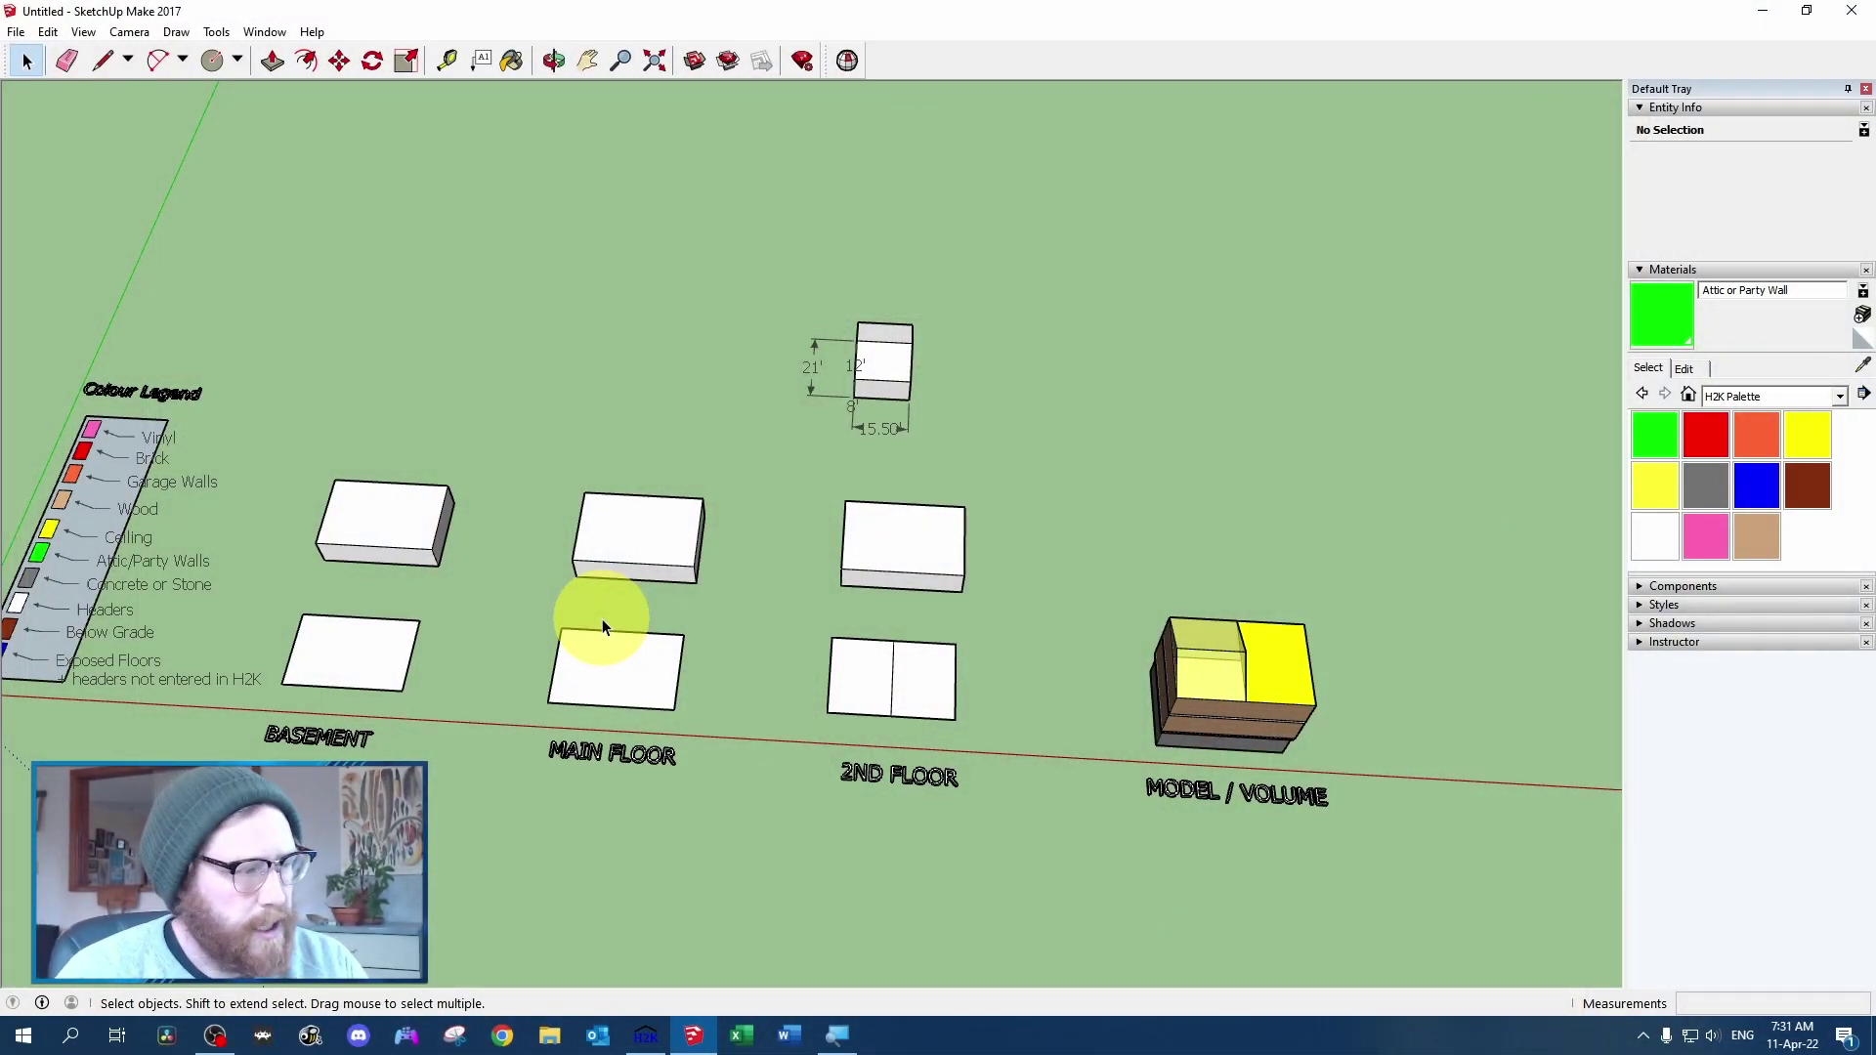
Draw a short dash segment across the left half of the 2ND FLOOR plan
click(862, 683)
scroll(860, 723, up, 5)
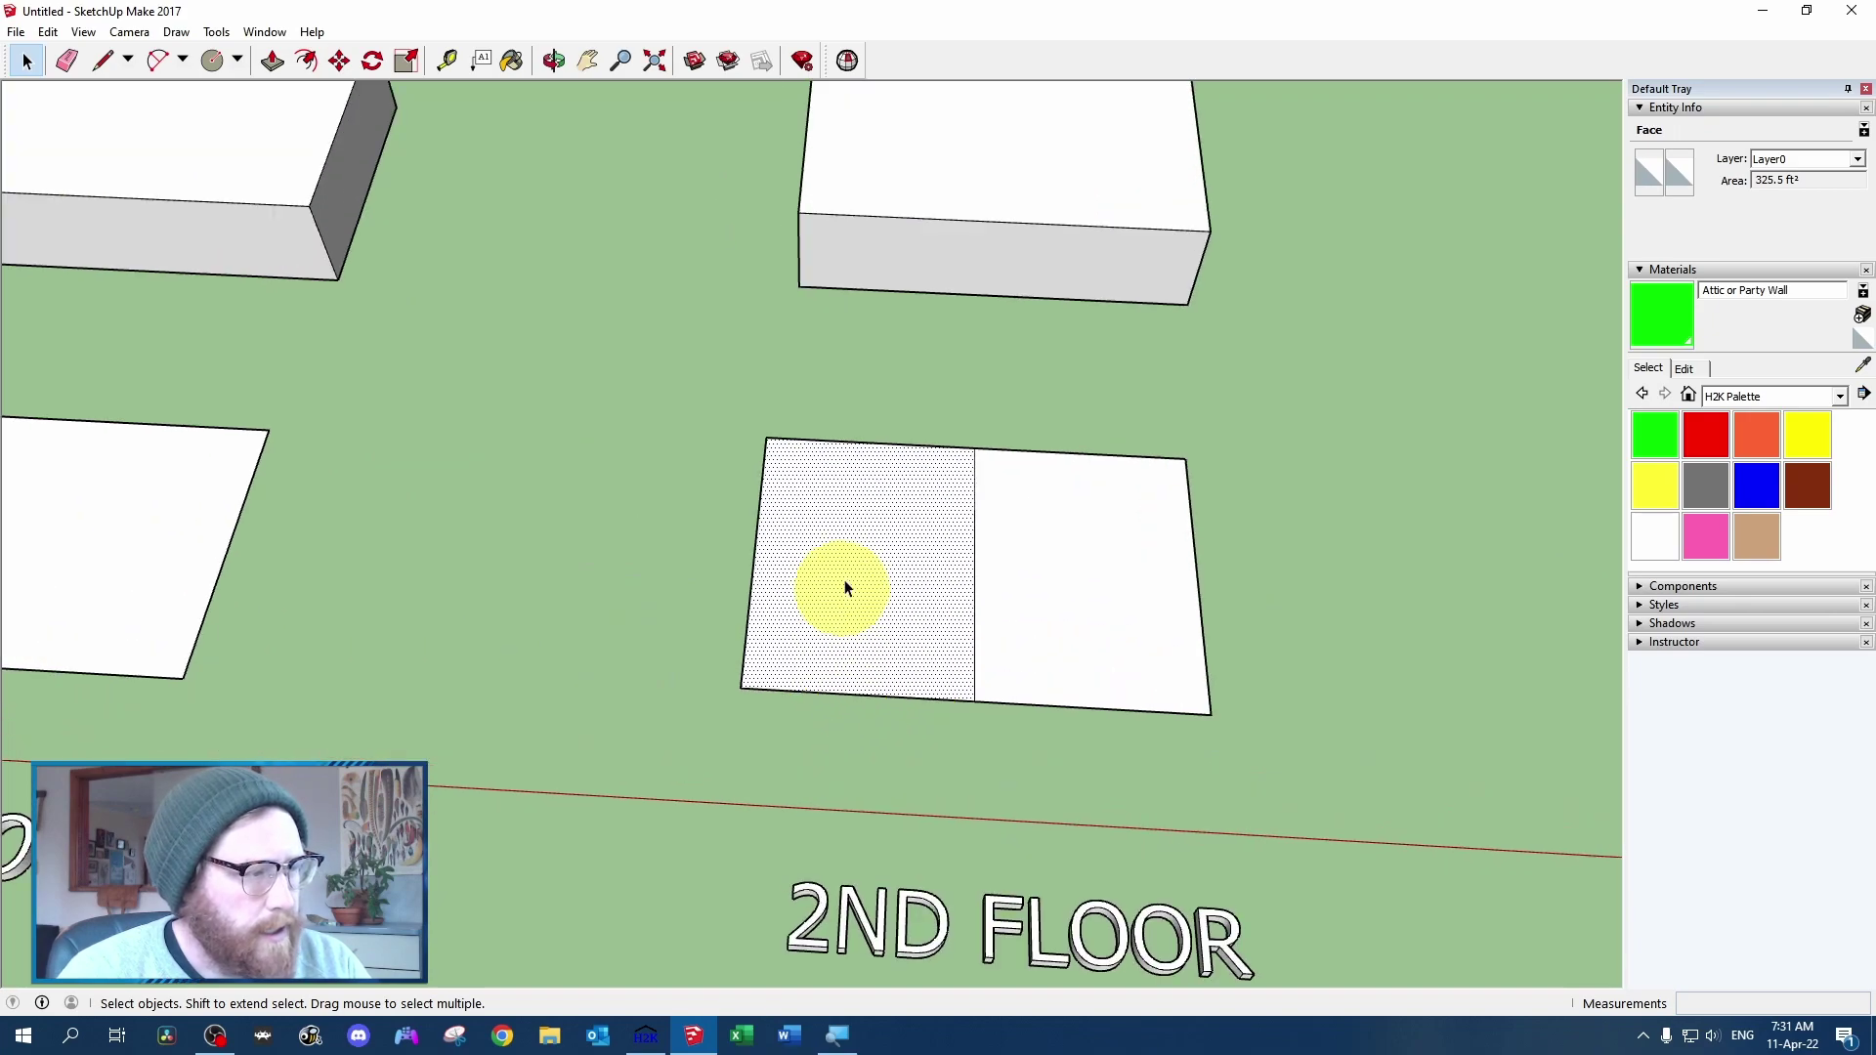
key(l)
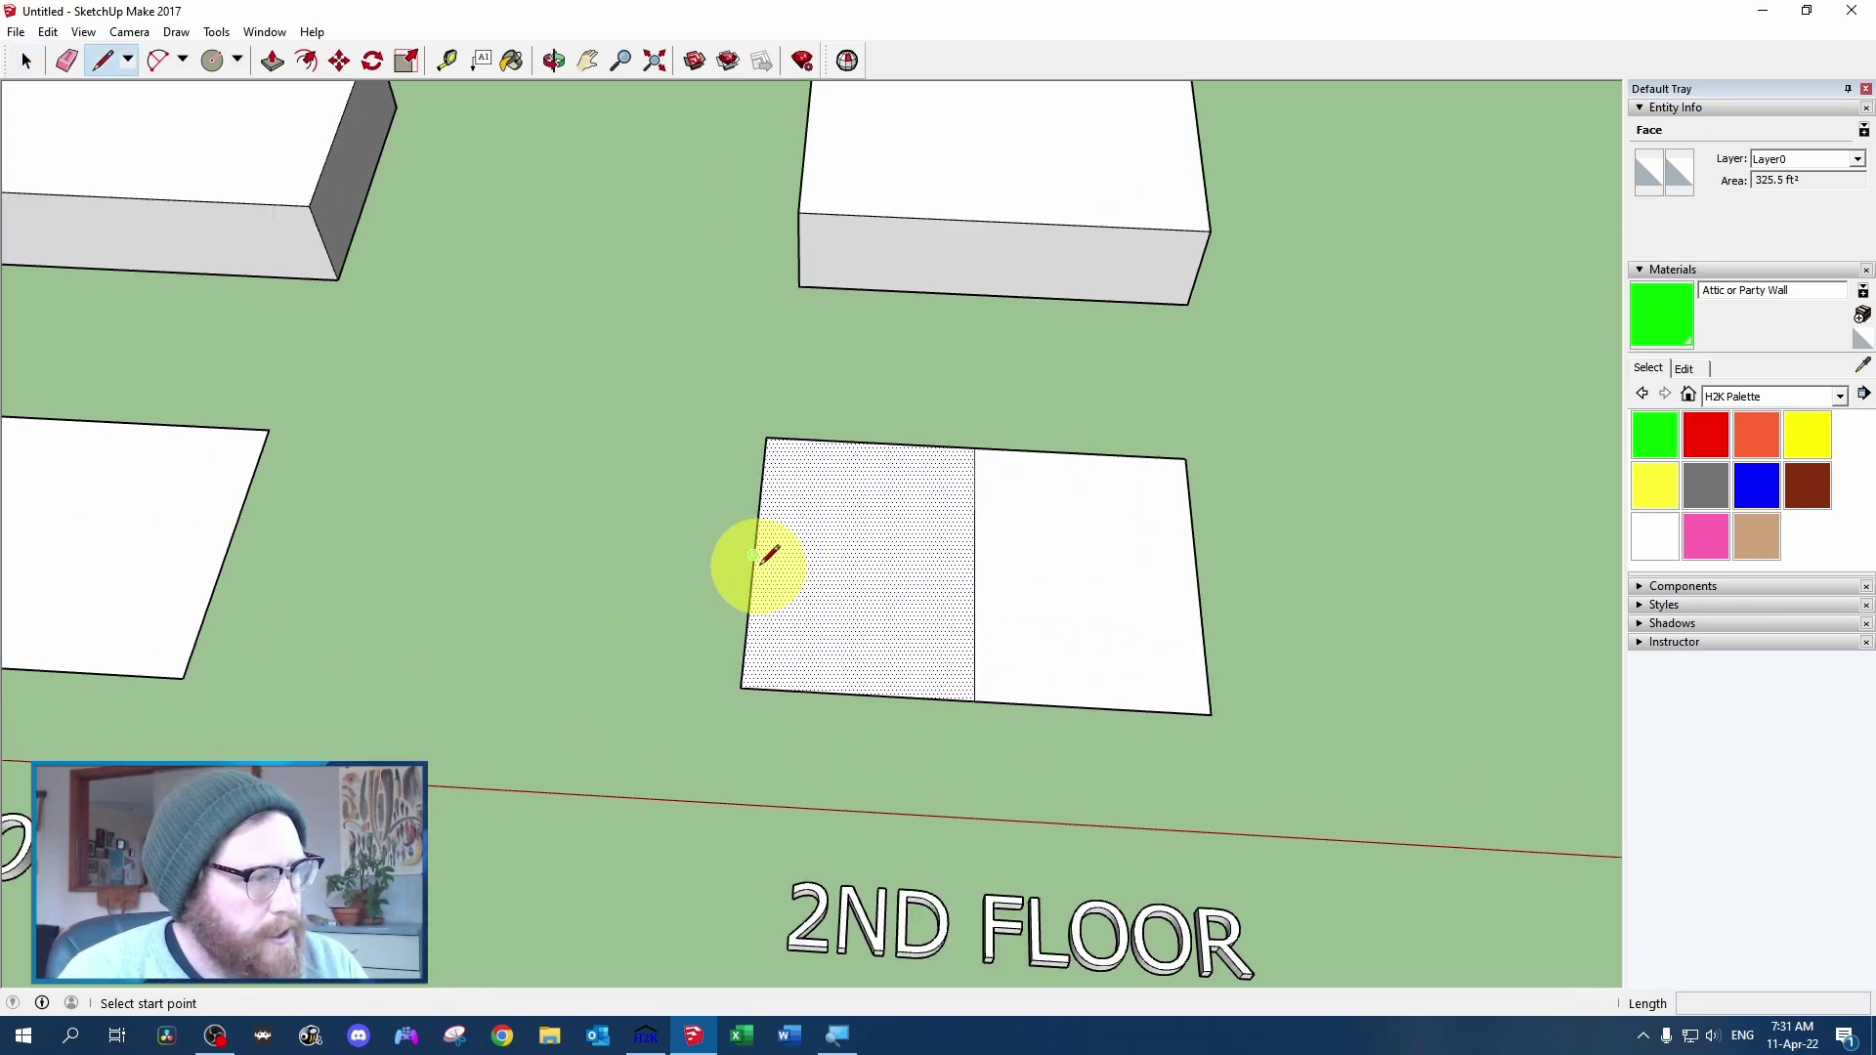
click(760, 564)
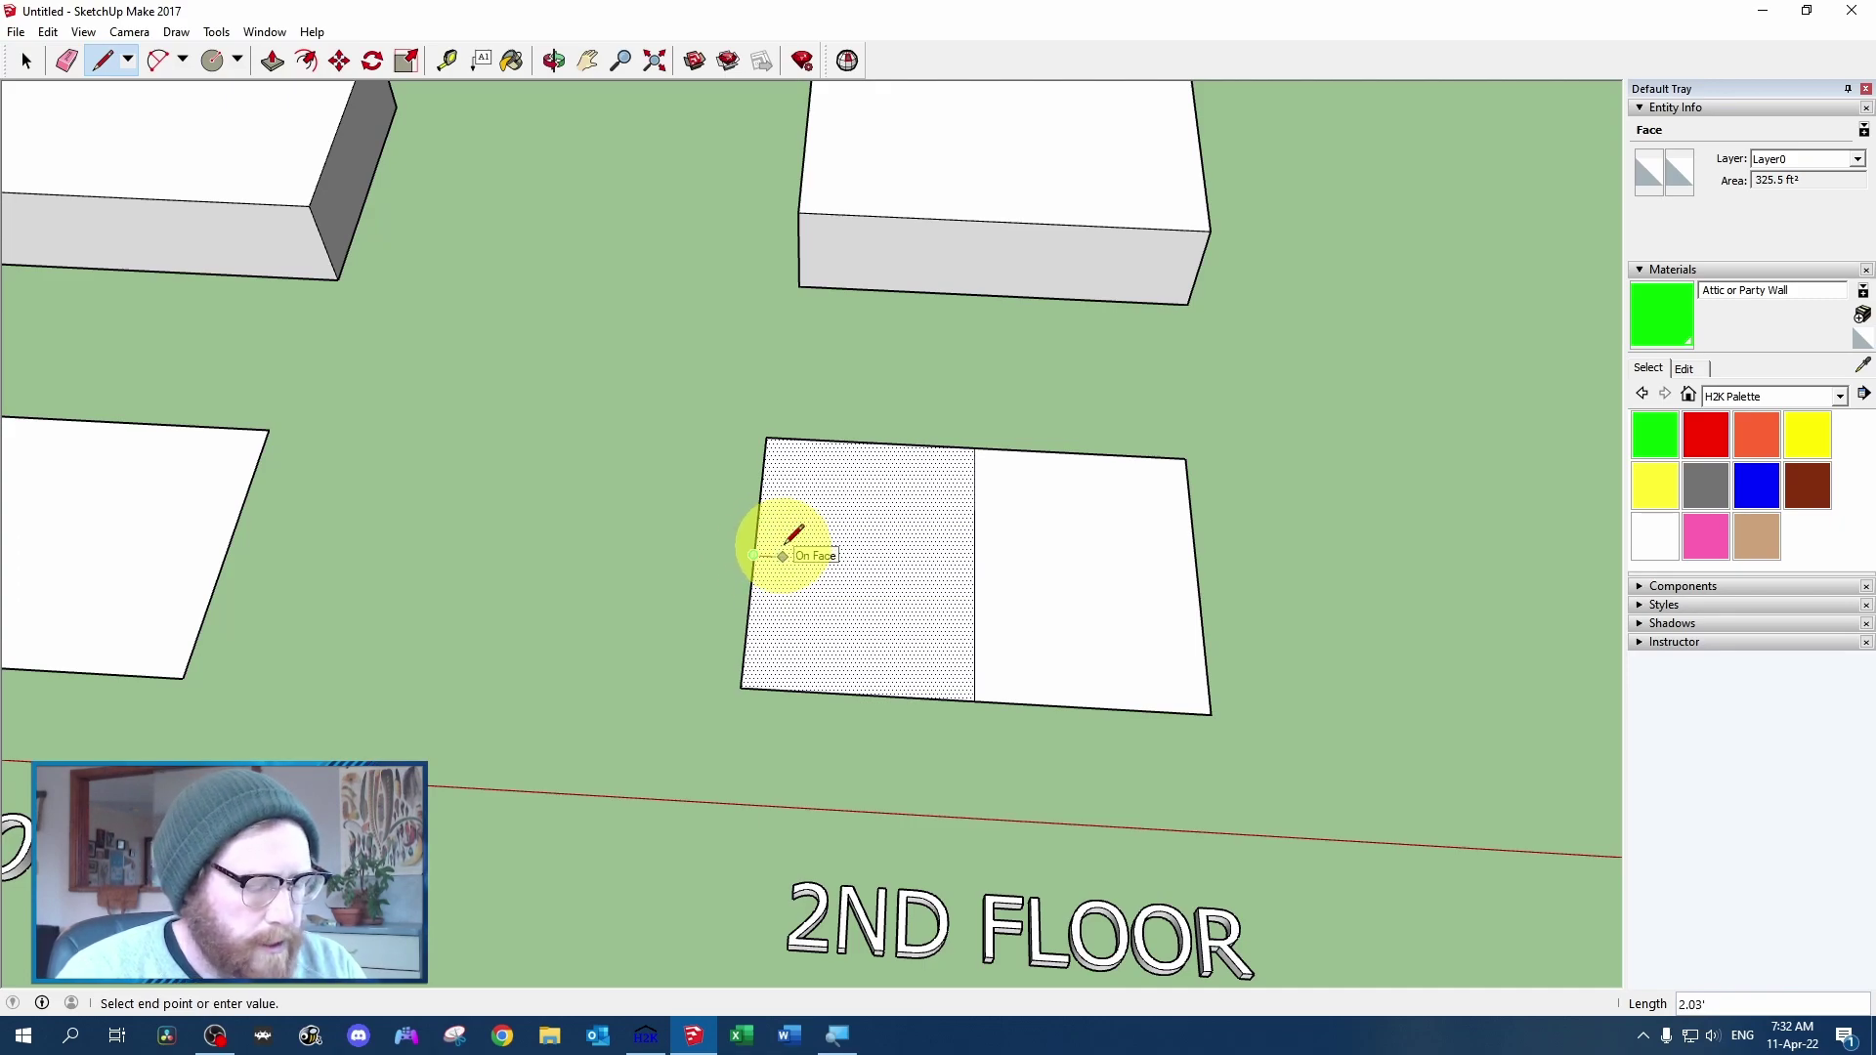
key(Escape)
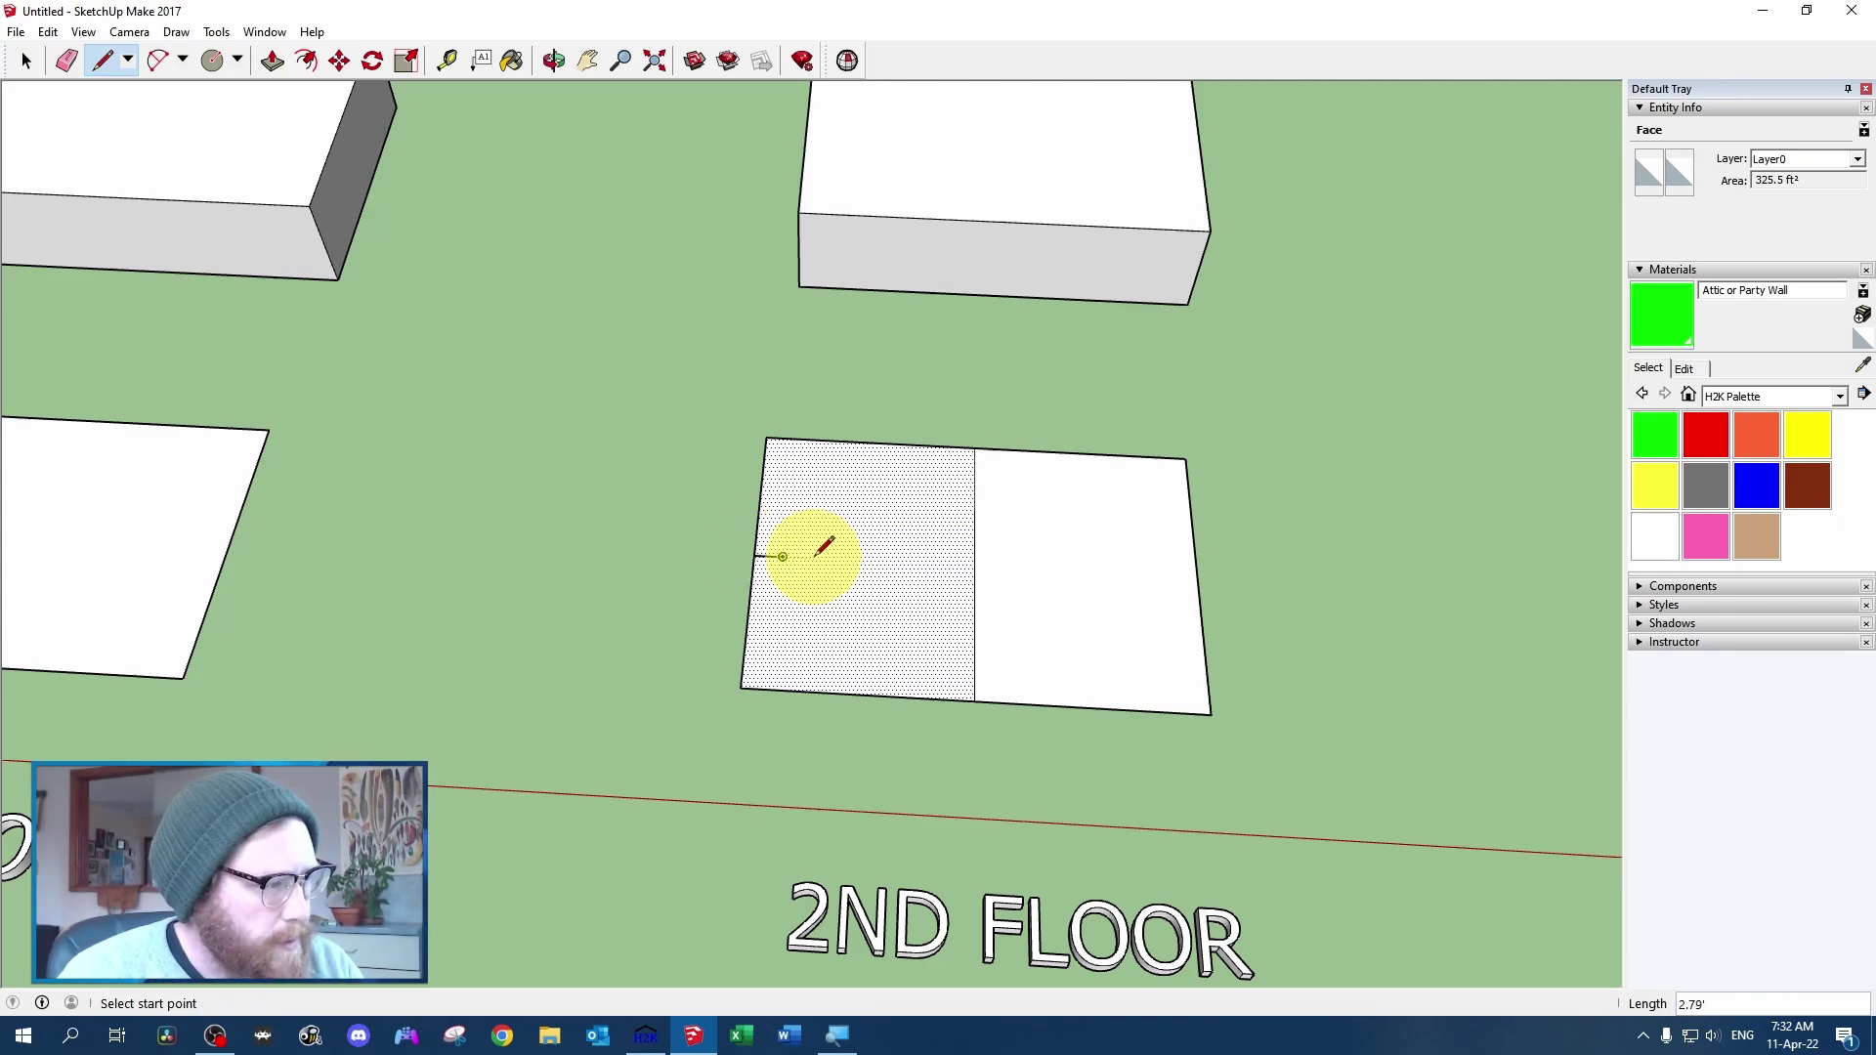
click(869, 561)
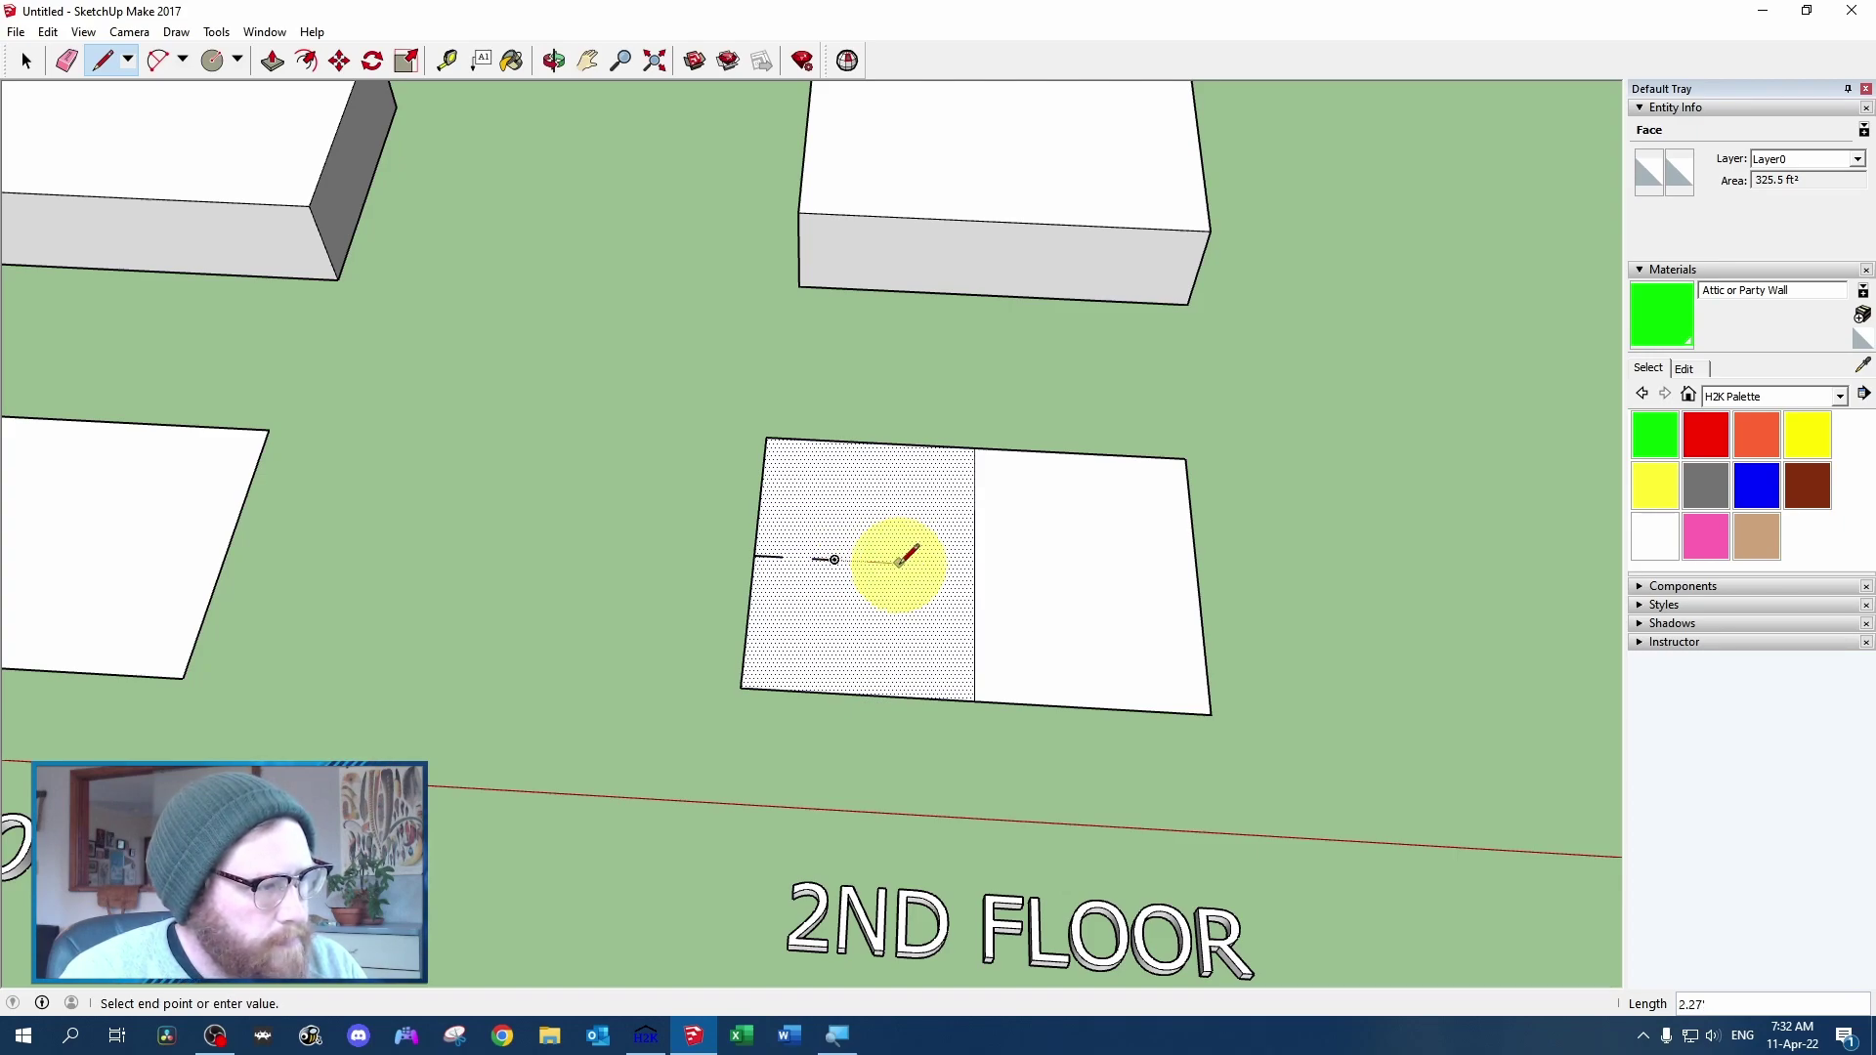
click(893, 562)
key(Escape)
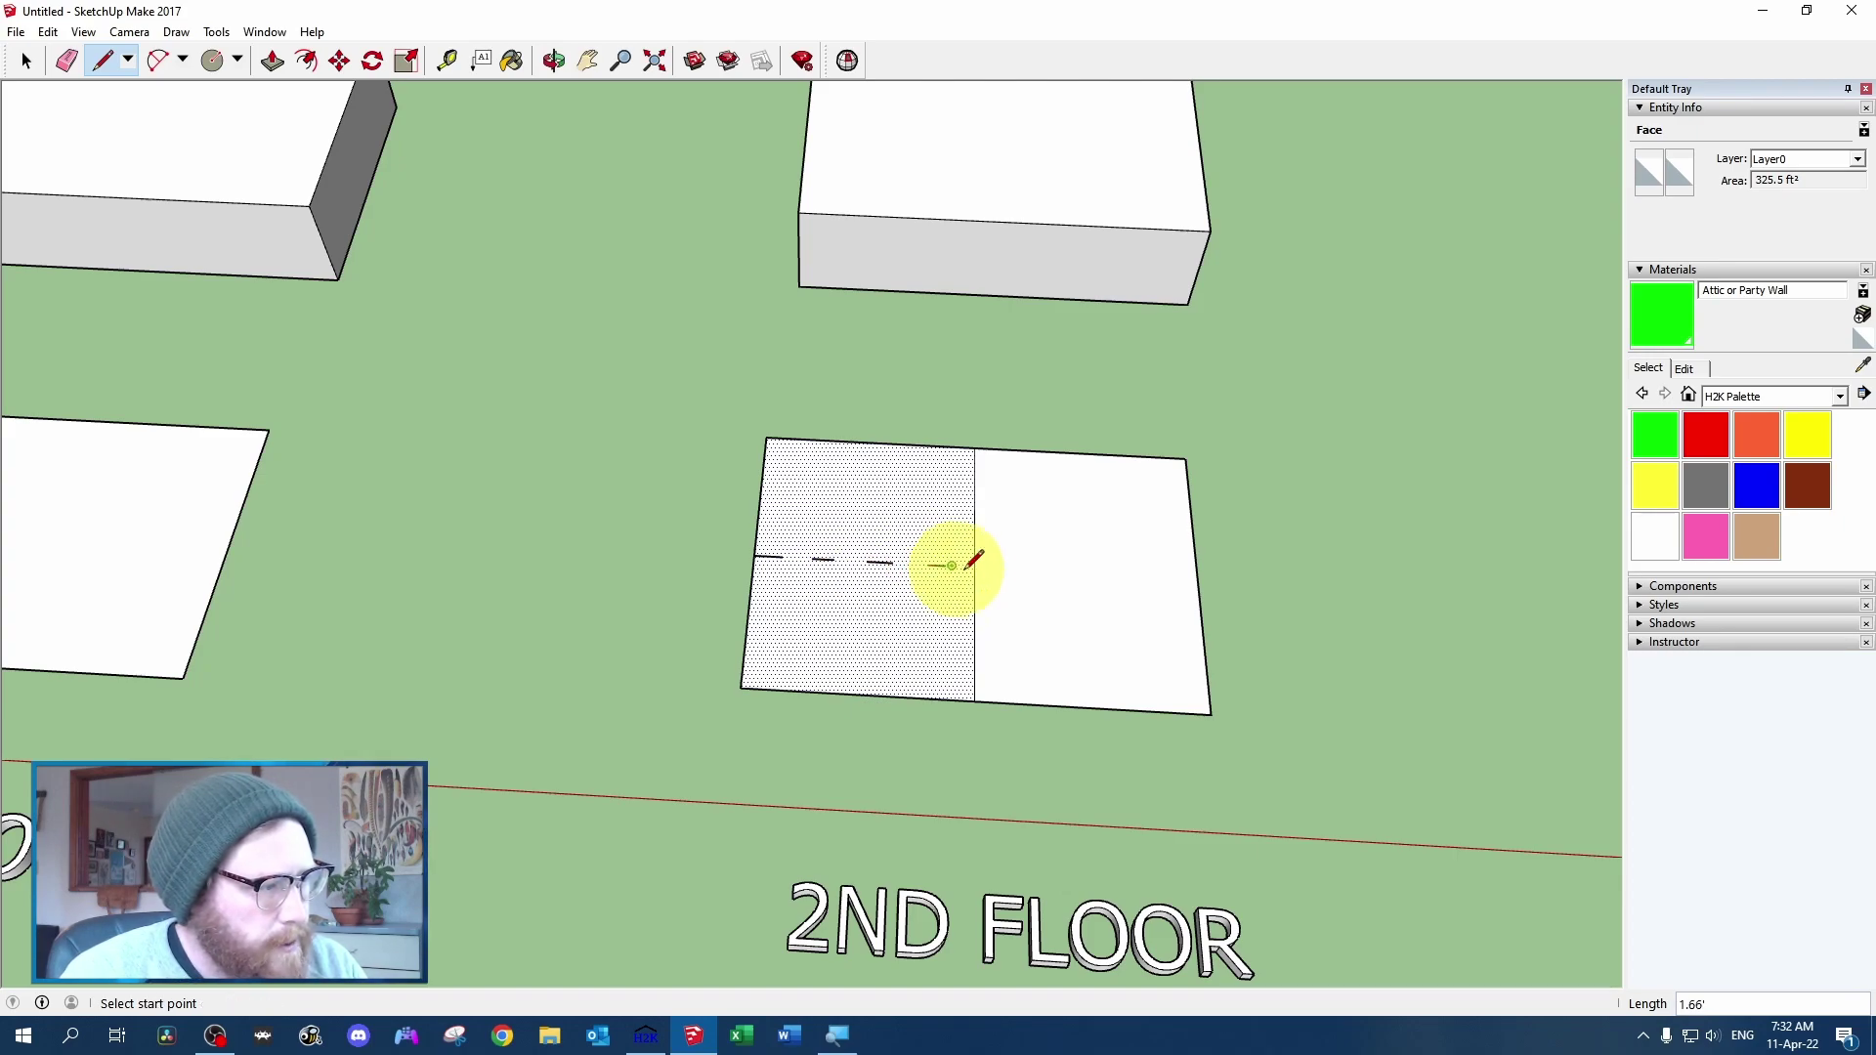
Dimension the plan's bottom edge at 15.50' and its left side at 21'
key(d)
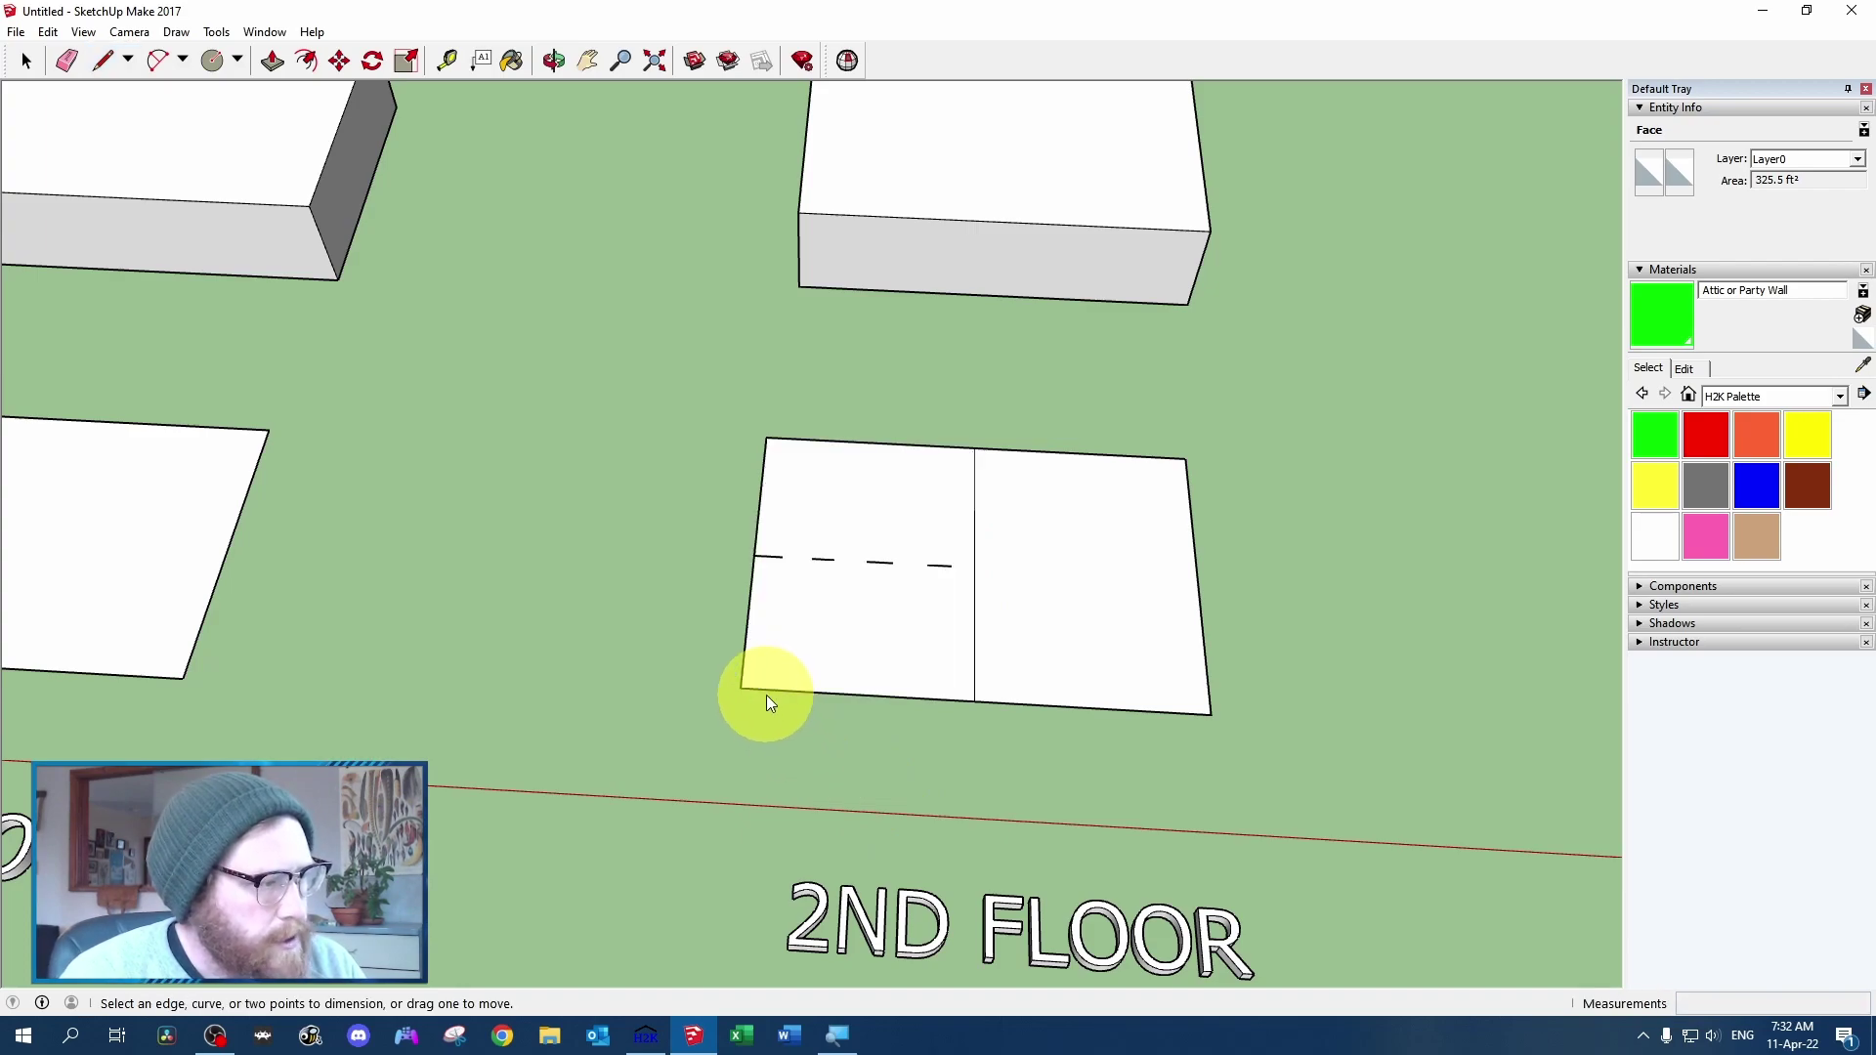
click(751, 689)
click(973, 701)
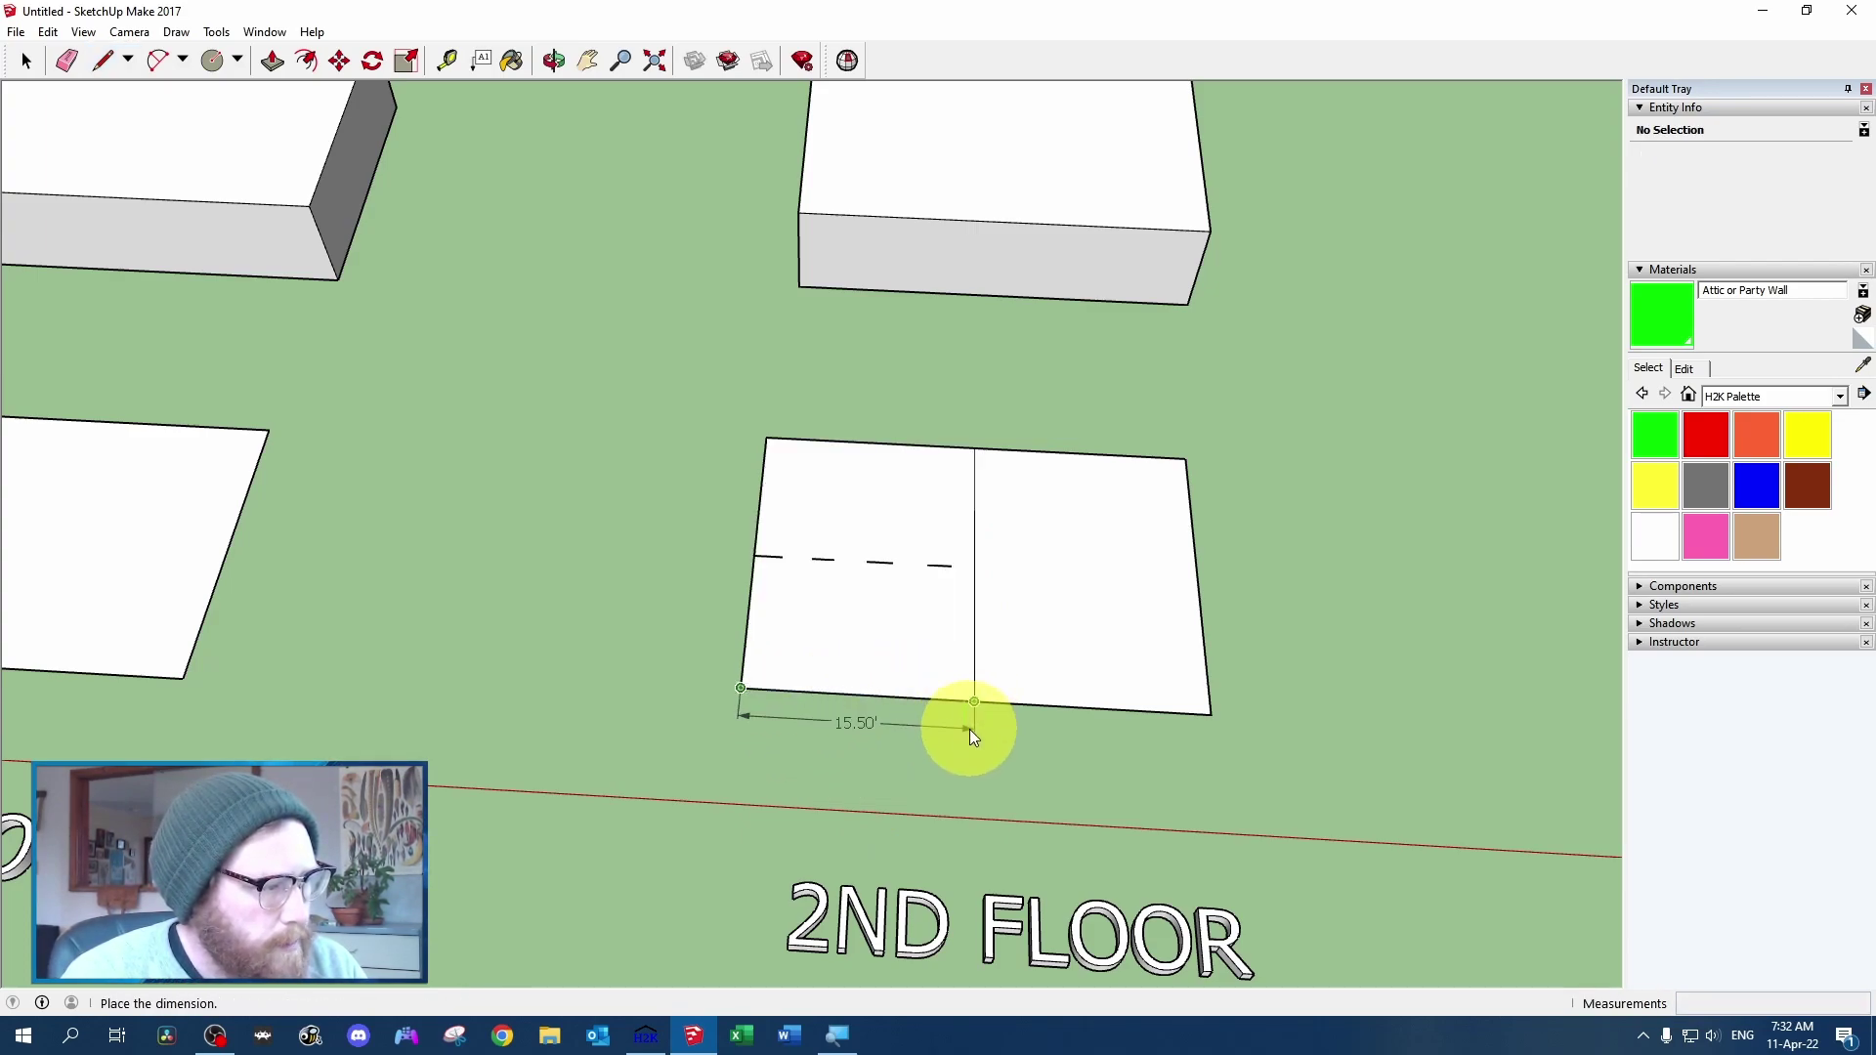
click(964, 732)
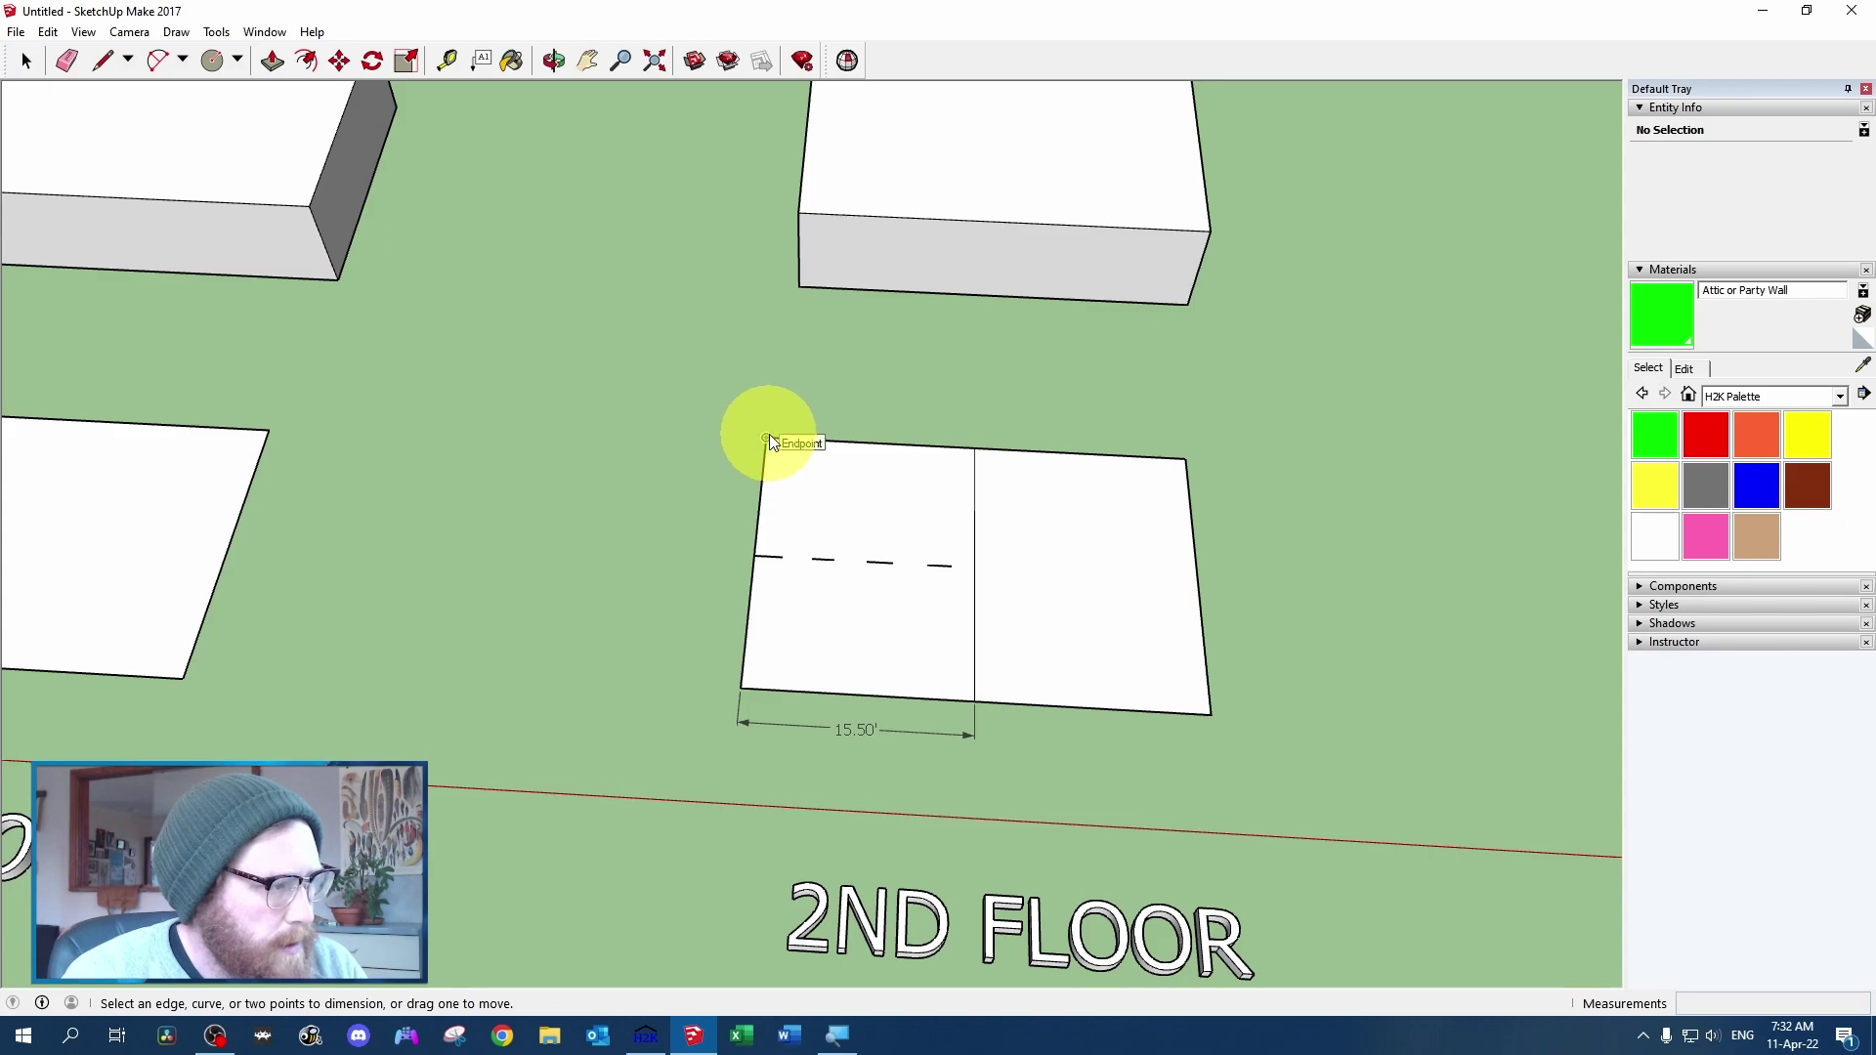
click(767, 438)
click(741, 683)
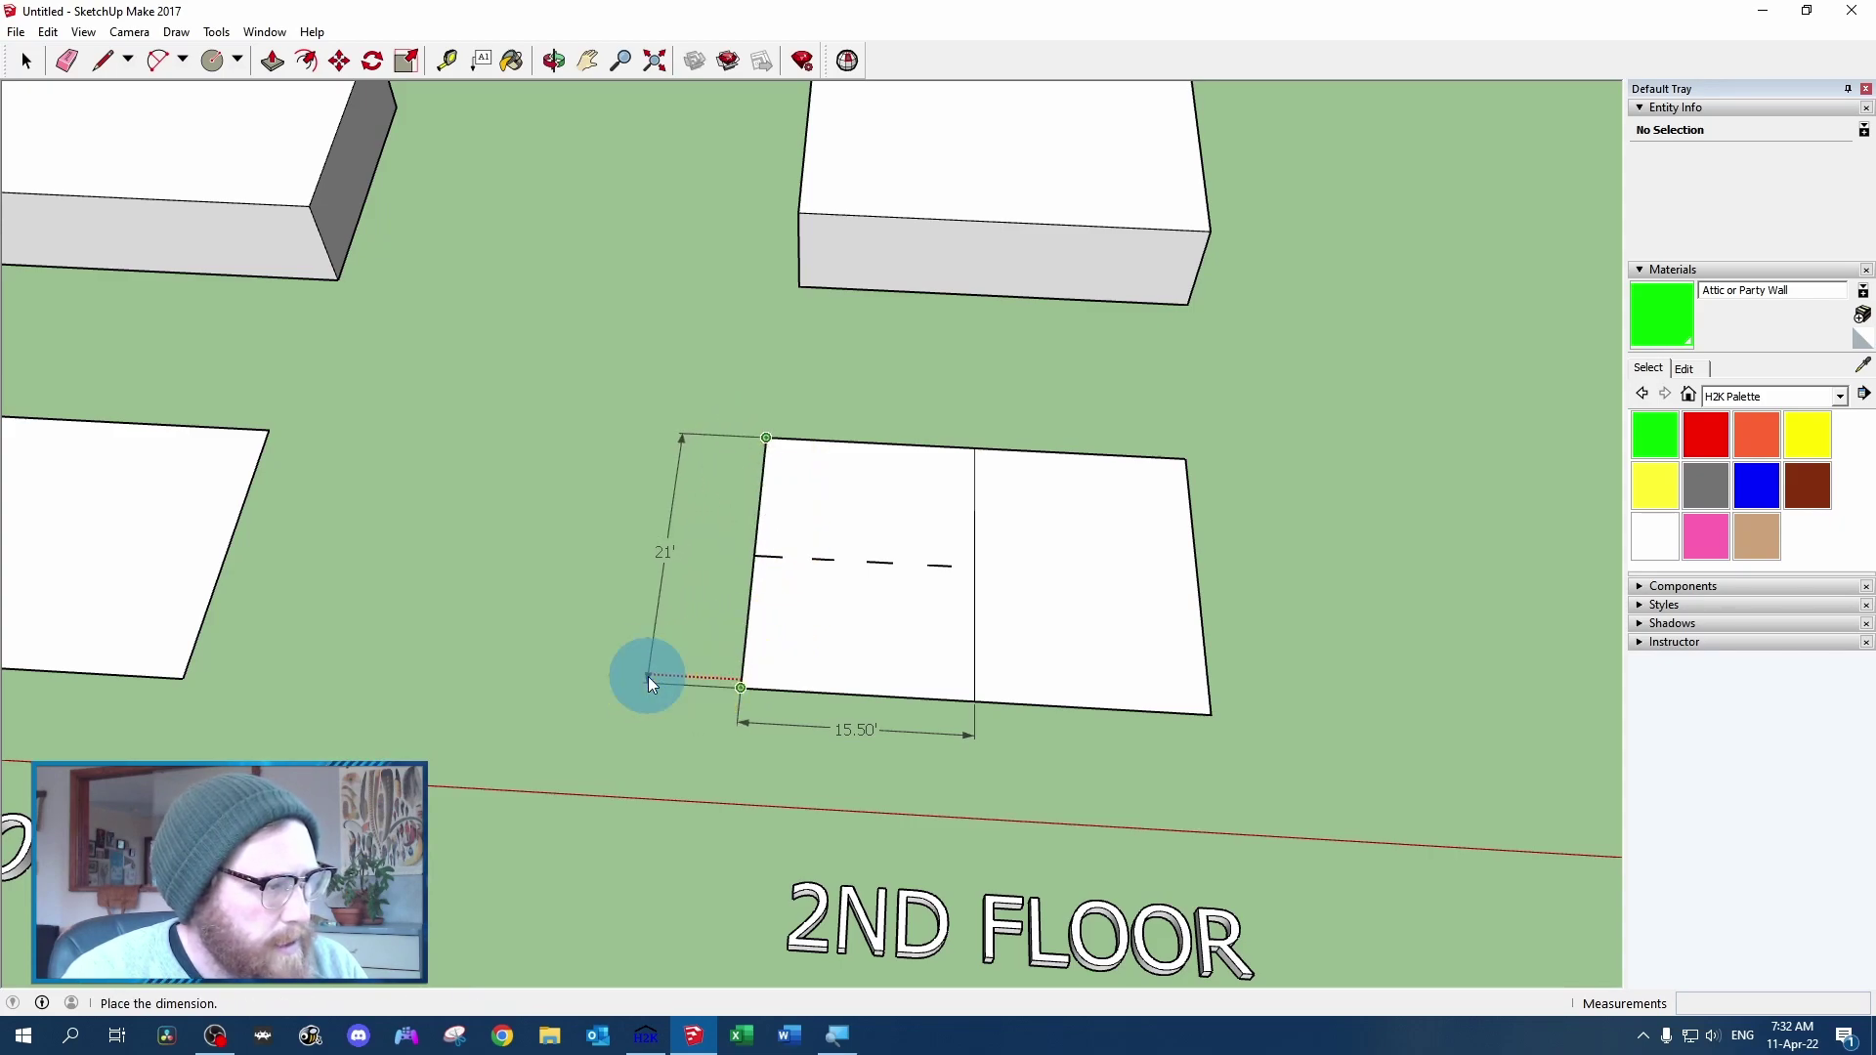
click(648, 677)
Add the 31' top dimension and the 10.50' dimension from the dashed line down
click(1185, 459)
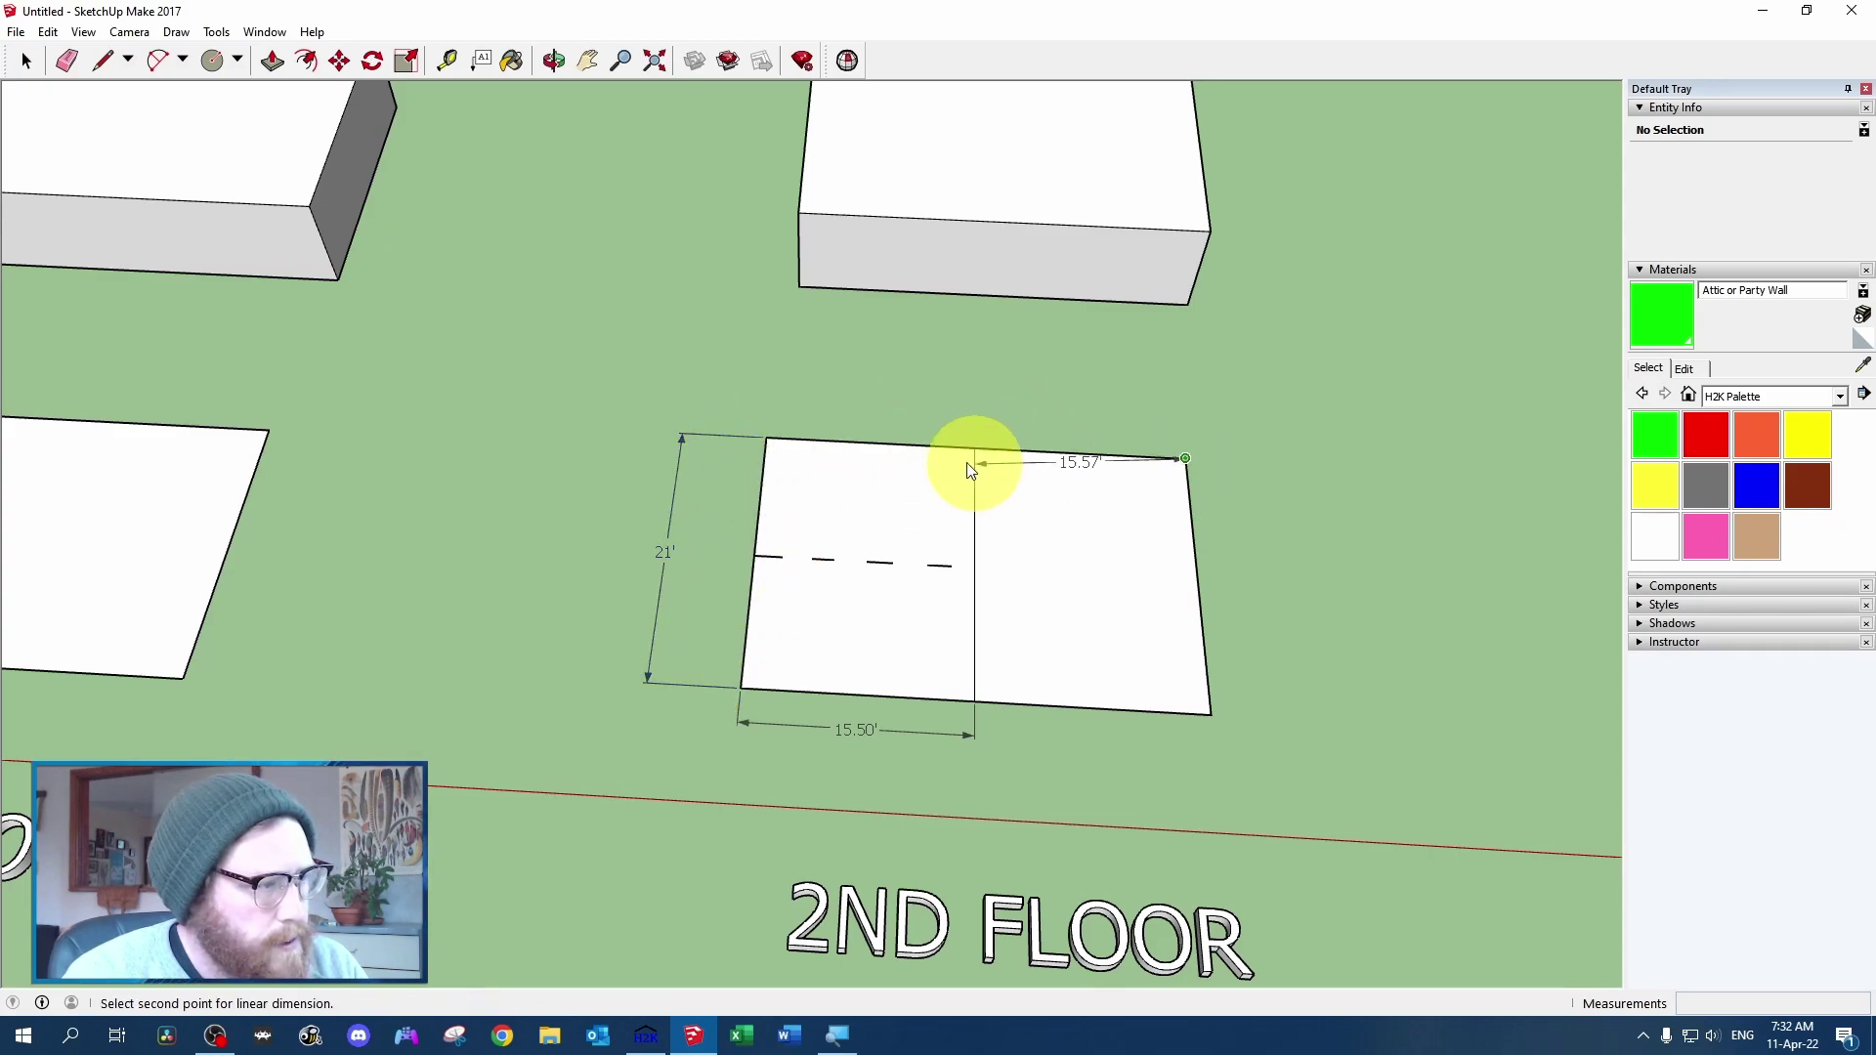
click(766, 439)
click(780, 391)
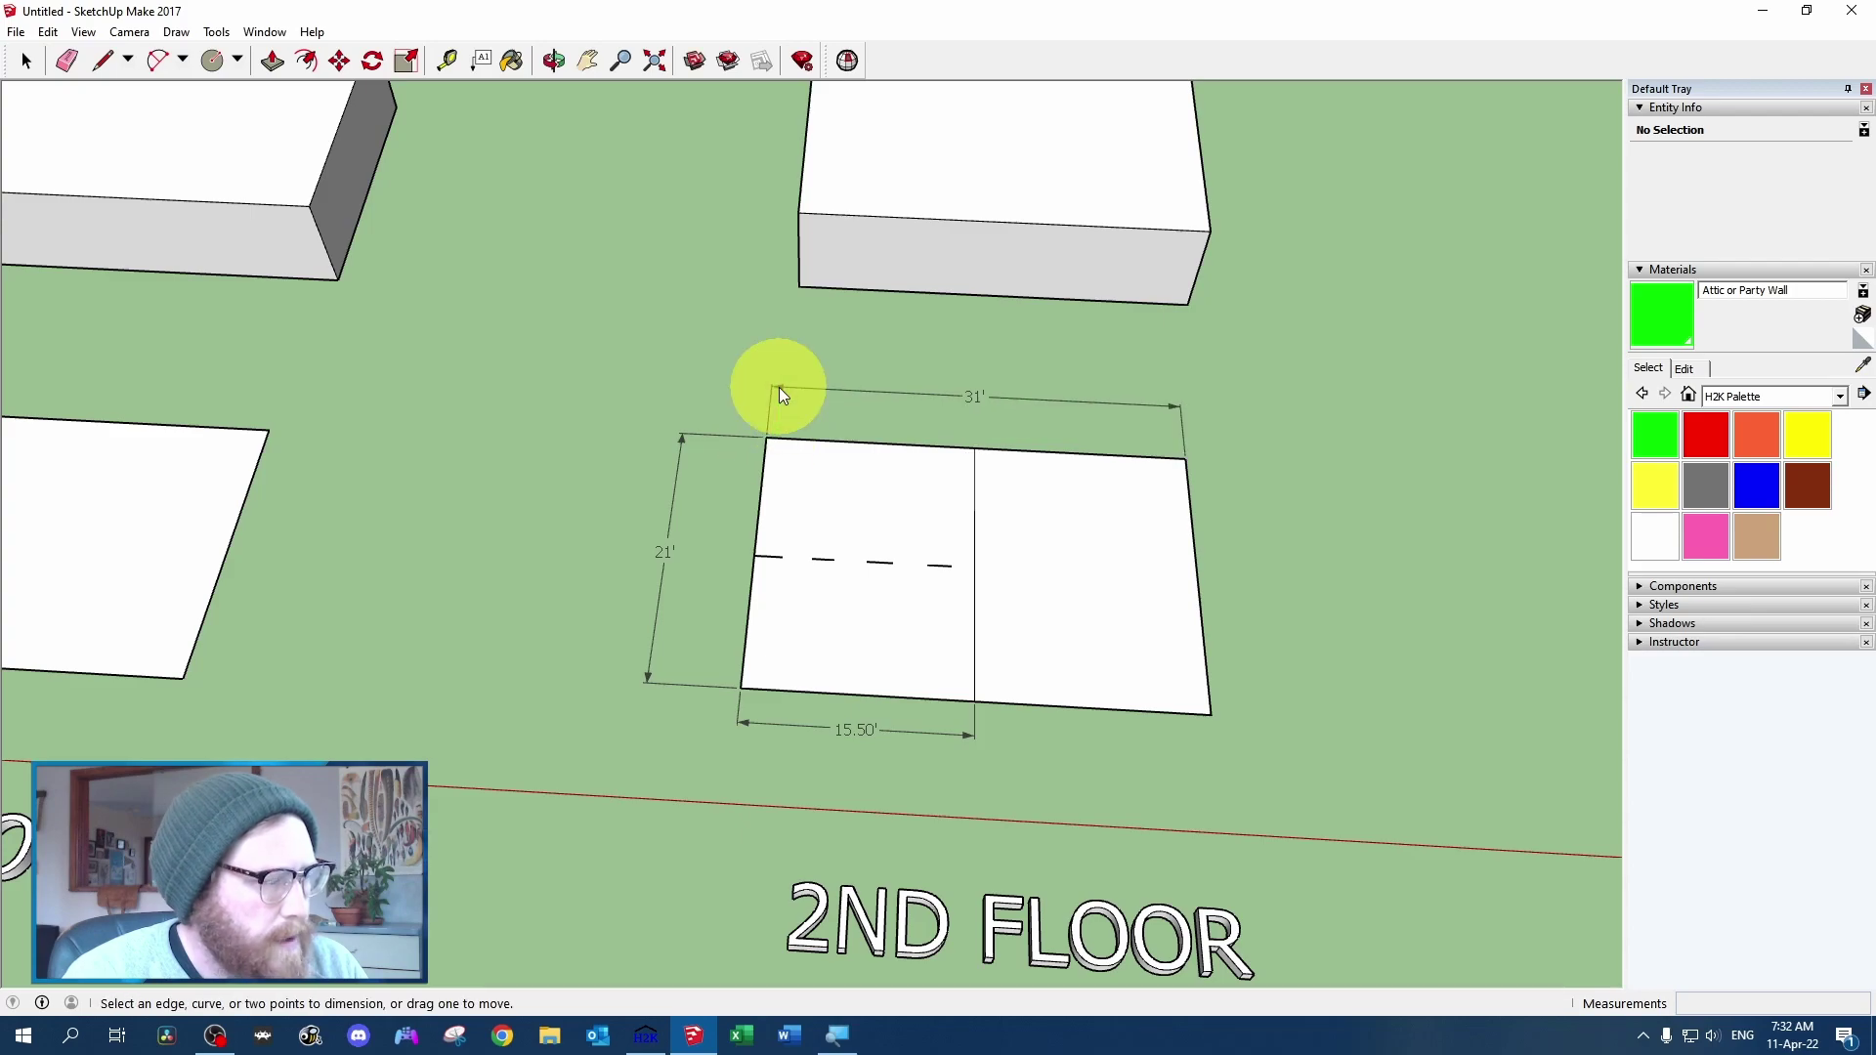
click(762, 560)
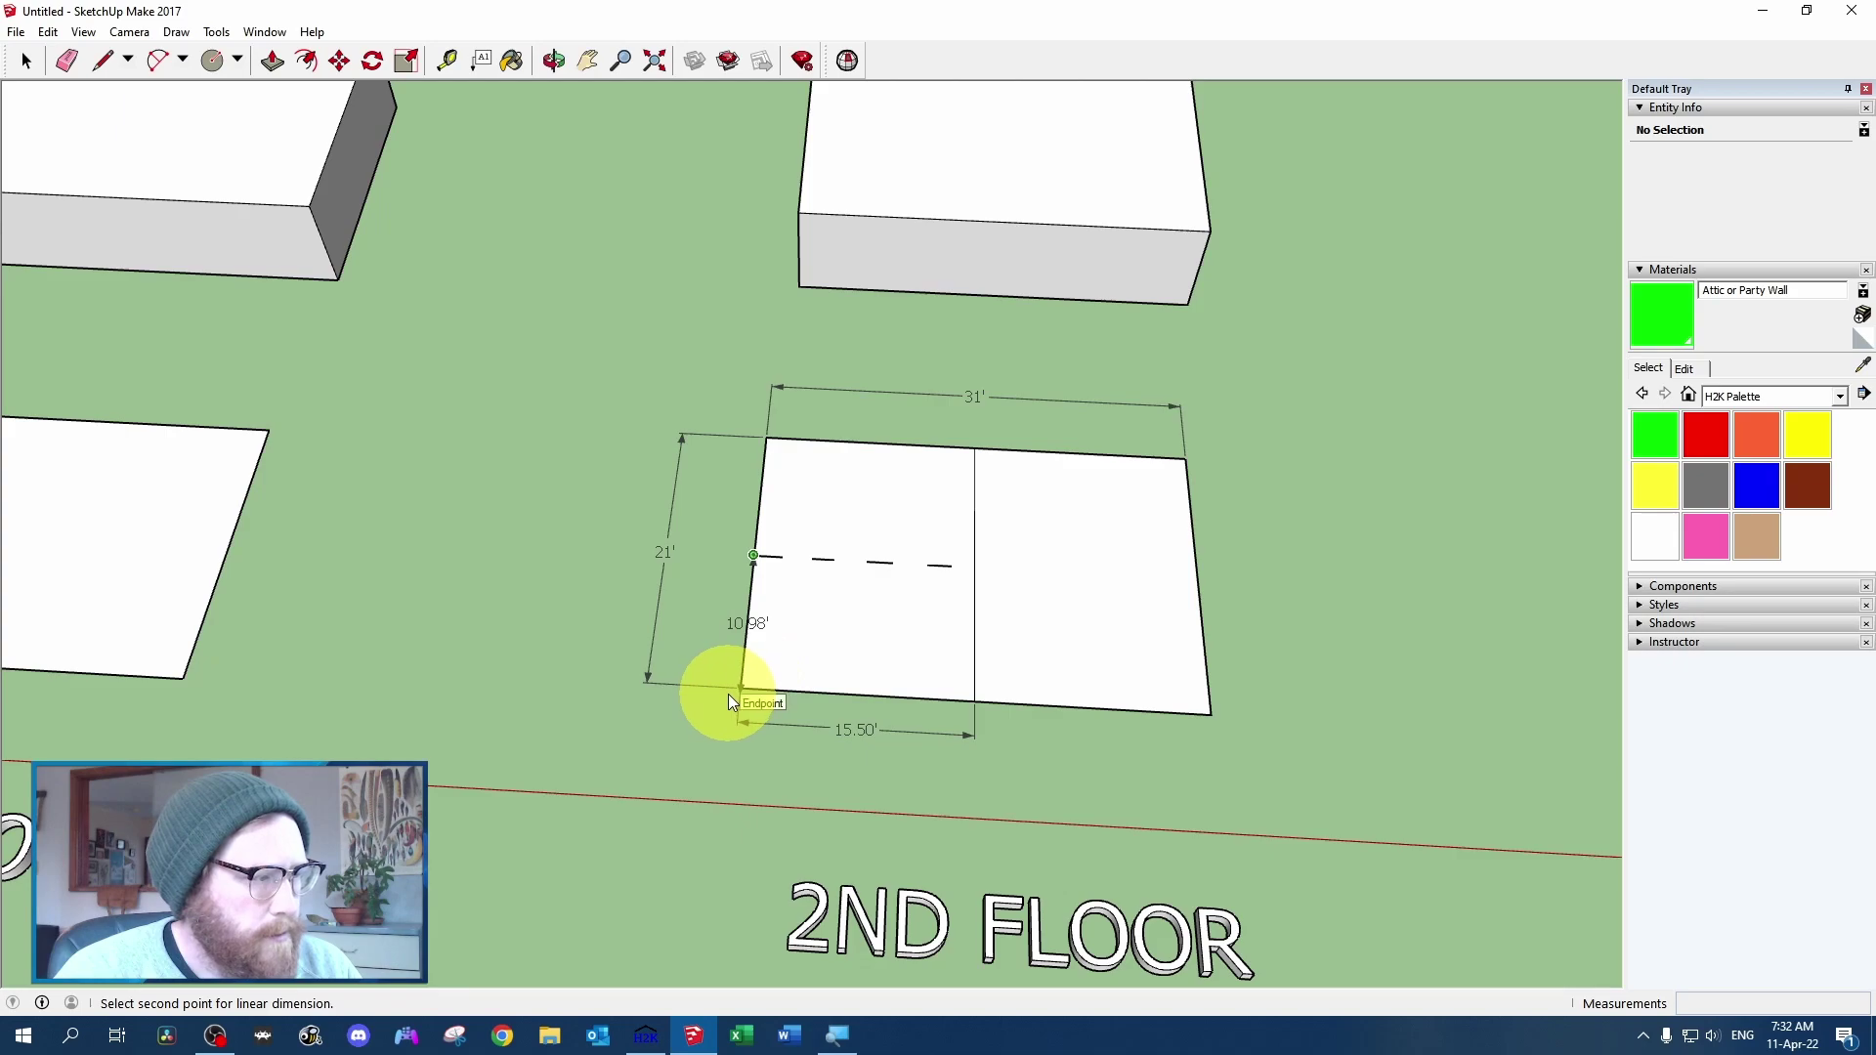
click(741, 687)
click(693, 677)
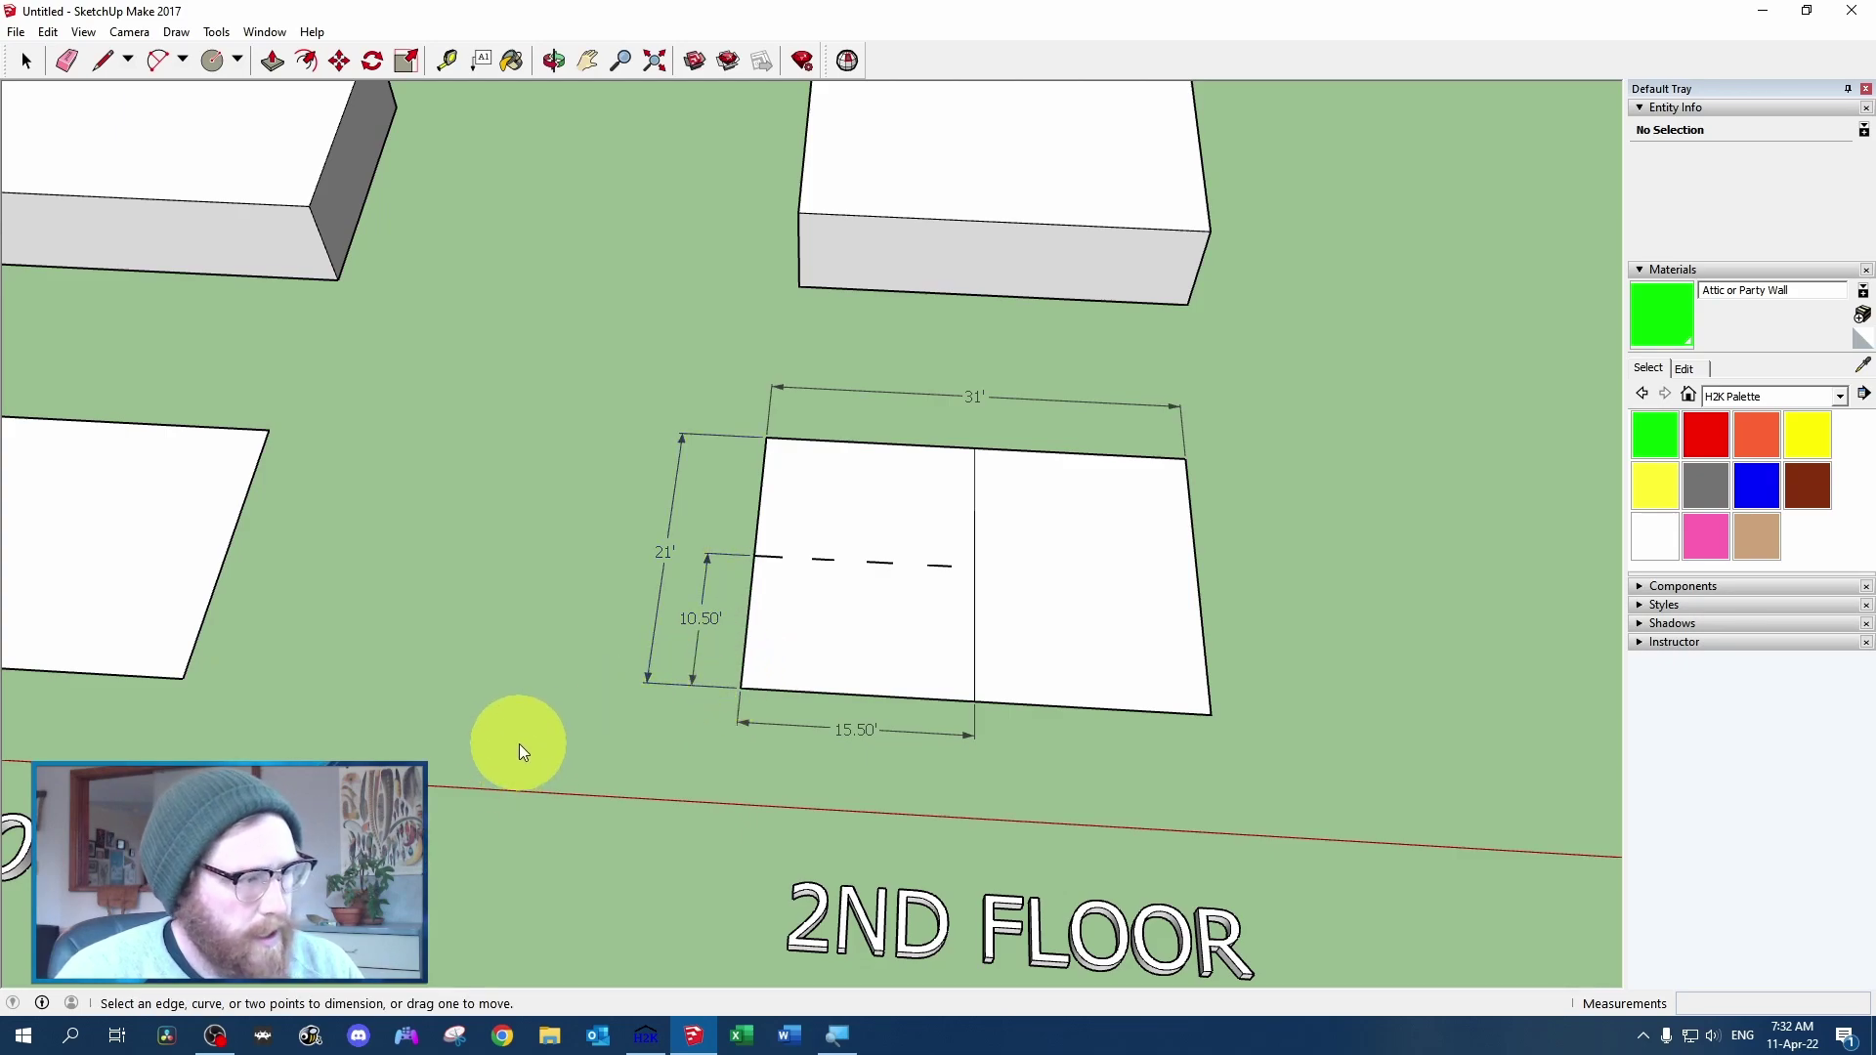
drag(566, 449, 557, 576)
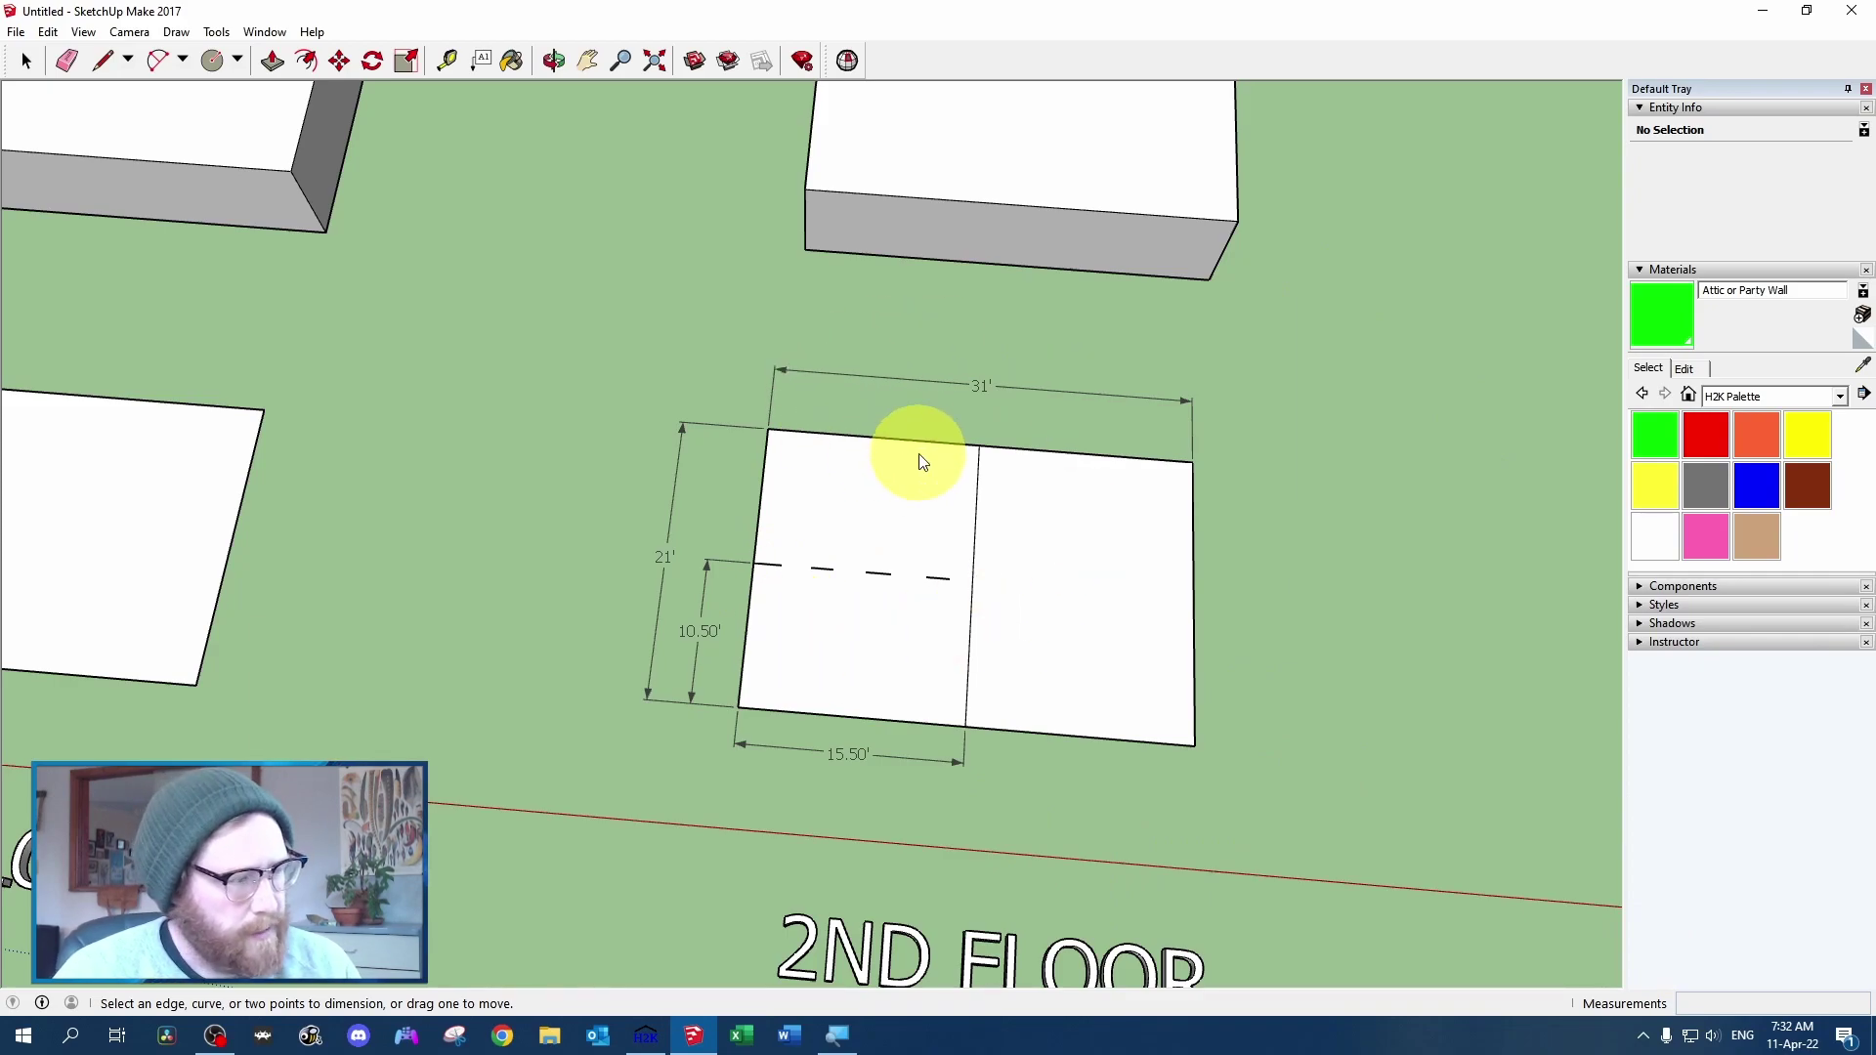
Undo the trial dimensions and dash segments, then orbit to the gabled house front
key(ctrl+z)
key(ctrl+z)
key(ctrl+z)
key(ctrl+z)
key(ctrl+z)
key(ctrl+z)
key(ctrl+z)
key(ctrl+z)
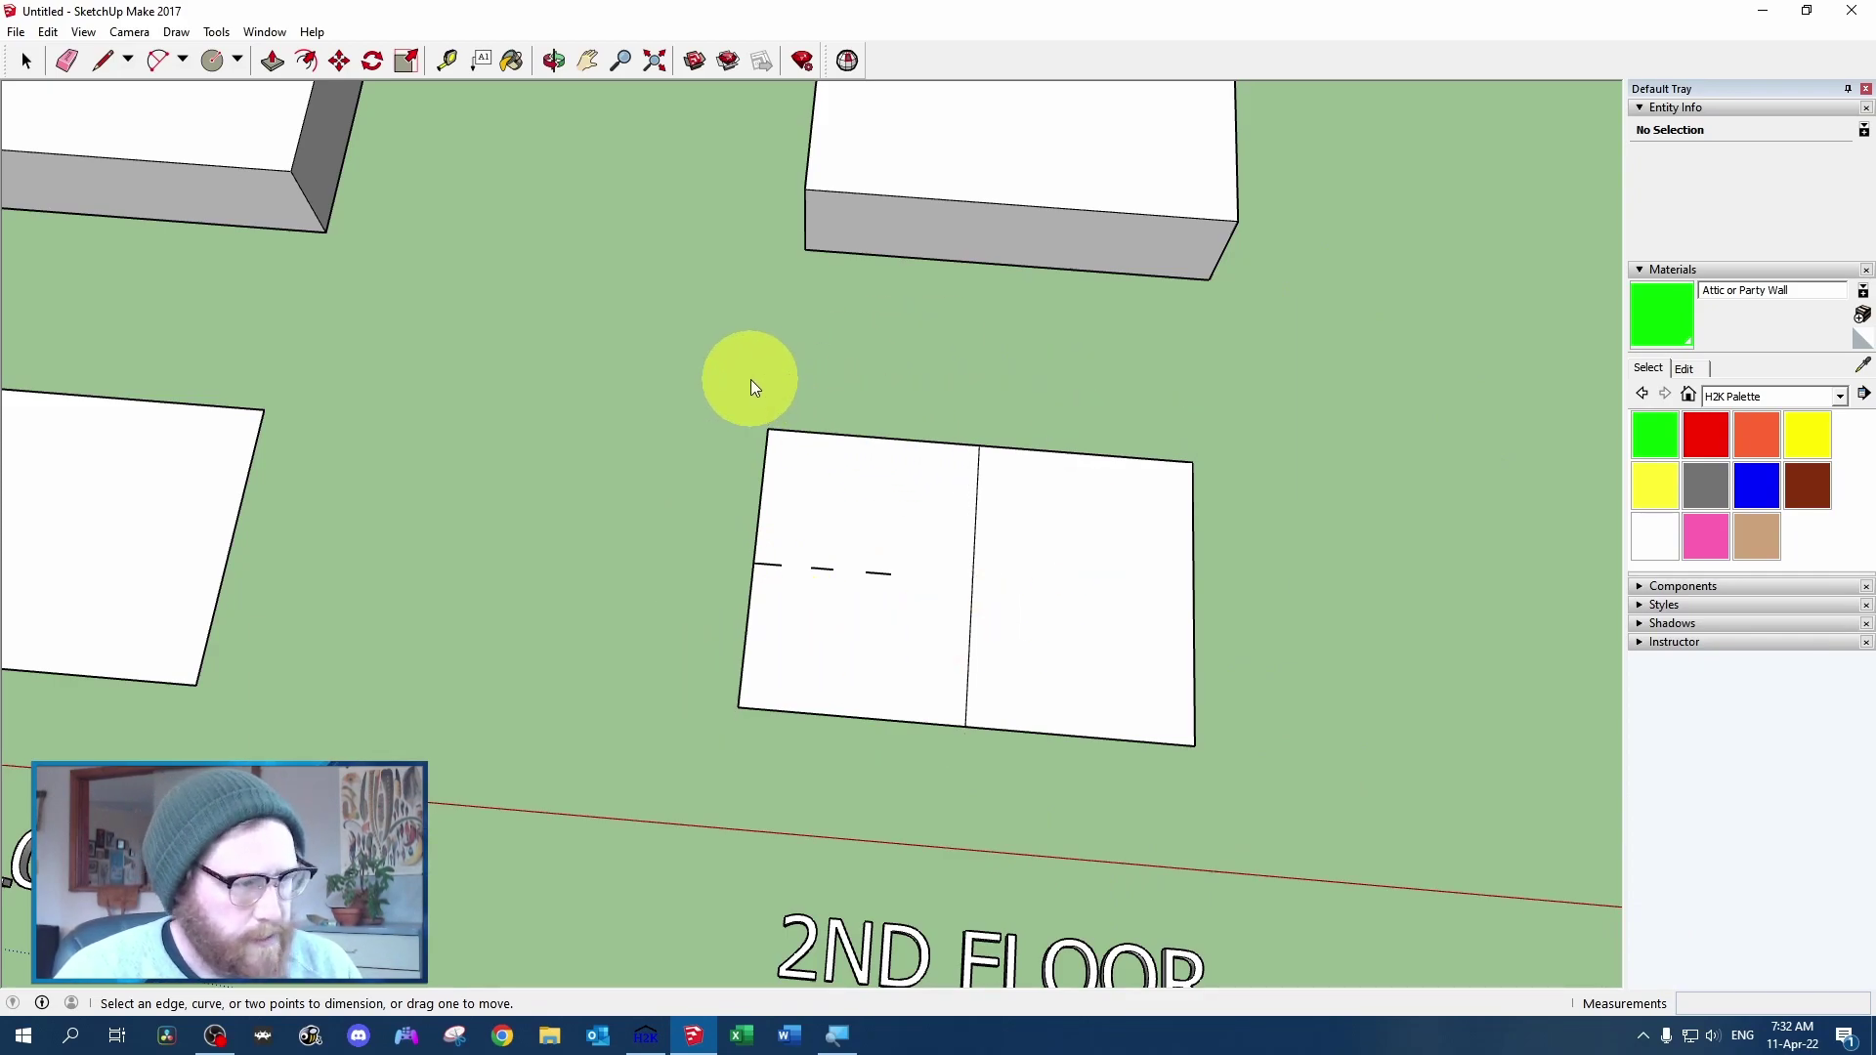
scroll(750, 379, down, 3)
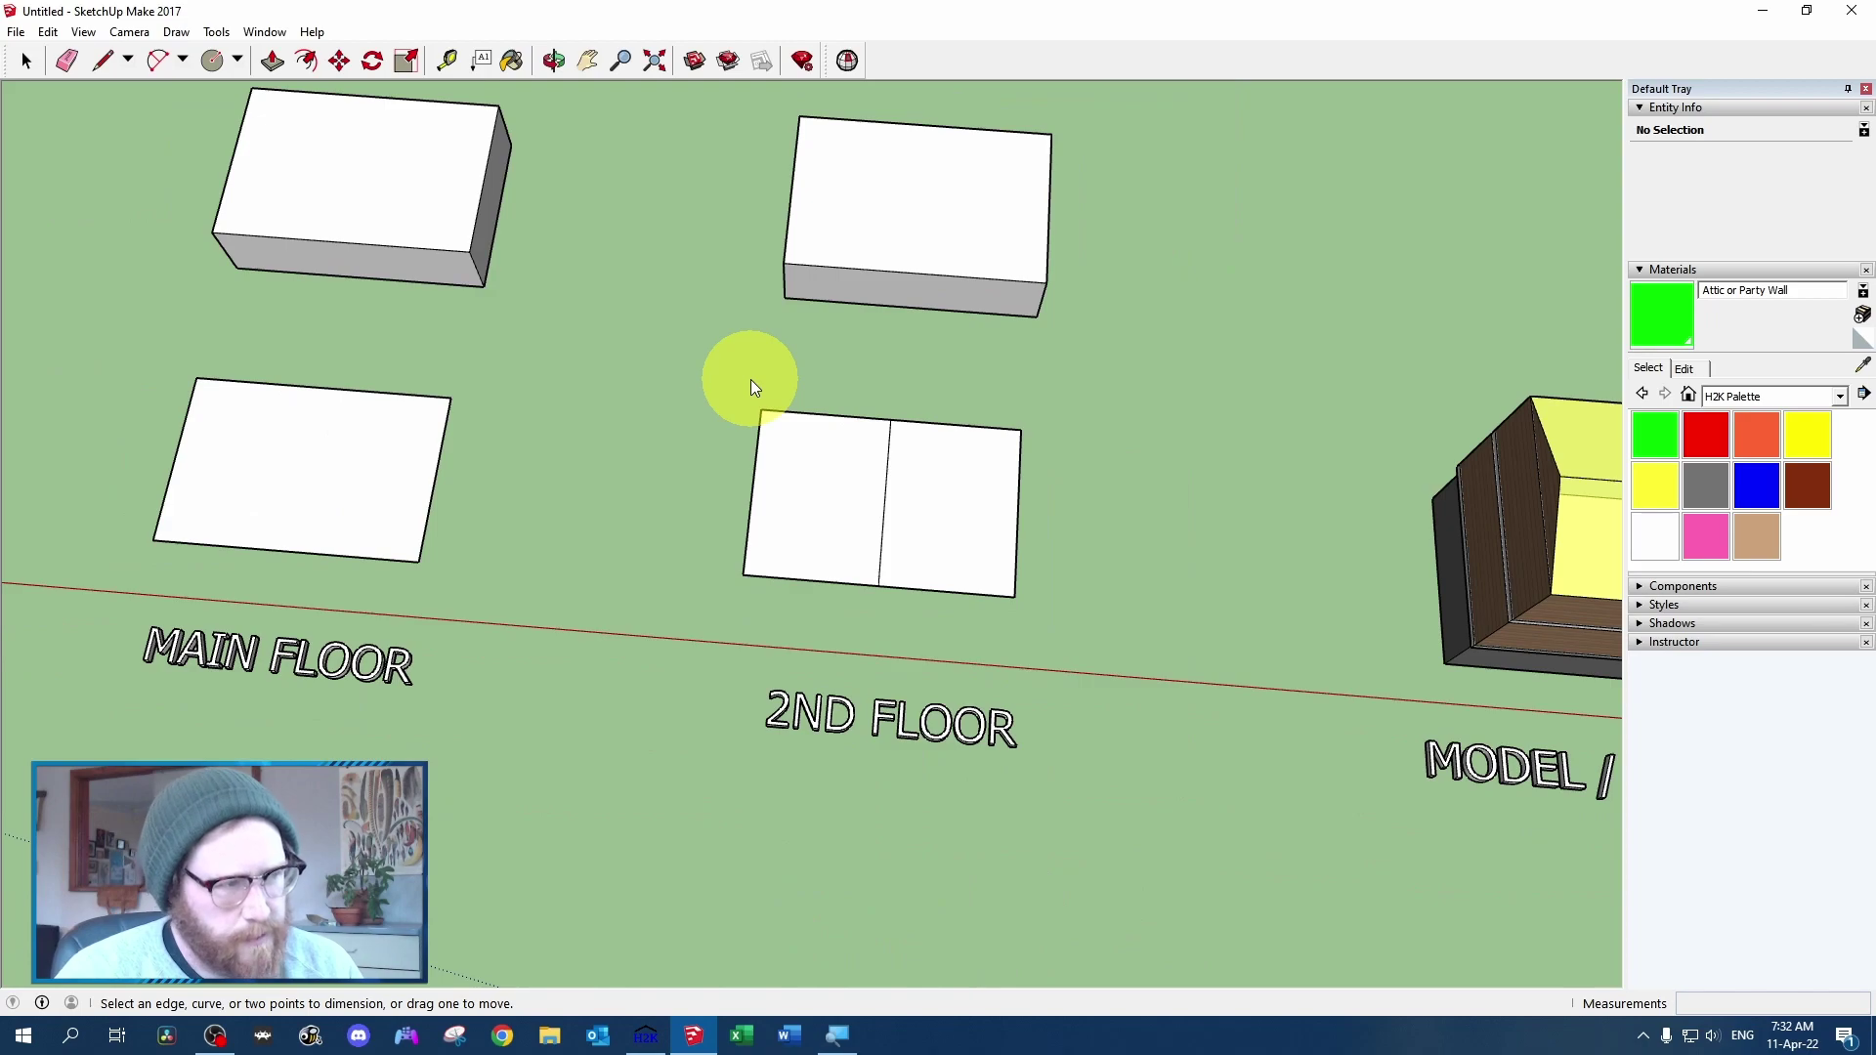
drag(653, 255, 1177, 398)
scroll(955, 423, up, 6)
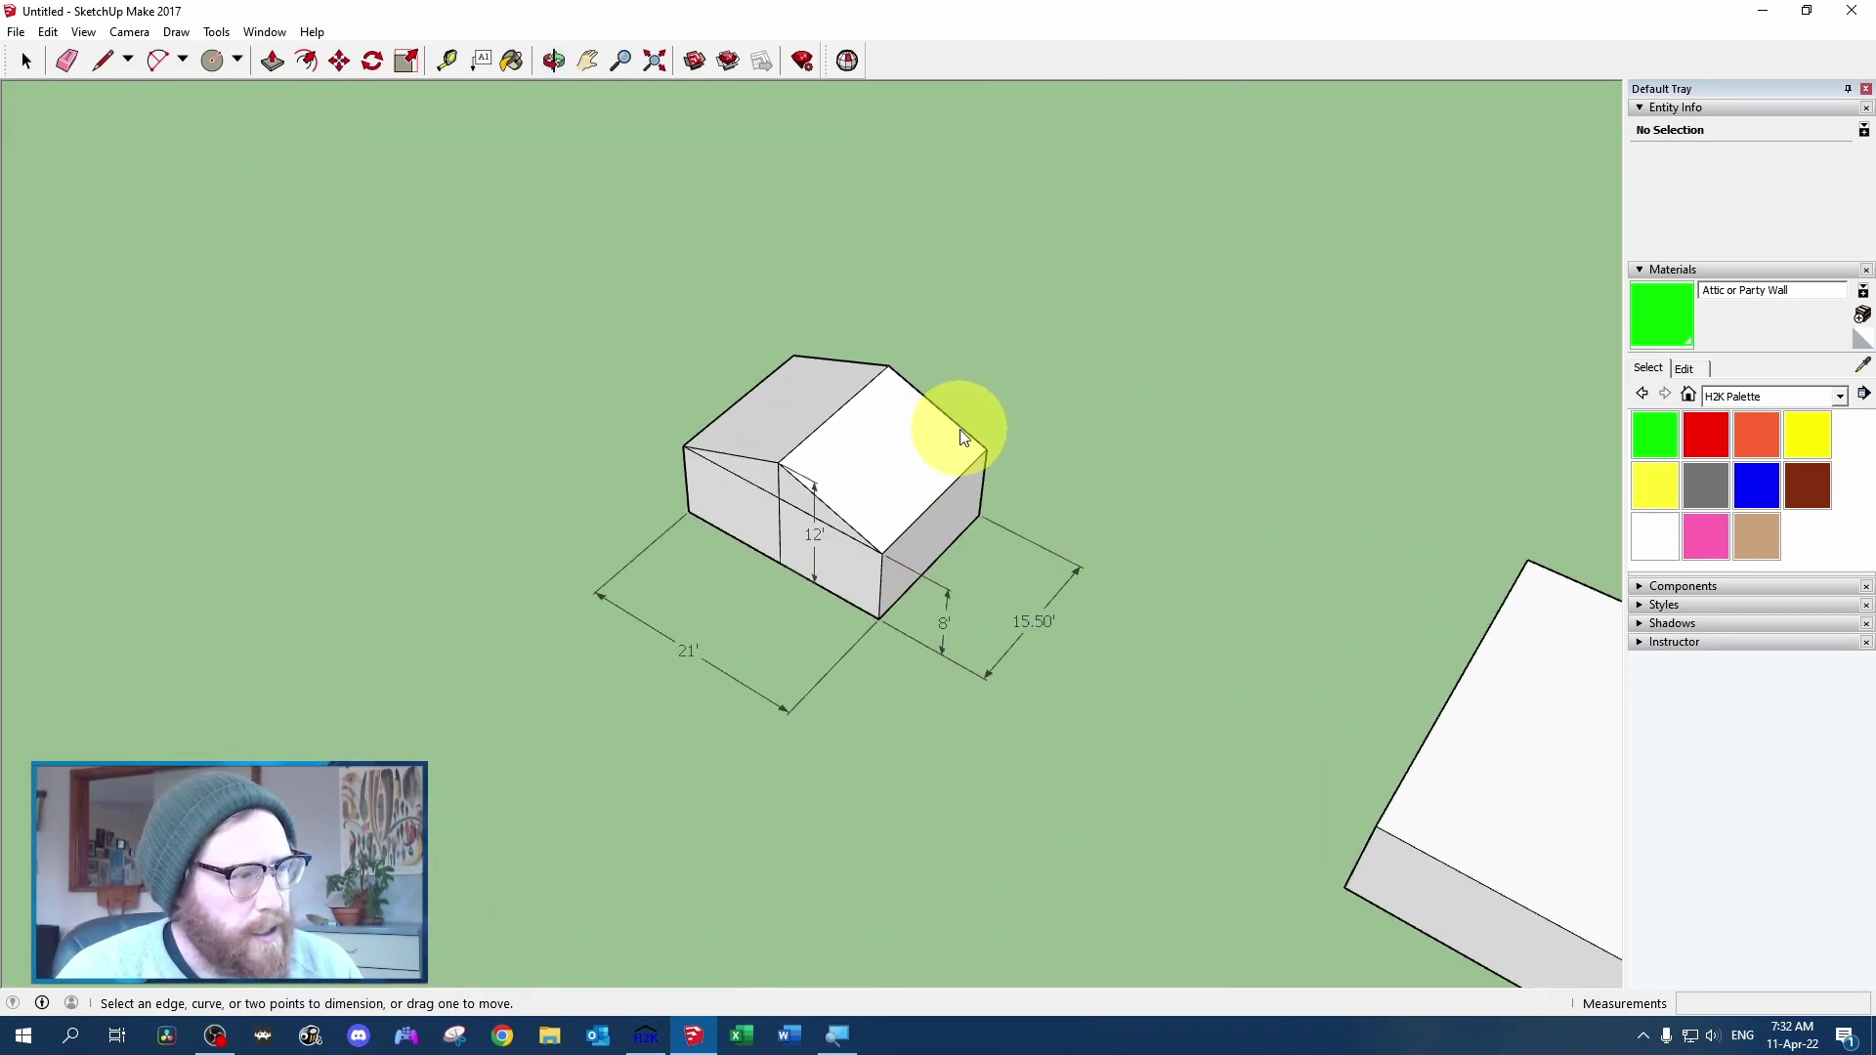
drag(782, 562, 720, 302)
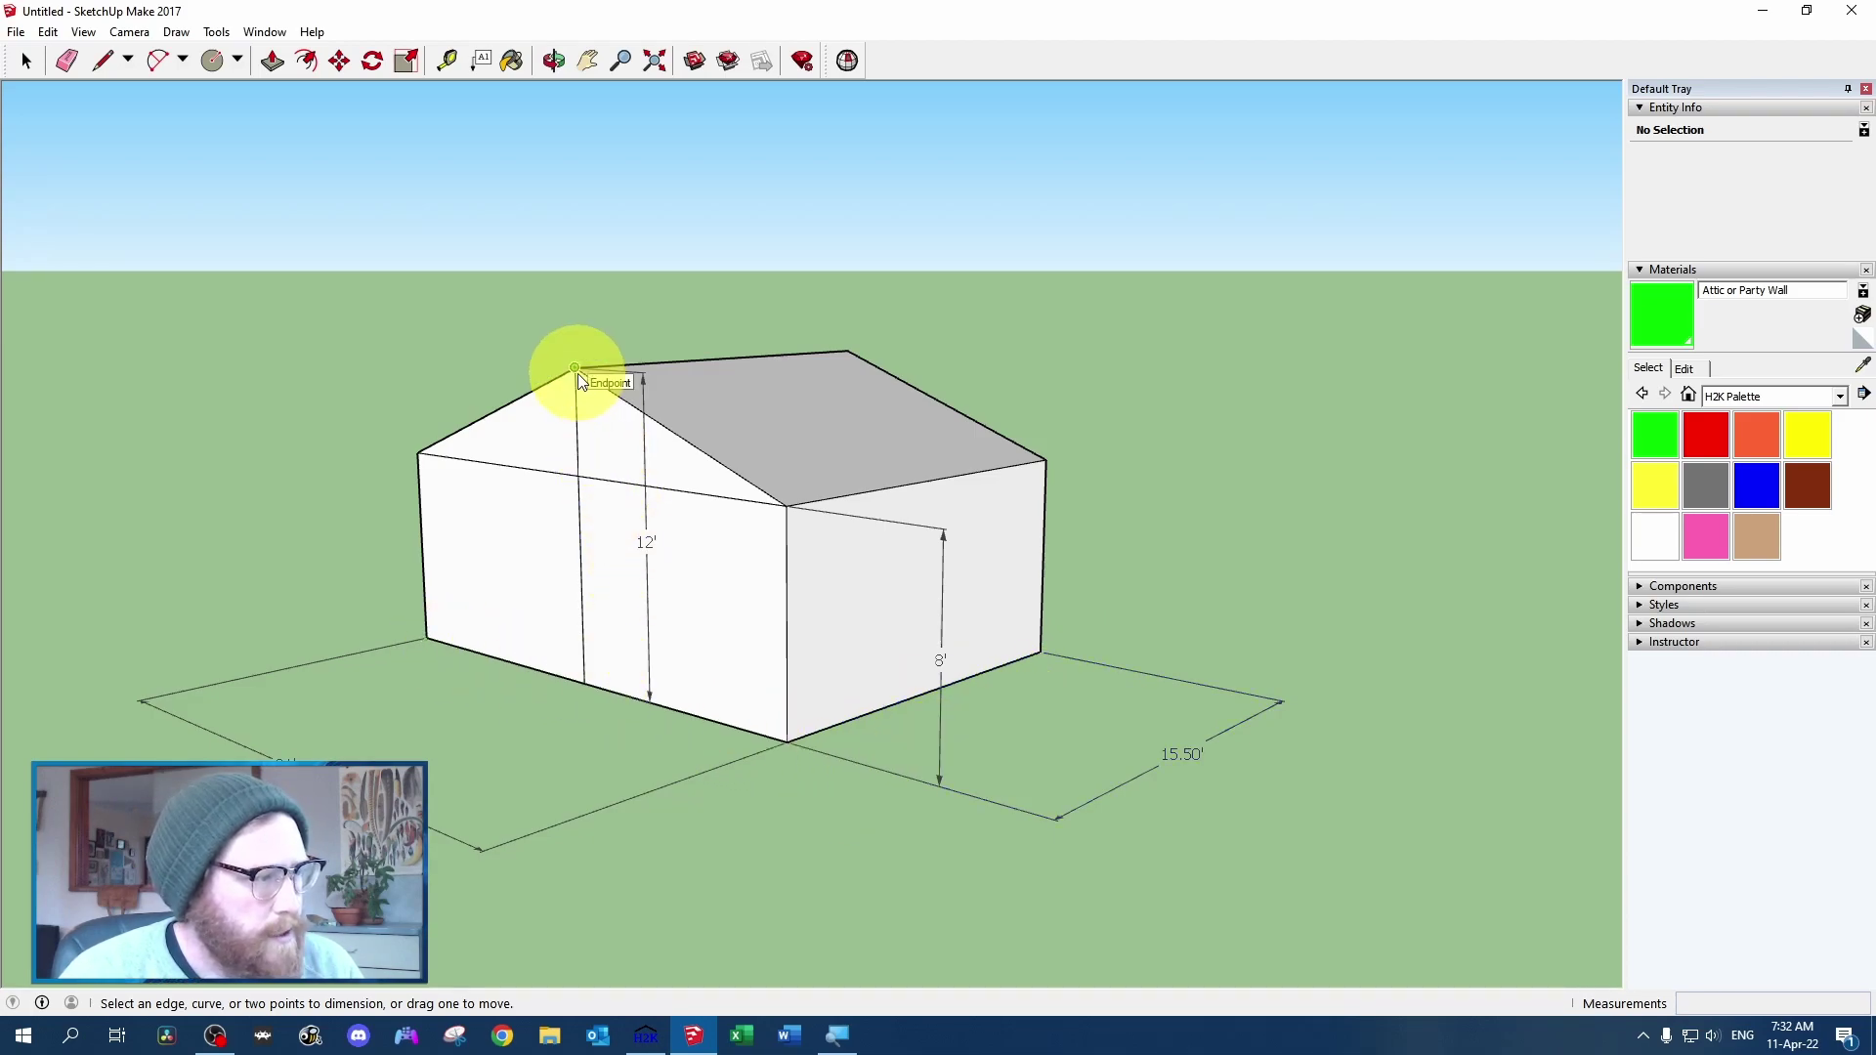
Check the 12' height dimension, the roof peak edge and the 15' roof edge
click(586, 684)
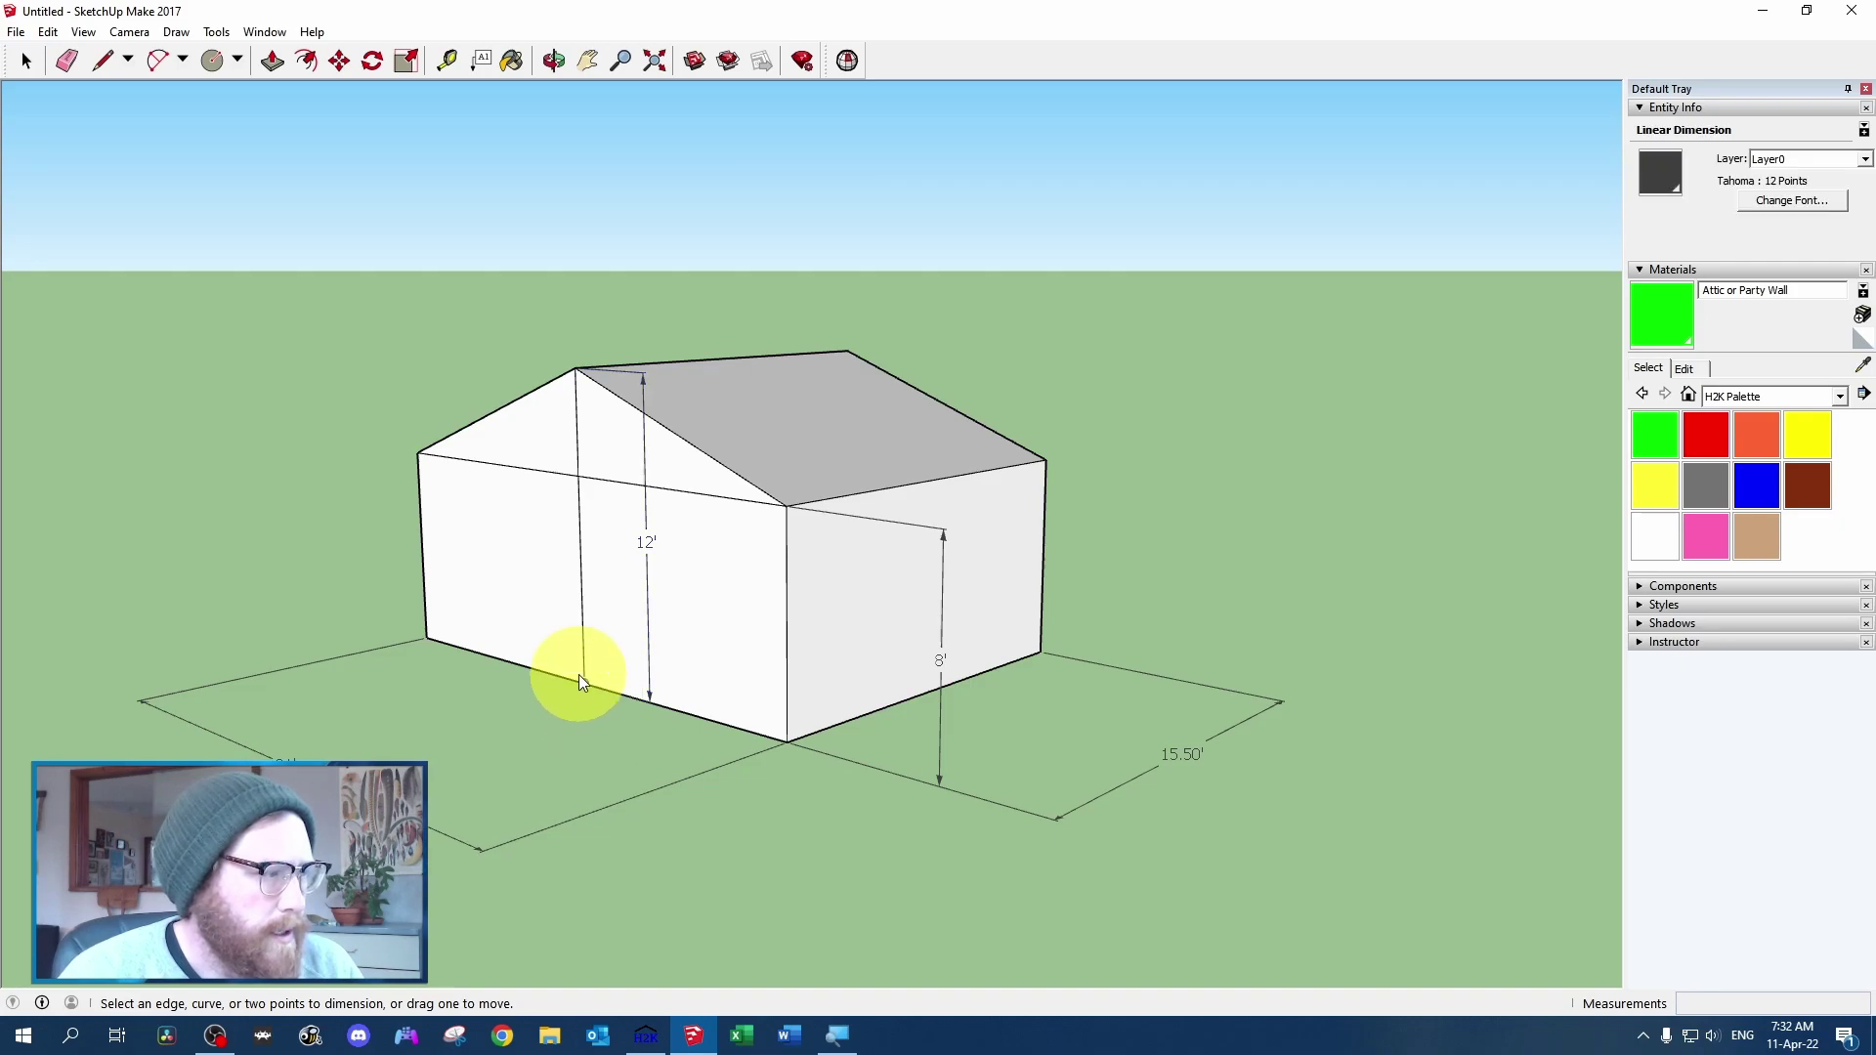
key(Escape)
click(581, 406)
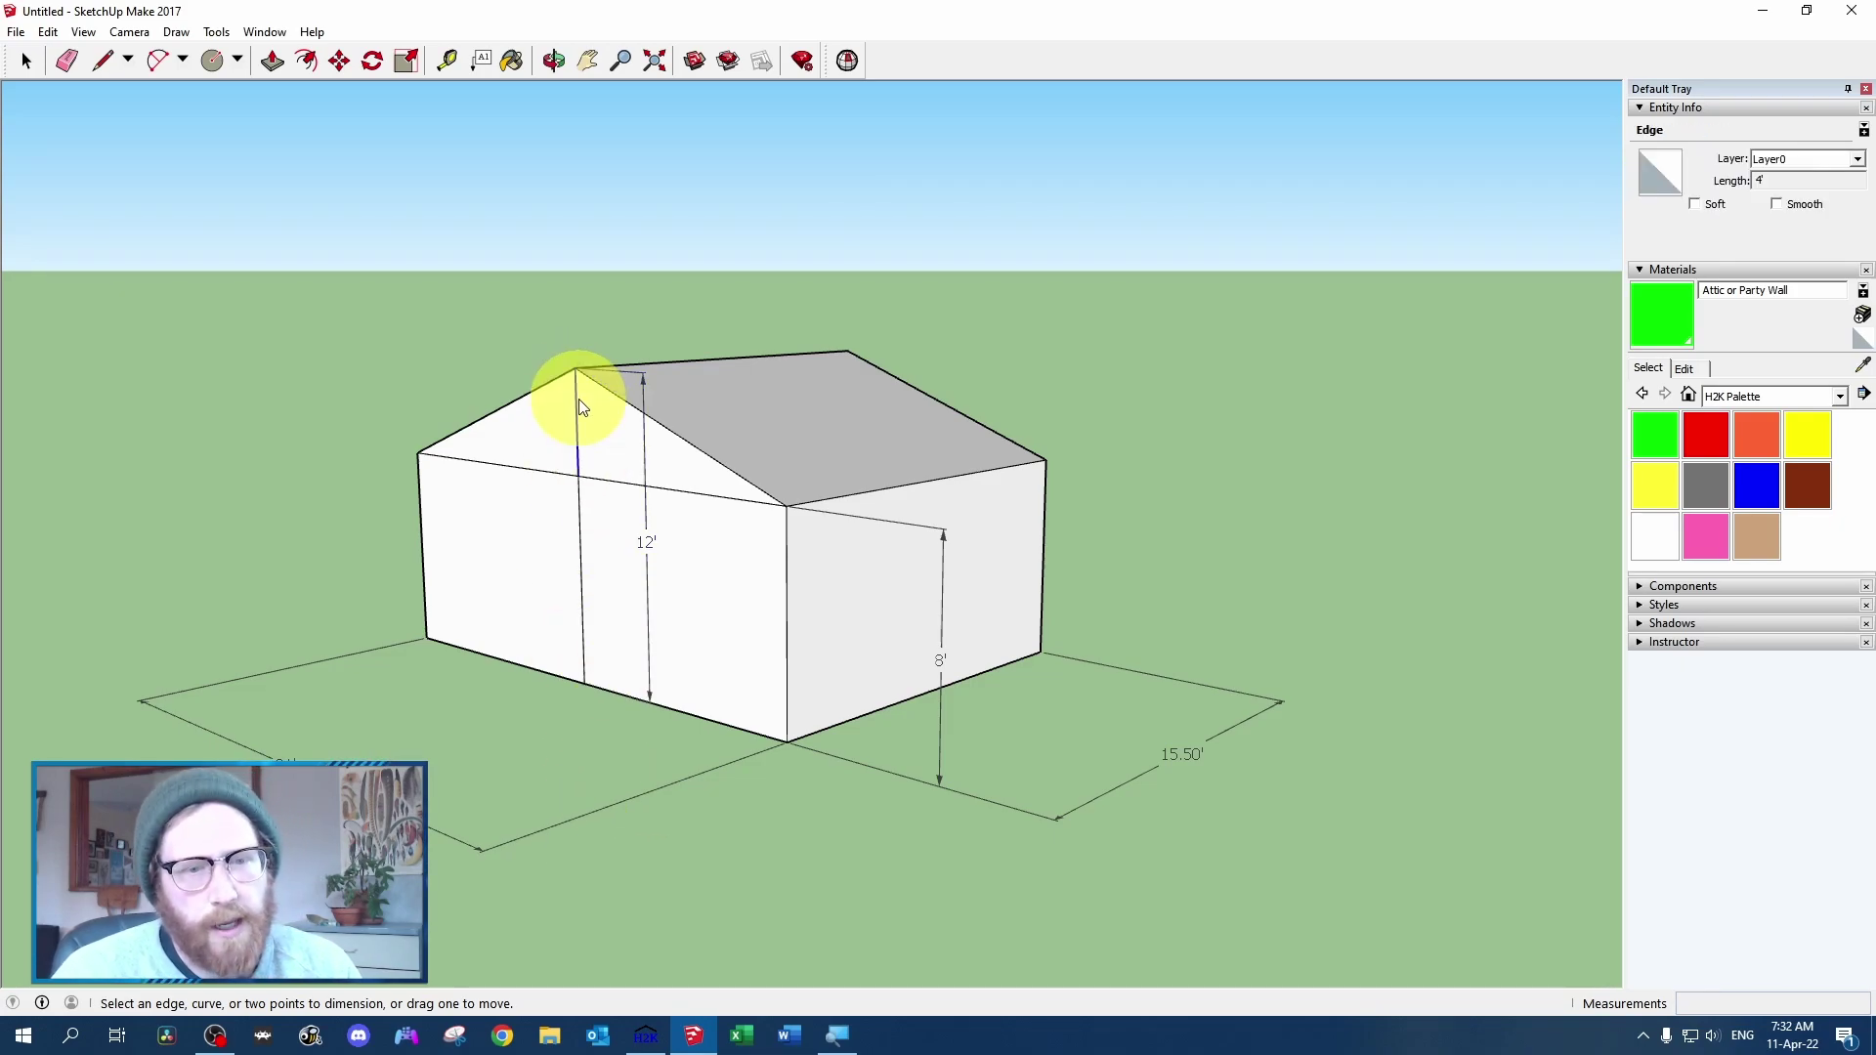
scroll(485, 548, down, 3)
key(Escape)
scroll(494, 559, down, 6)
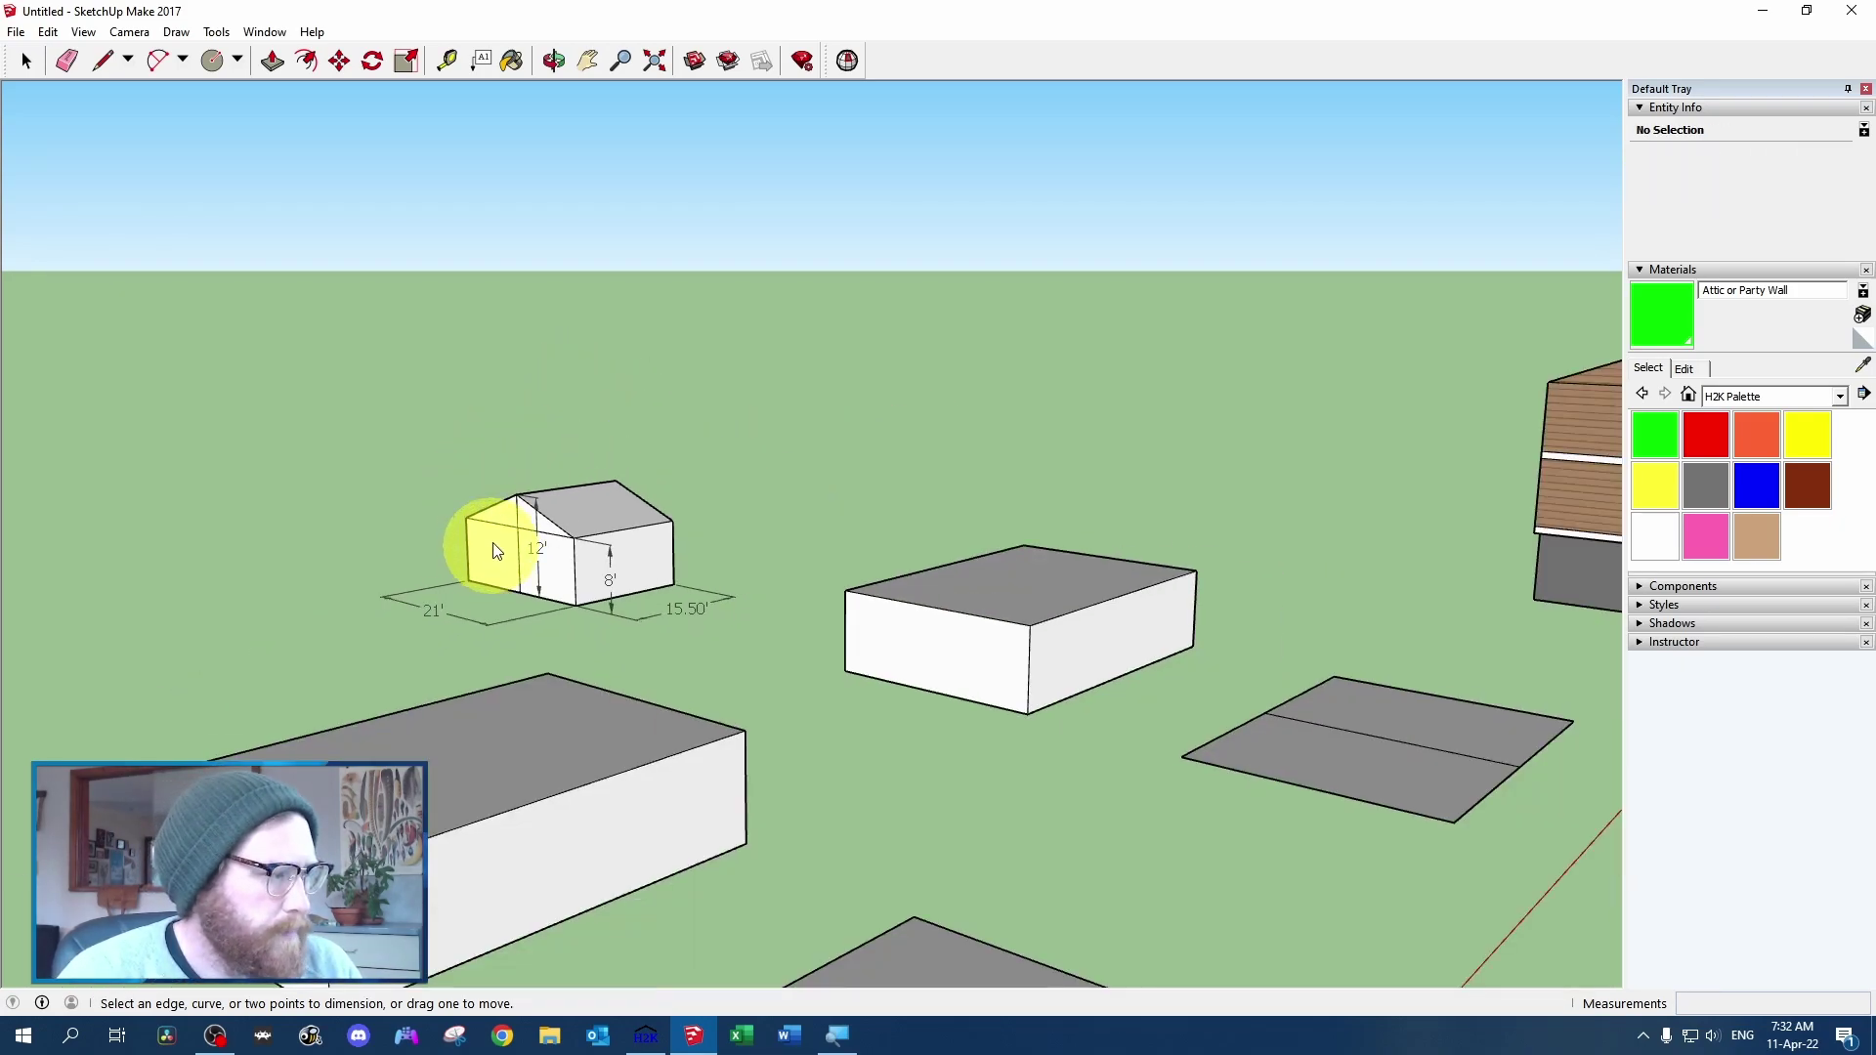
scroll(494, 589, up, 8)
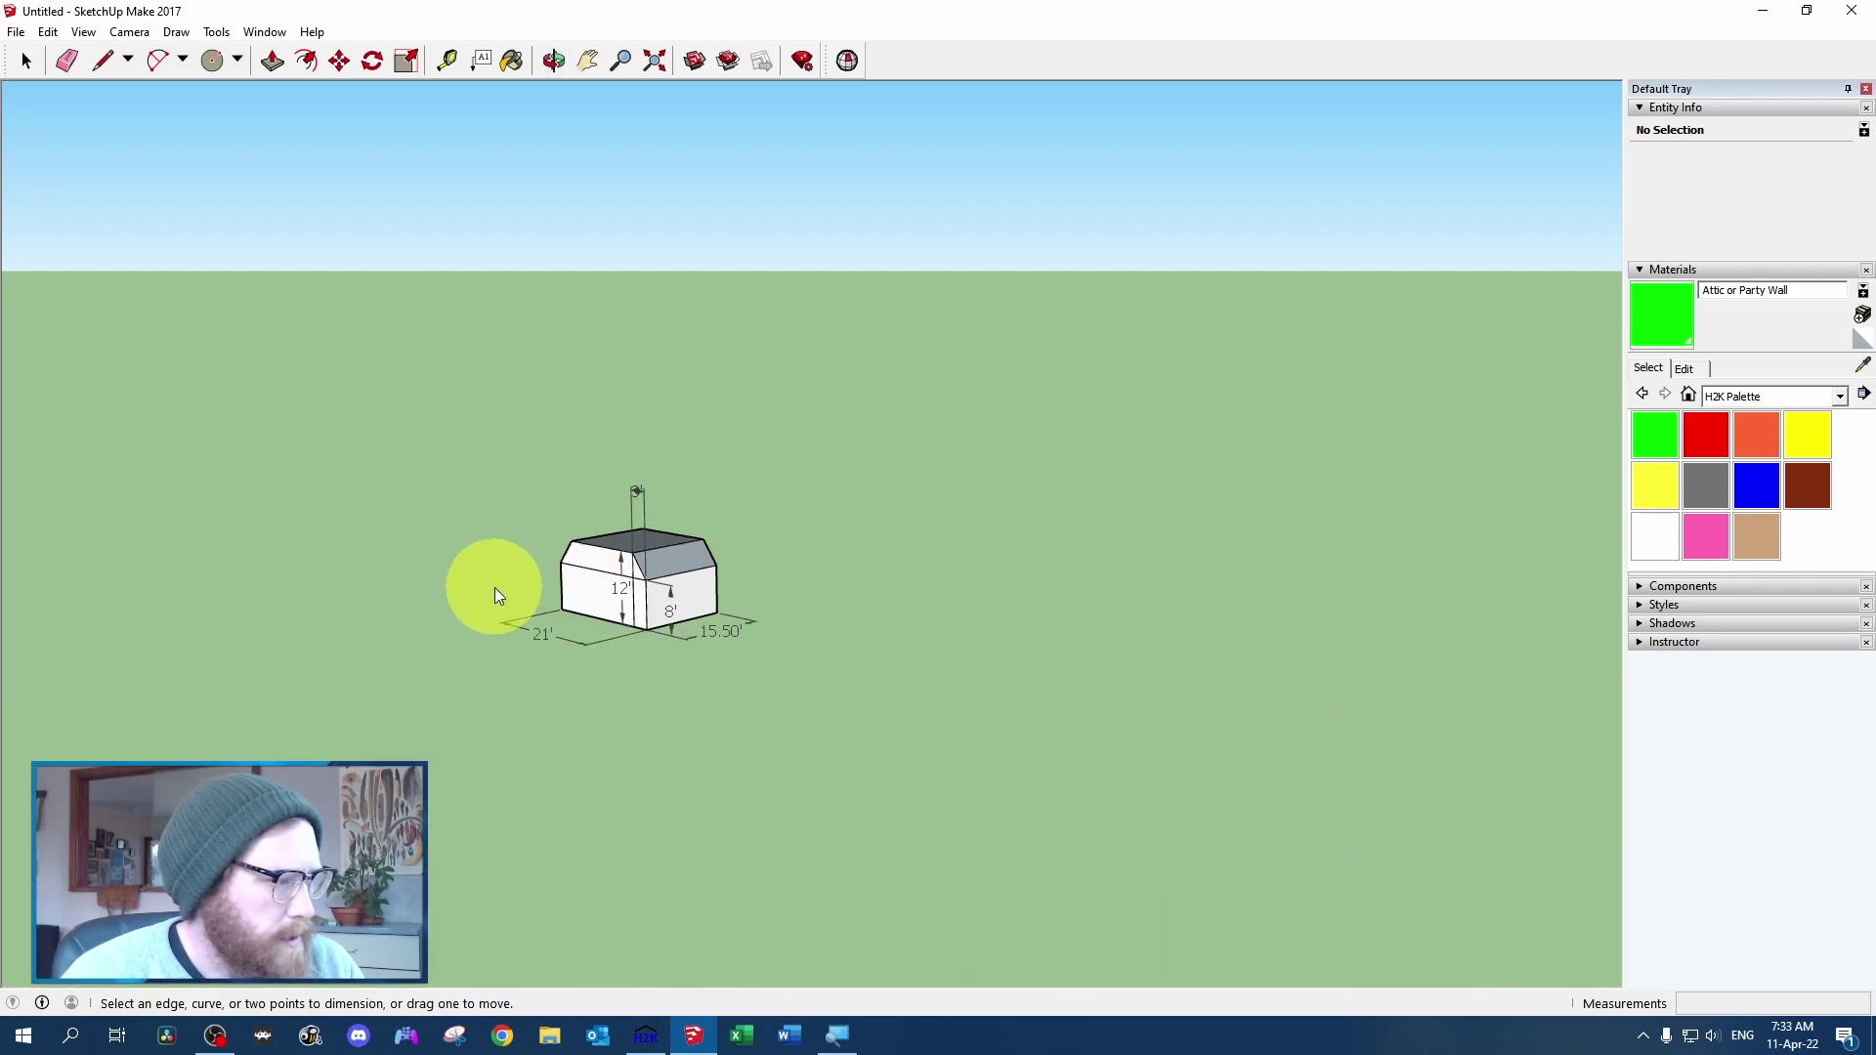
drag(567, 535, 772, 557)
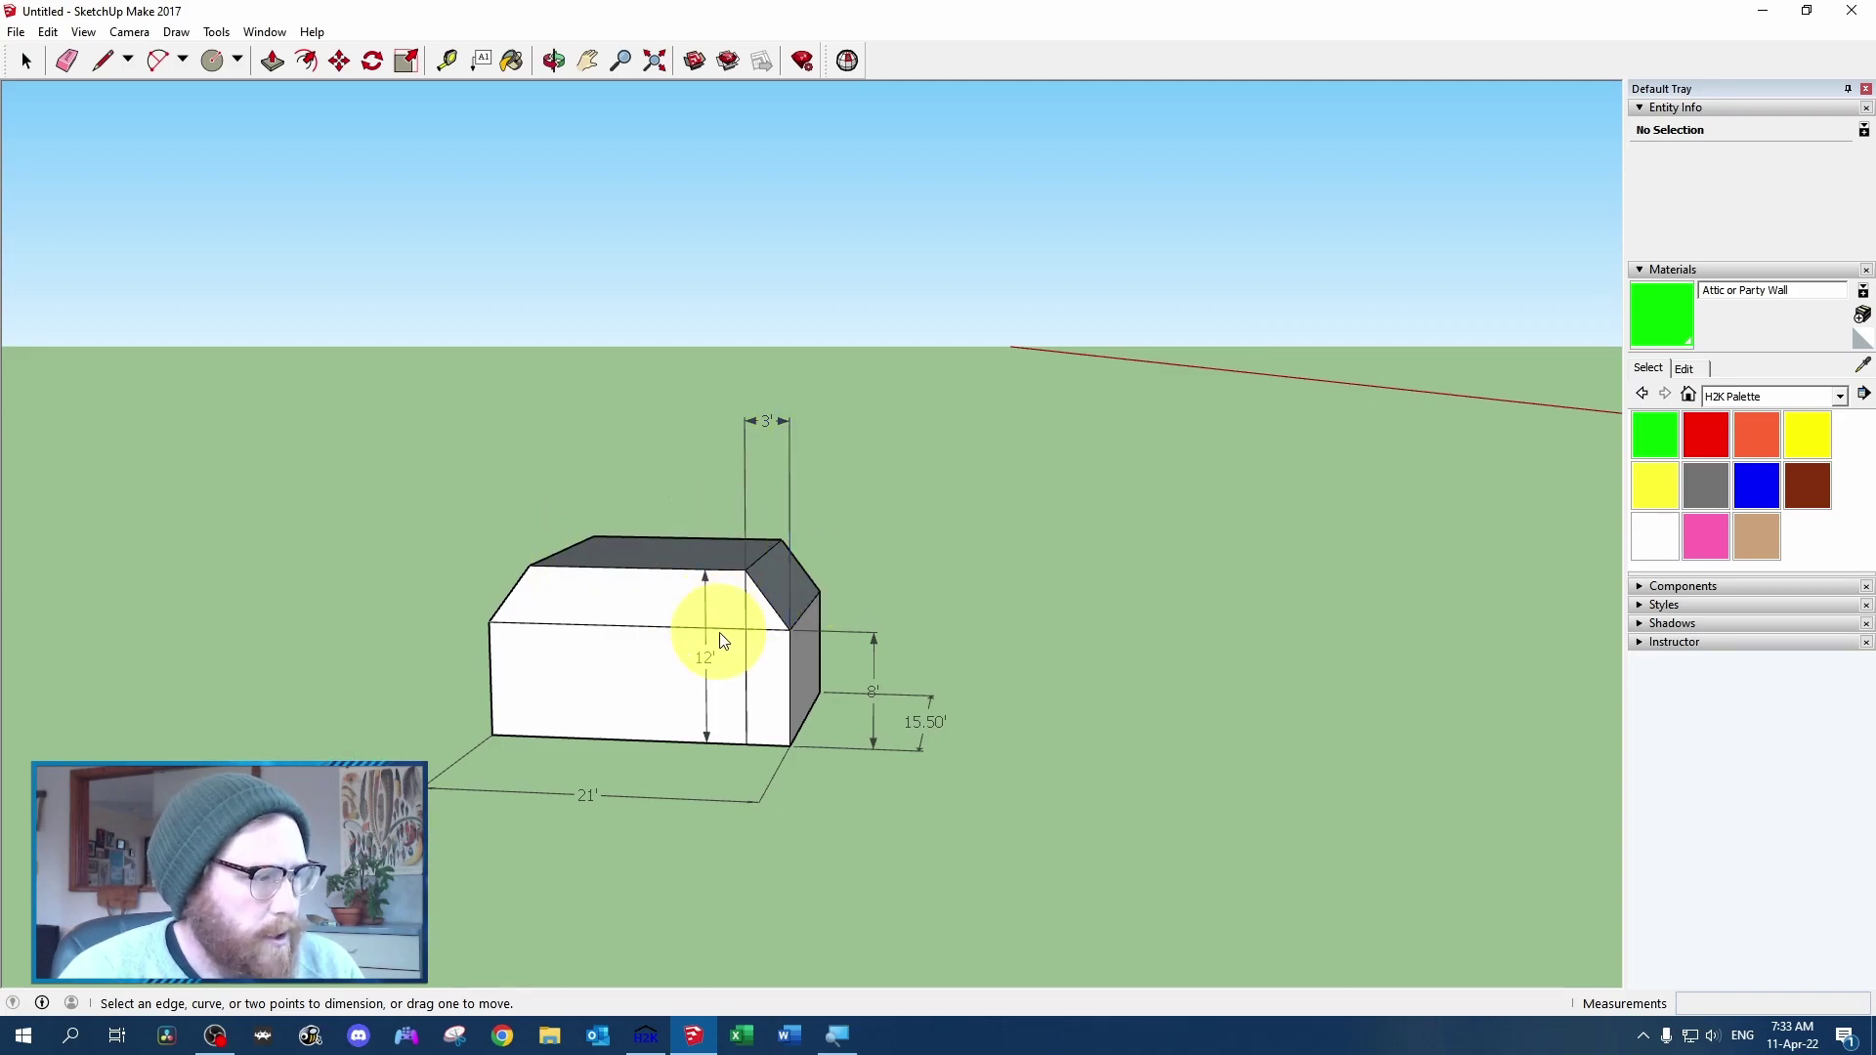
click(704, 579)
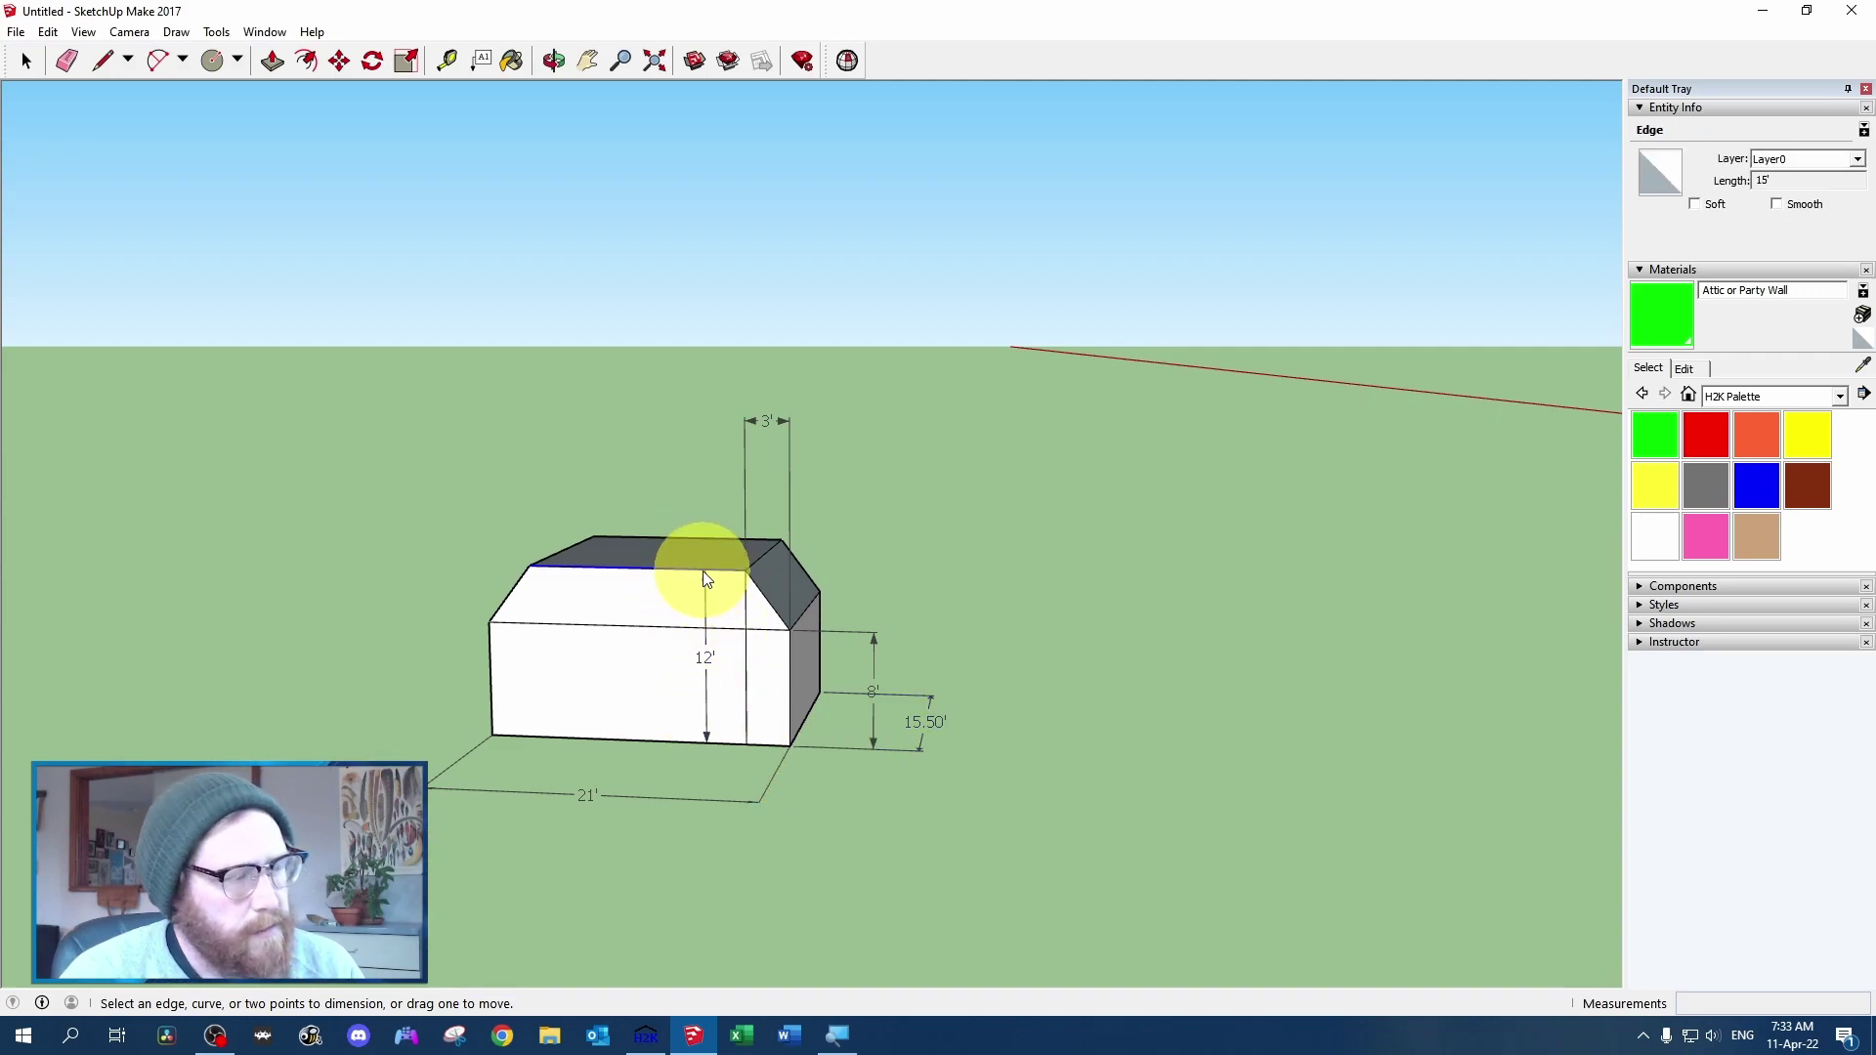
key(Escape)
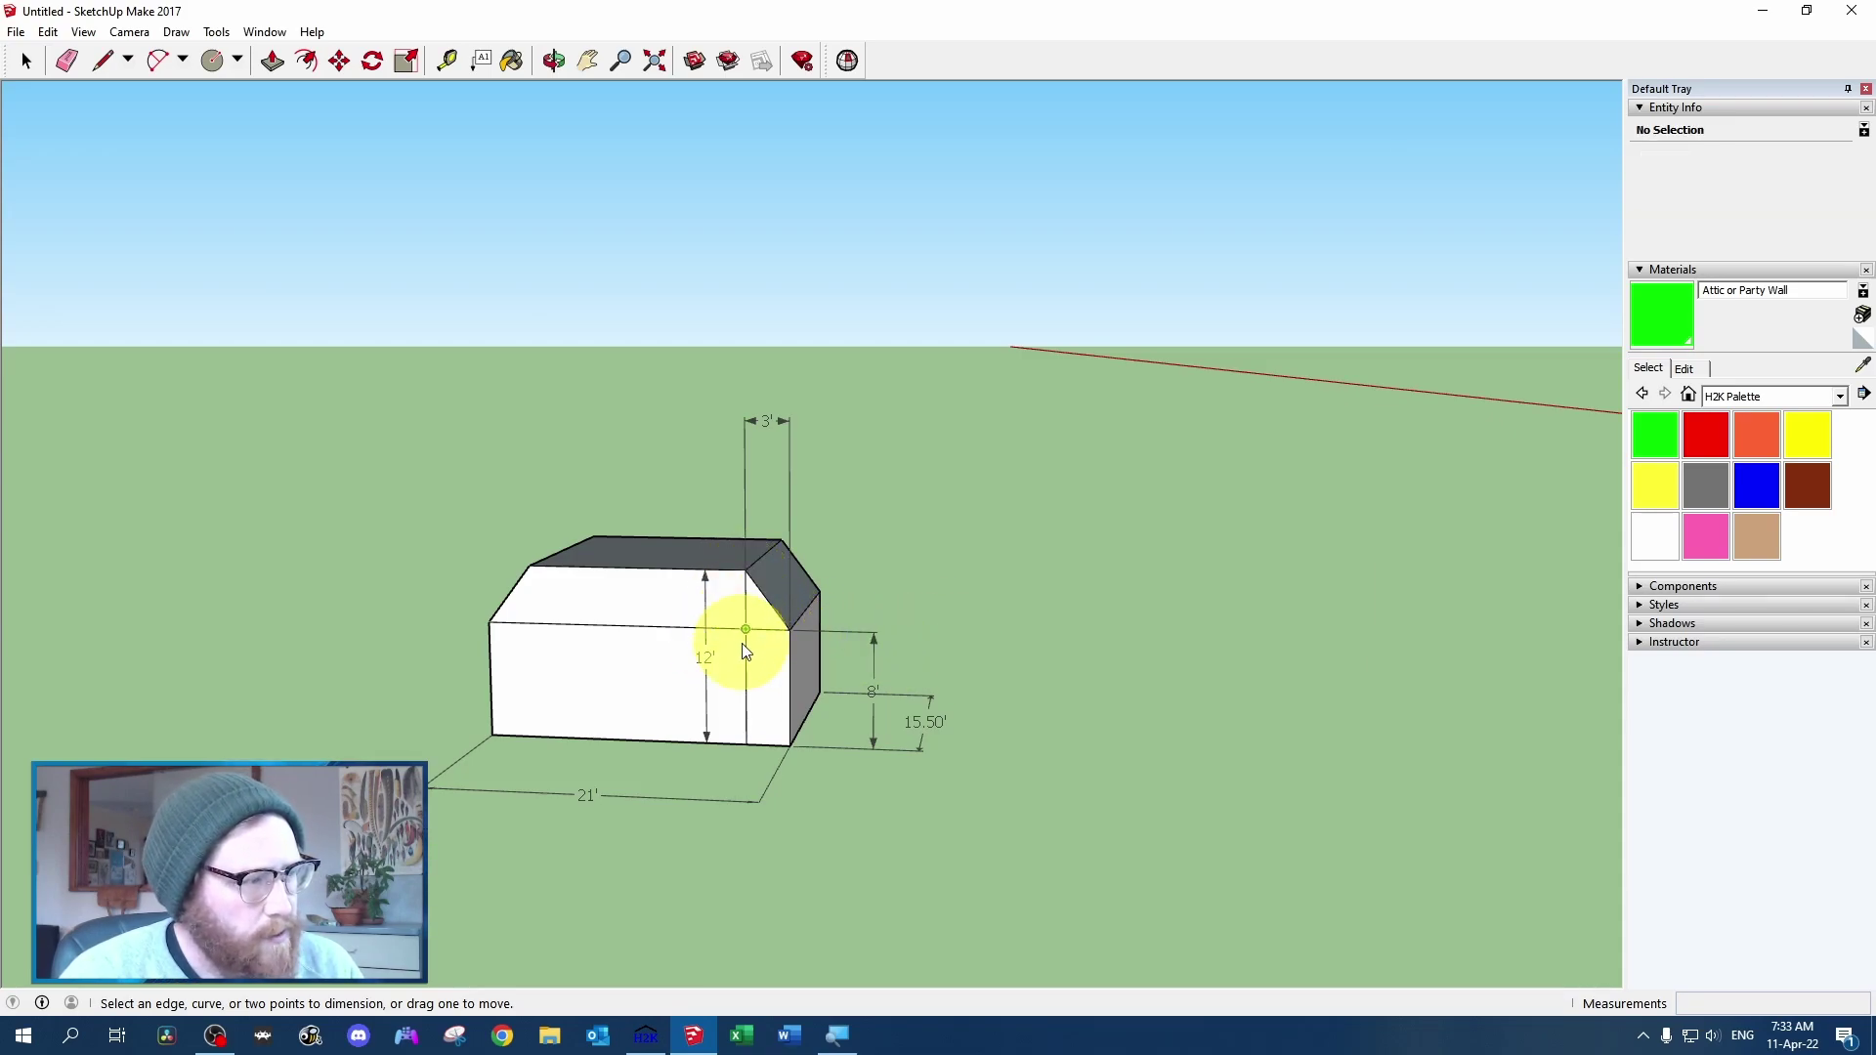
Add a 5' dimension along the sloped roof edge and select the 3' dimension
click(757, 579)
double_click(794, 629)
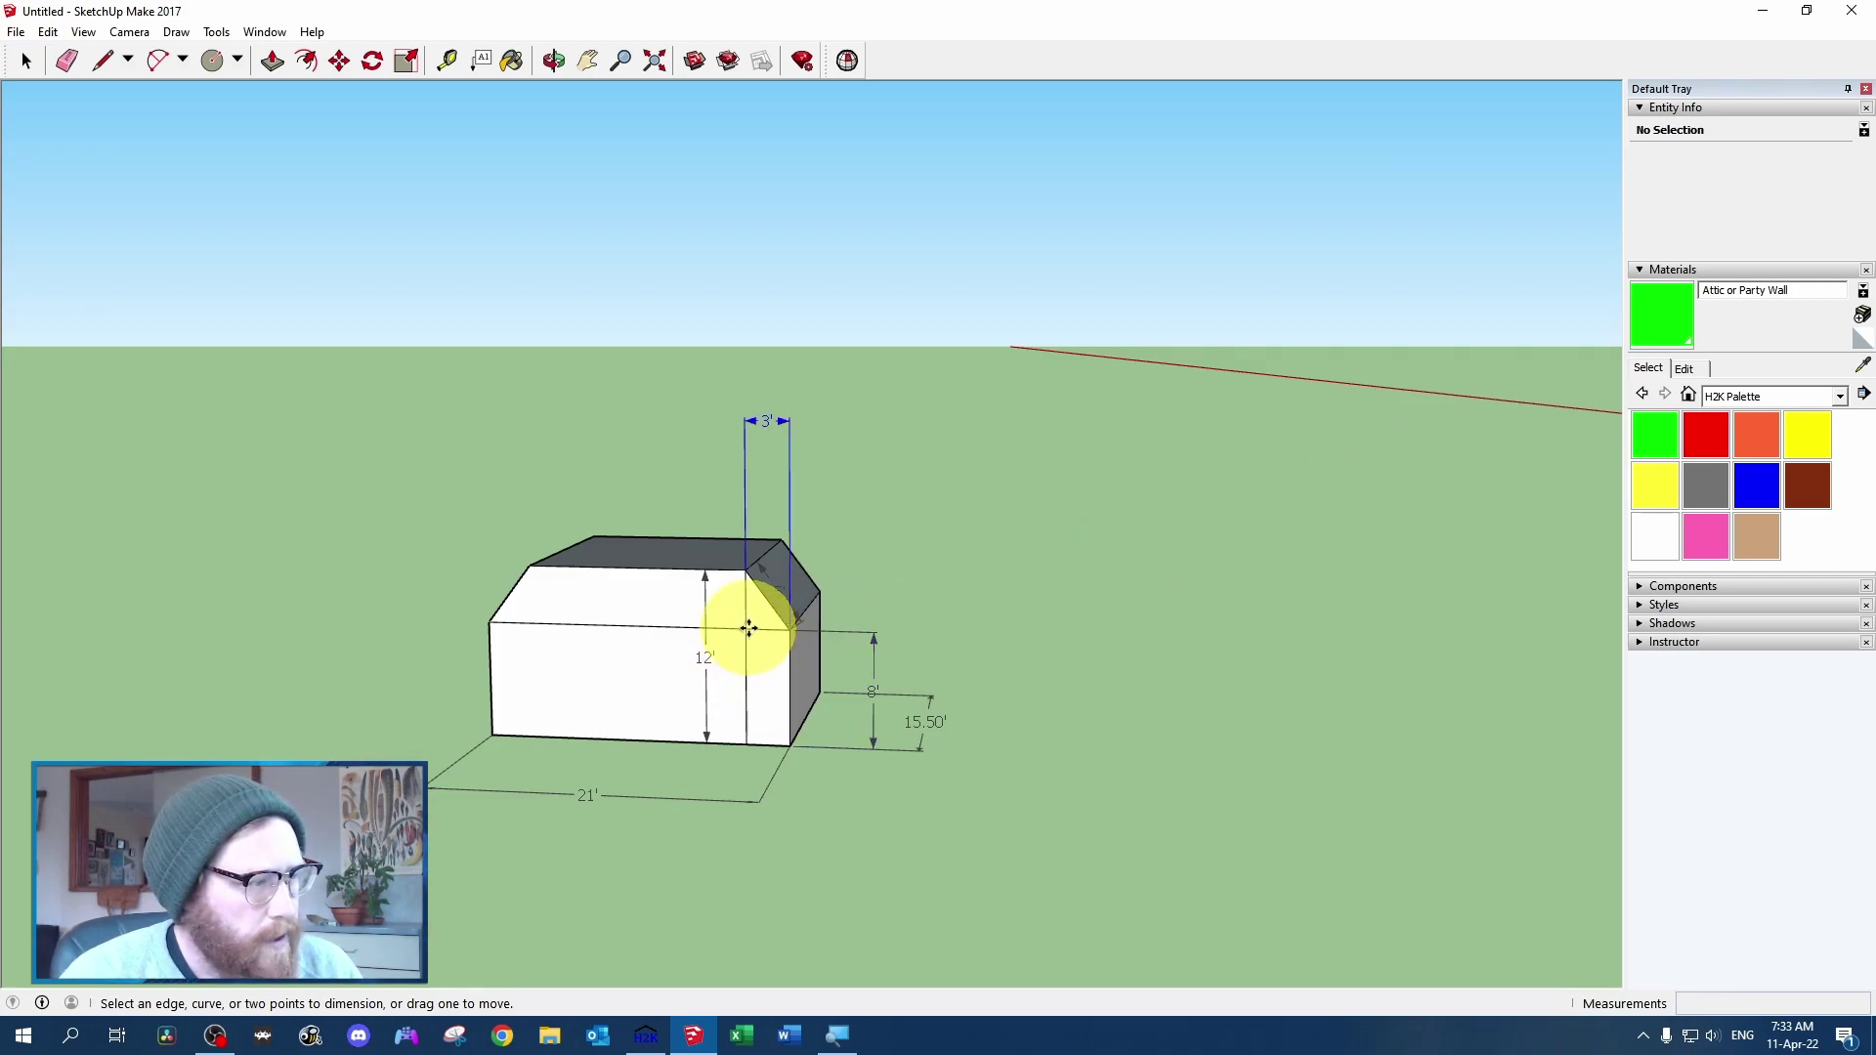
click(747, 509)
scroll(1204, 483, down, 5)
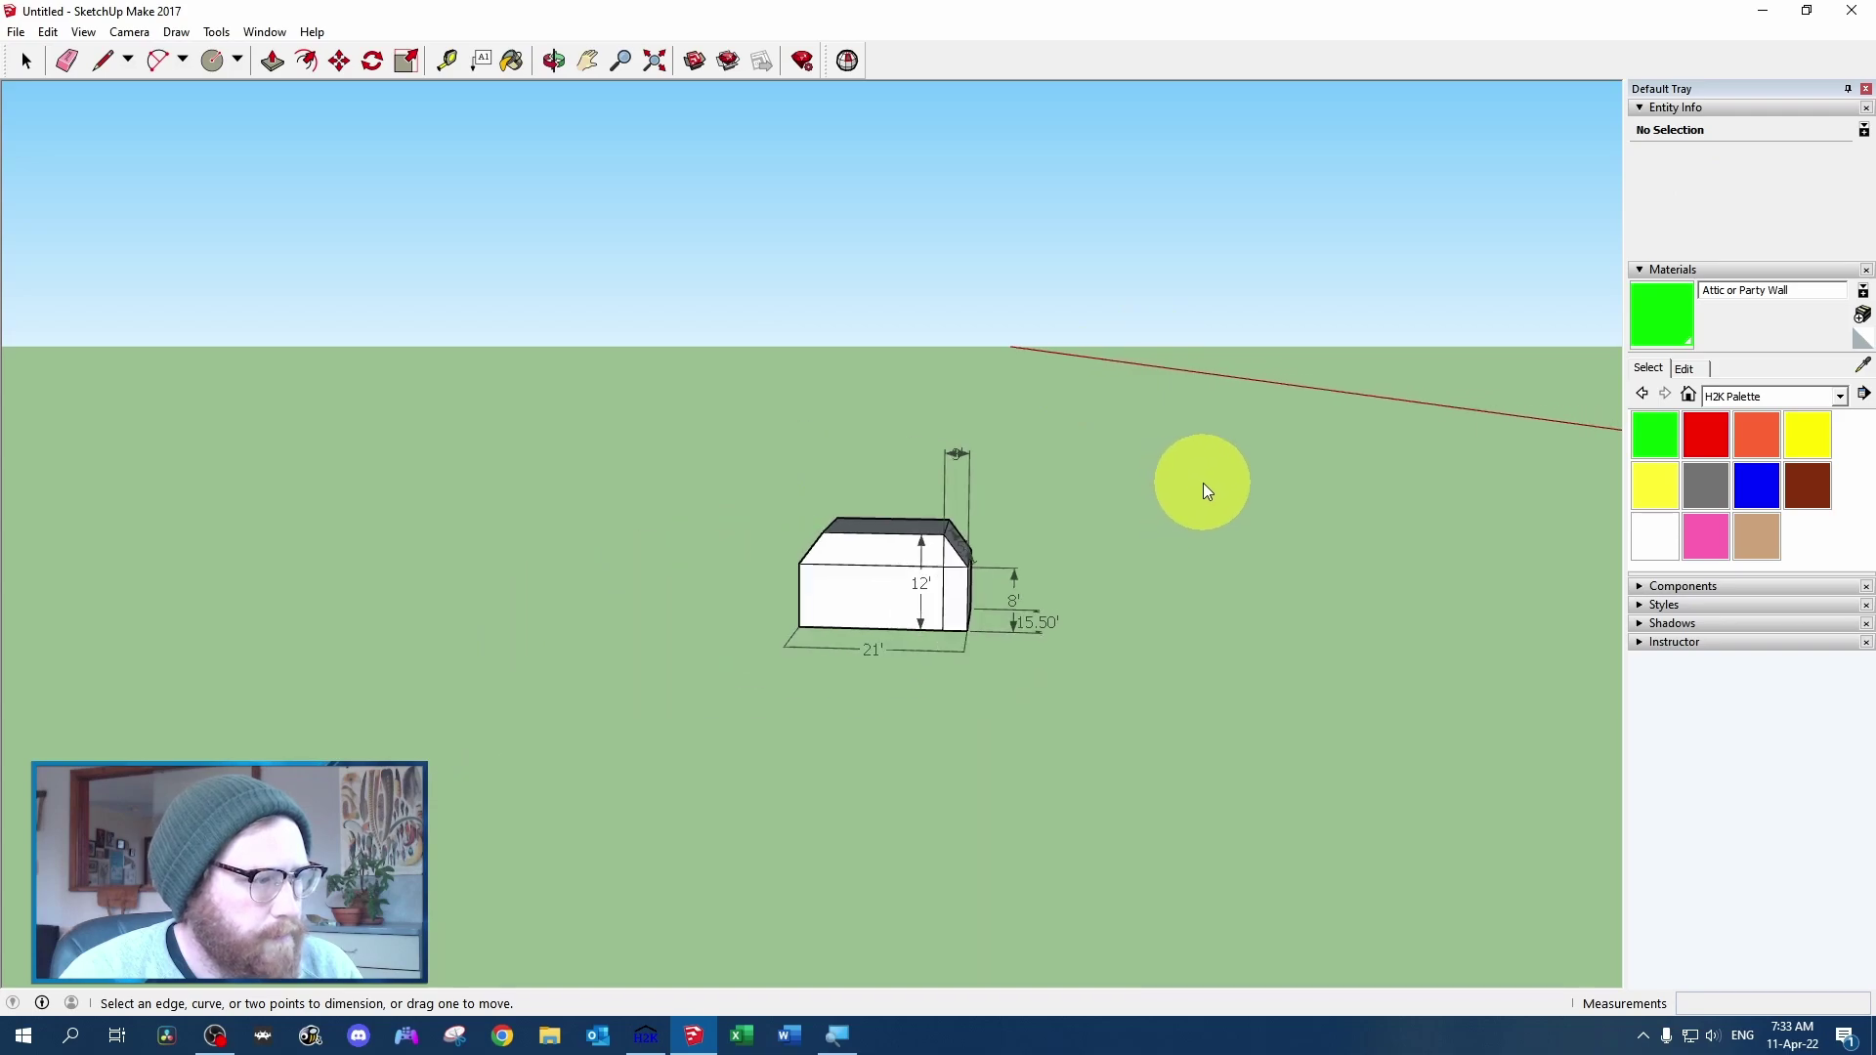
Select the whole gabled house model and delete it
drag(1204, 482, 813, 567)
scroll(812, 567, down, 6)
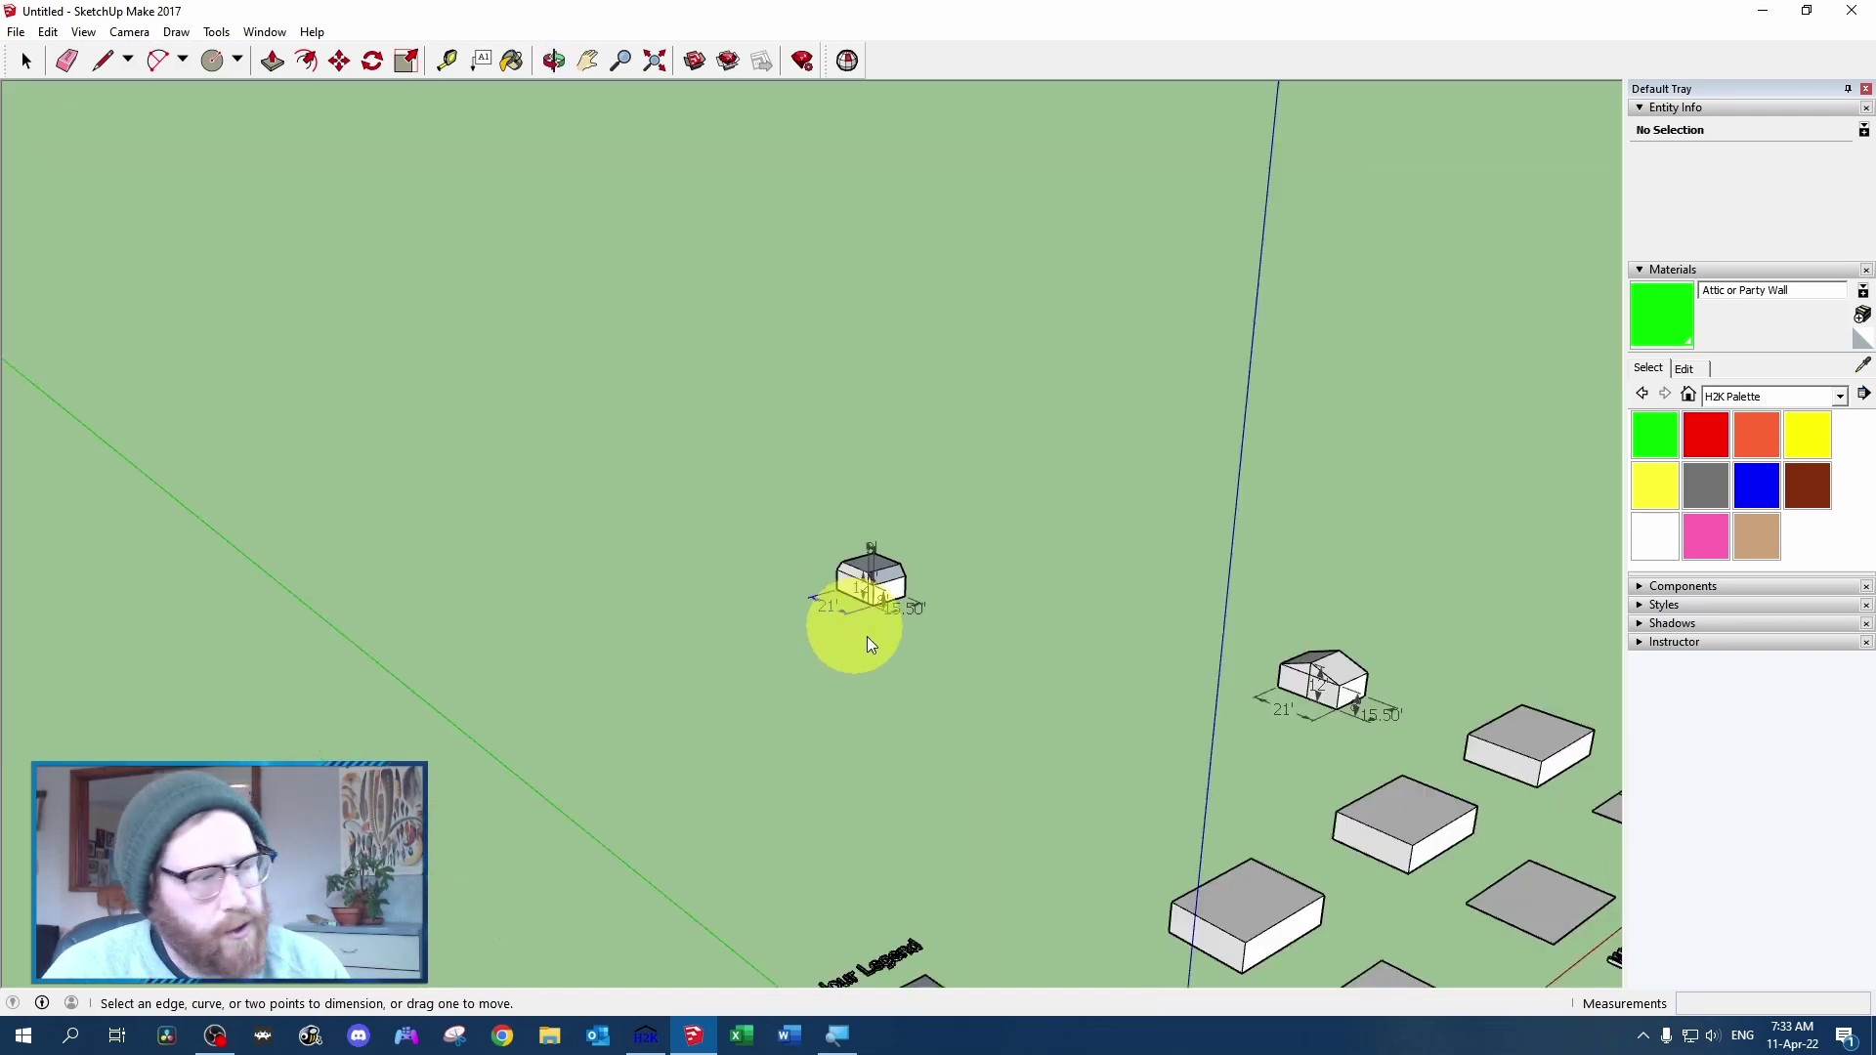
drag(868, 637, 964, 498)
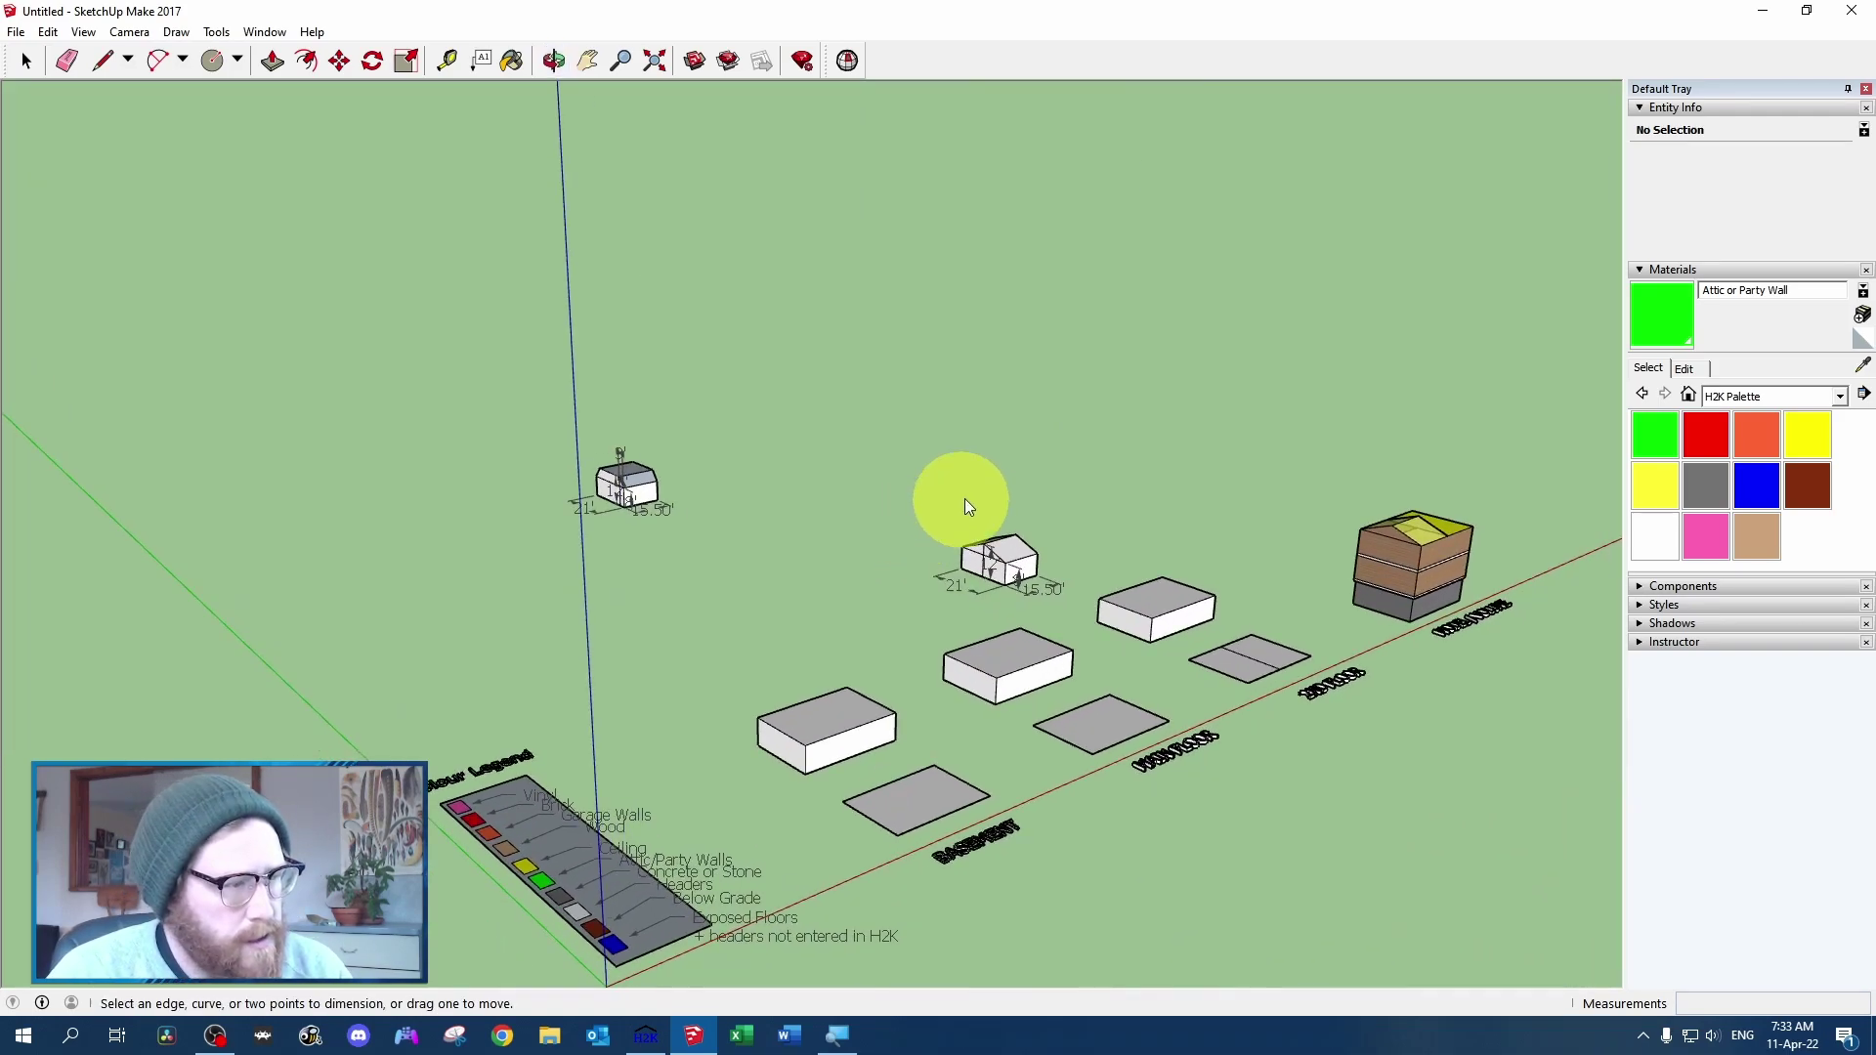
scroll(964, 499, up, 3)
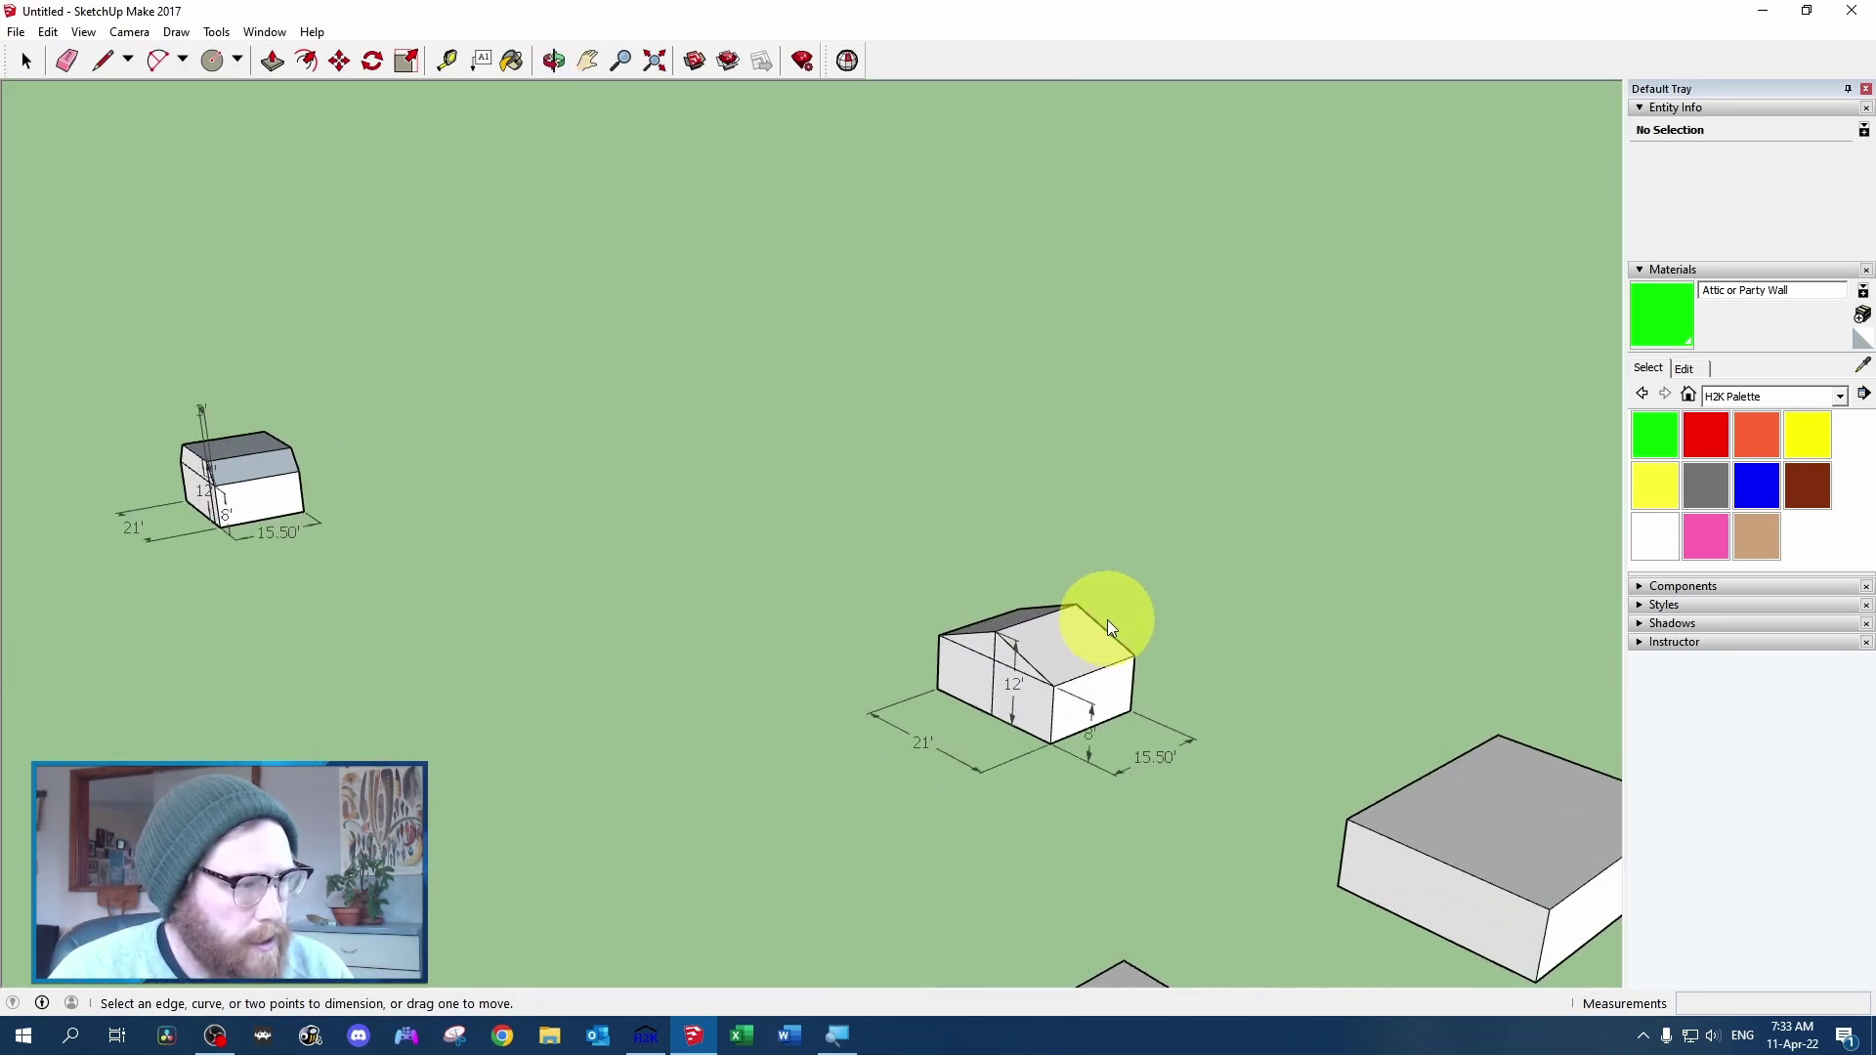
key(space)
triple_click(1055, 637)
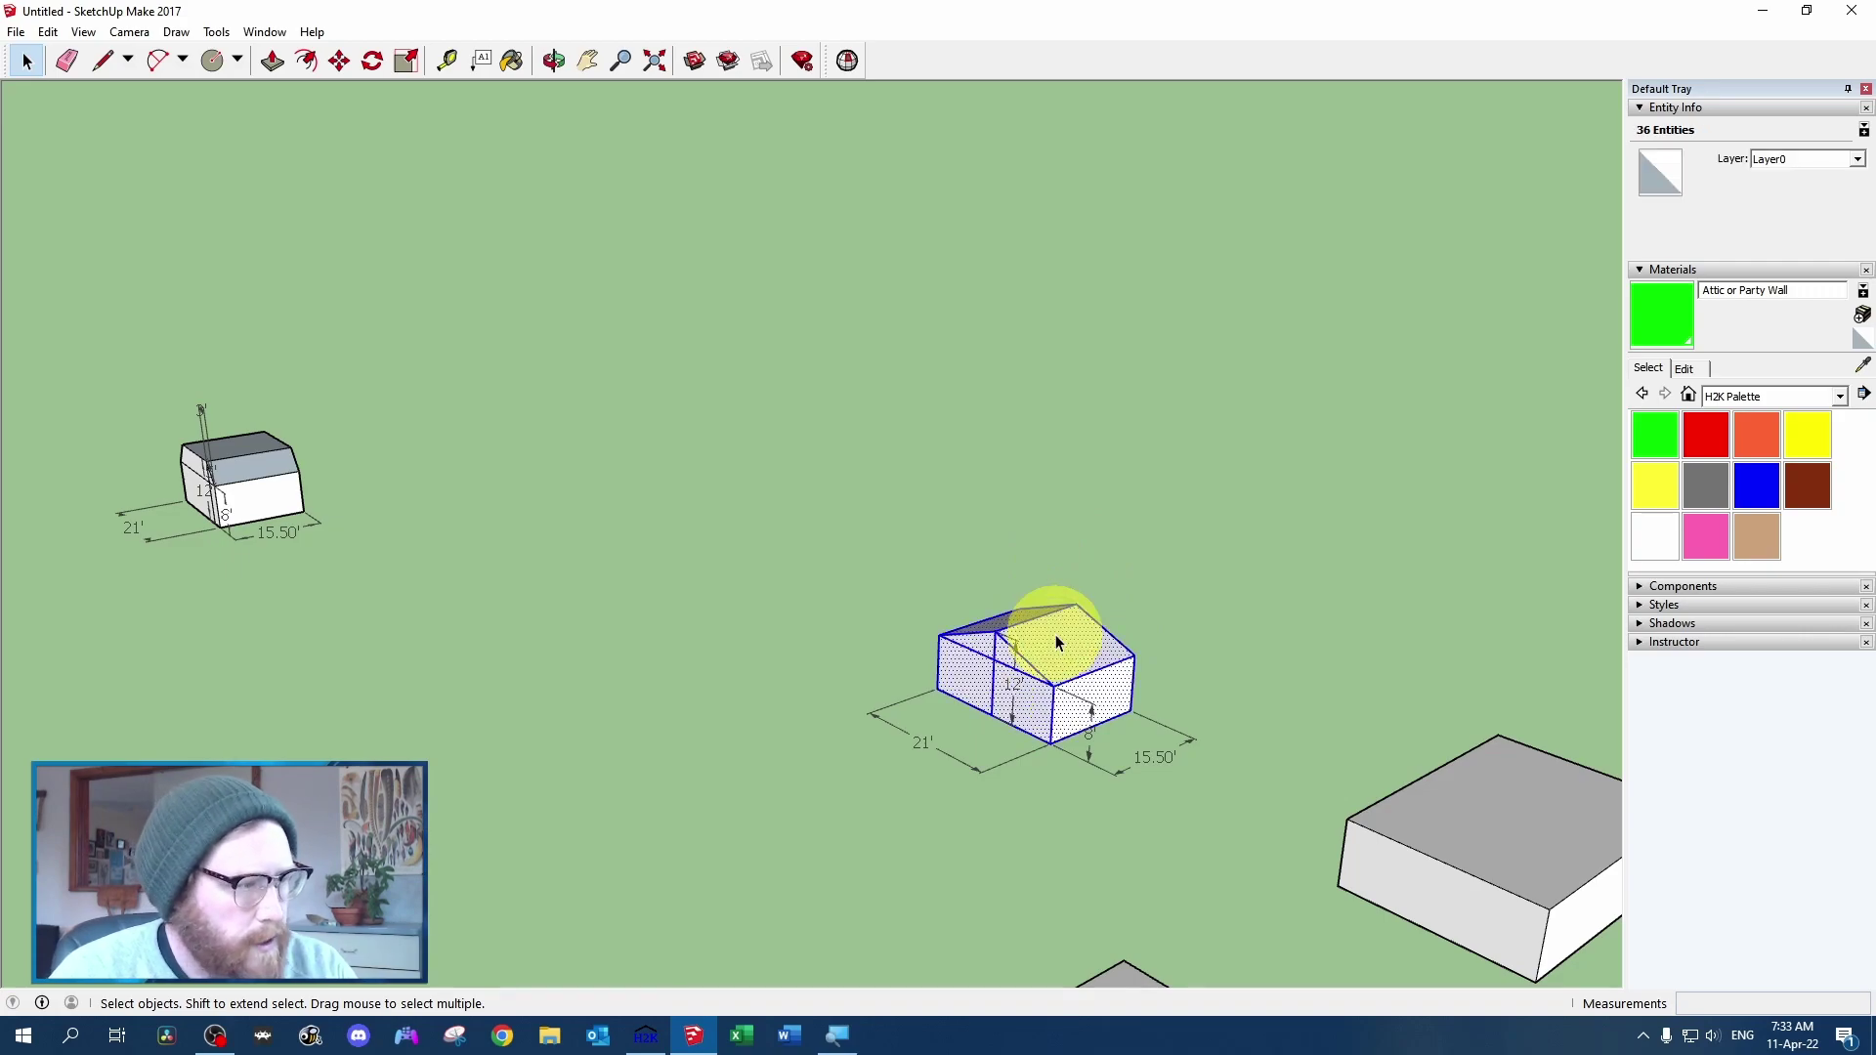
key(Delete)
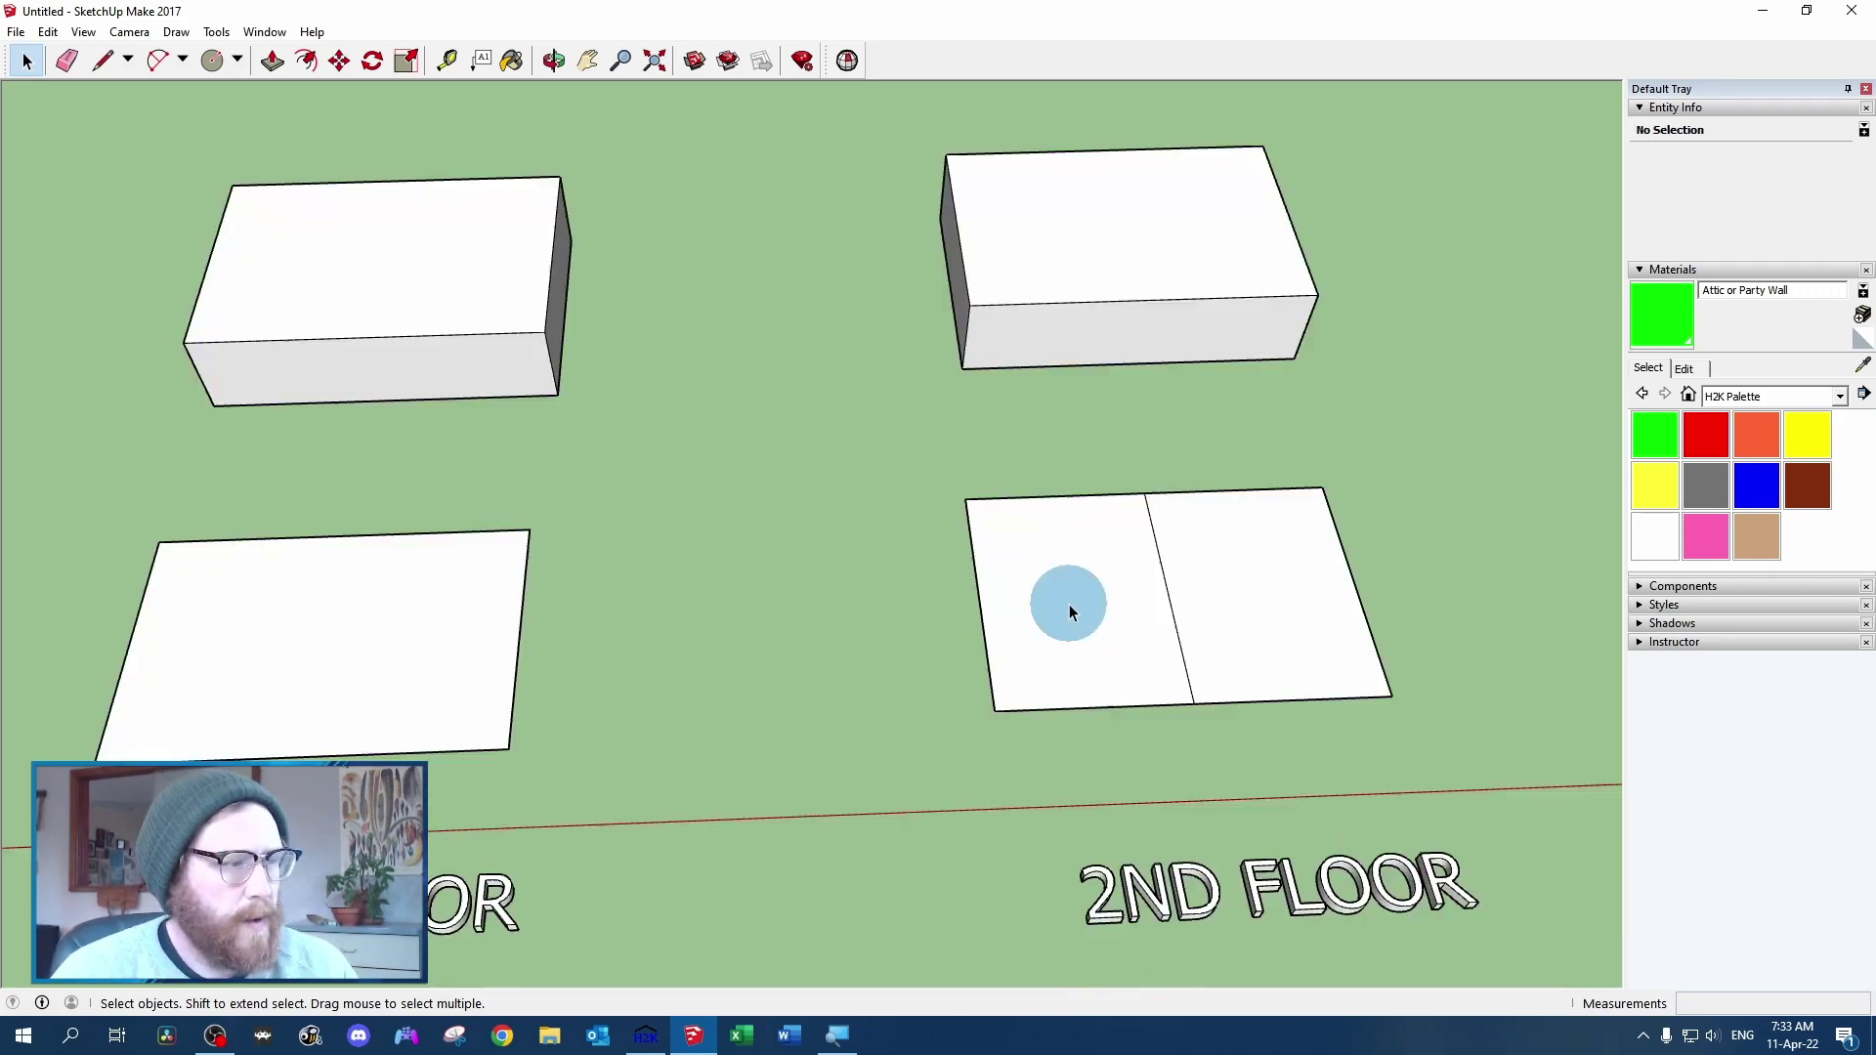
Paste a copy of the left-half floor face onto the top of the upper box
click(1069, 610)
scroll(964, 314, down, 3)
drag(964, 314, 967, 411)
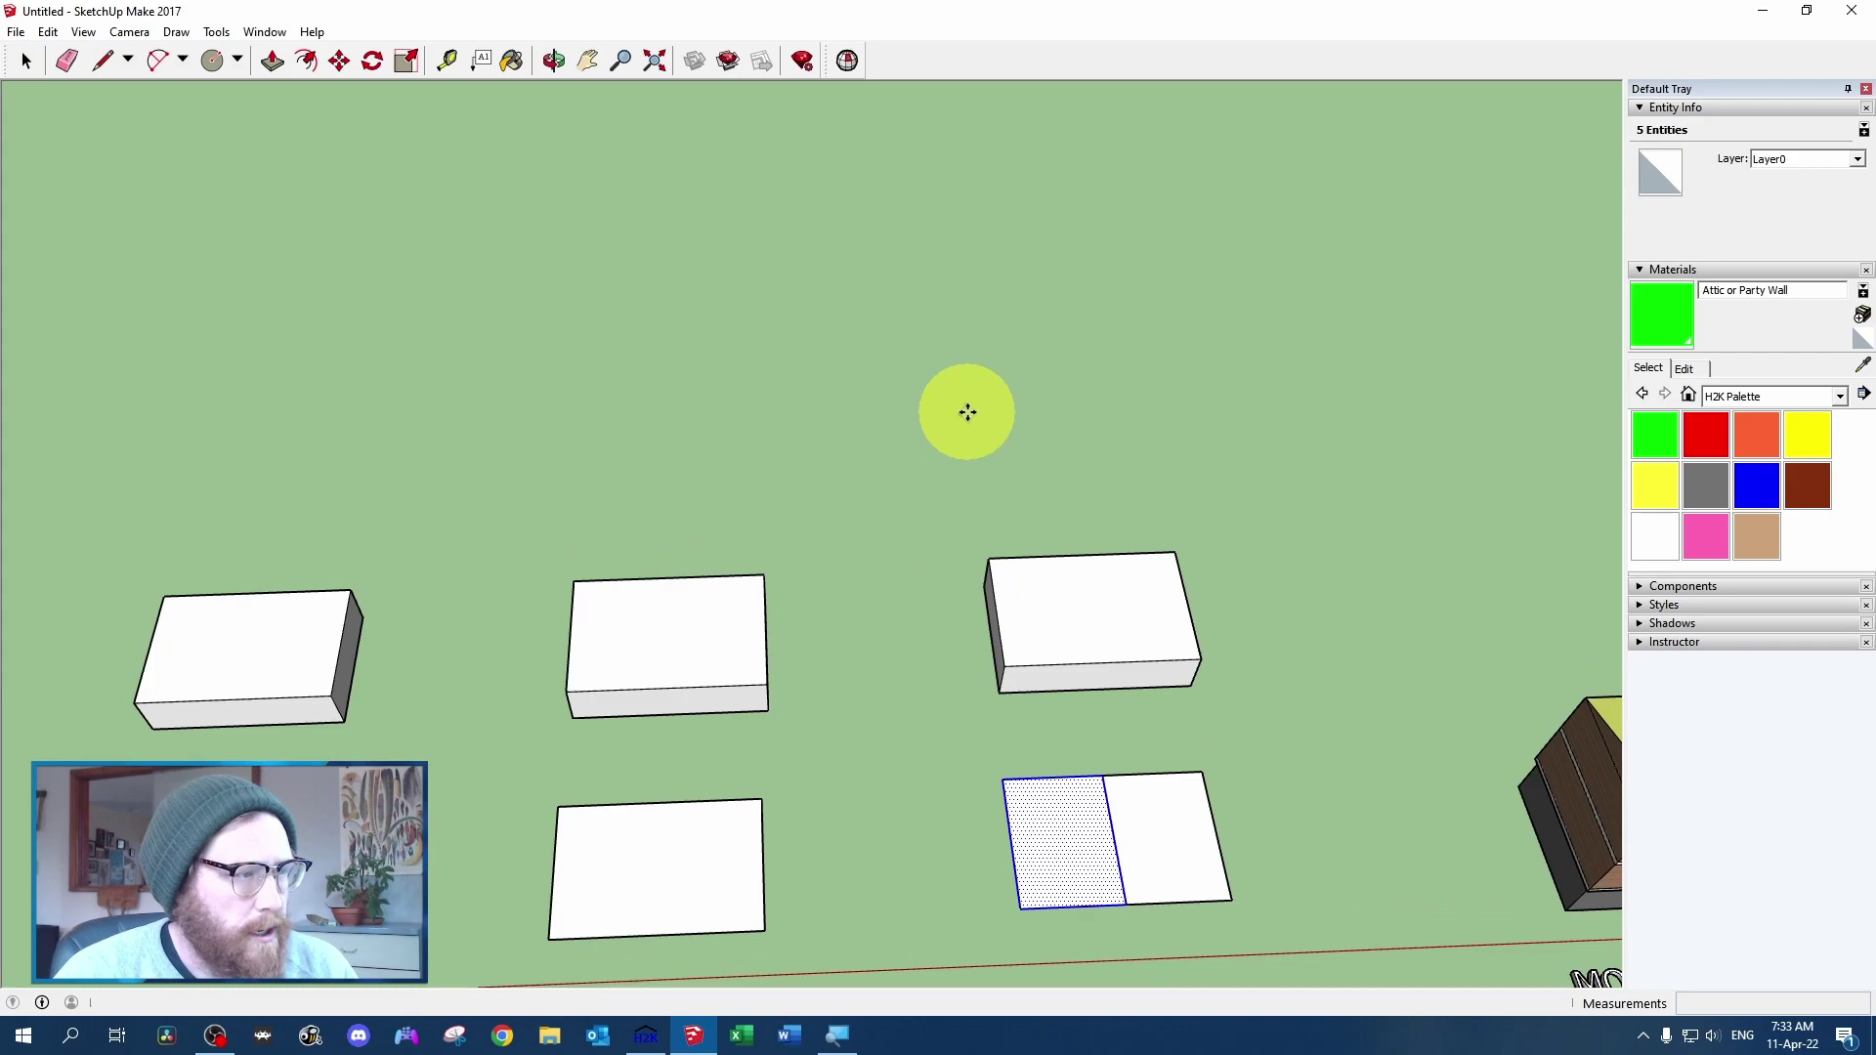
key(ctrl+v)
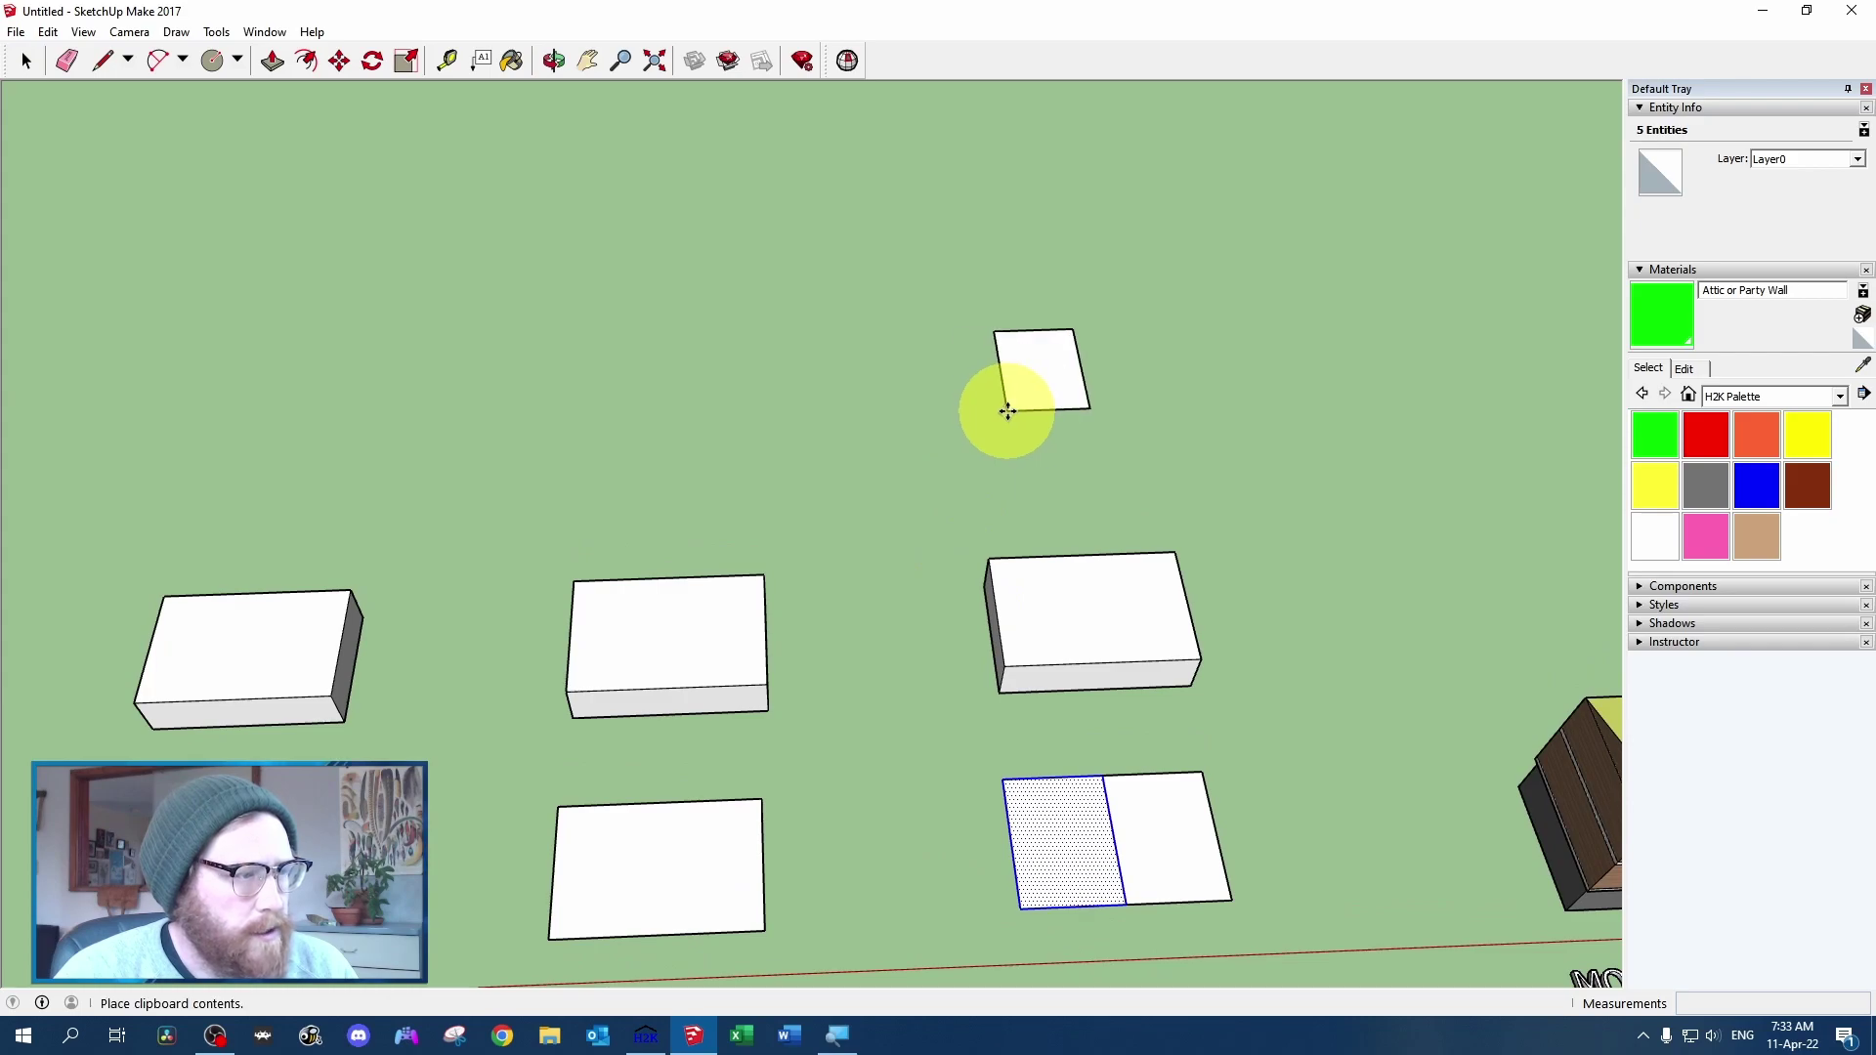
click(1007, 661)
scroll(1016, 635, up, 5)
drag(880, 683, 1212, 512)
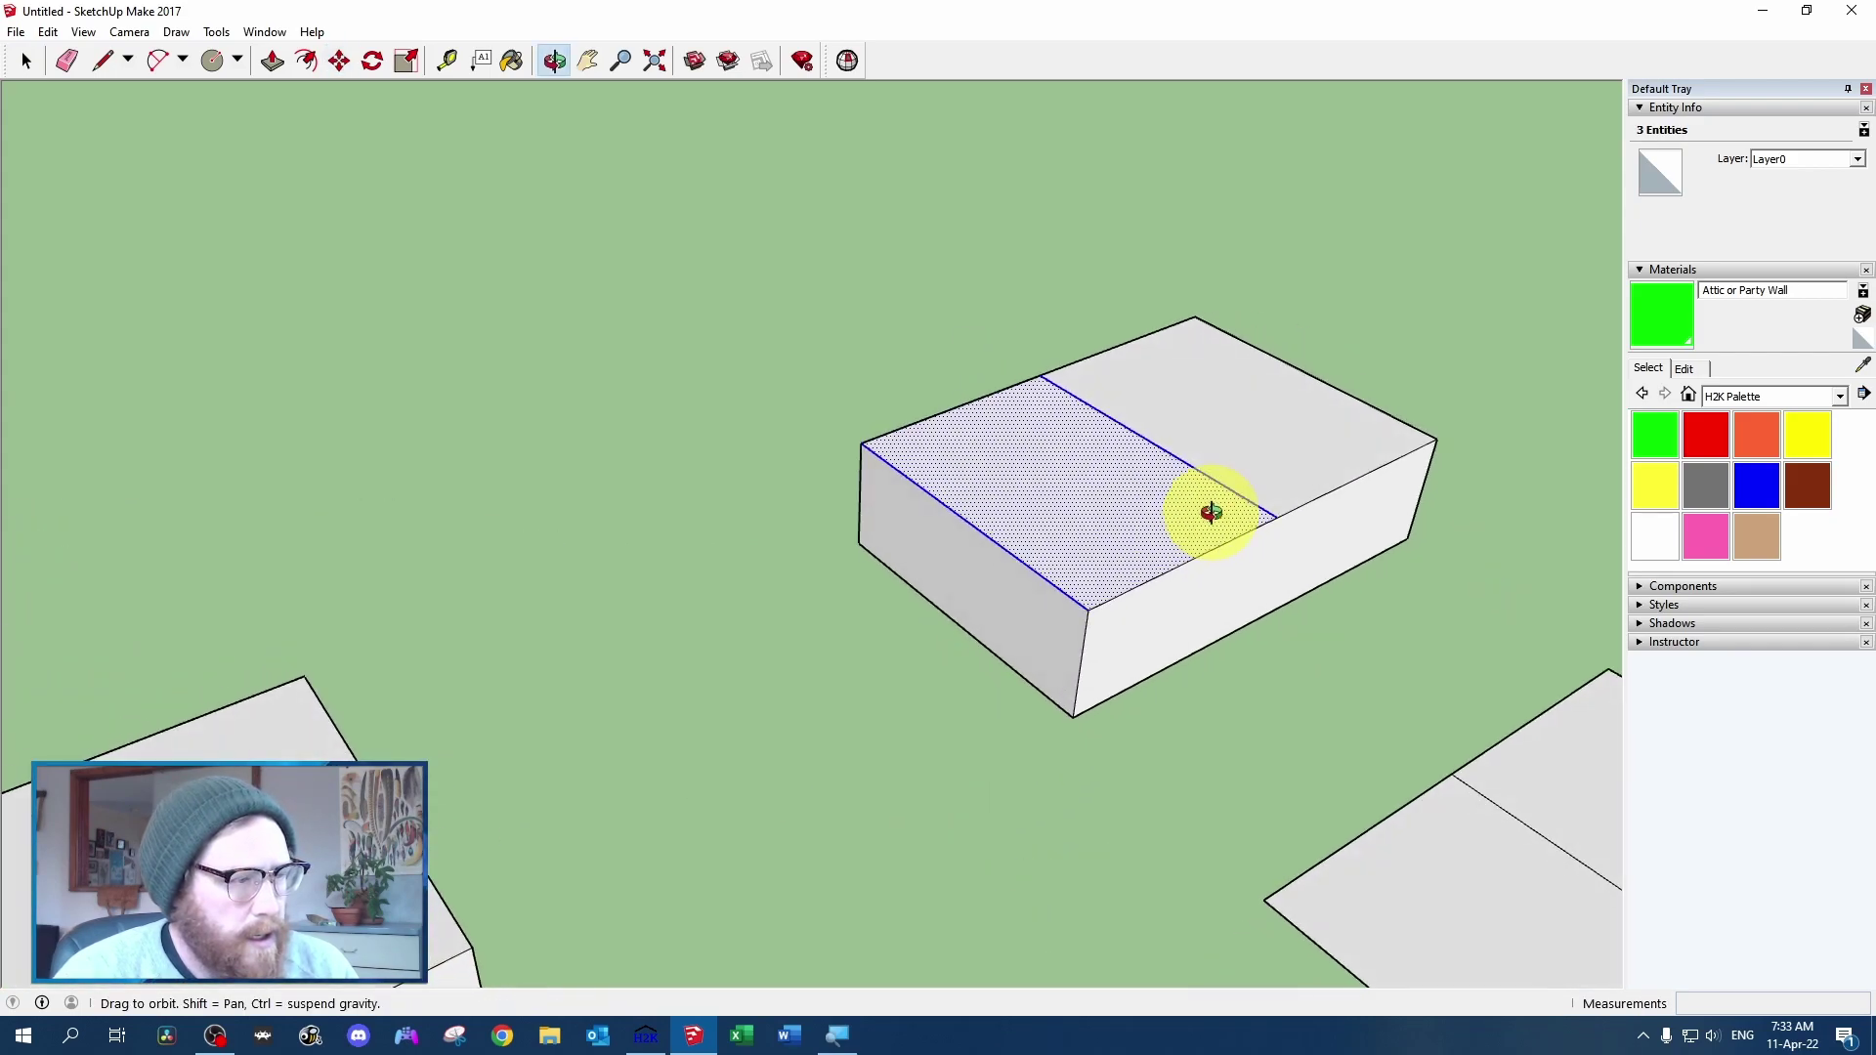
key(m)
key(l)
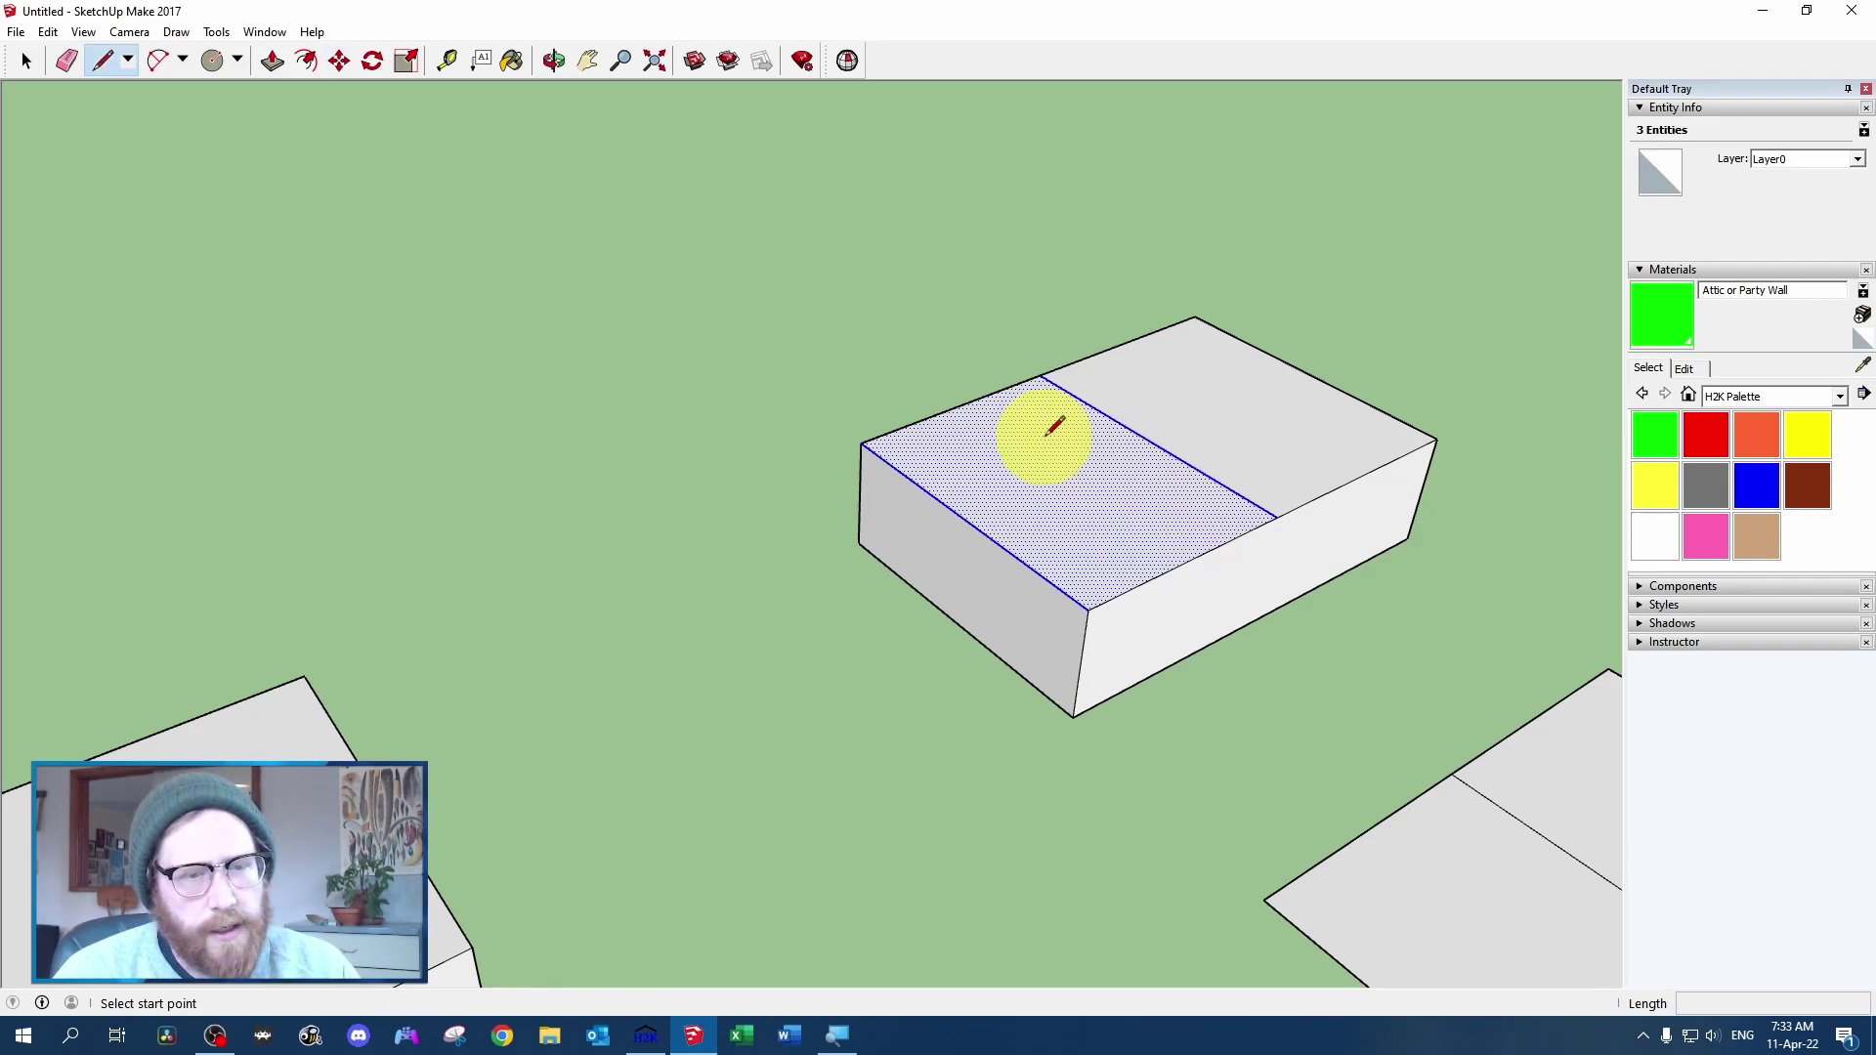
click(958, 622)
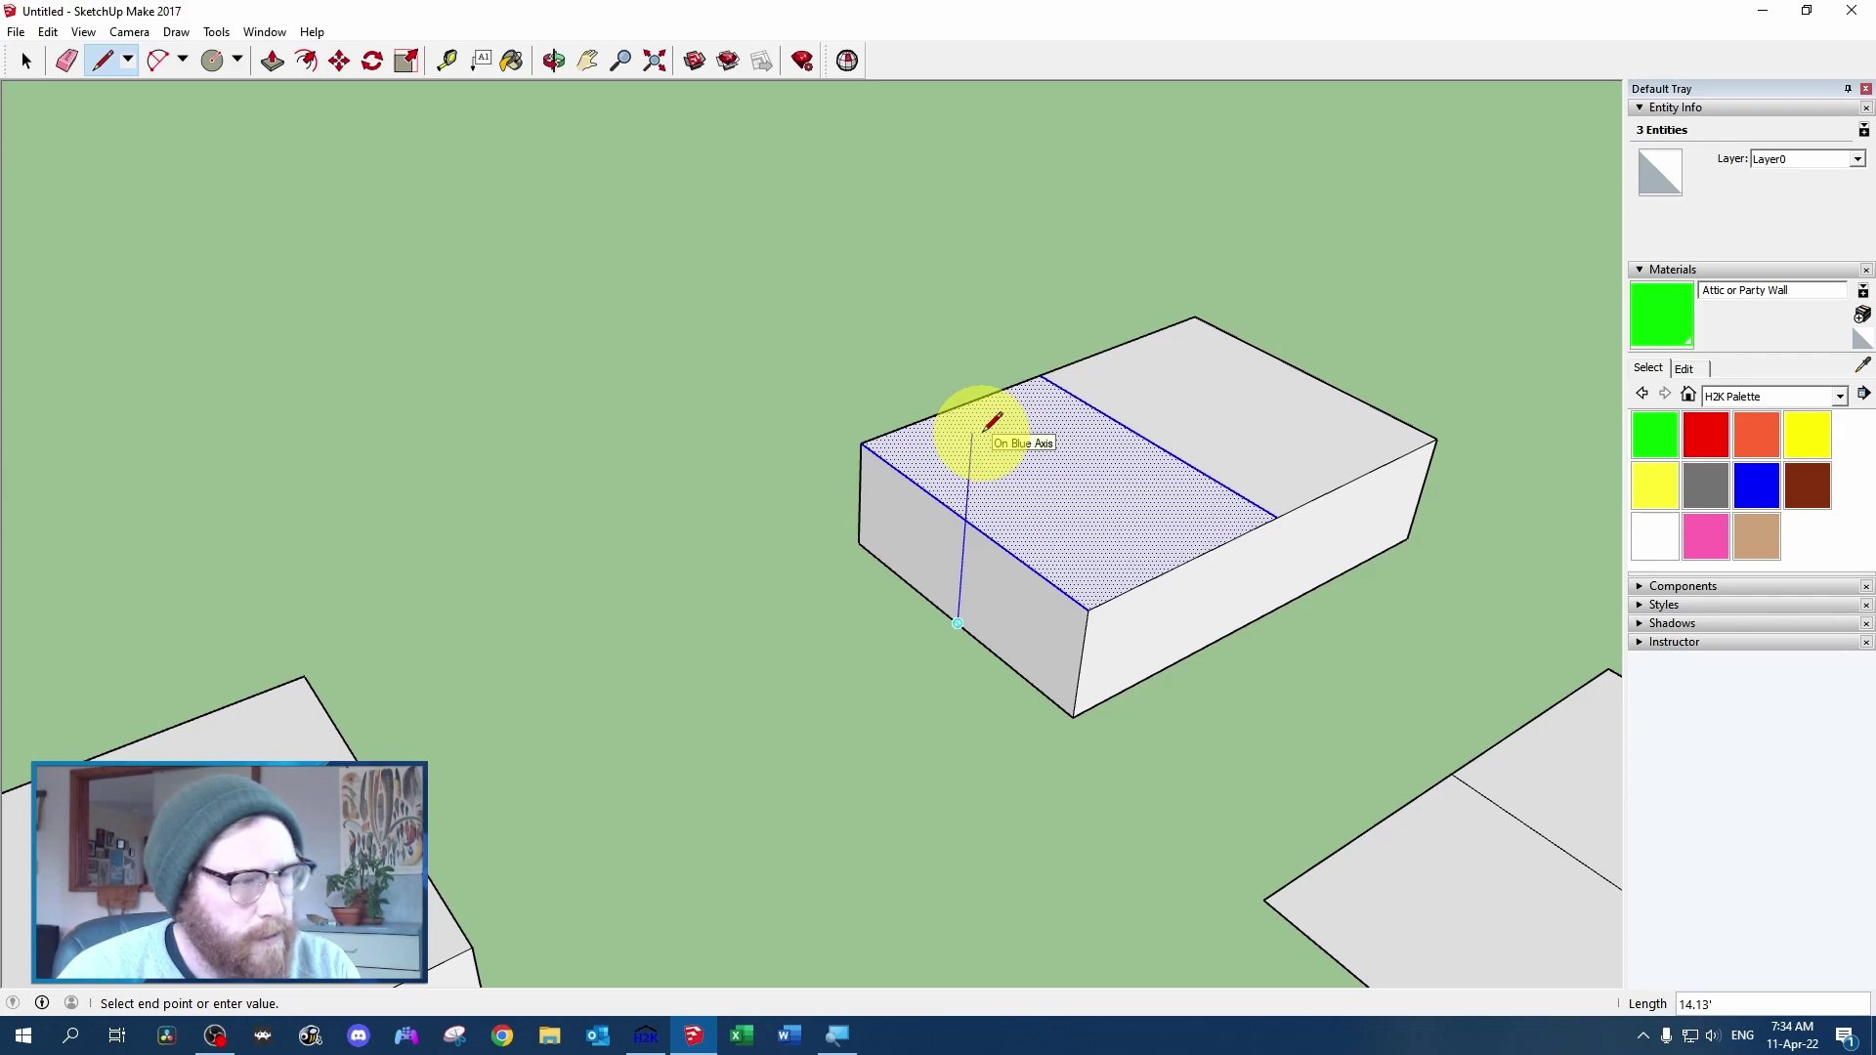
text(12)
key(Return)
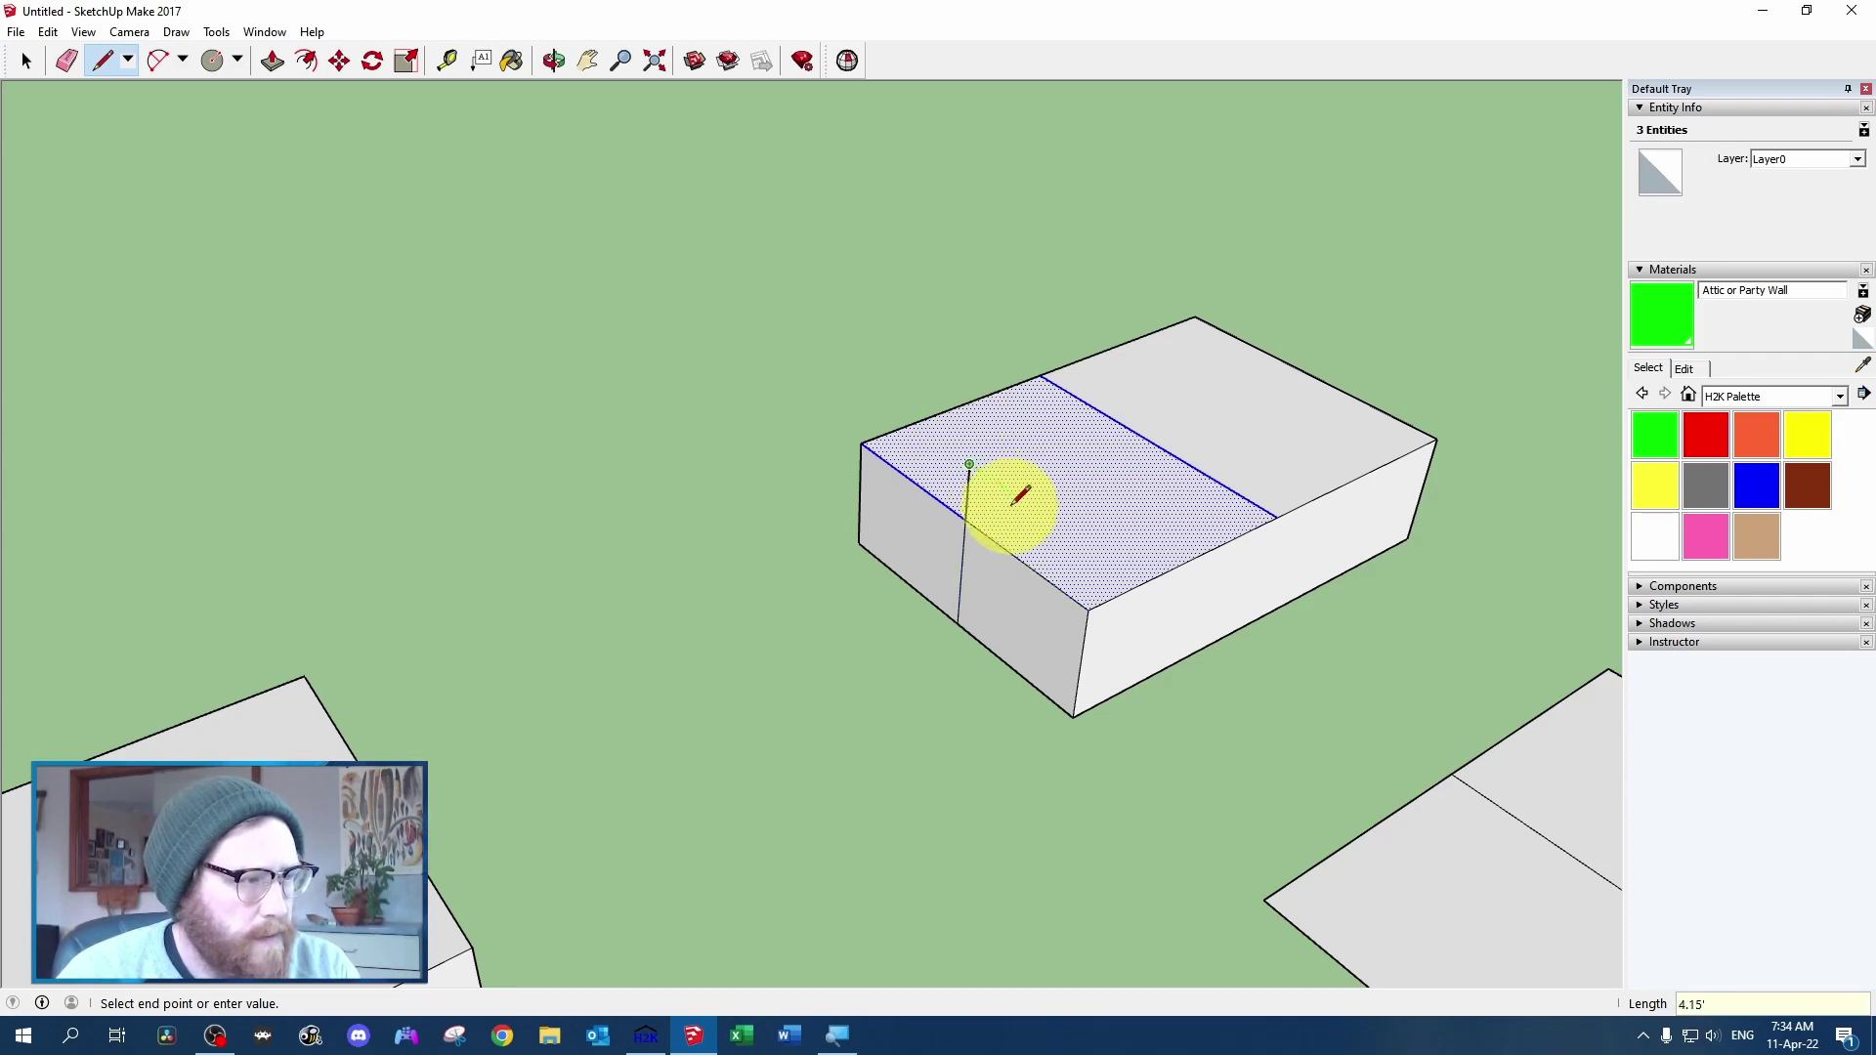
click(1086, 608)
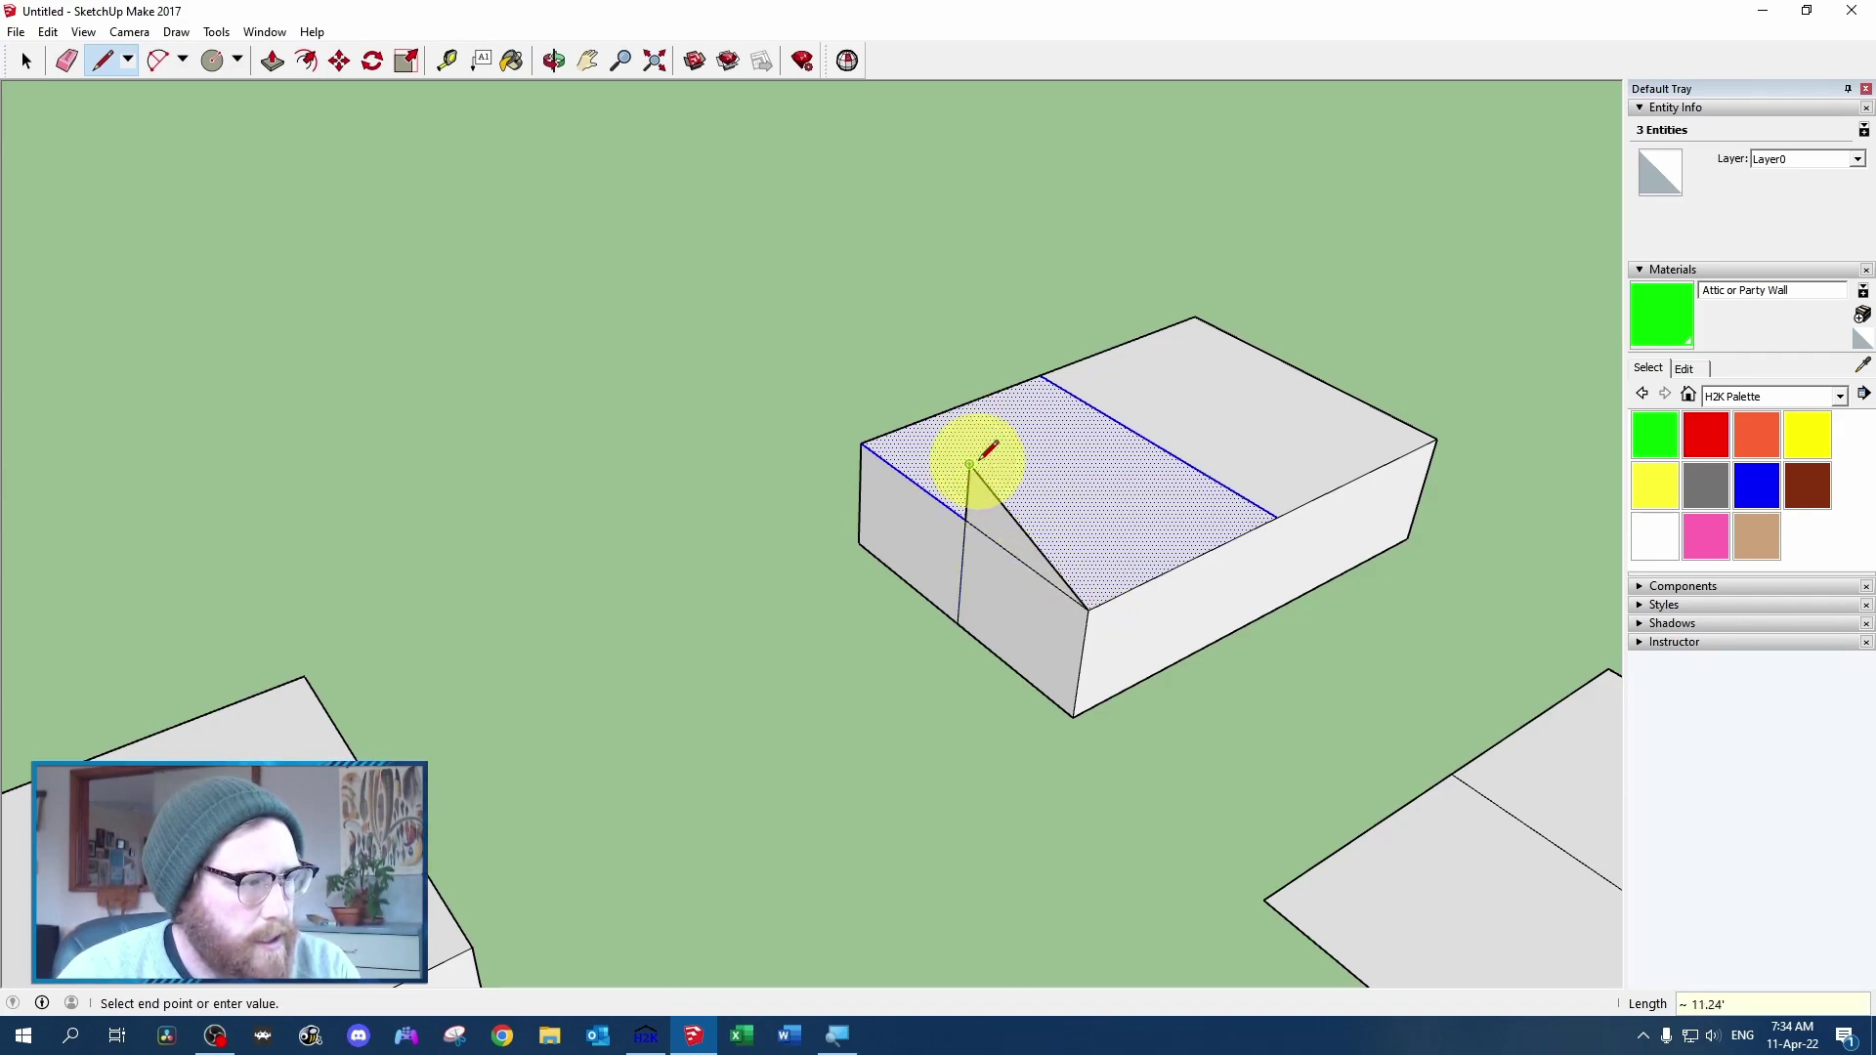
click(862, 445)
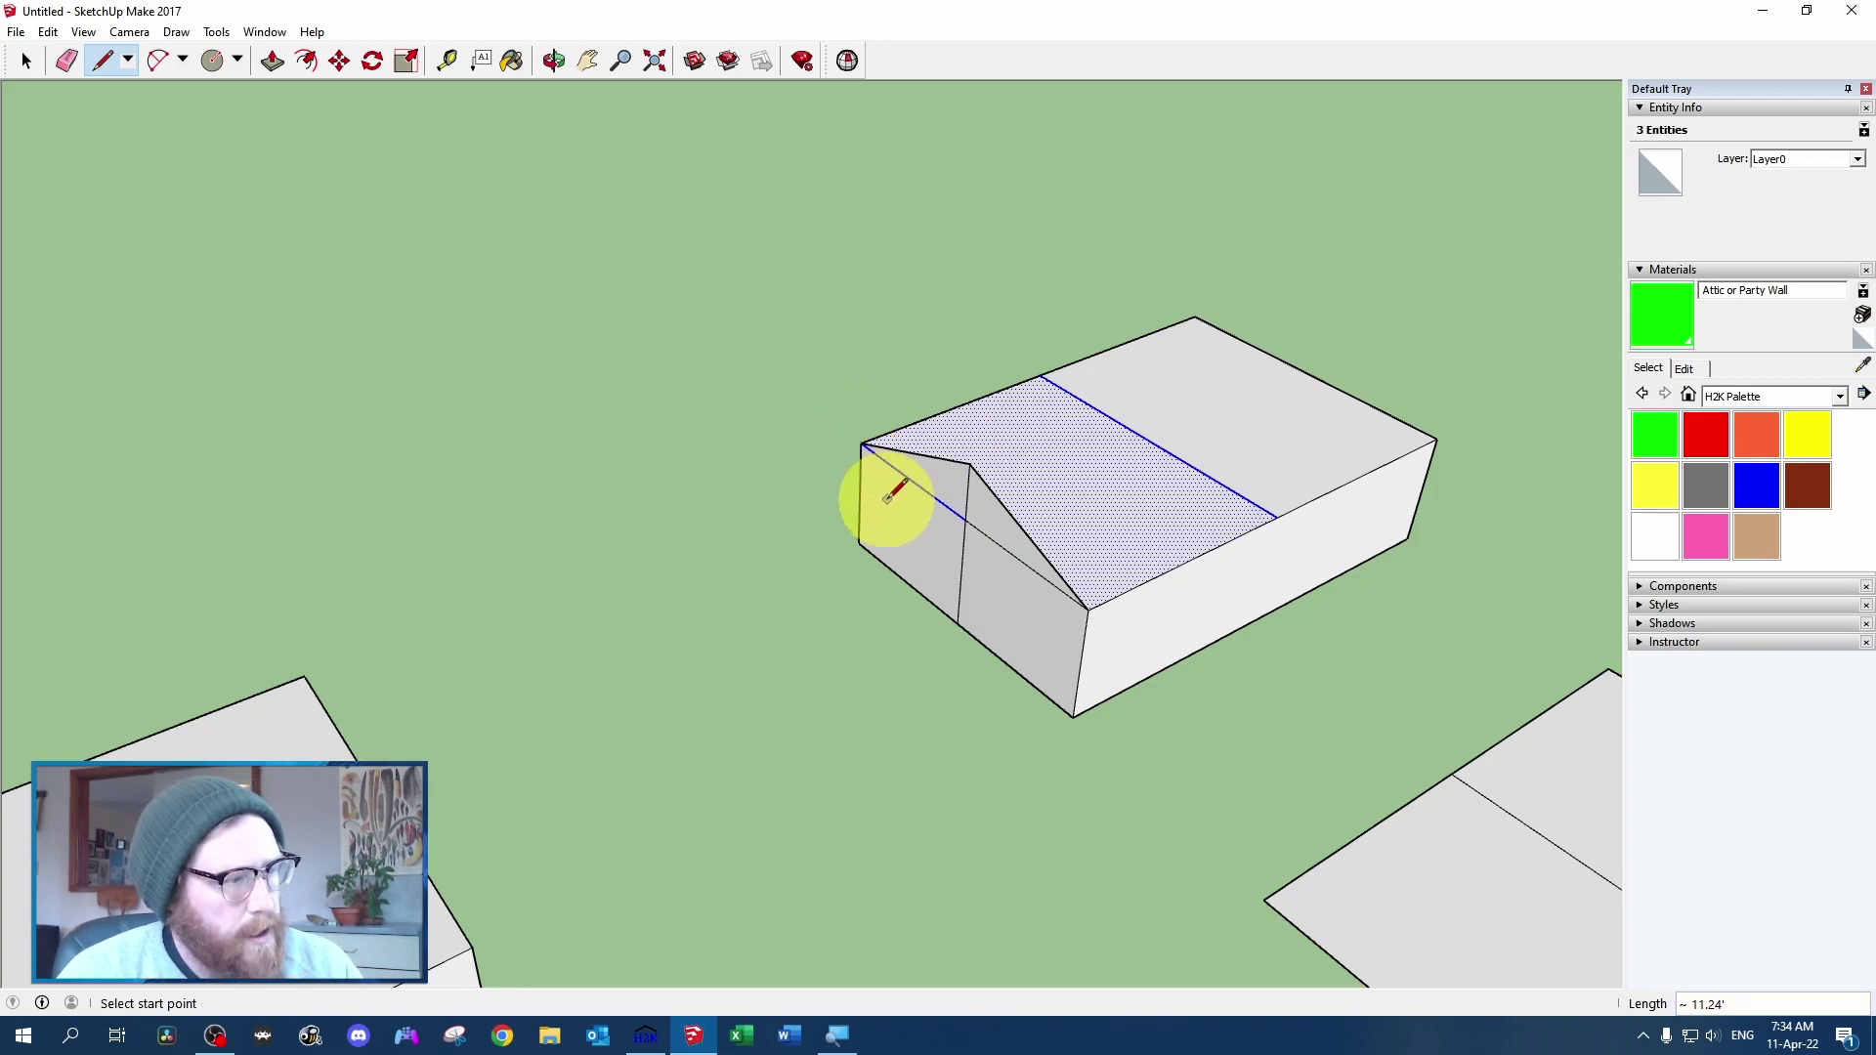
scroll(887, 493, up, 3)
key(e)
click(1022, 489)
drag(1014, 579, 980, 561)
key(p)
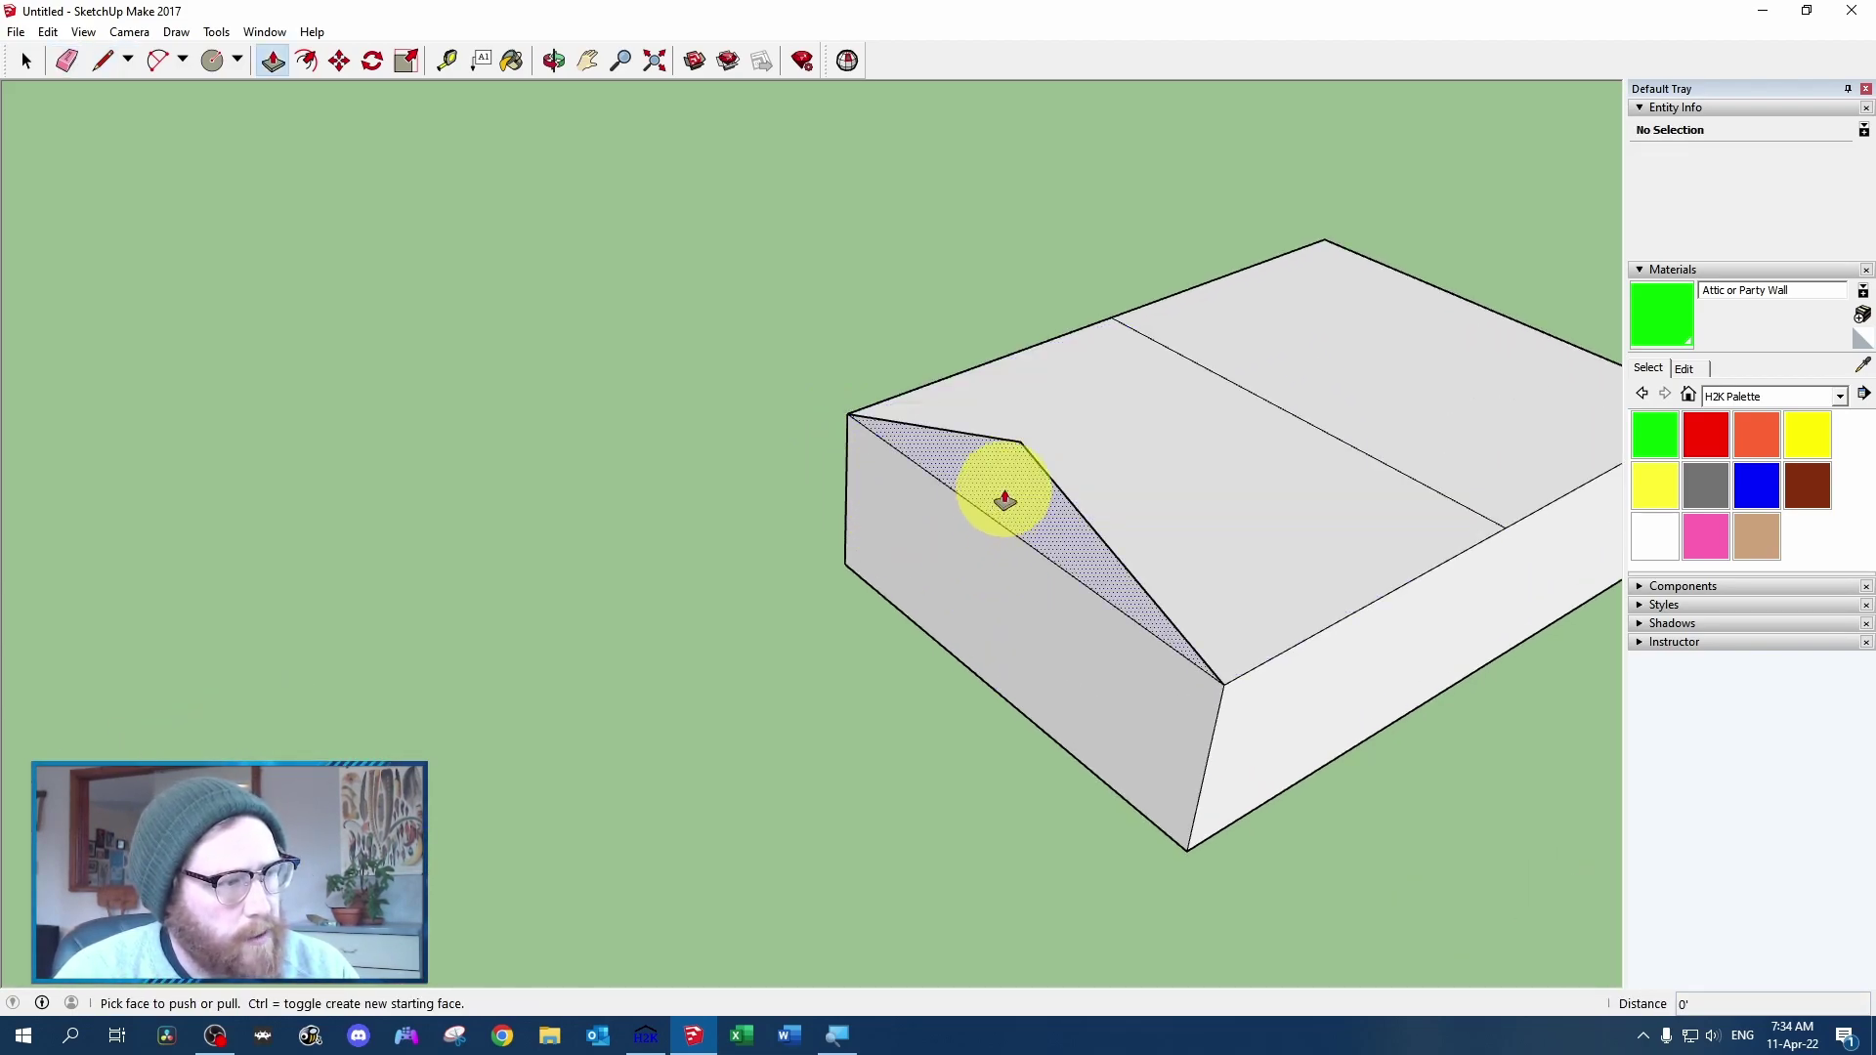
click(1005, 501)
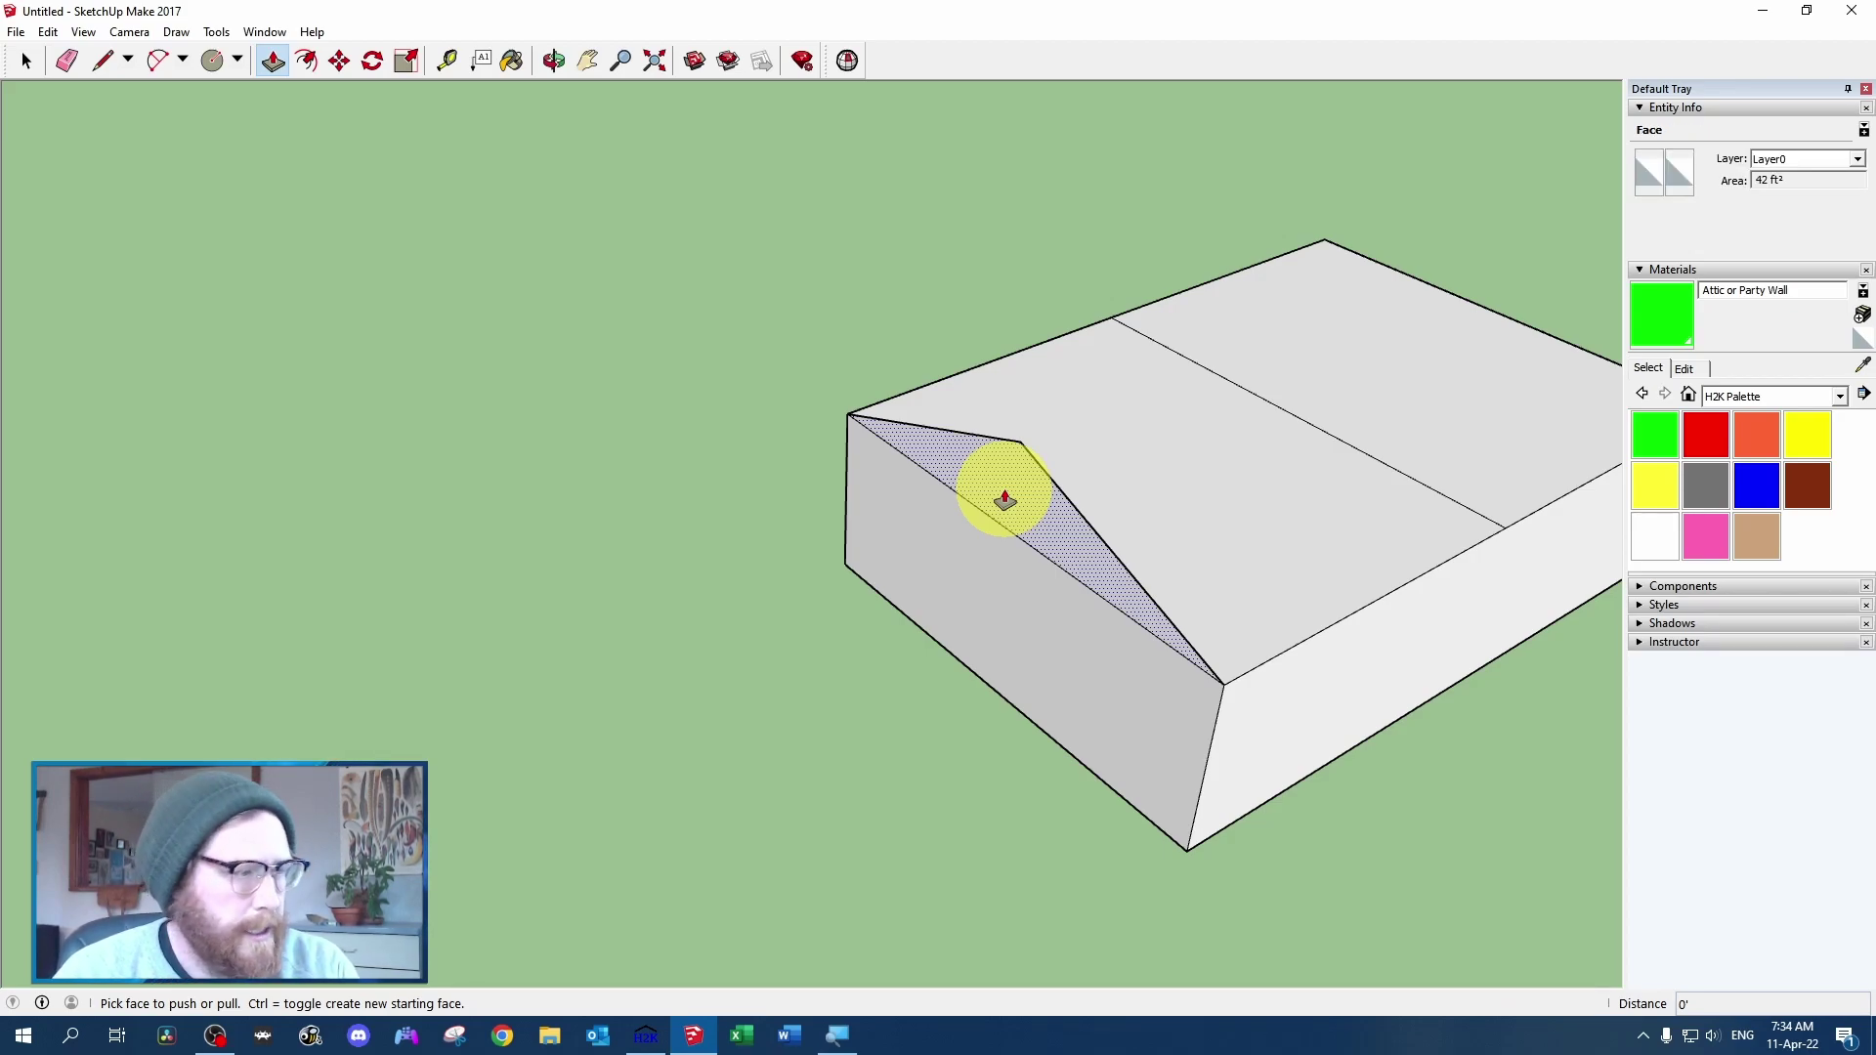
drag(1005, 500, 1675, 775)
key(o)
key(p)
key(o)
key(p)
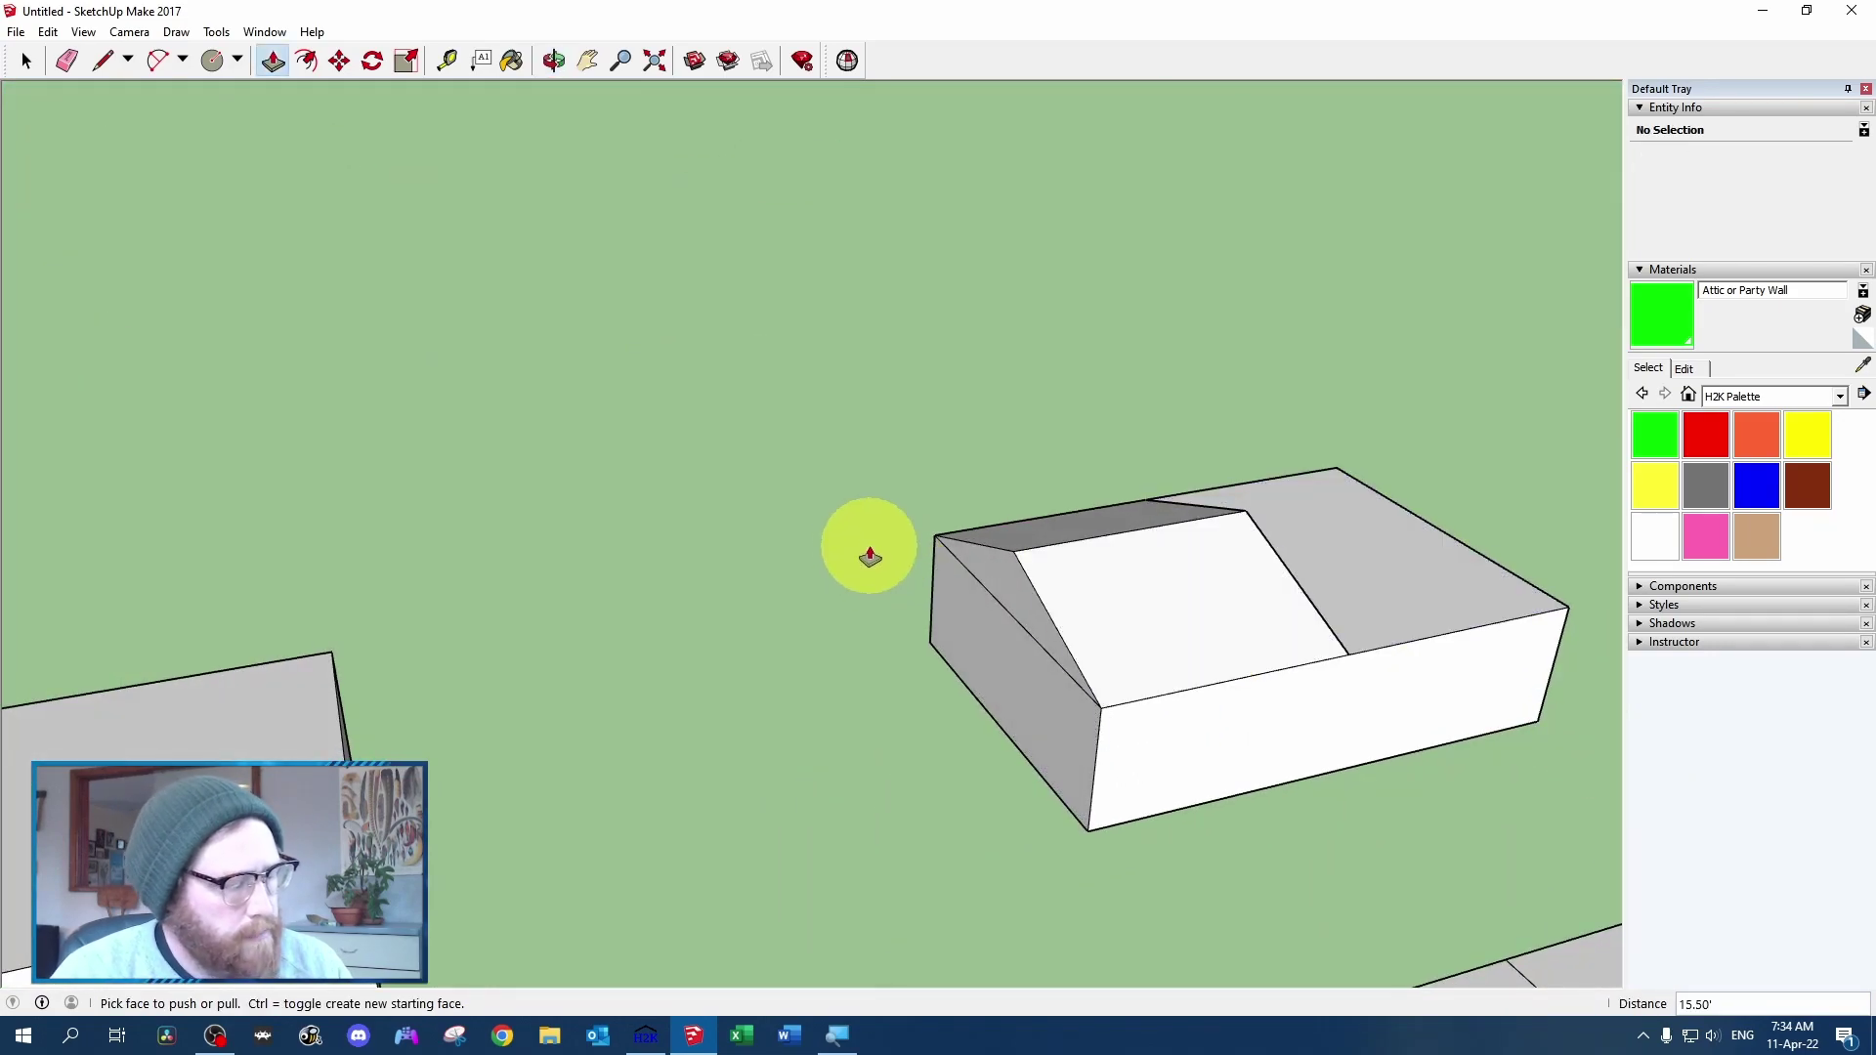
key(ctrl+z)
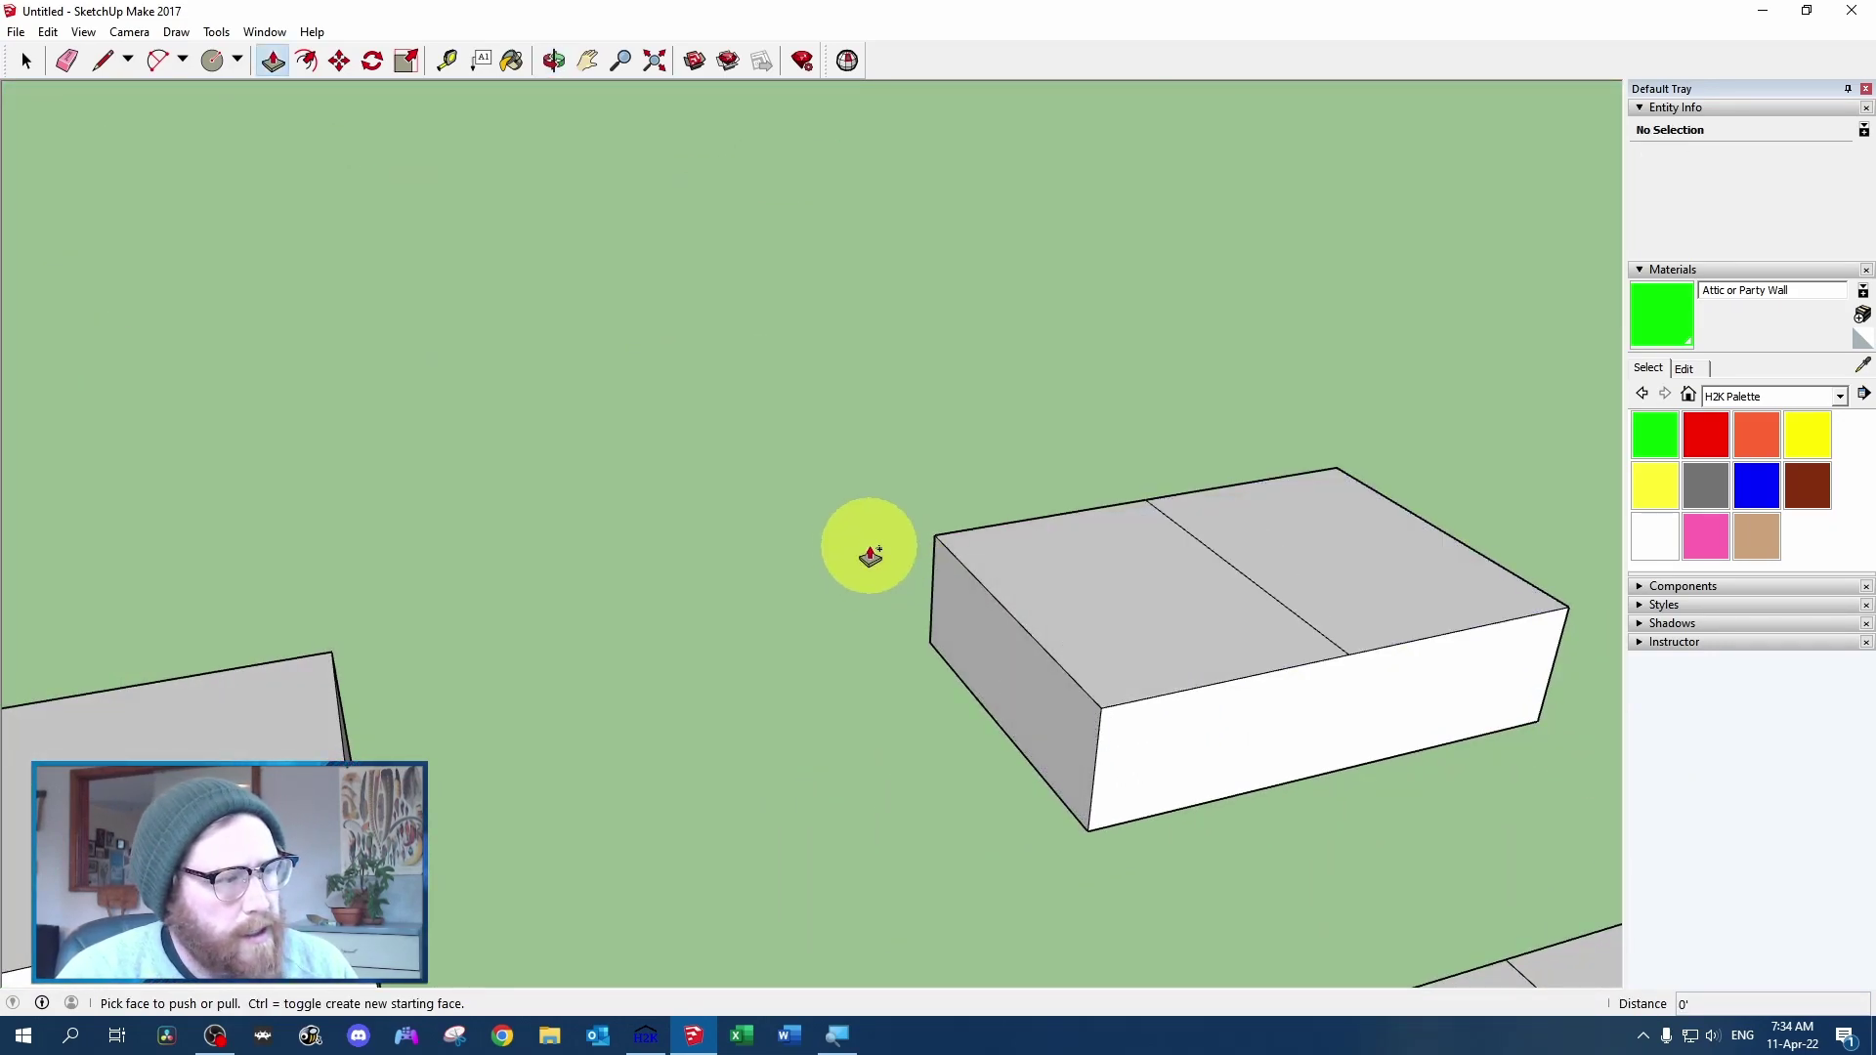
Draw the front triangular gable end rising to a peak above the box top
key(l)
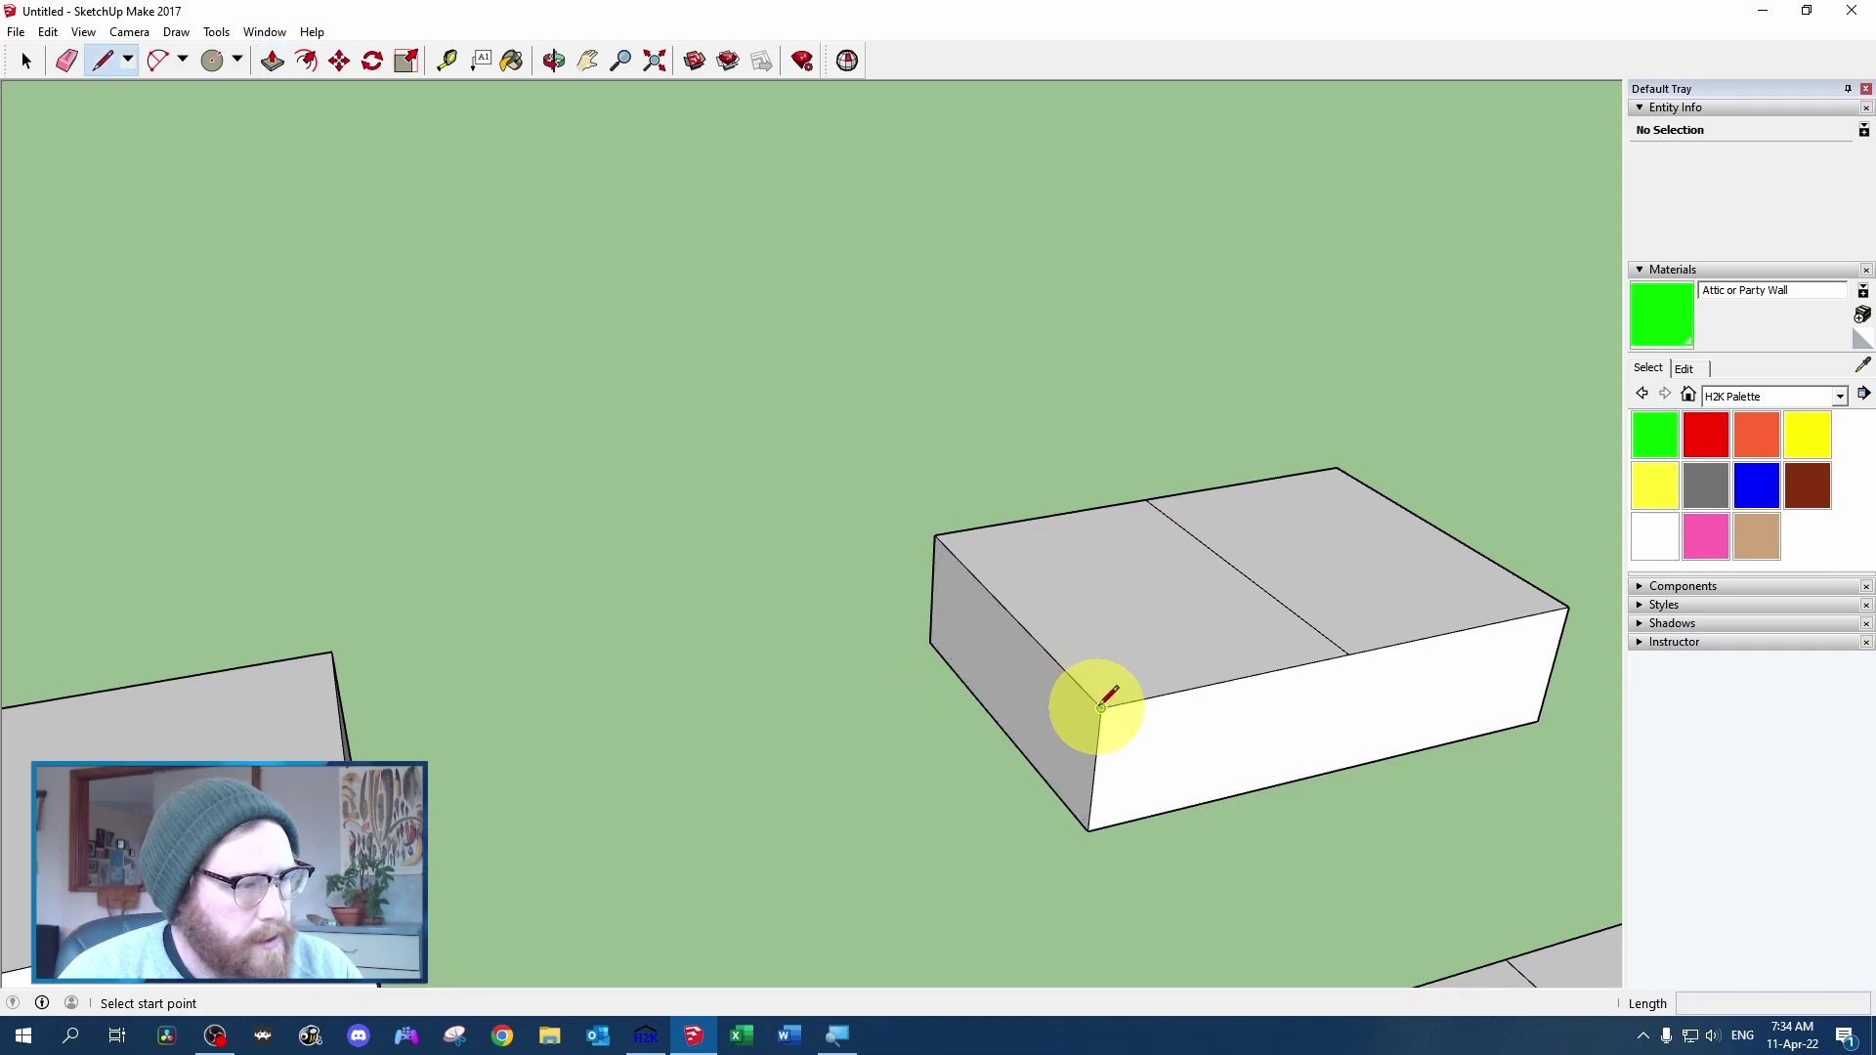
click(1101, 707)
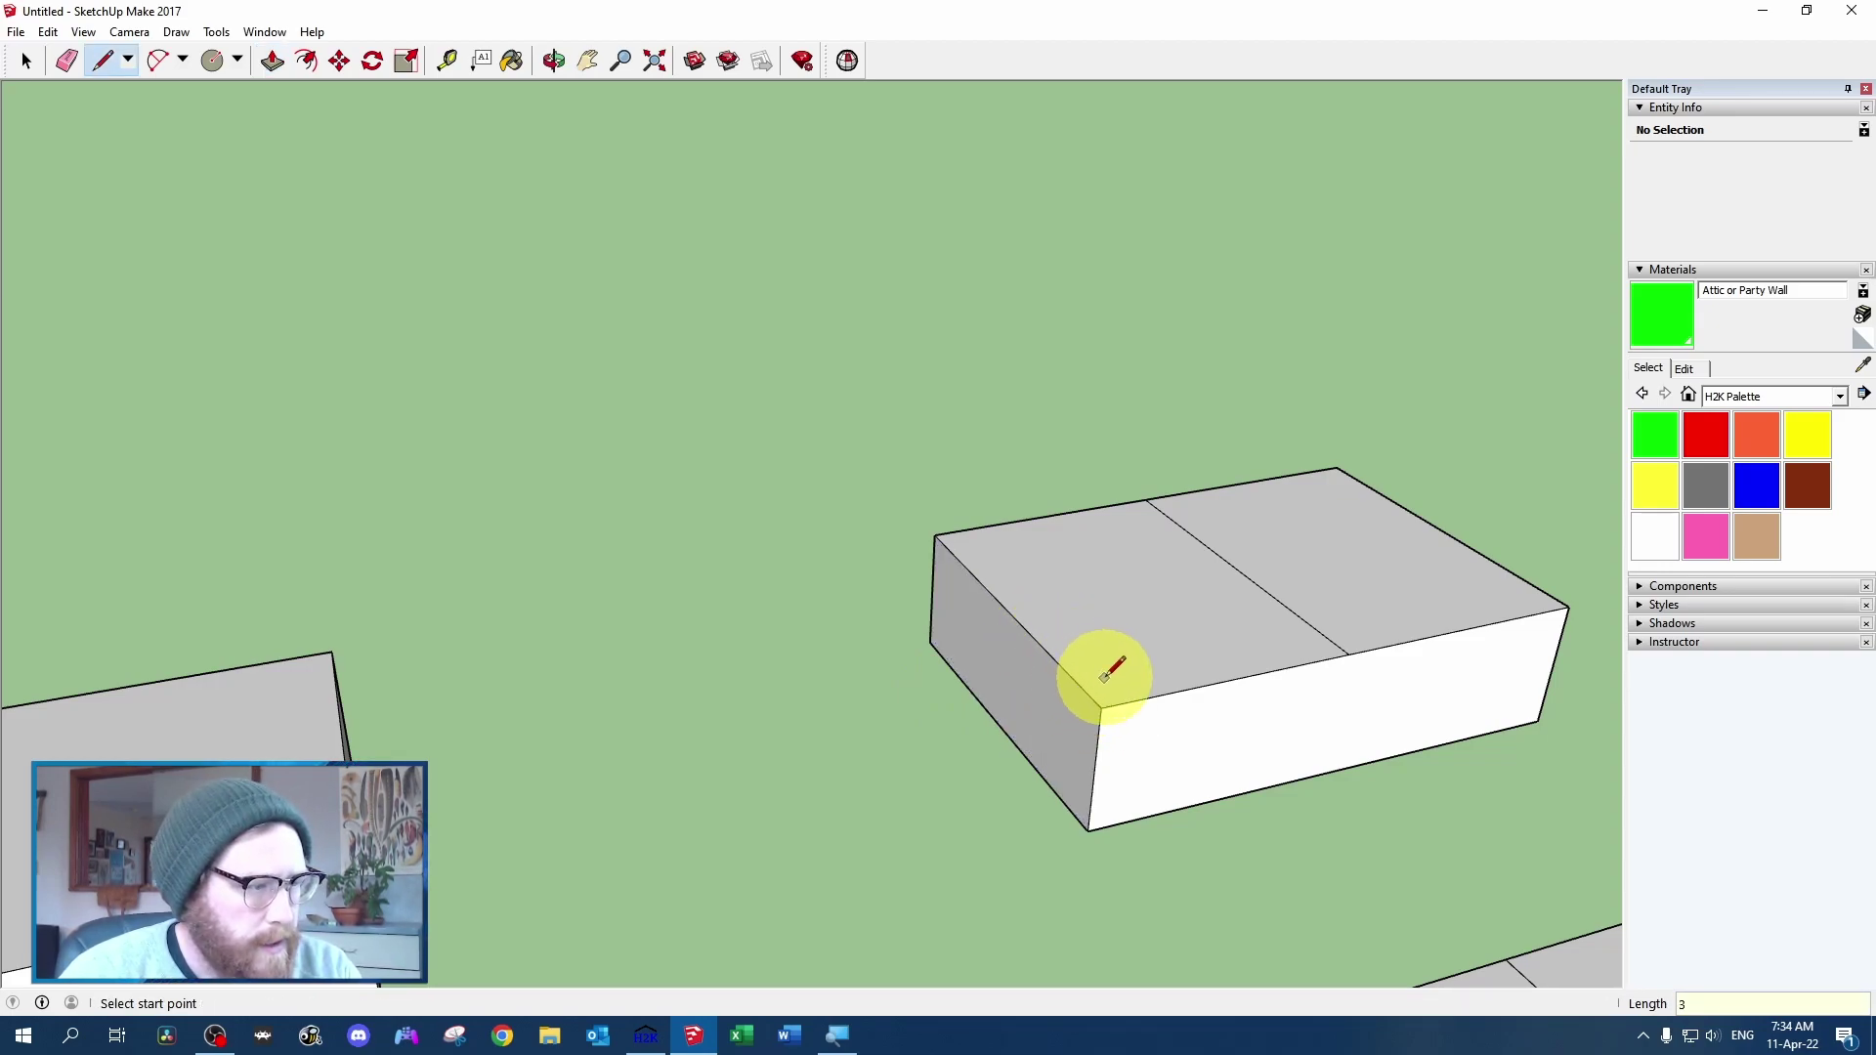
click(1074, 678)
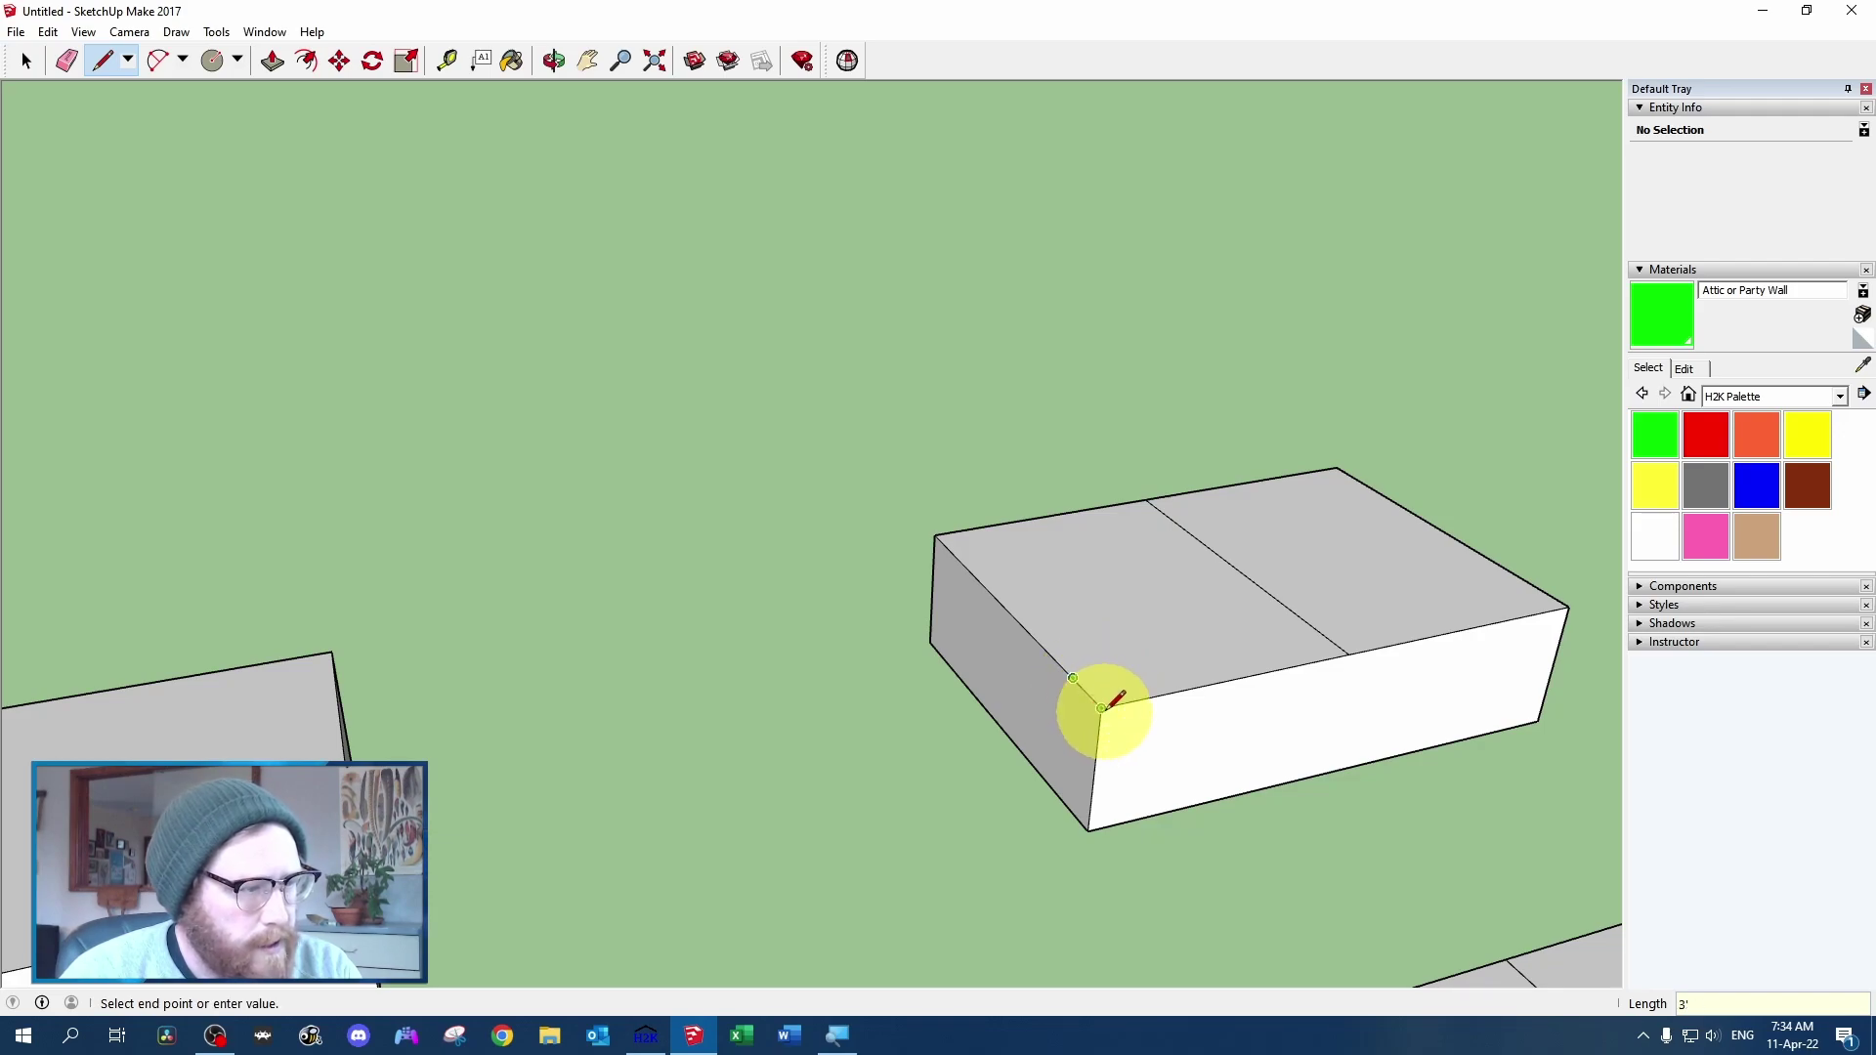
click(1063, 797)
click(1062, 798)
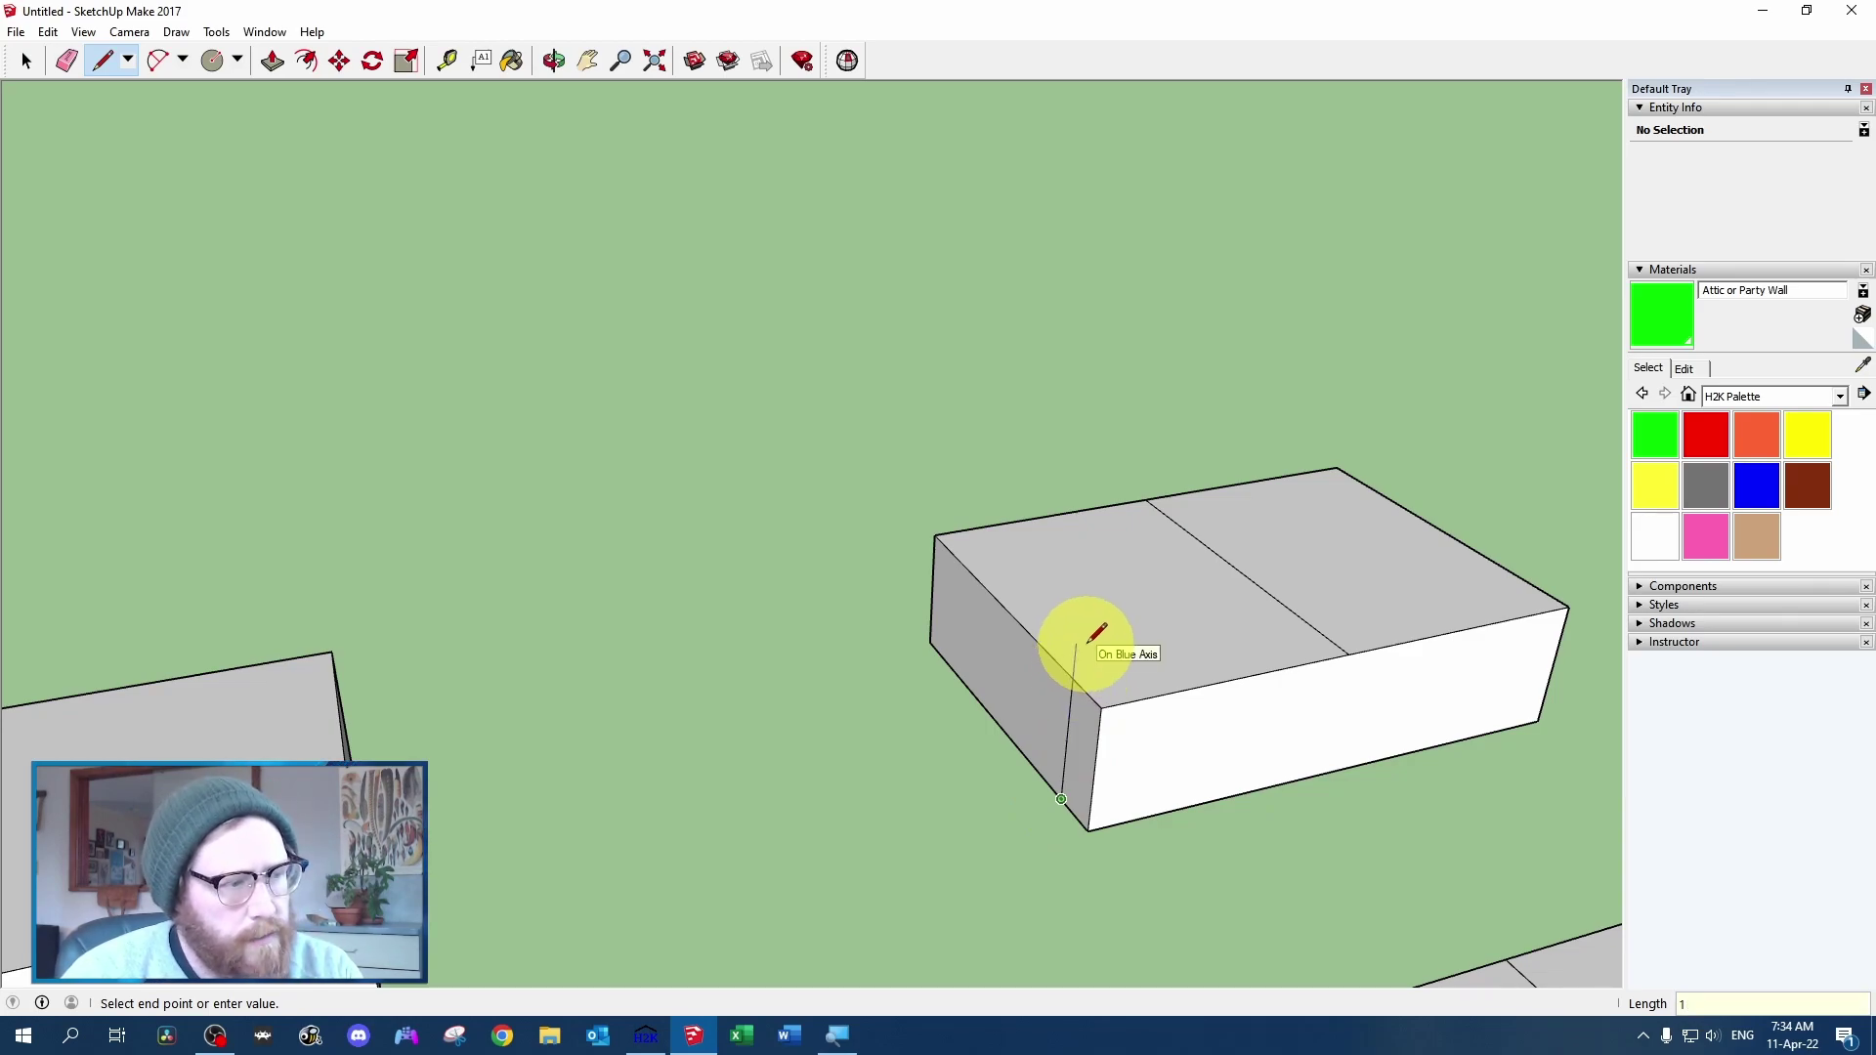
click(1079, 614)
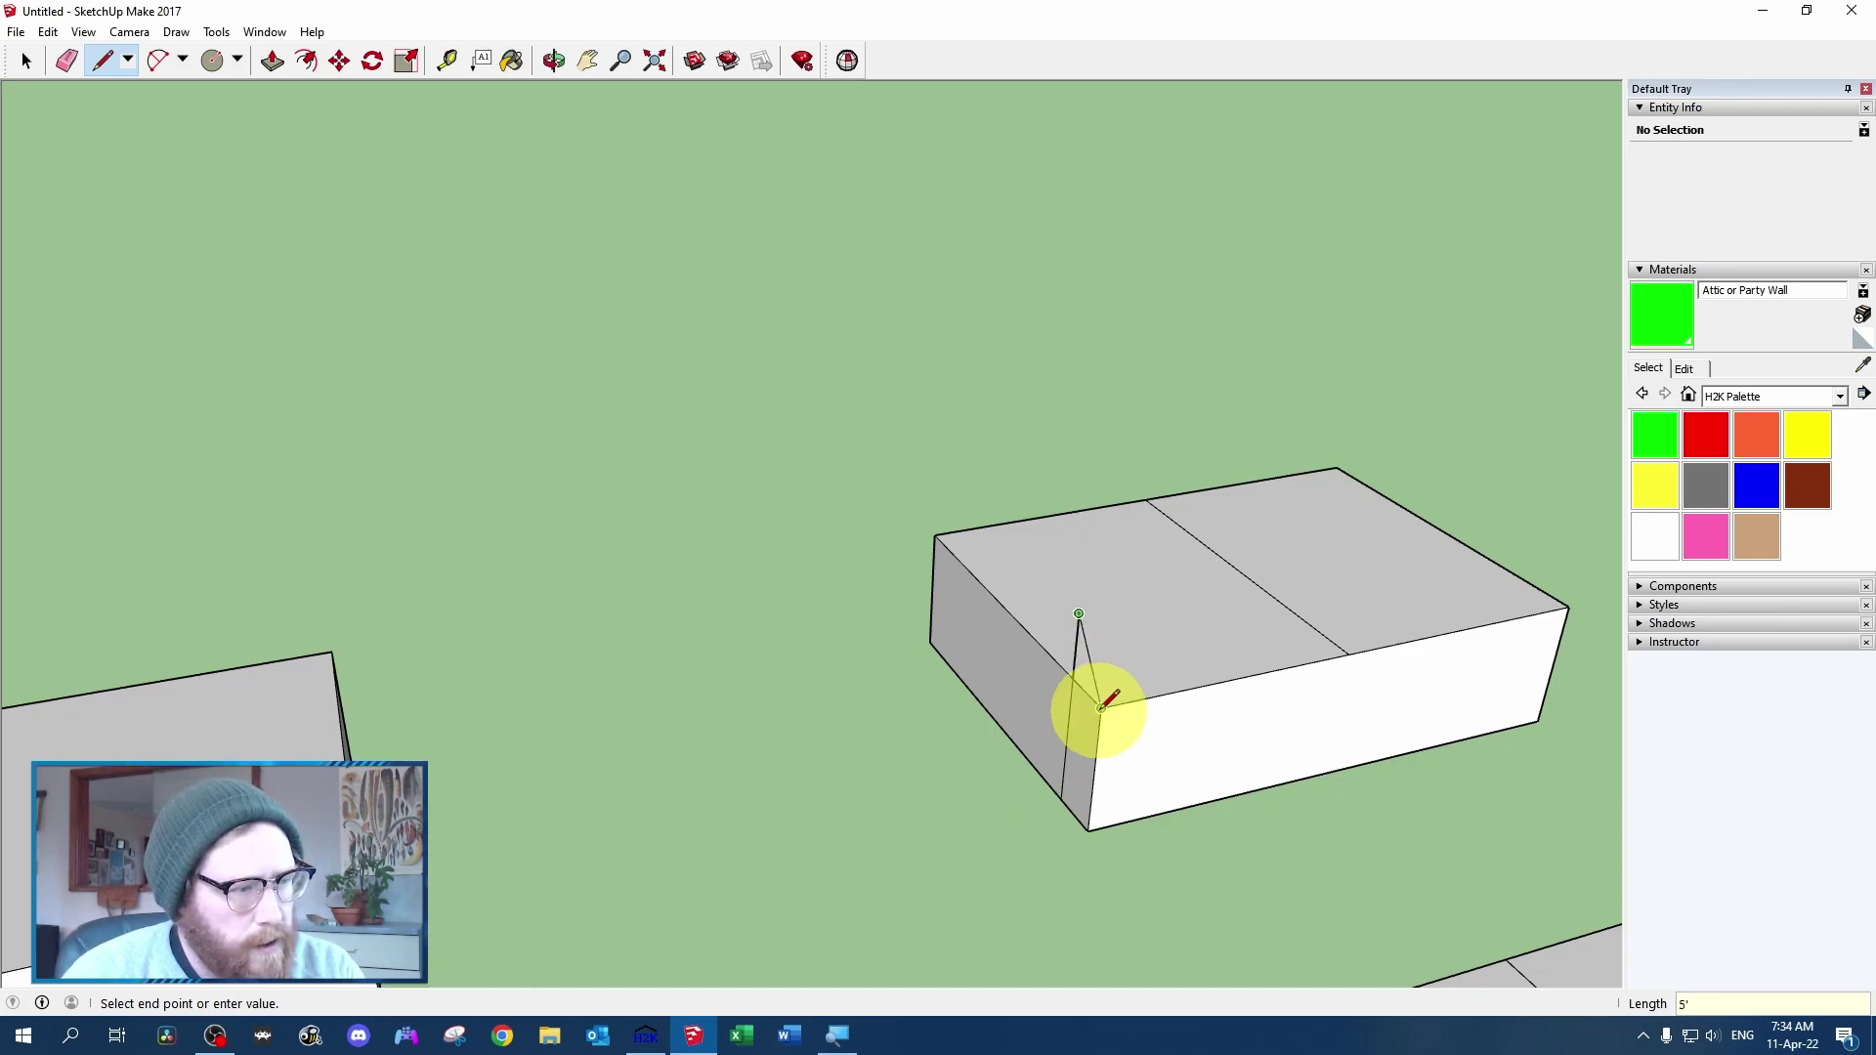
click(1101, 704)
mouse_move(1110, 698)
mouse_down()
mouse_move(808, 619)
mouse_move(1006, 577)
mouse_move(913, 545)
mouse_up()
Draw the matching rear triangle and a ridge line joining the two peaks
click(806, 491)
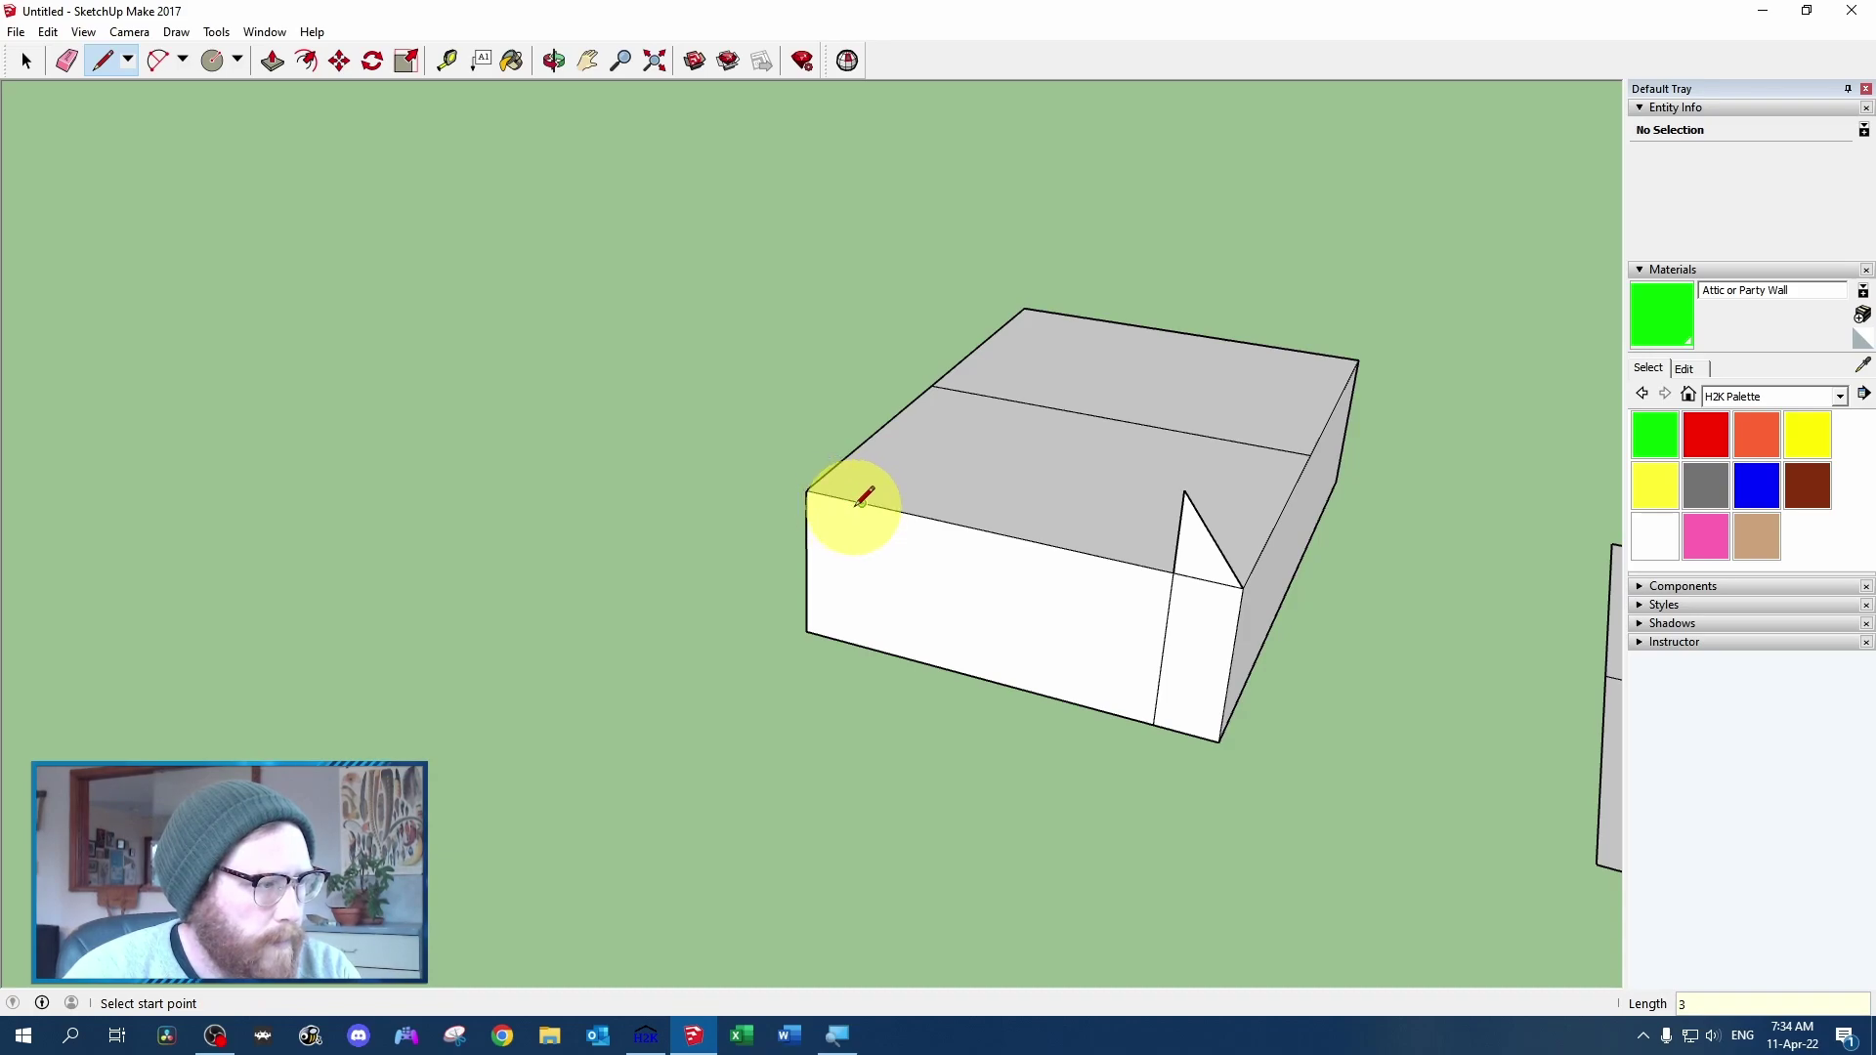
click(861, 503)
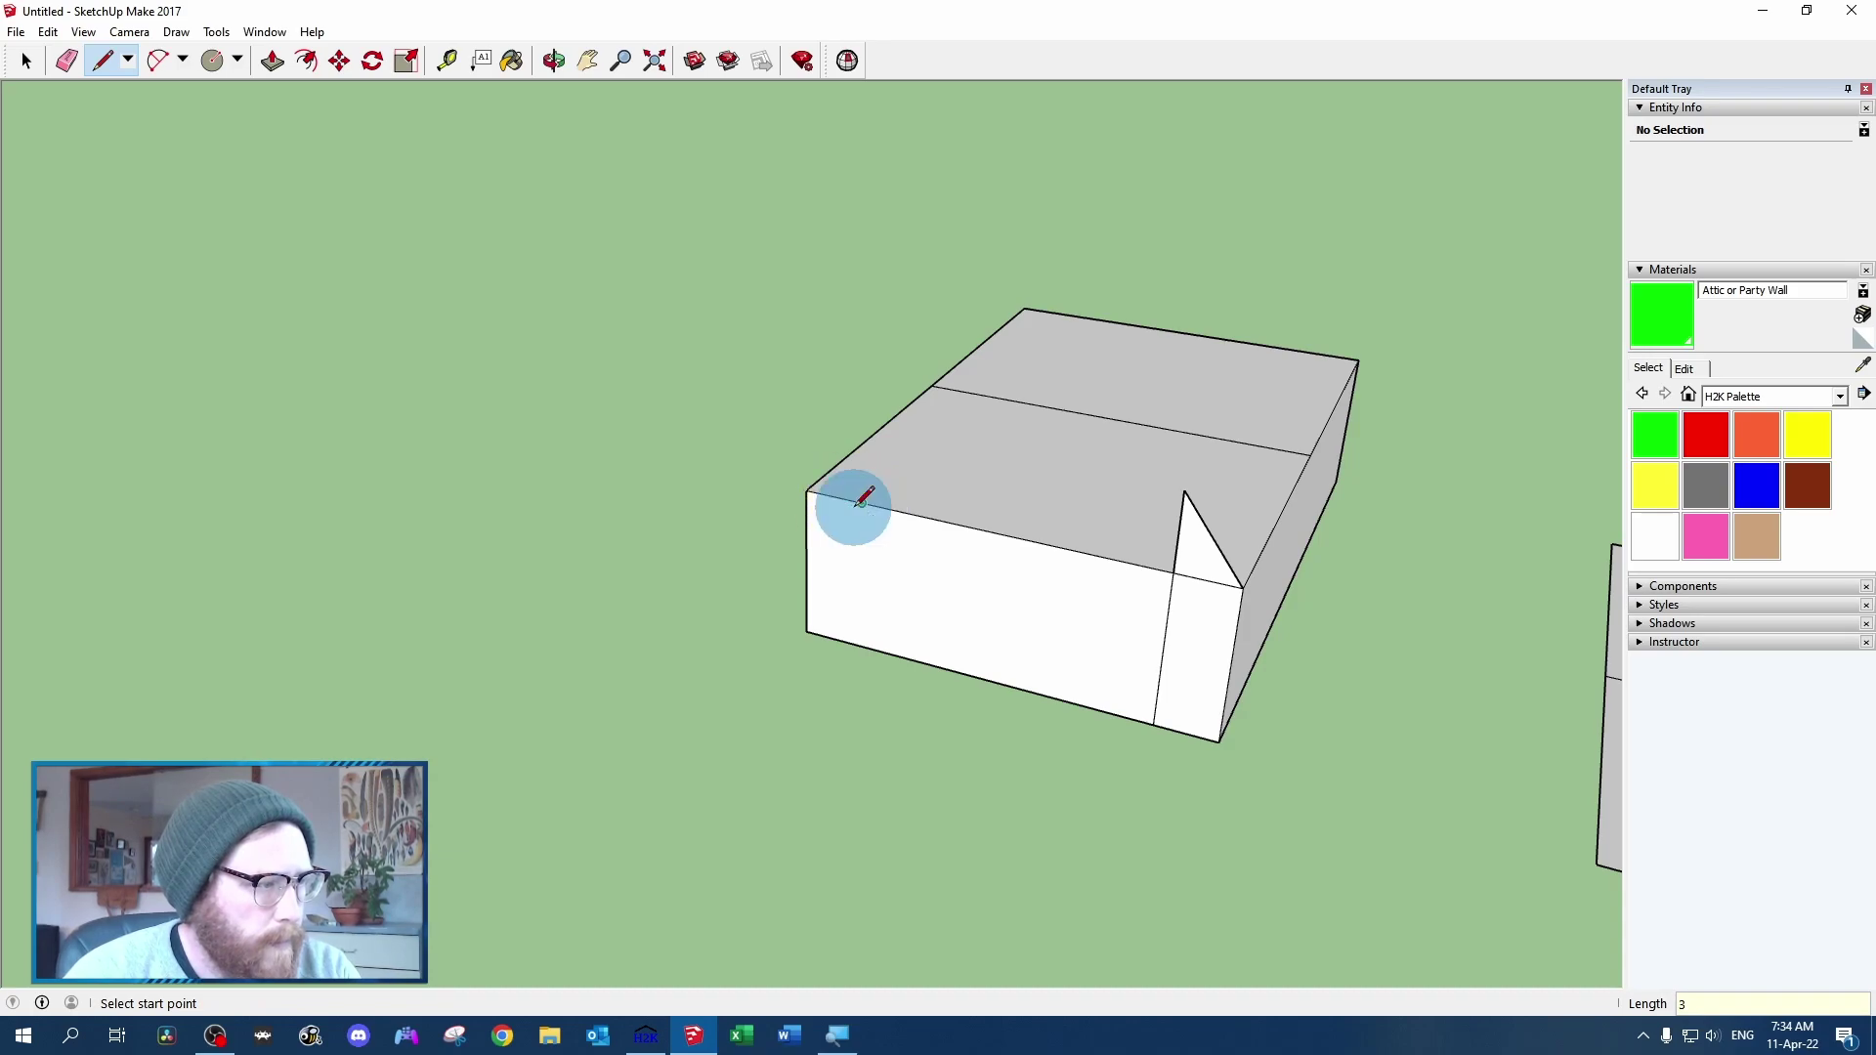
click(859, 646)
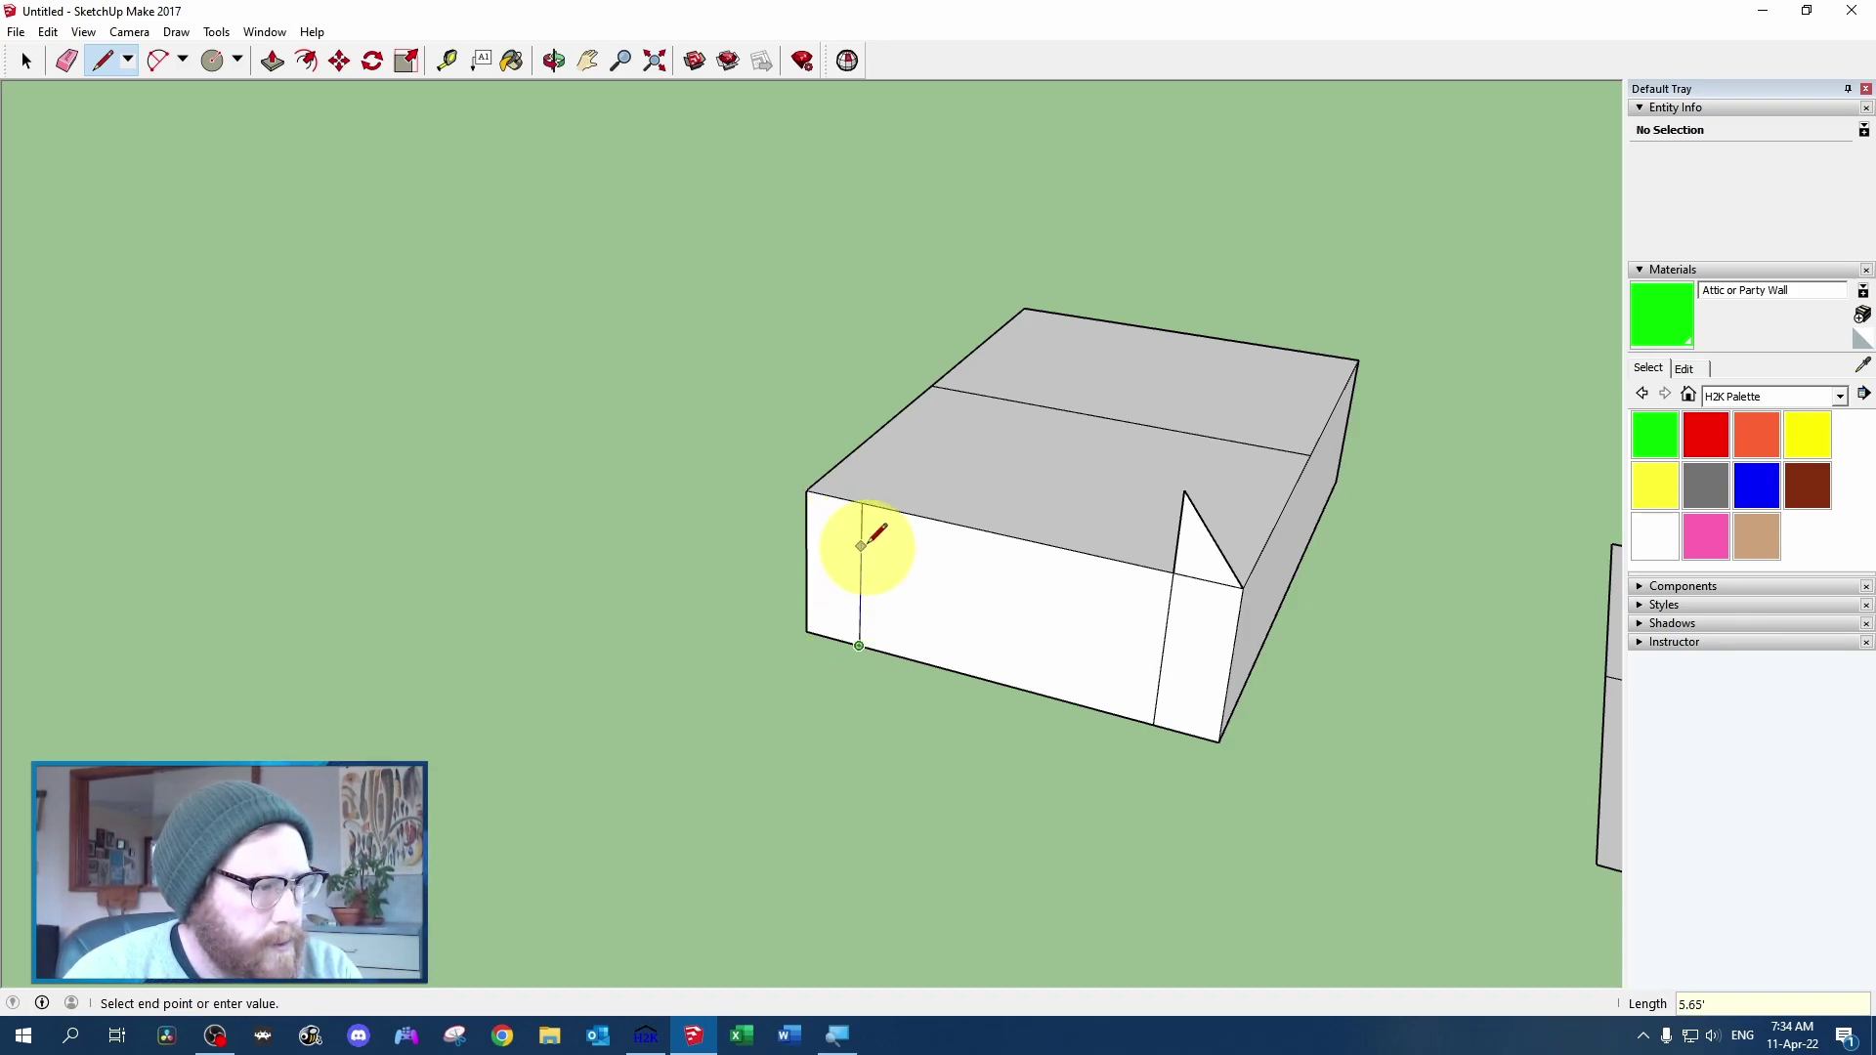
click(856, 476)
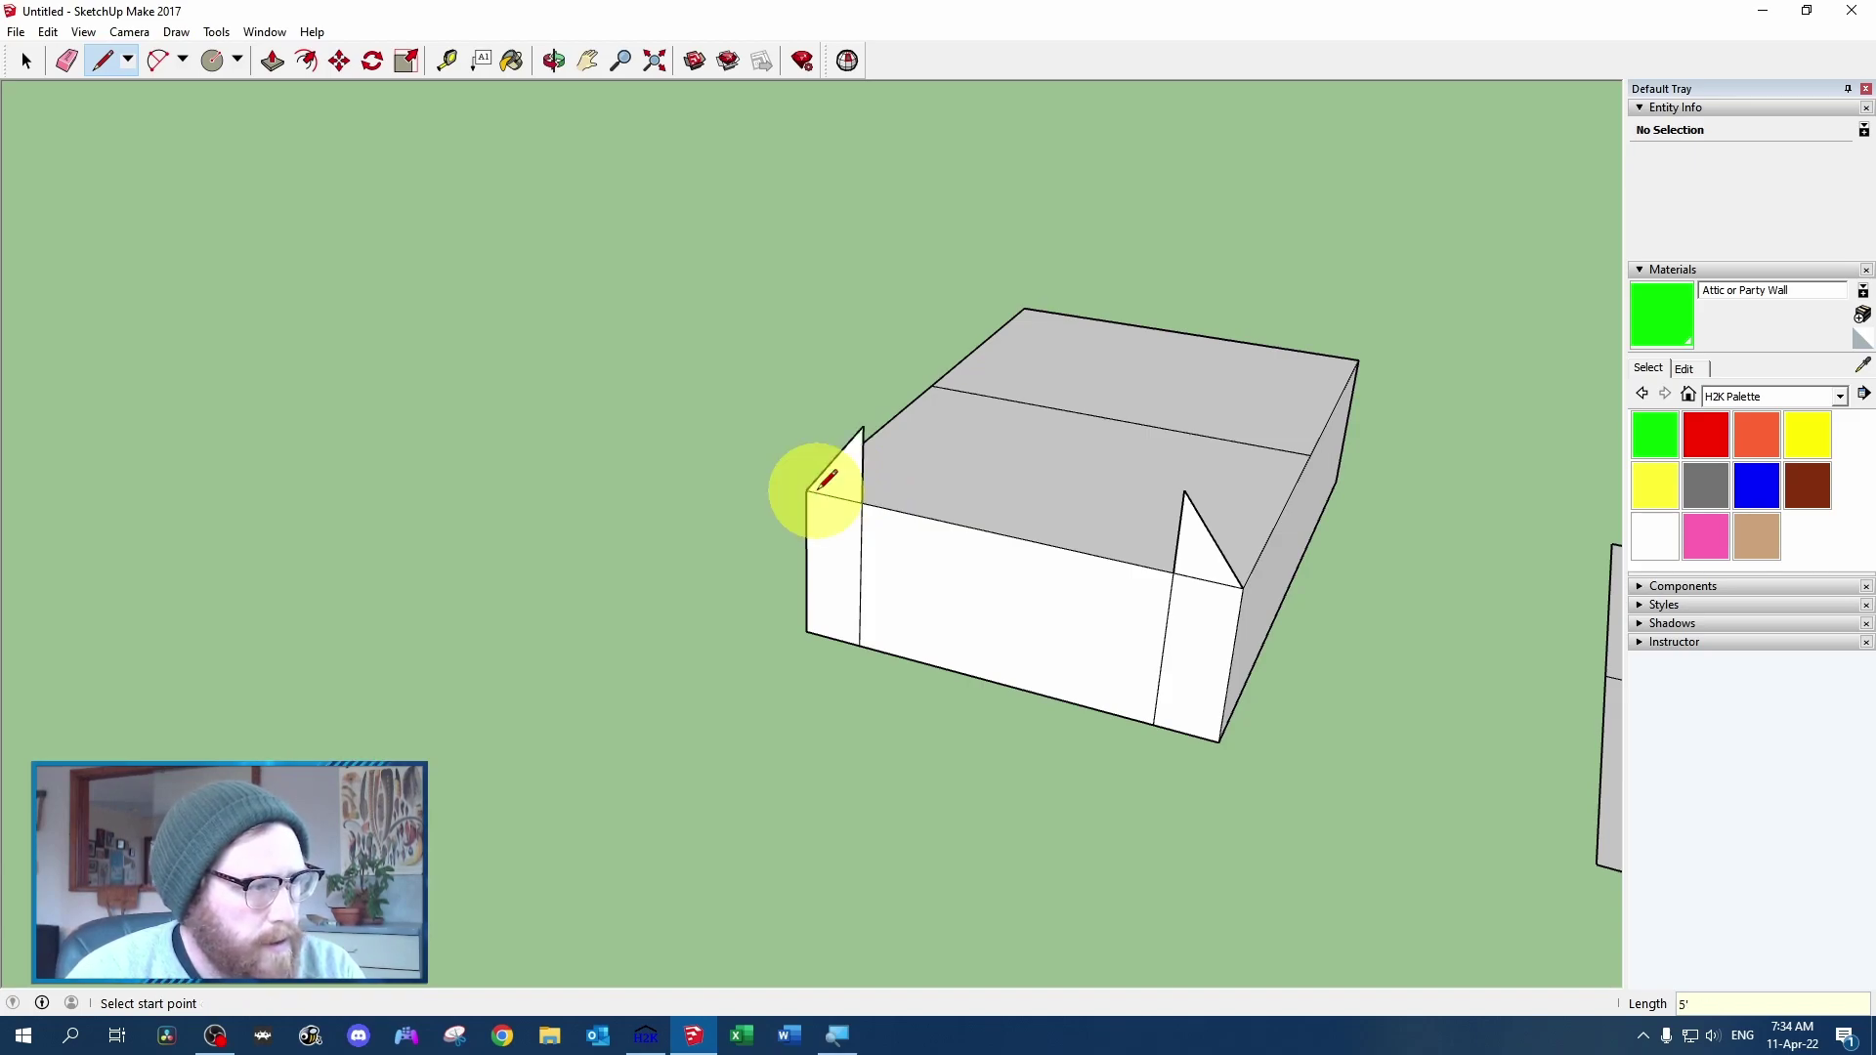
click(863, 427)
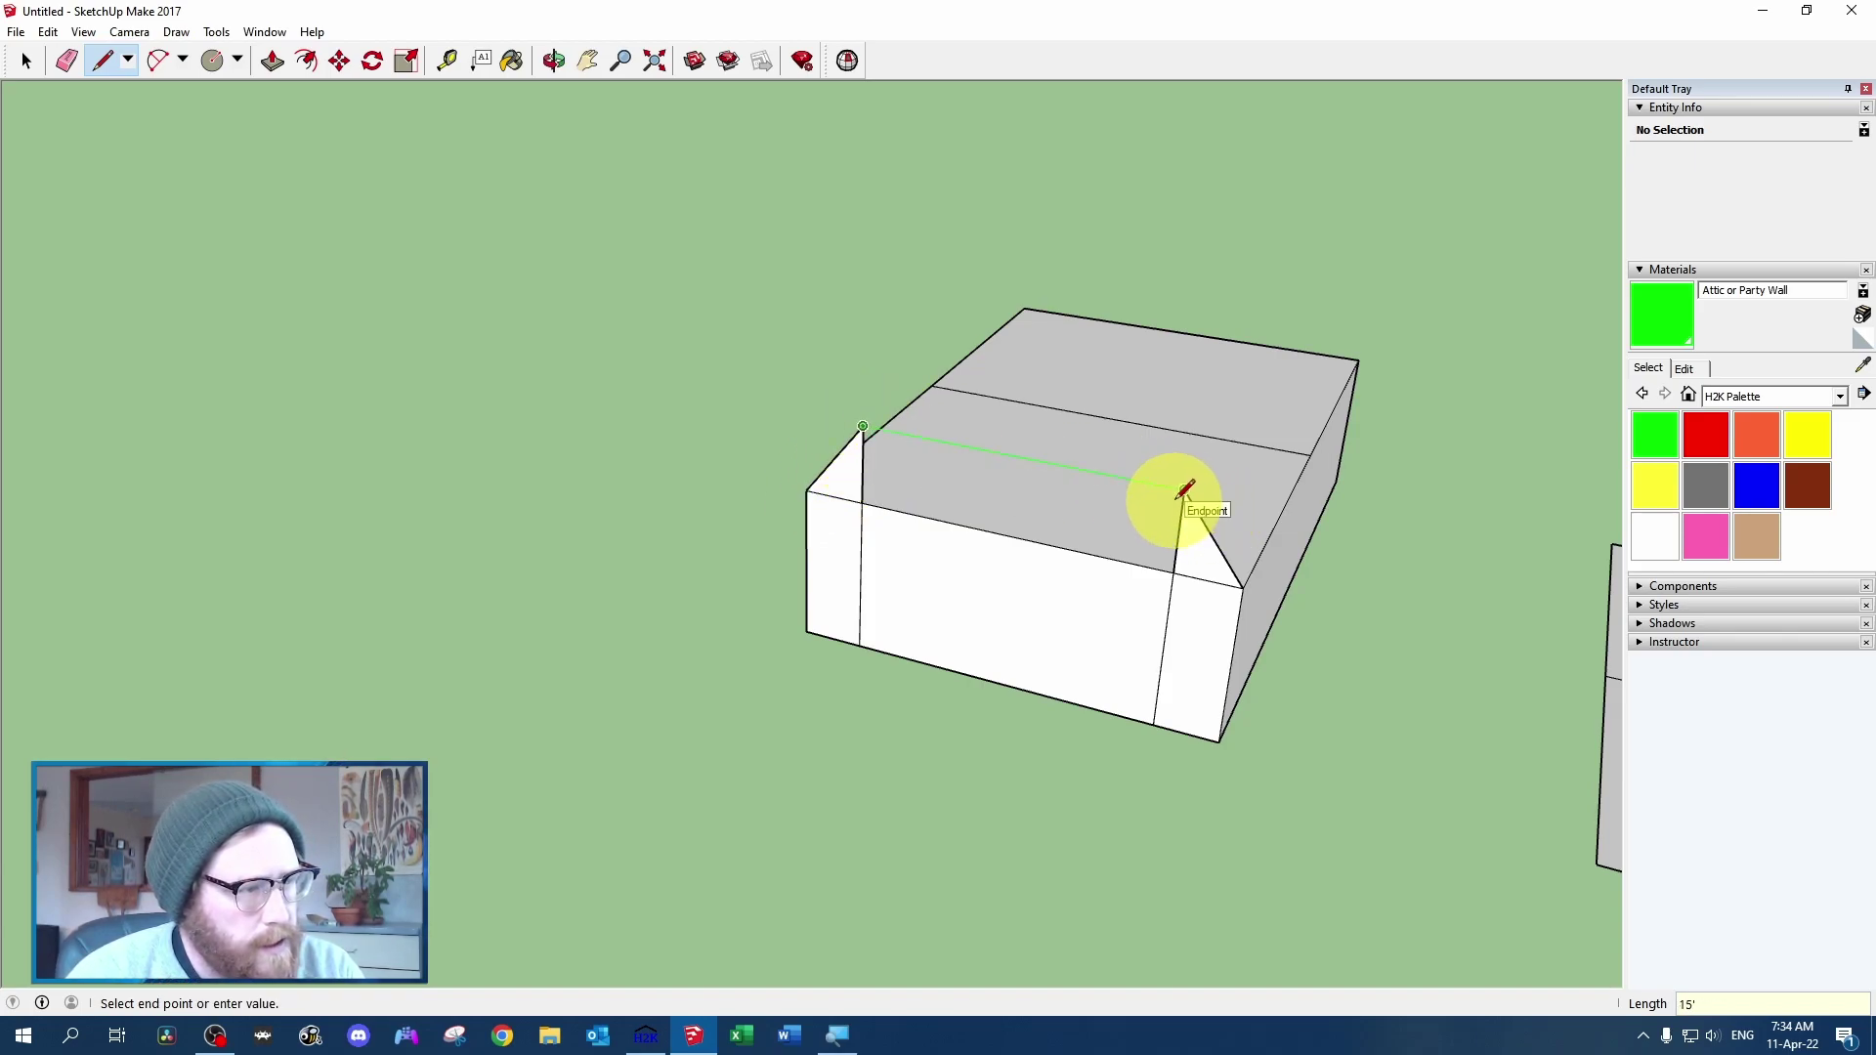
click(1186, 489)
Erase the vertical edges and push the sloped roof face 15.50' across the box
key(e)
click(858, 469)
drag(1190, 536, 1150, 524)
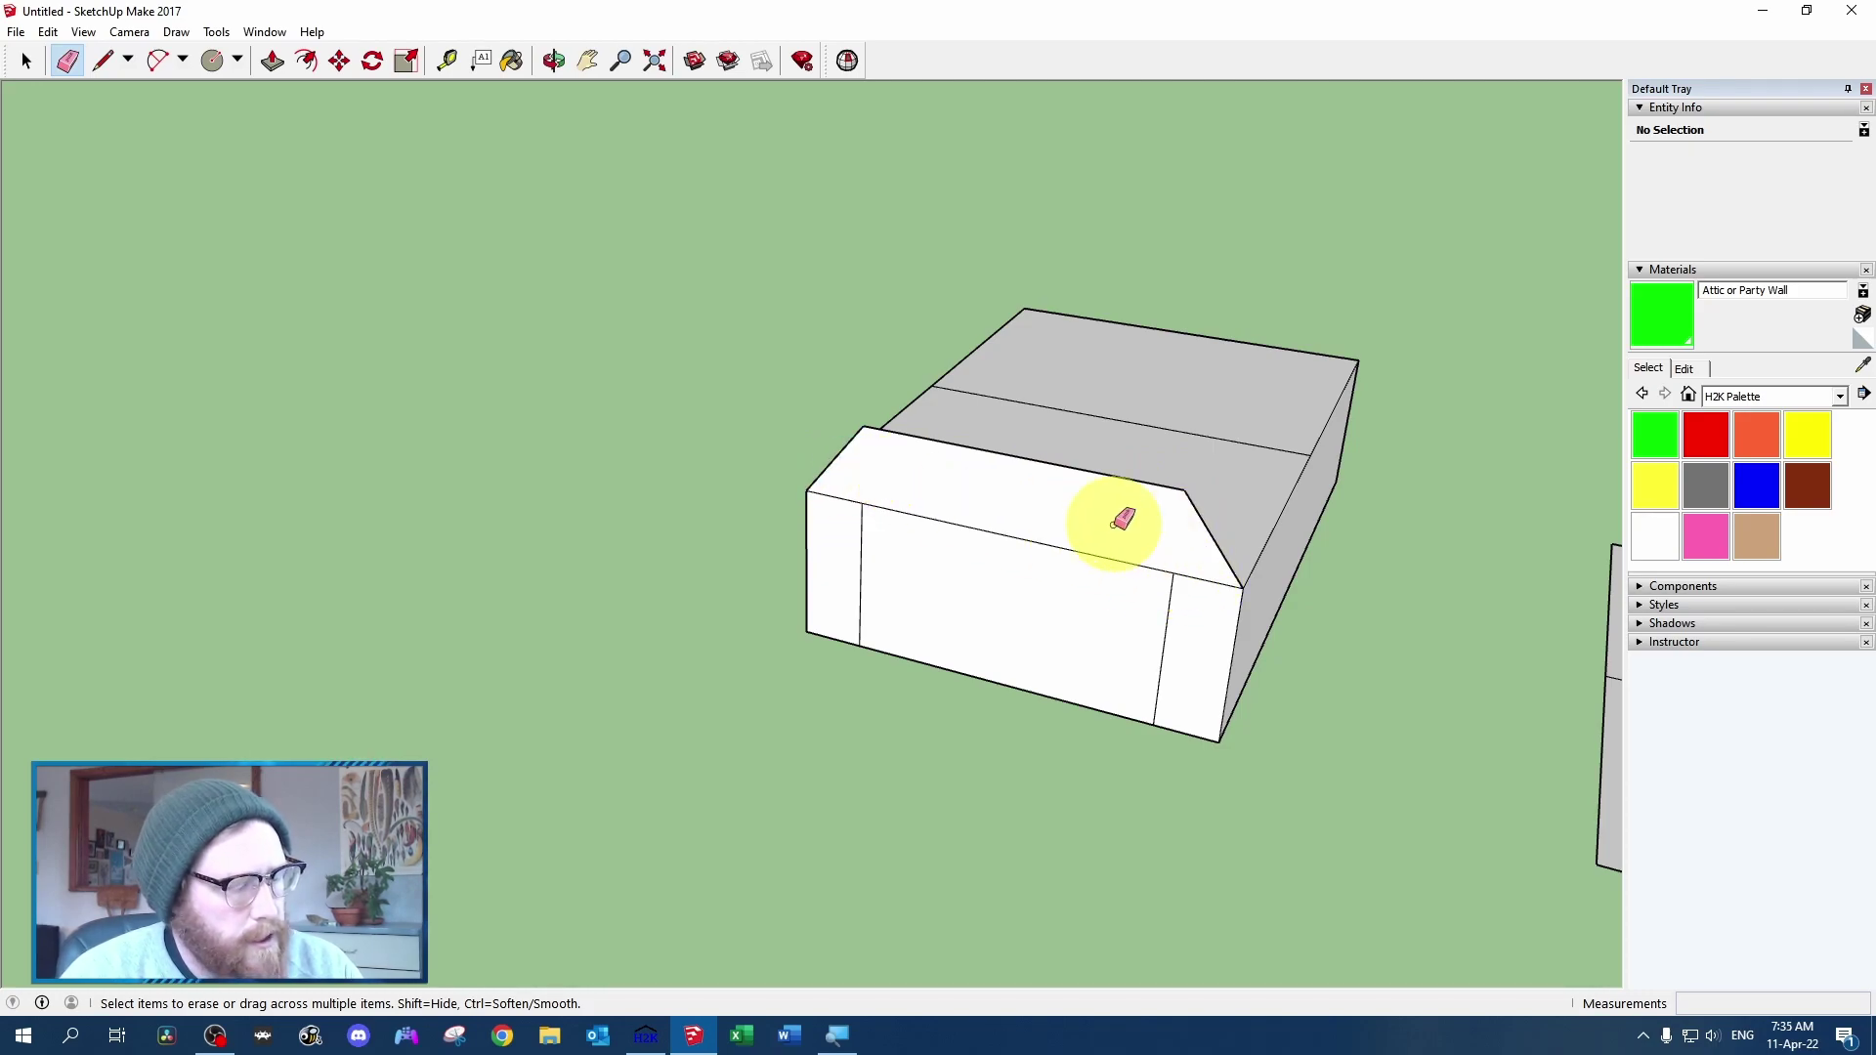
key(p)
mouse_move(1080, 511)
mouse_down()
mouse_move(1286, 495)
mouse_move(1306, 469)
mouse_up()
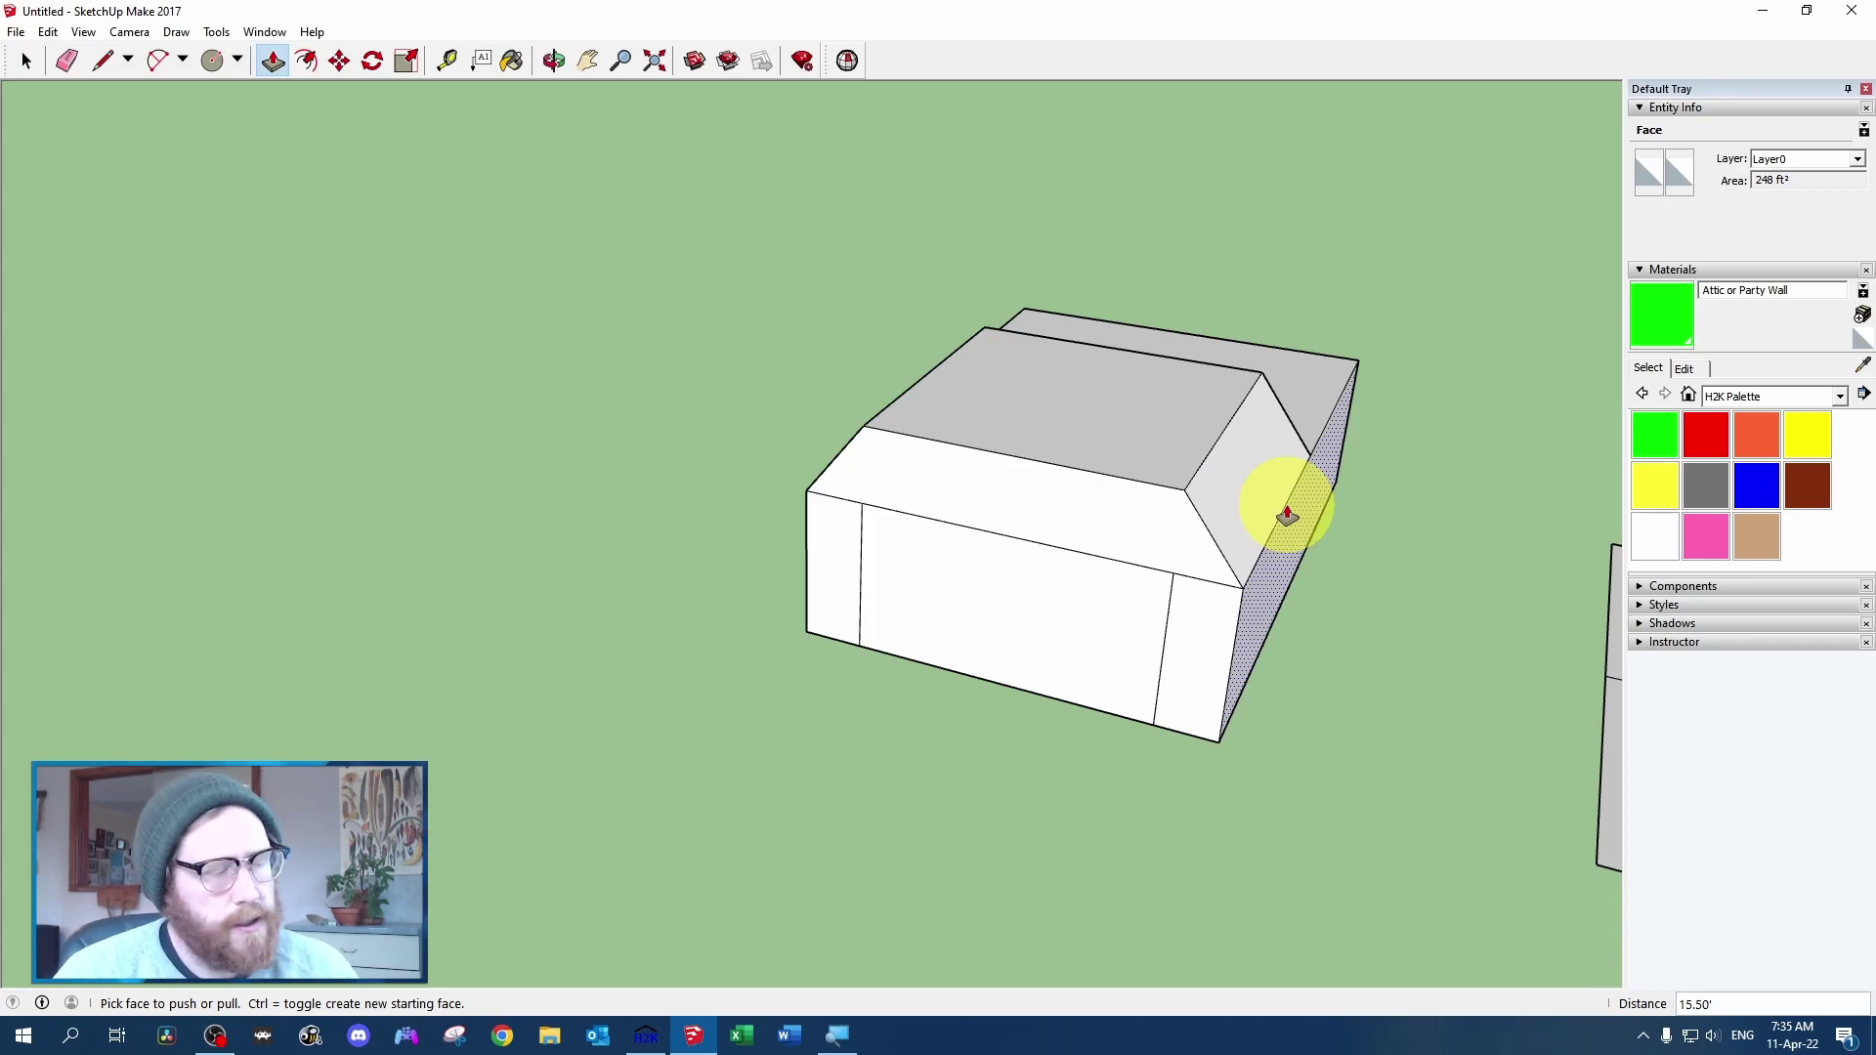
scroll(1288, 513, down, 5)
drag(1270, 524, 955, 562)
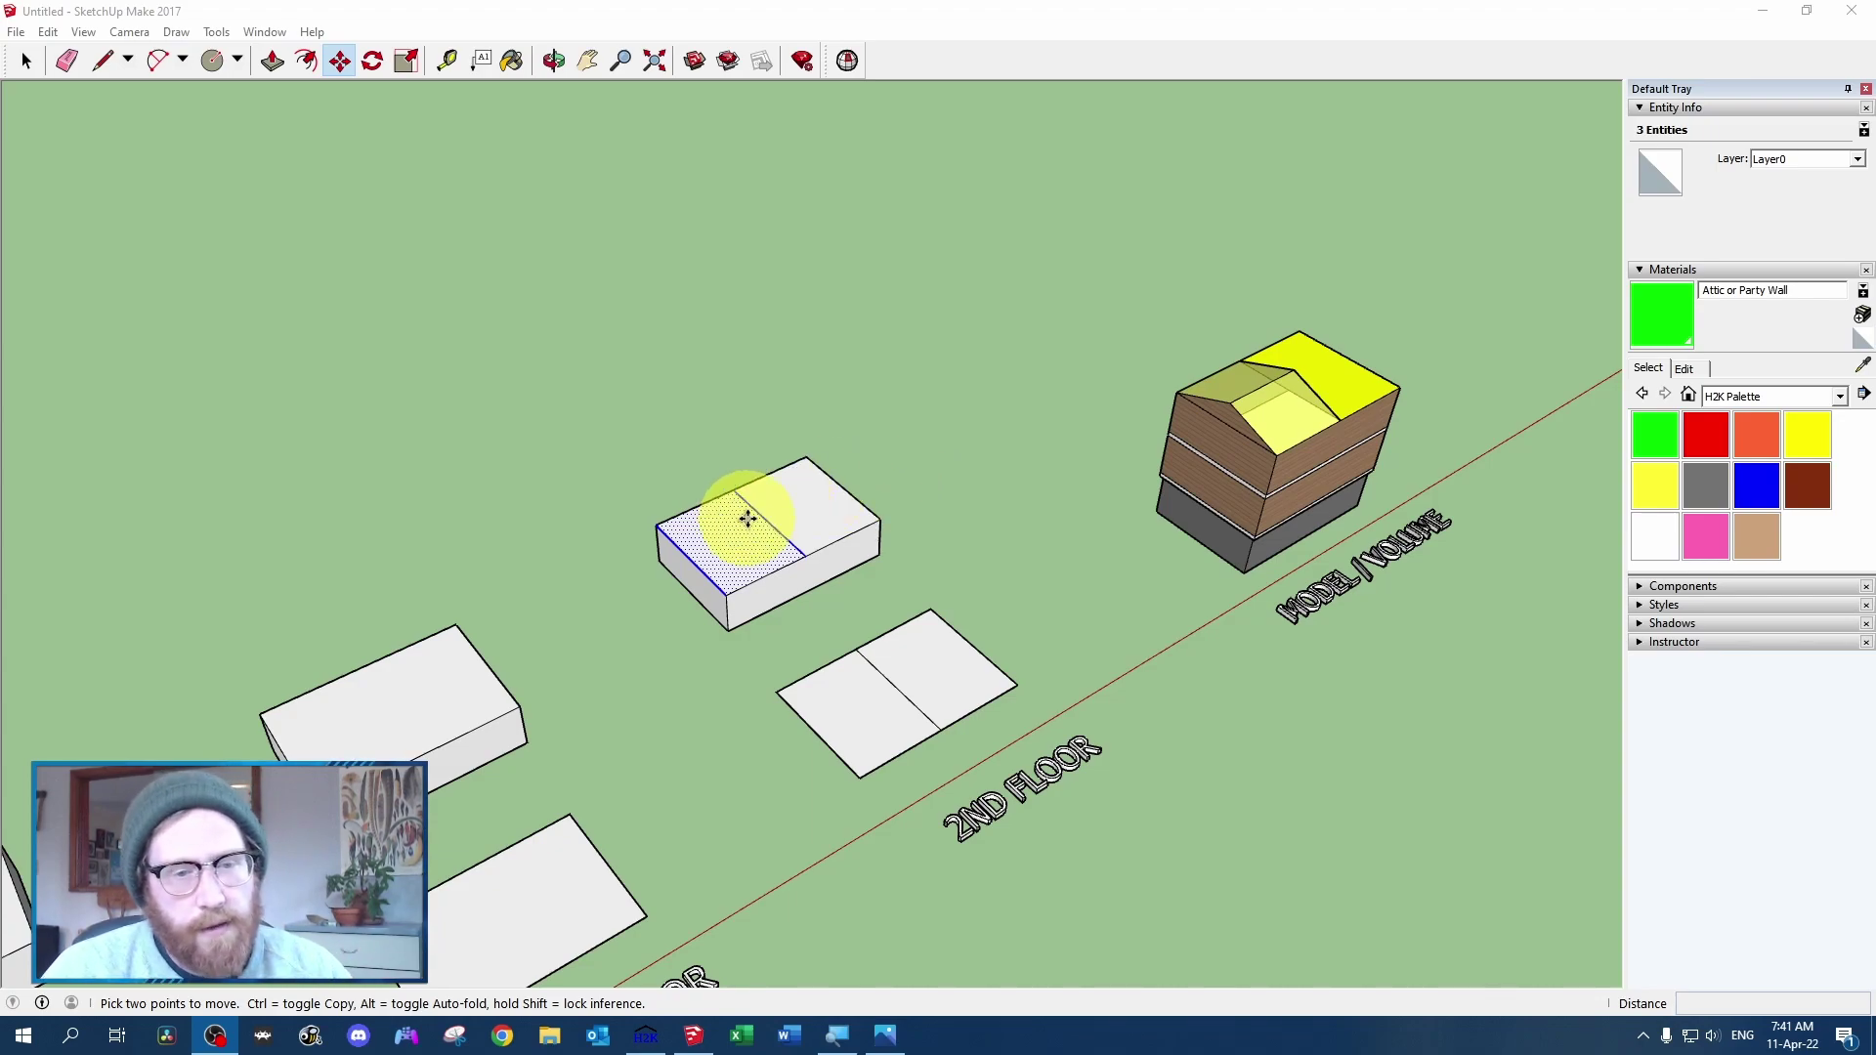
scroll(723, 555, up, 3)
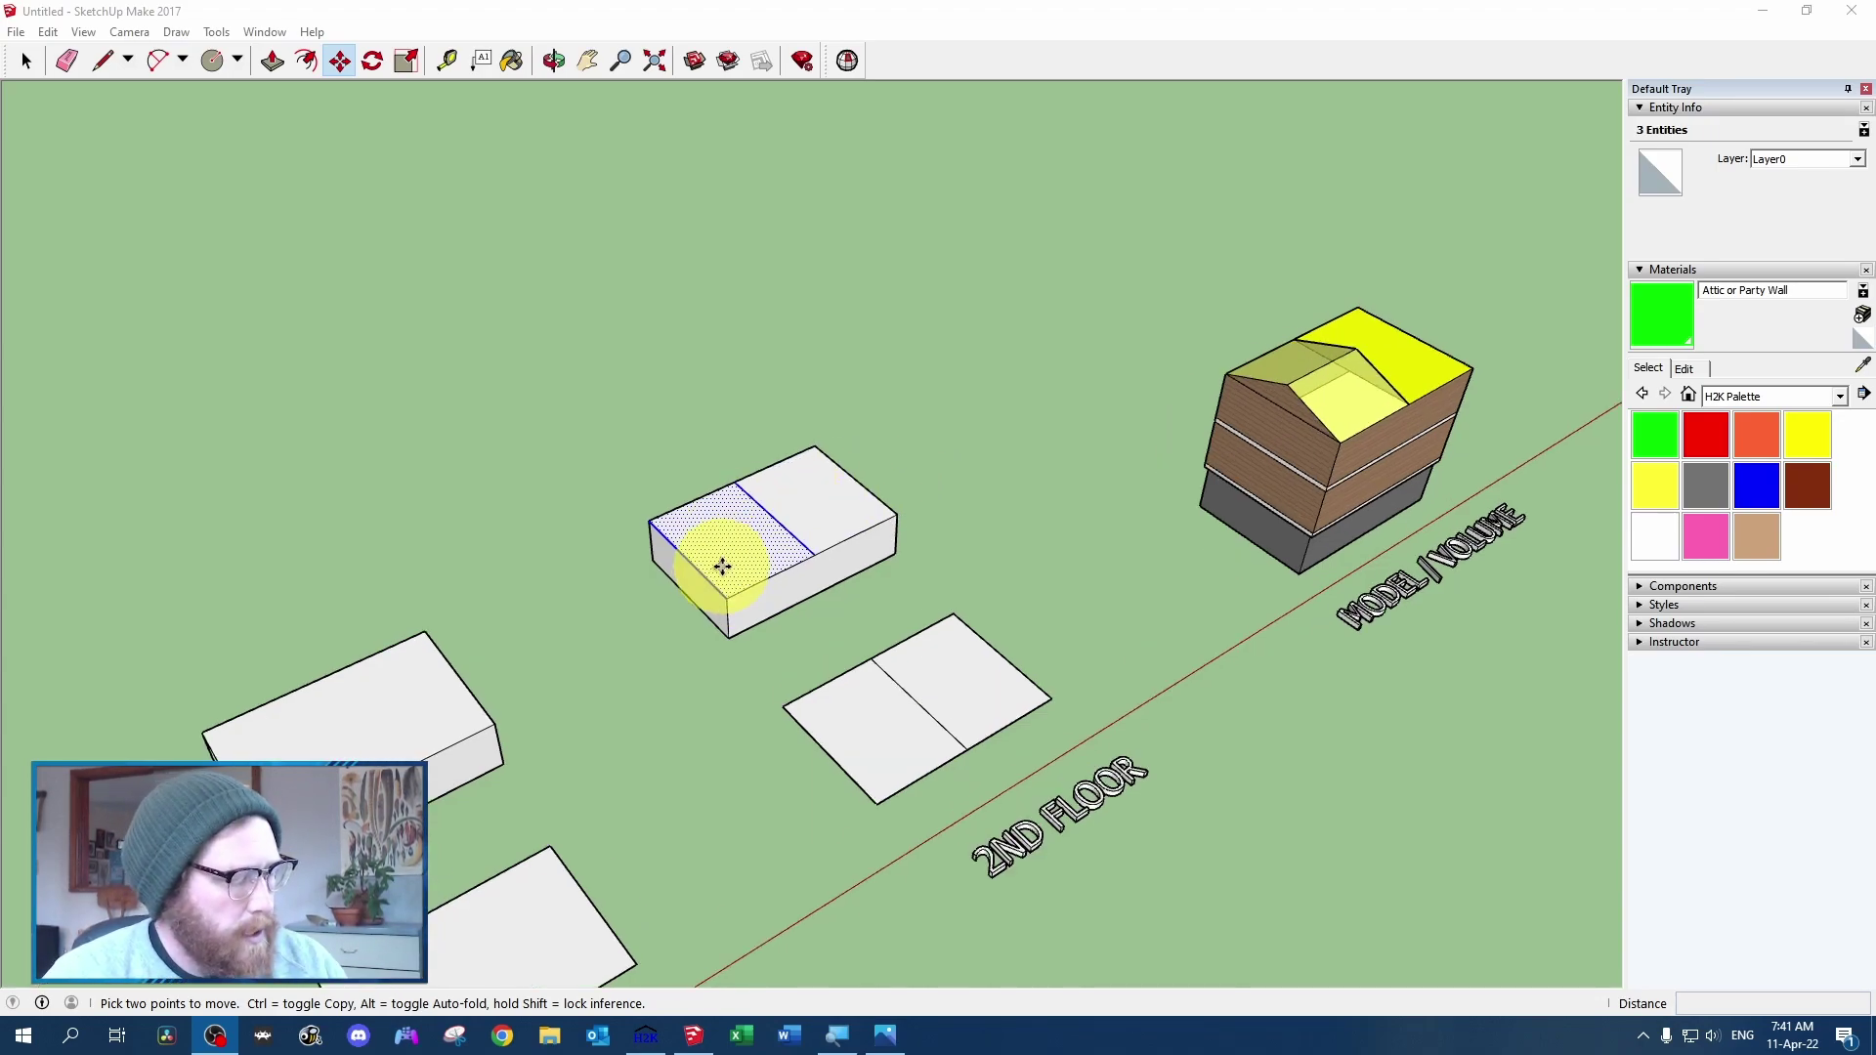
Add 7:12 pitch protractor guides from both eave corners of the box
click(221, 32)
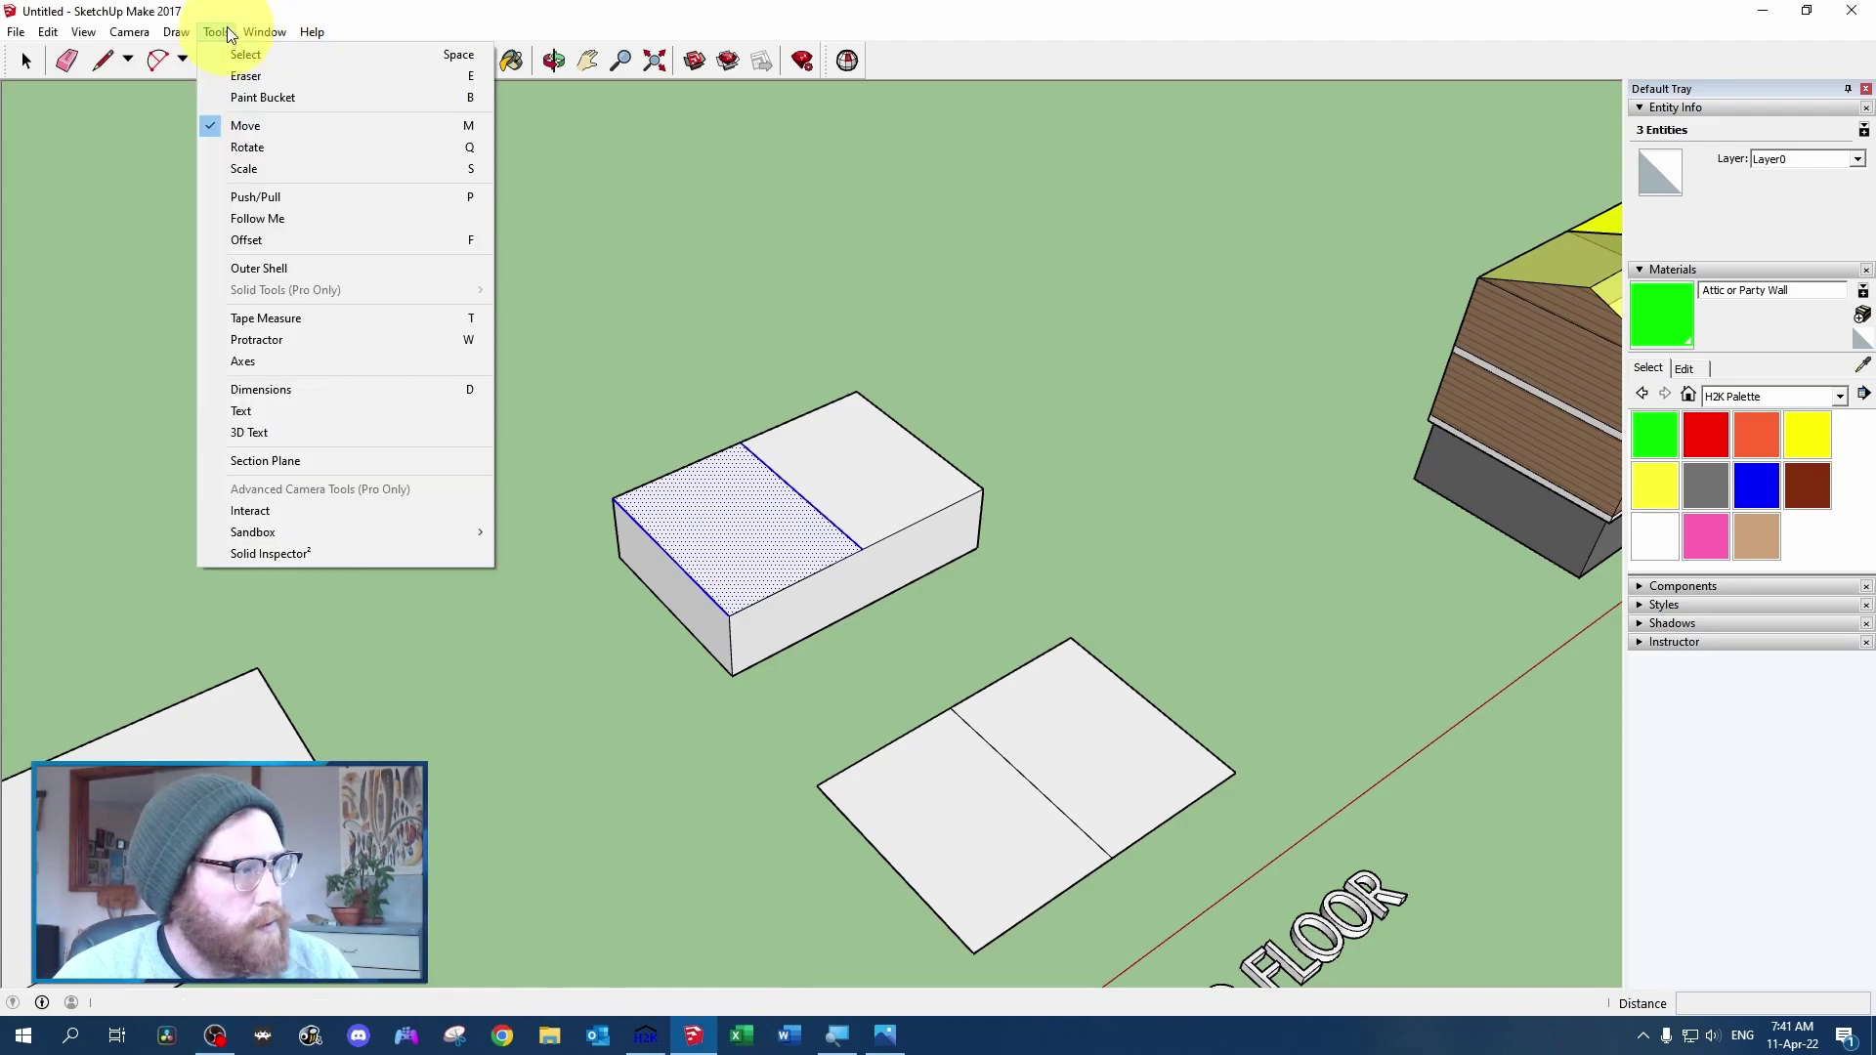
click(273, 339)
scroll(640, 489, up, 4)
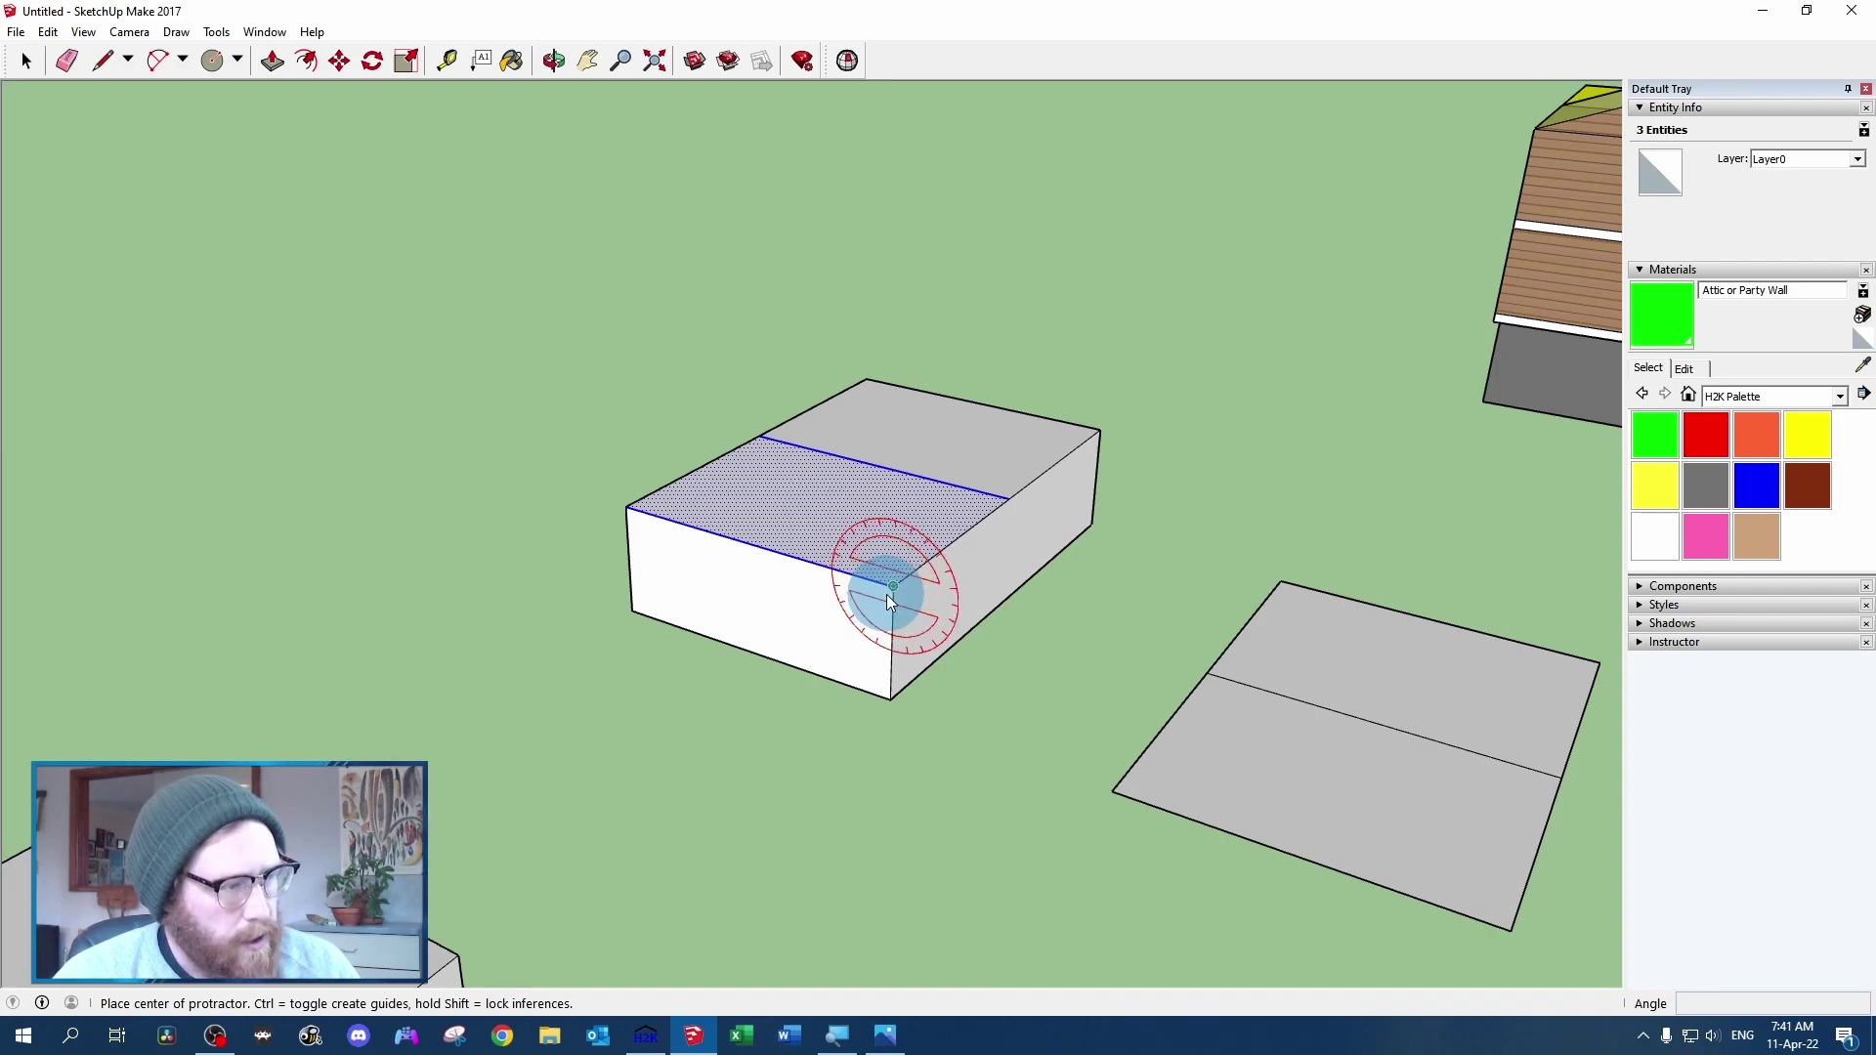
click(891, 589)
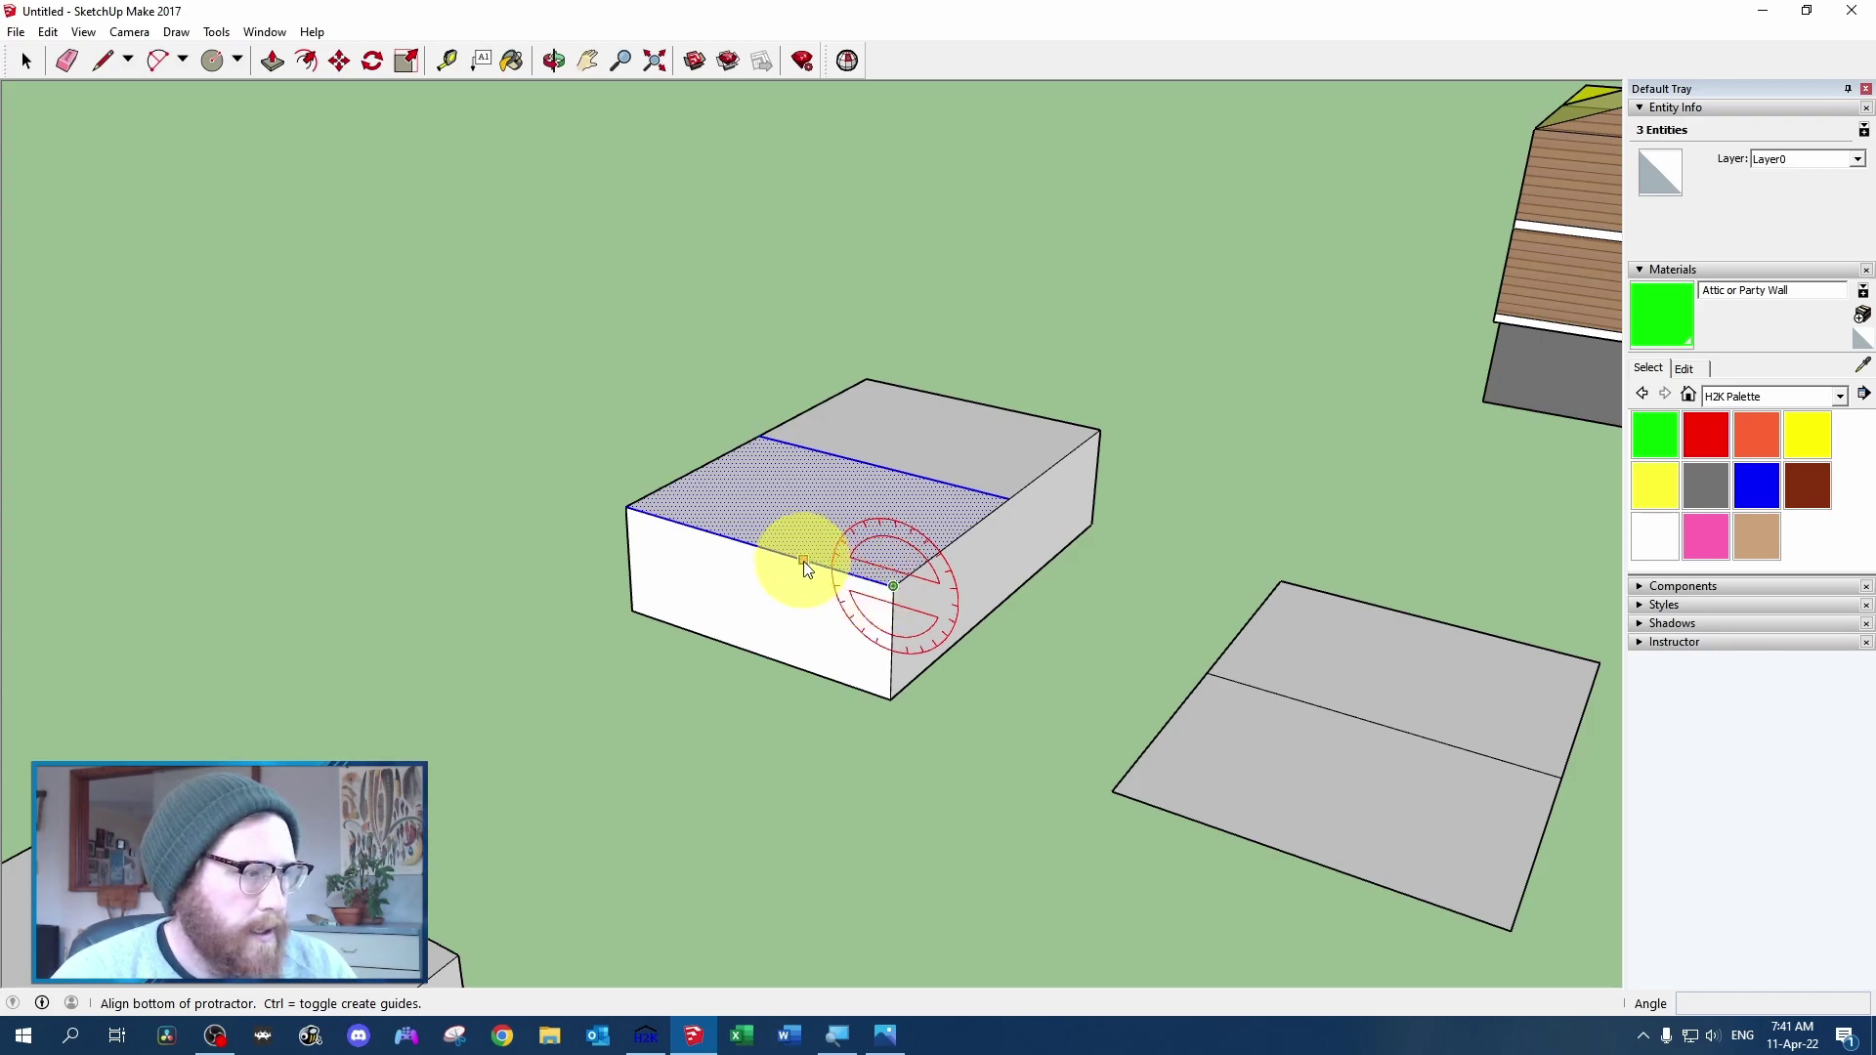
click(753, 548)
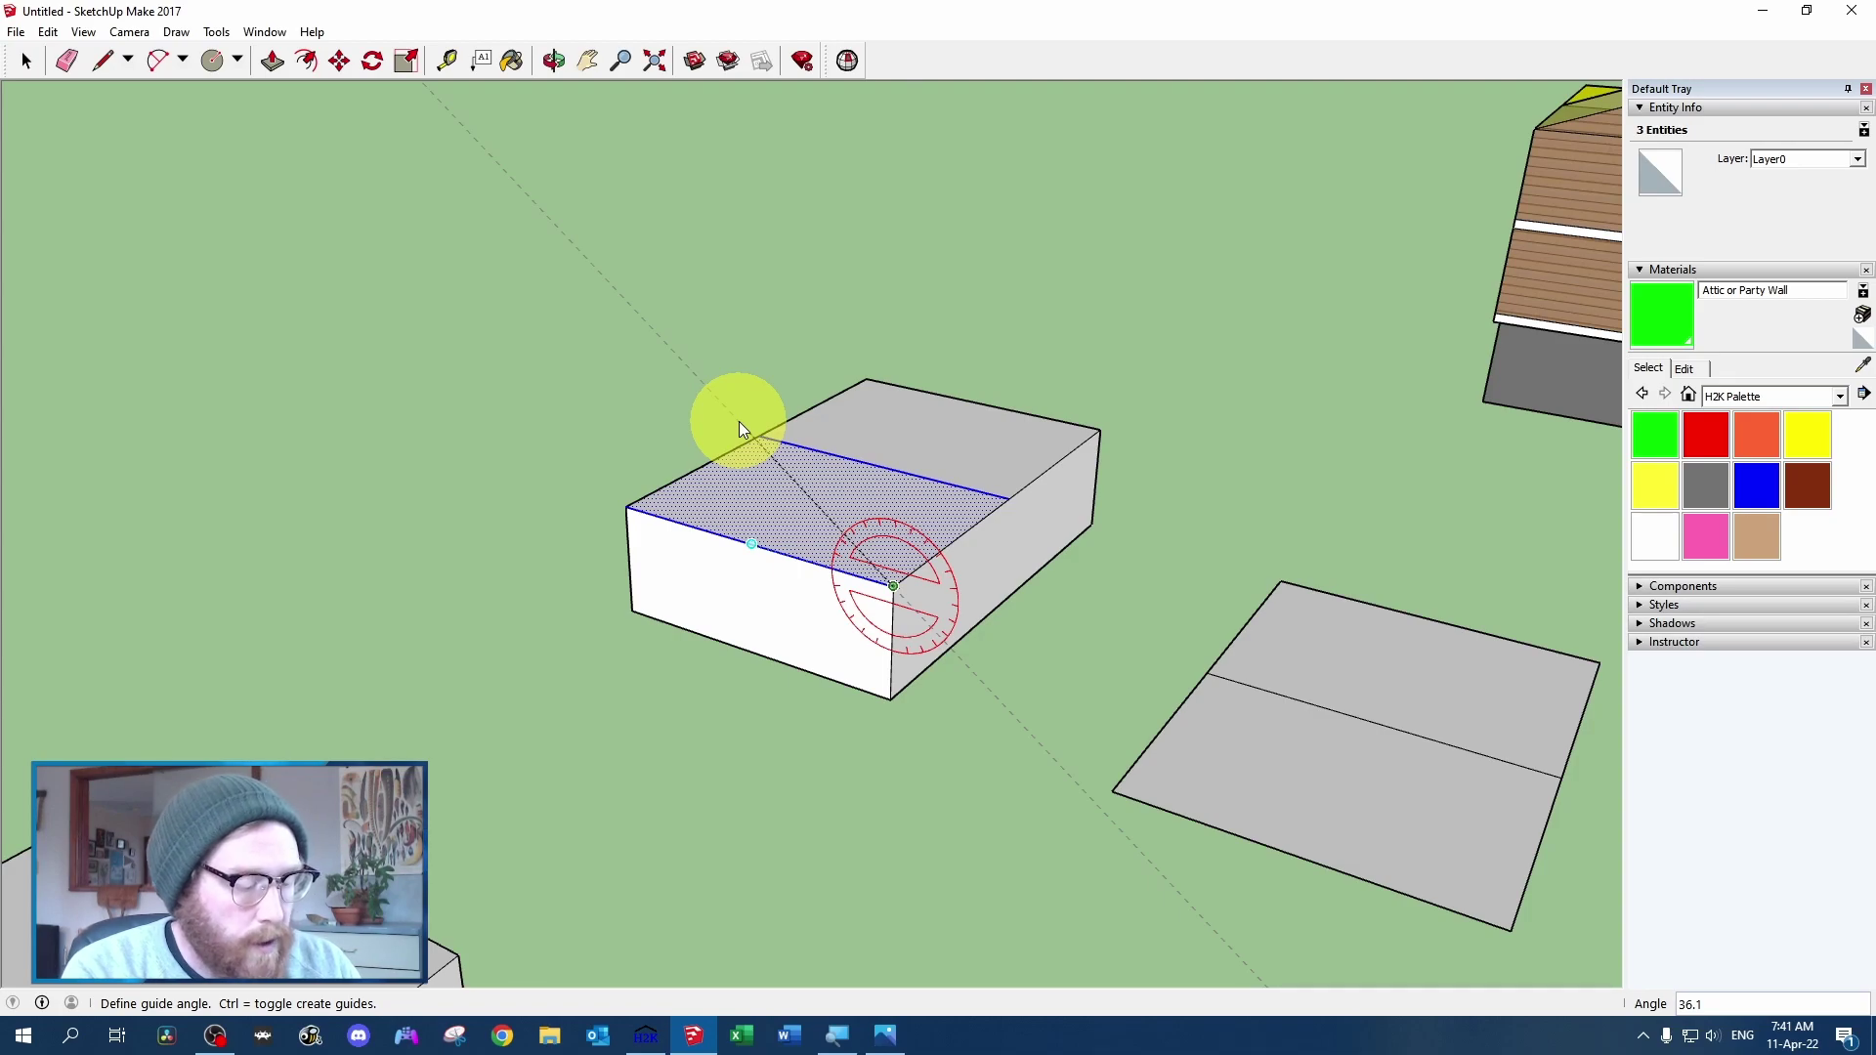
text(7)
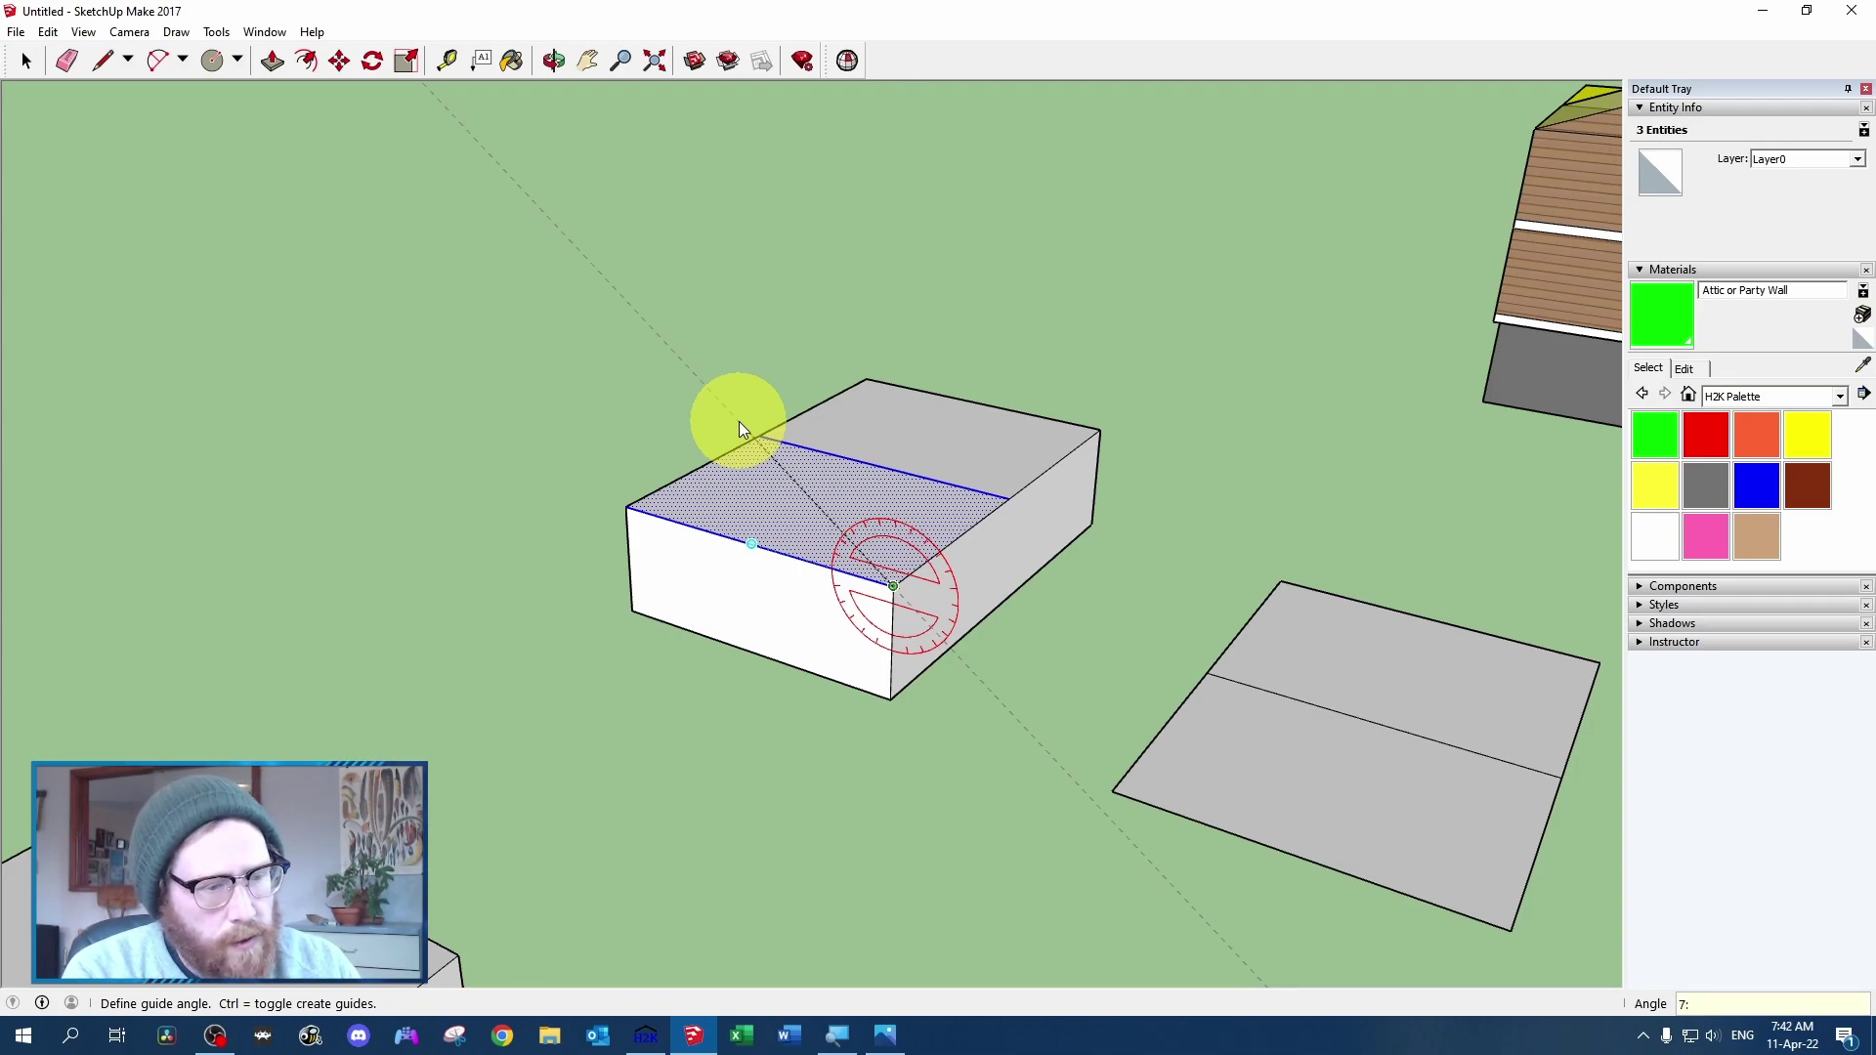
text(:12)
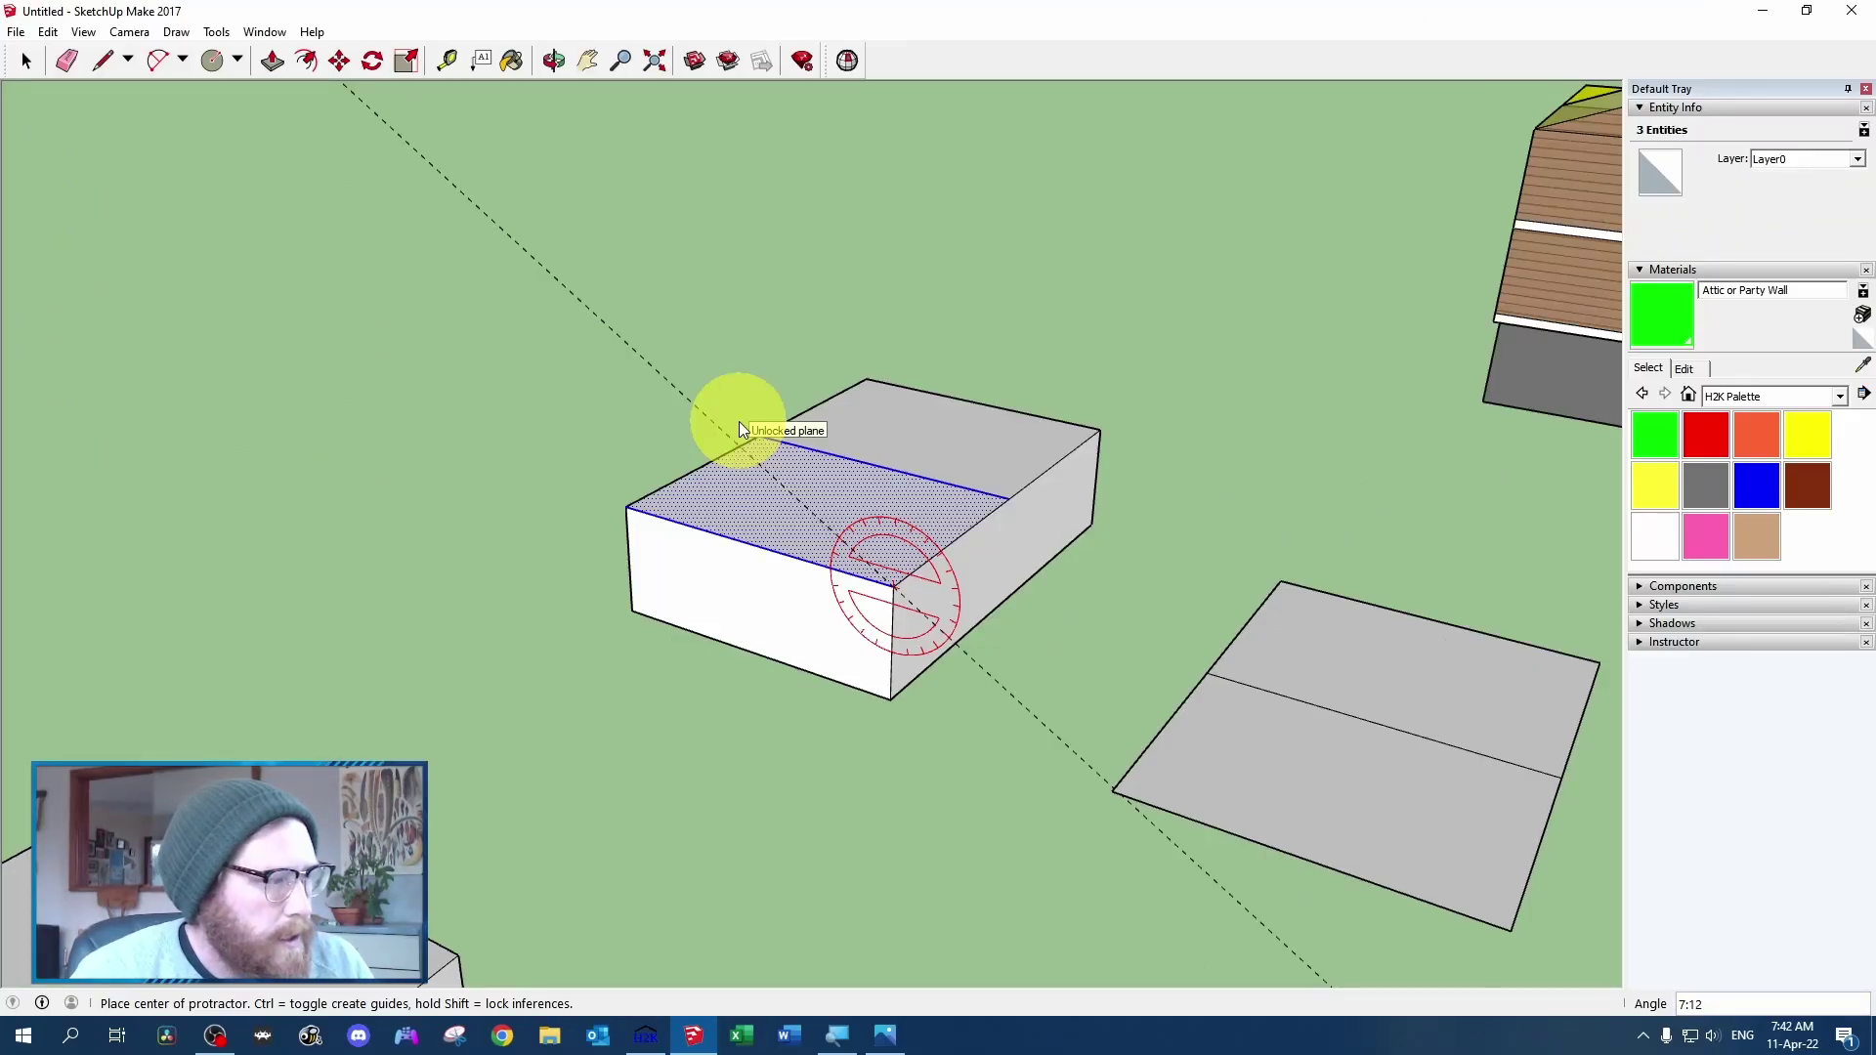
click(633, 508)
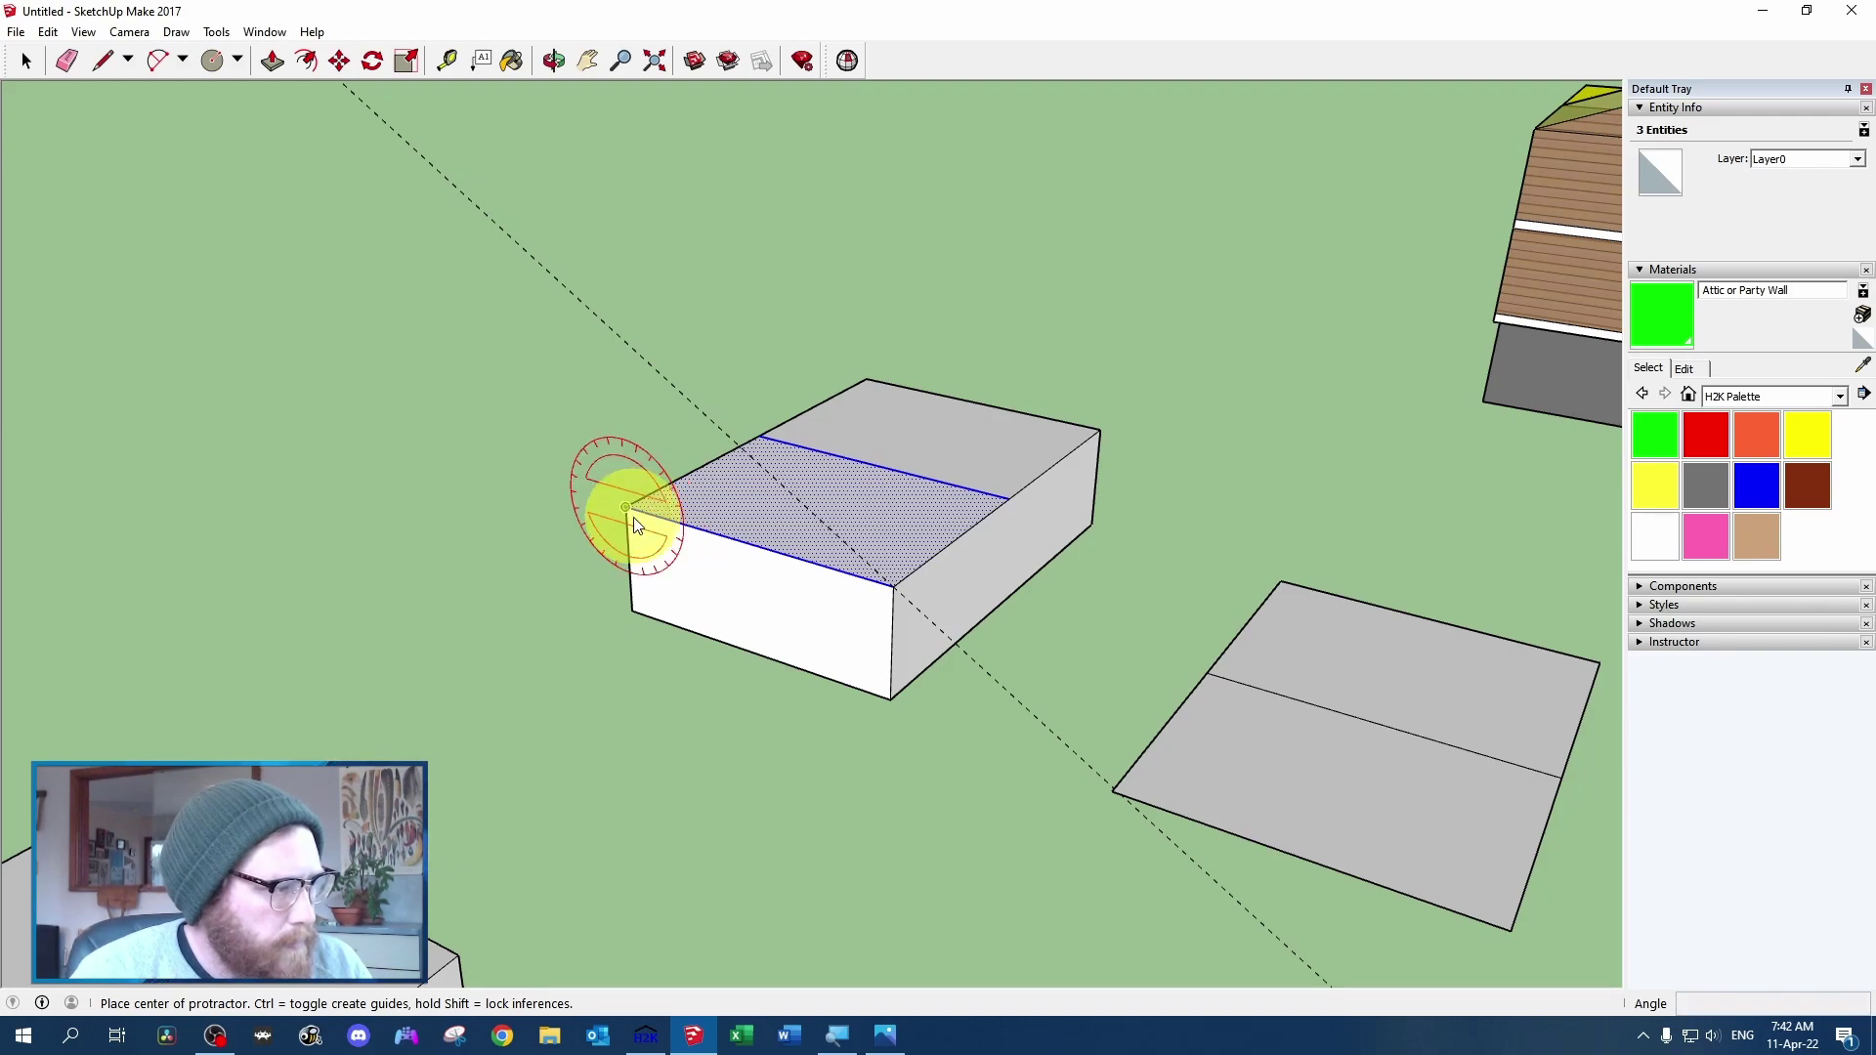
click(711, 531)
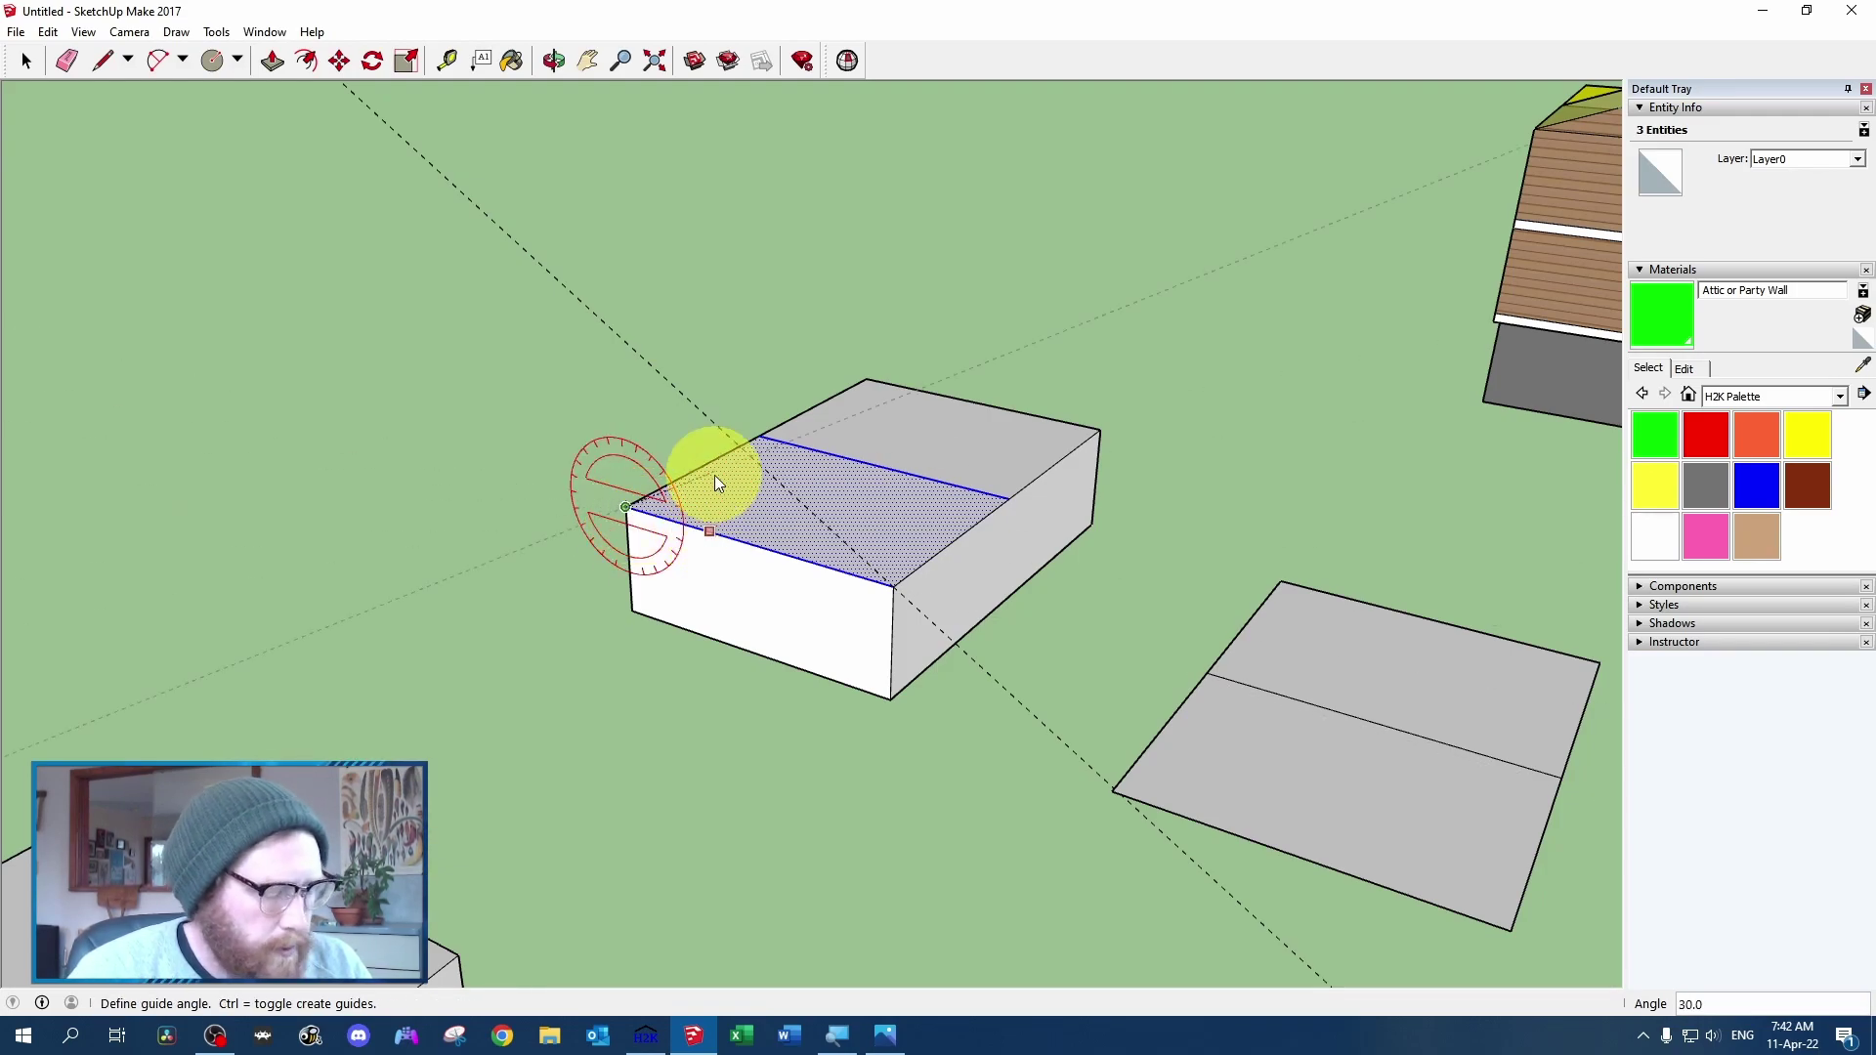
text(7)
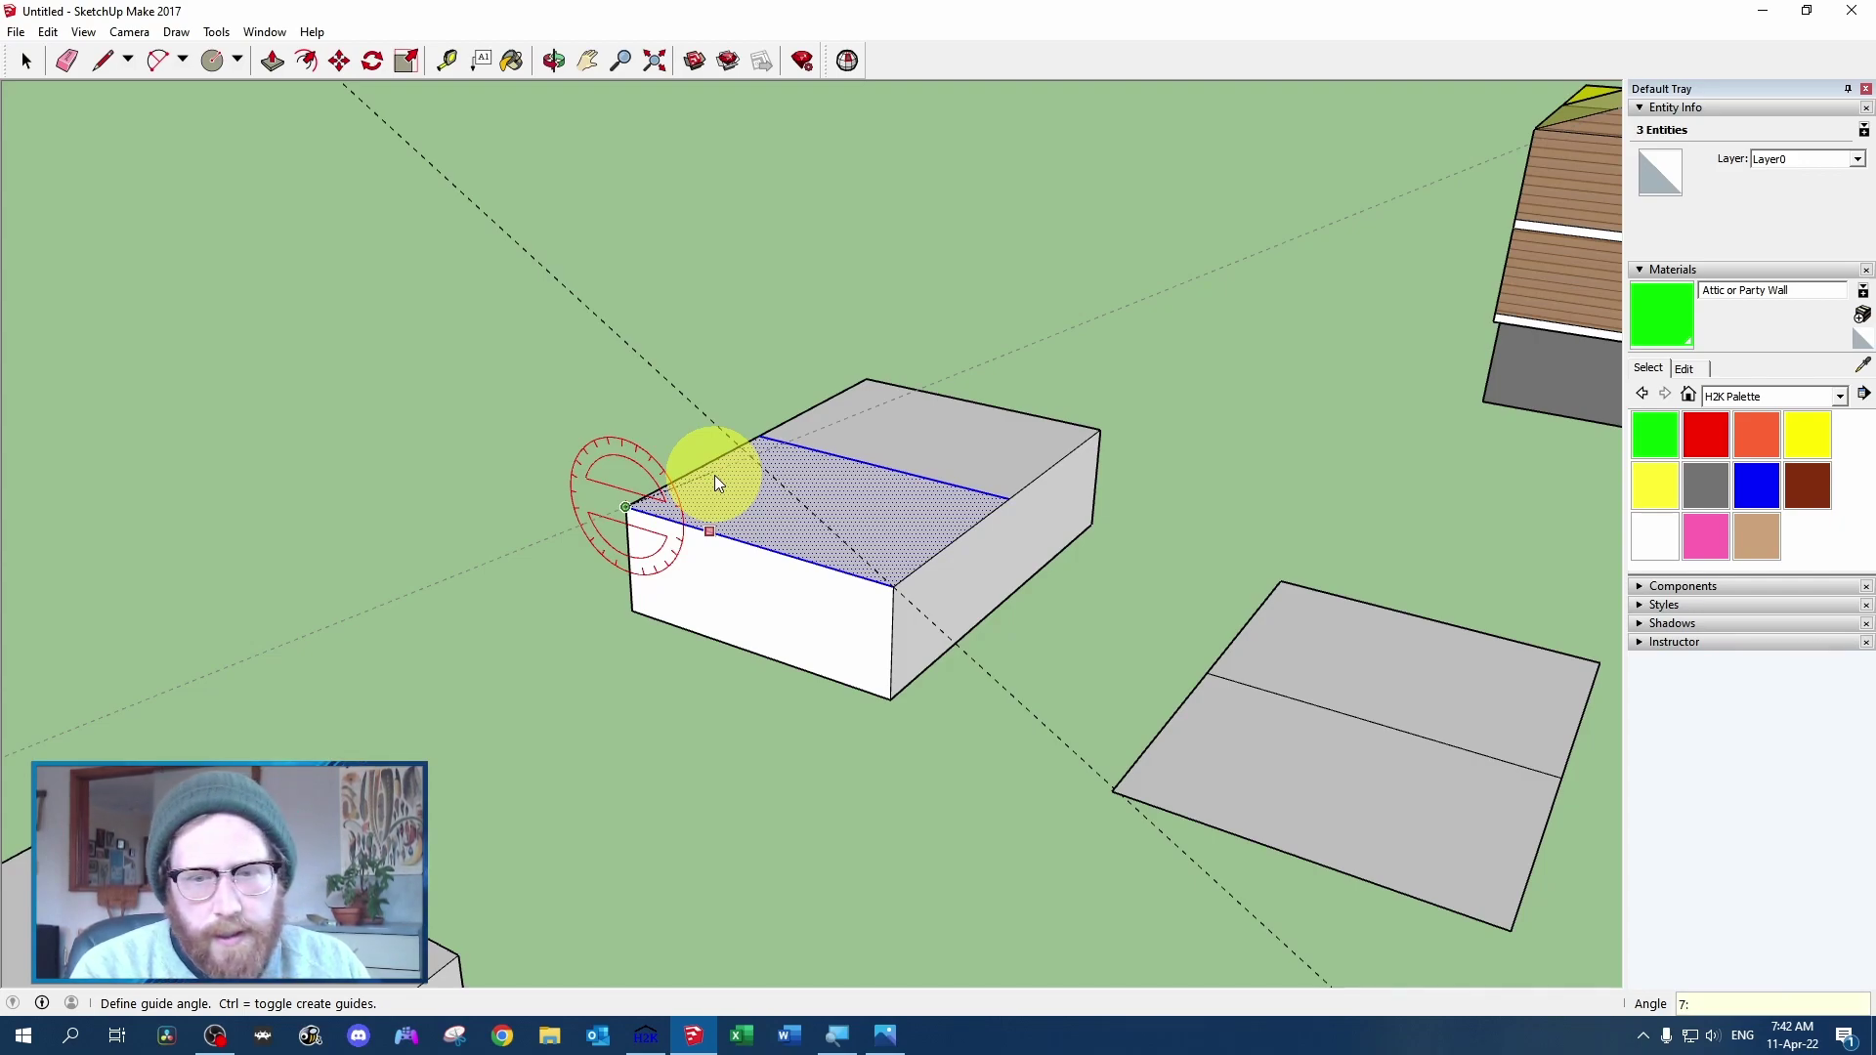
text(:12)
key(Return)
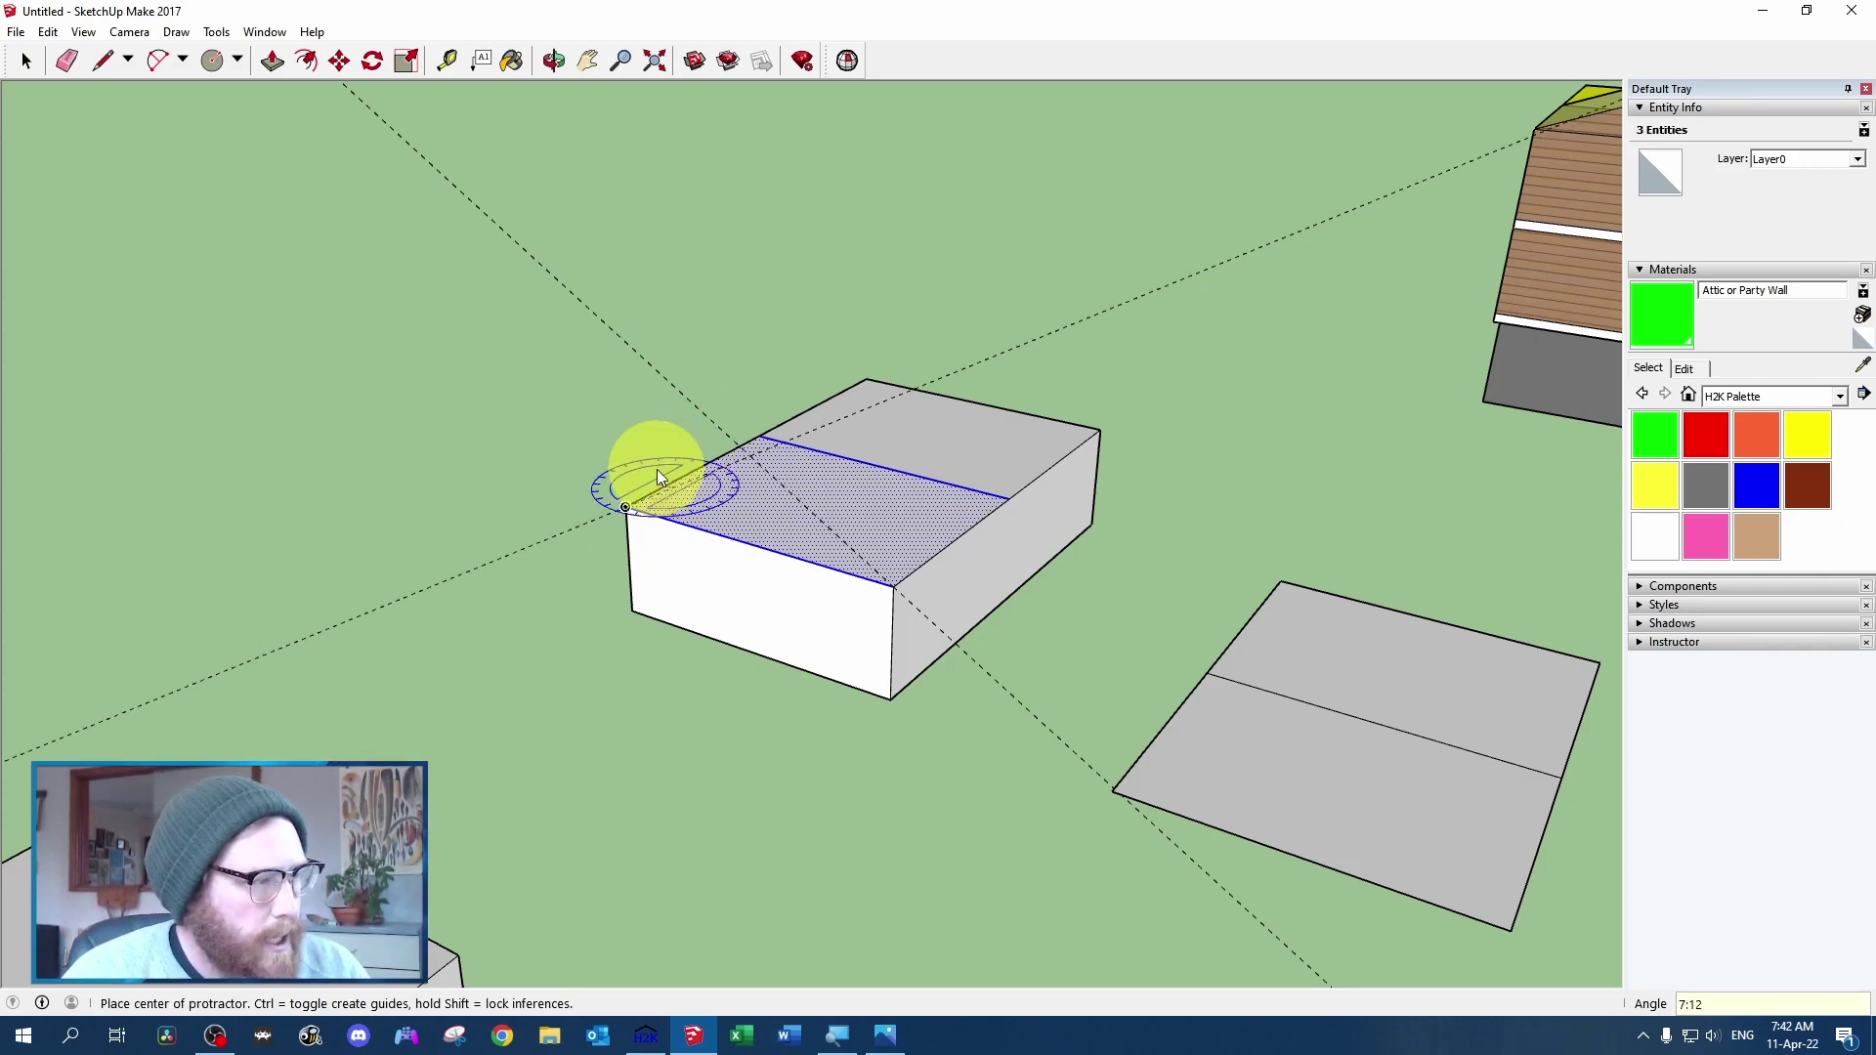
Draw both rafters to the guide peak and push the gable triangle along the box
key(l)
click(625, 508)
click(752, 456)
click(893, 586)
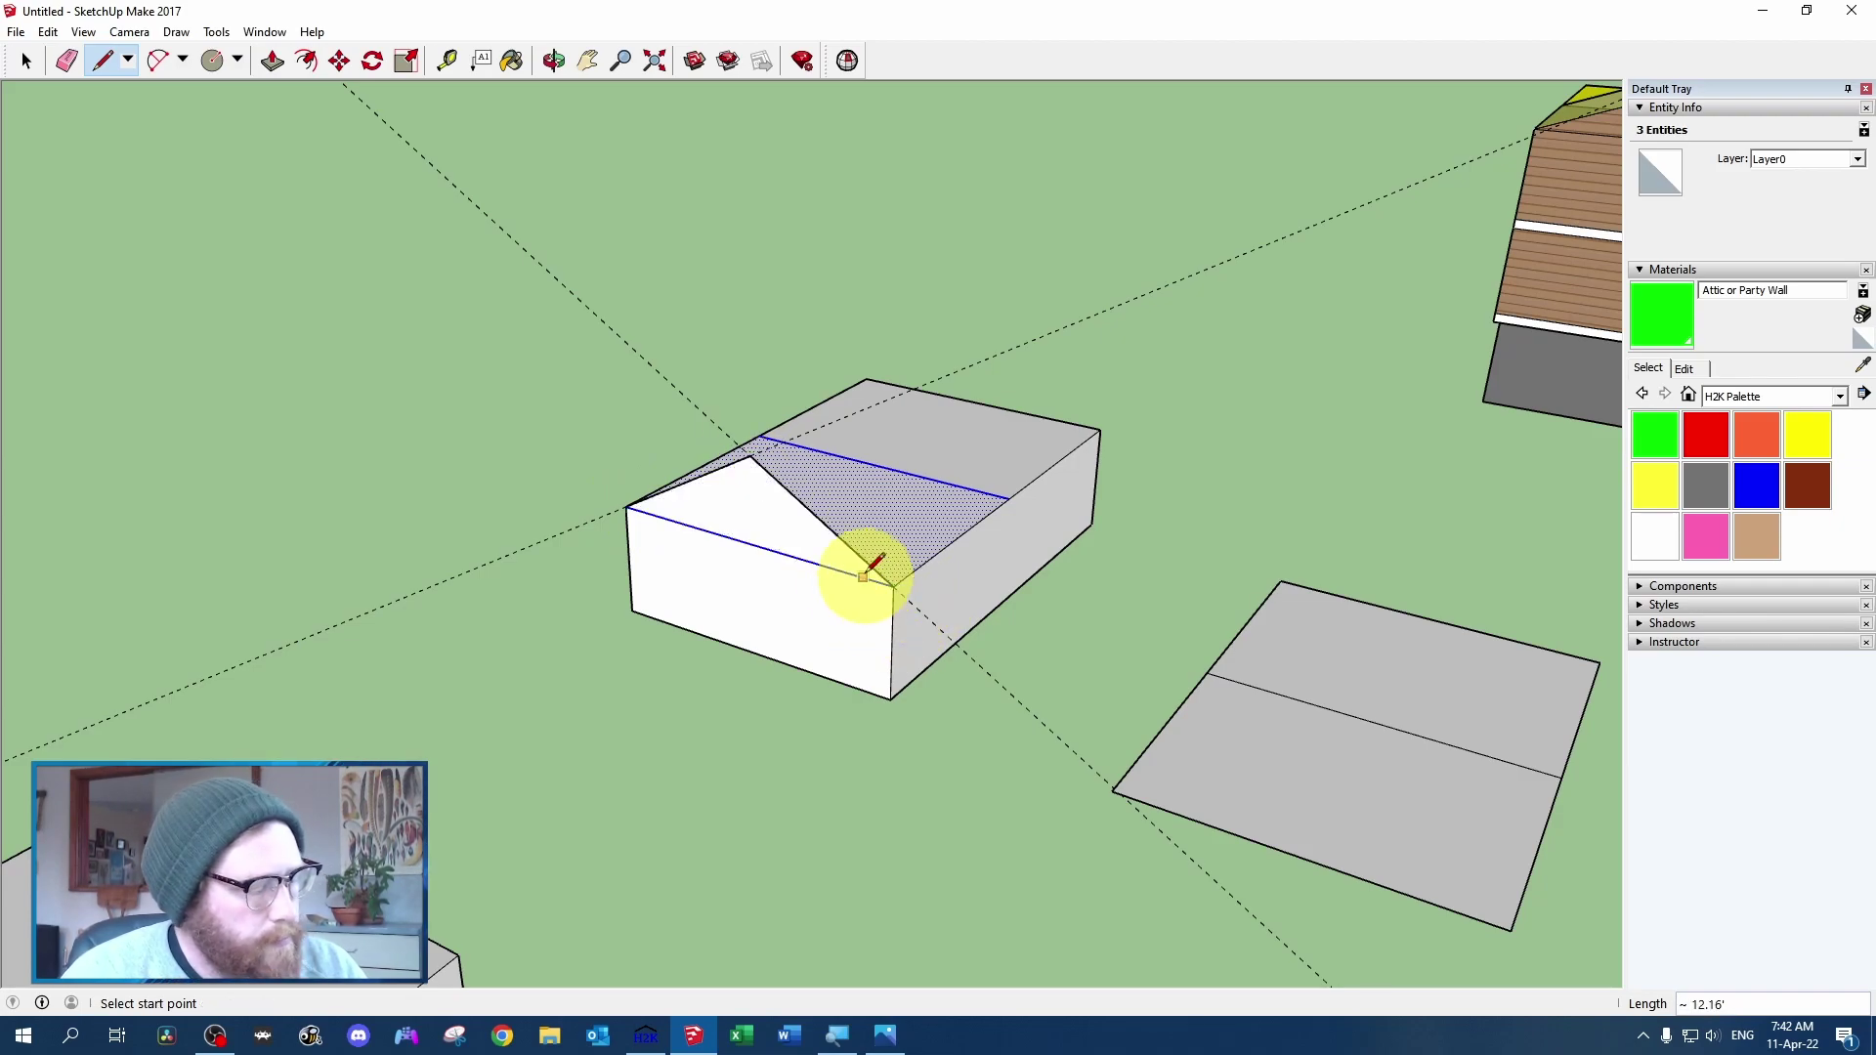
key(p)
click(766, 511)
click(1014, 506)
key(e)
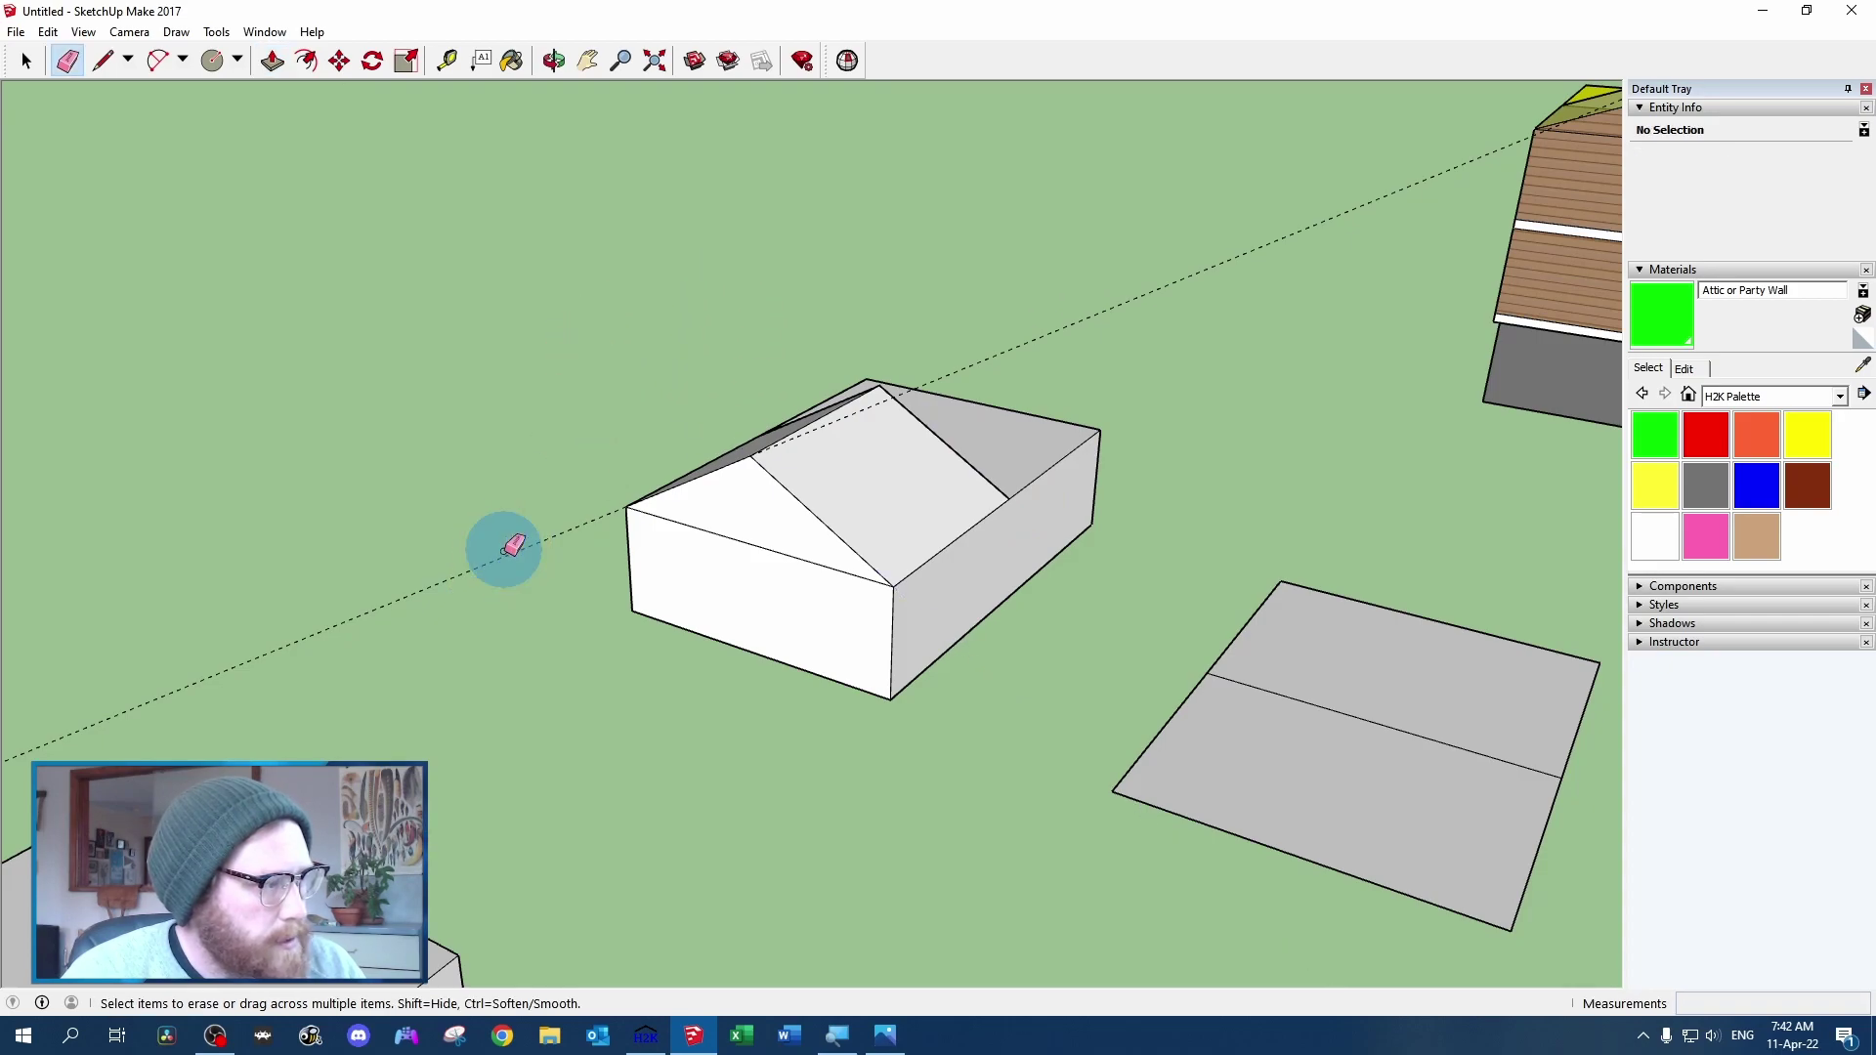
drag(784, 557, 670, 587)
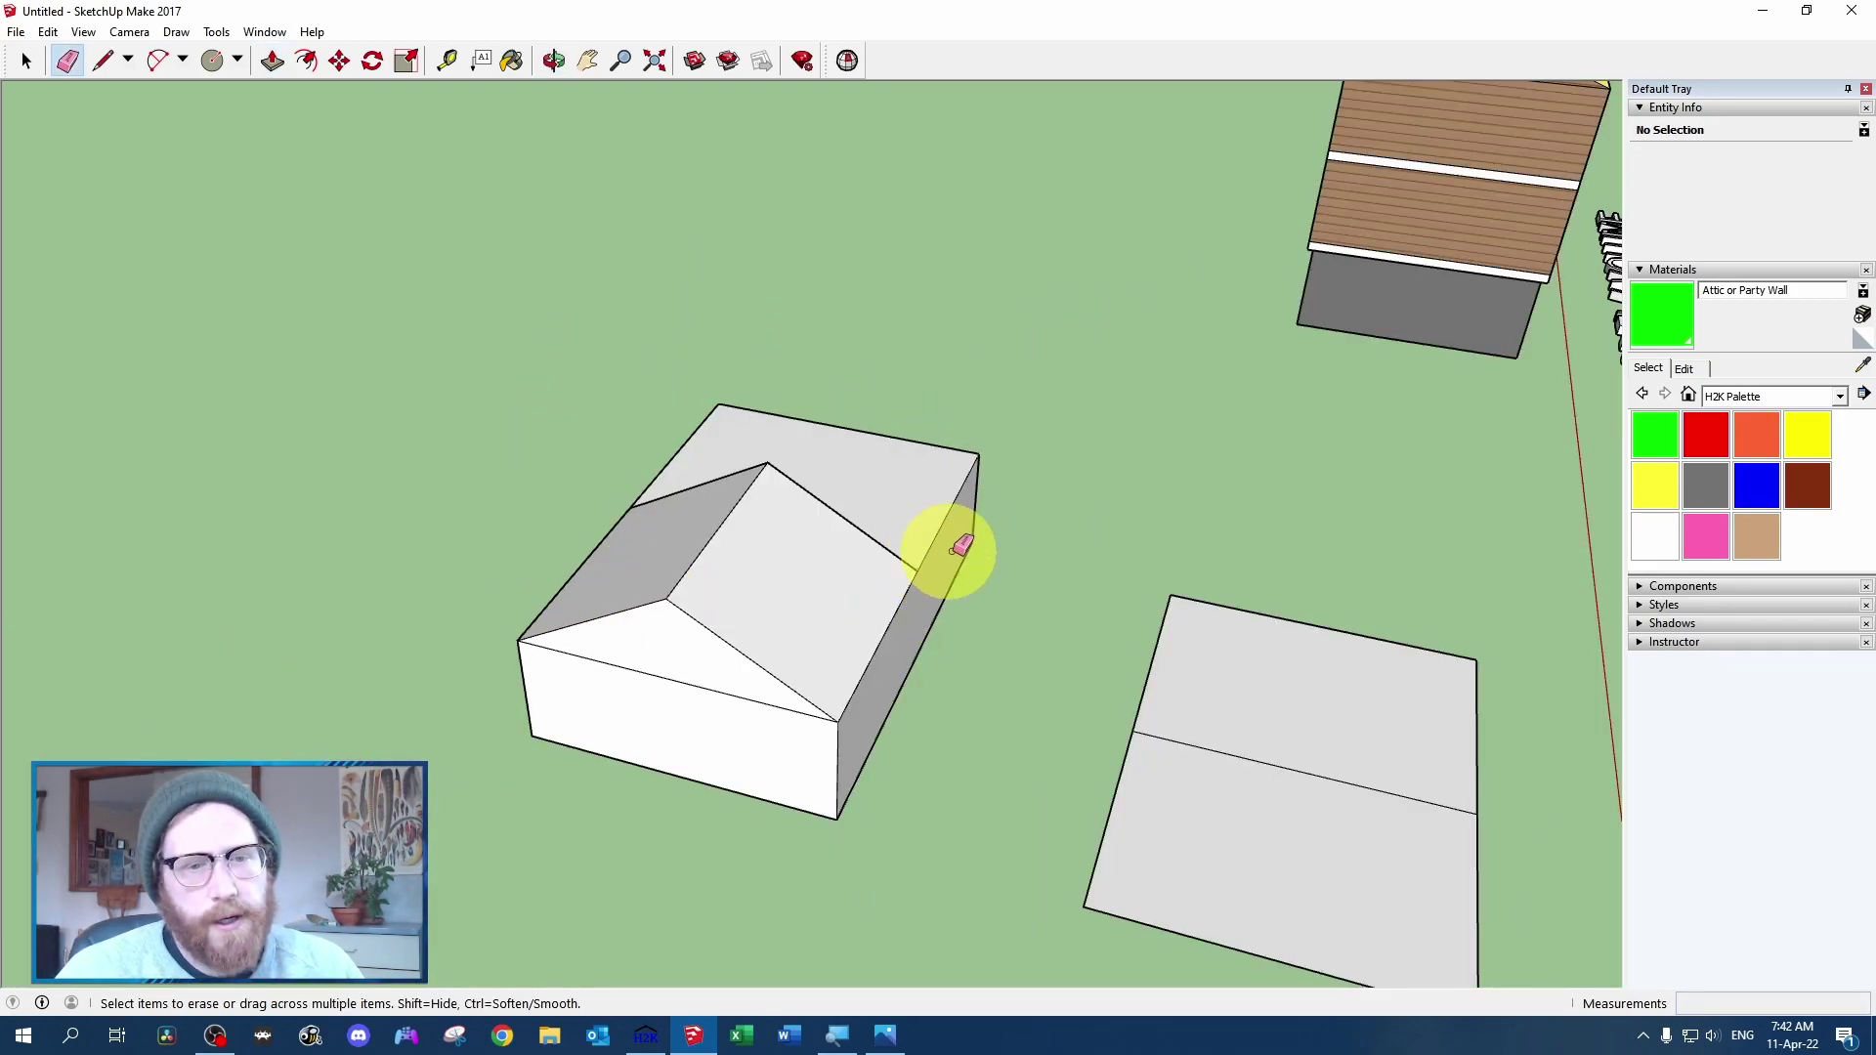
scroll(987, 540, down, 2)
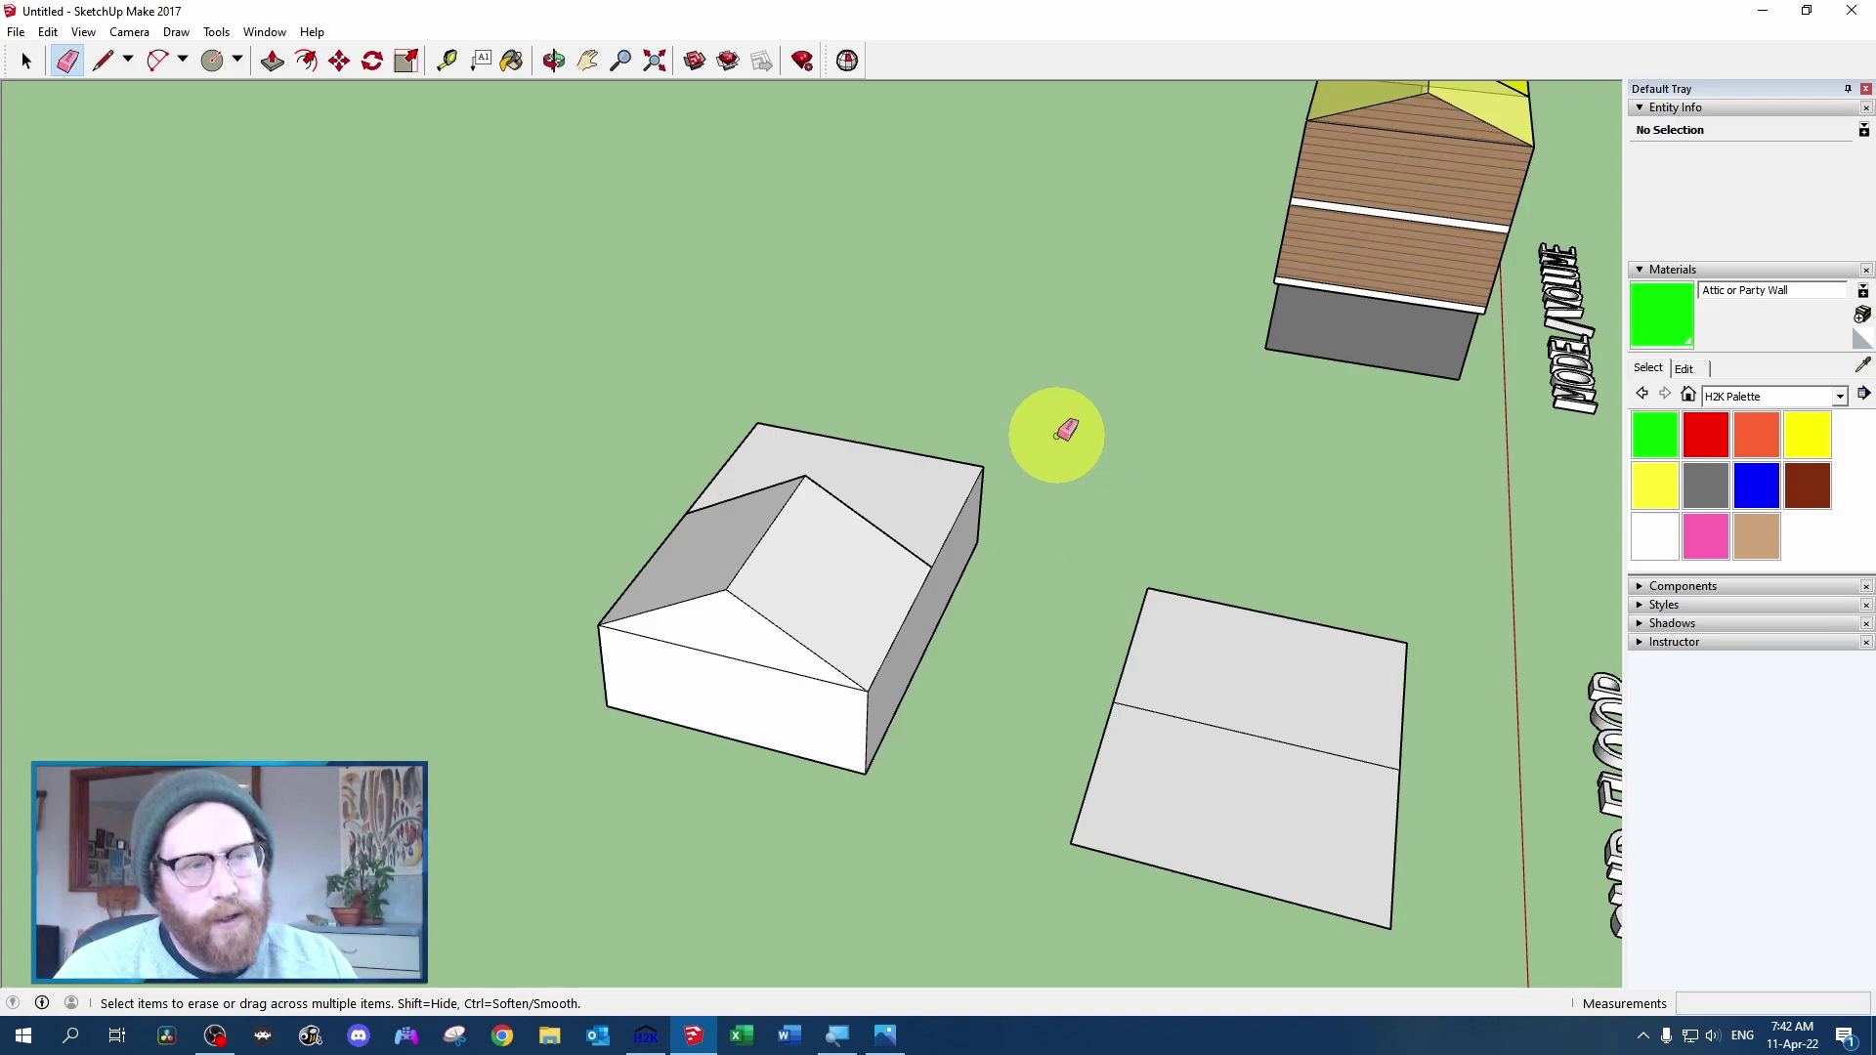
Read the areas of the gable triangle and upper wall face, and check a corner edge
key(l)
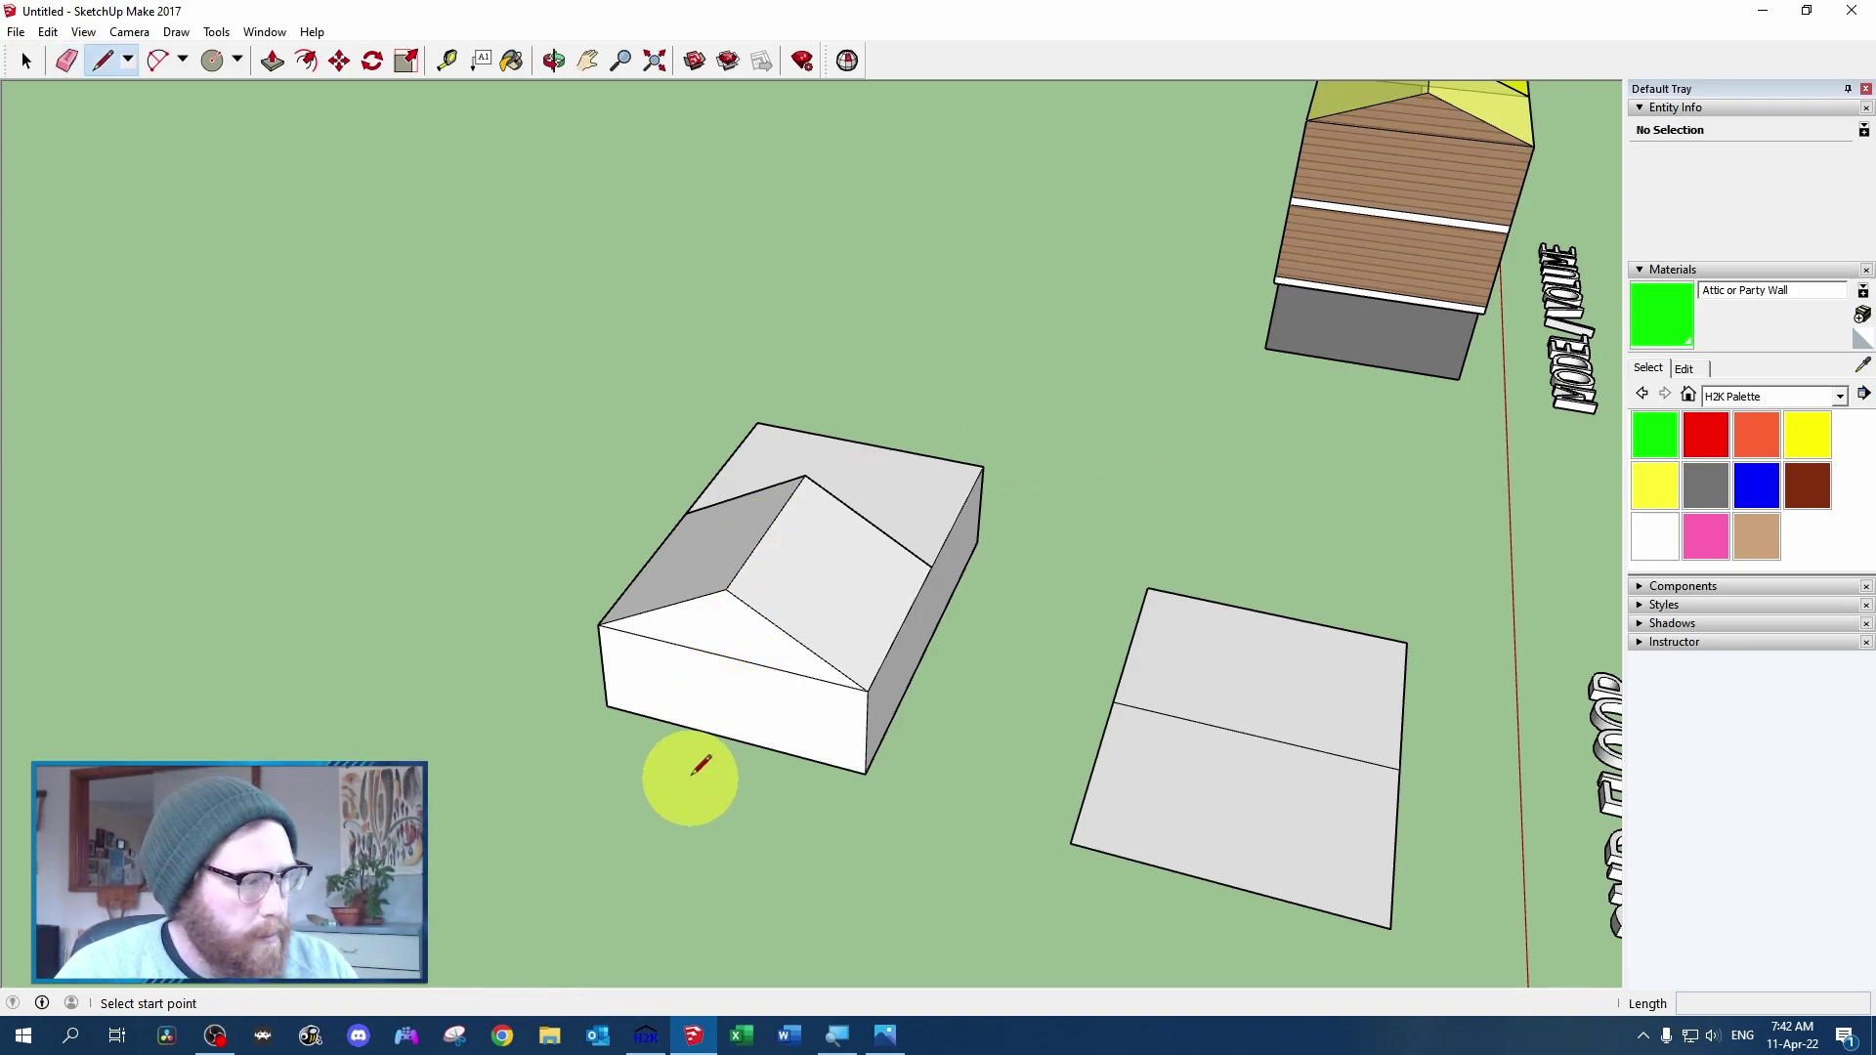
click(724, 737)
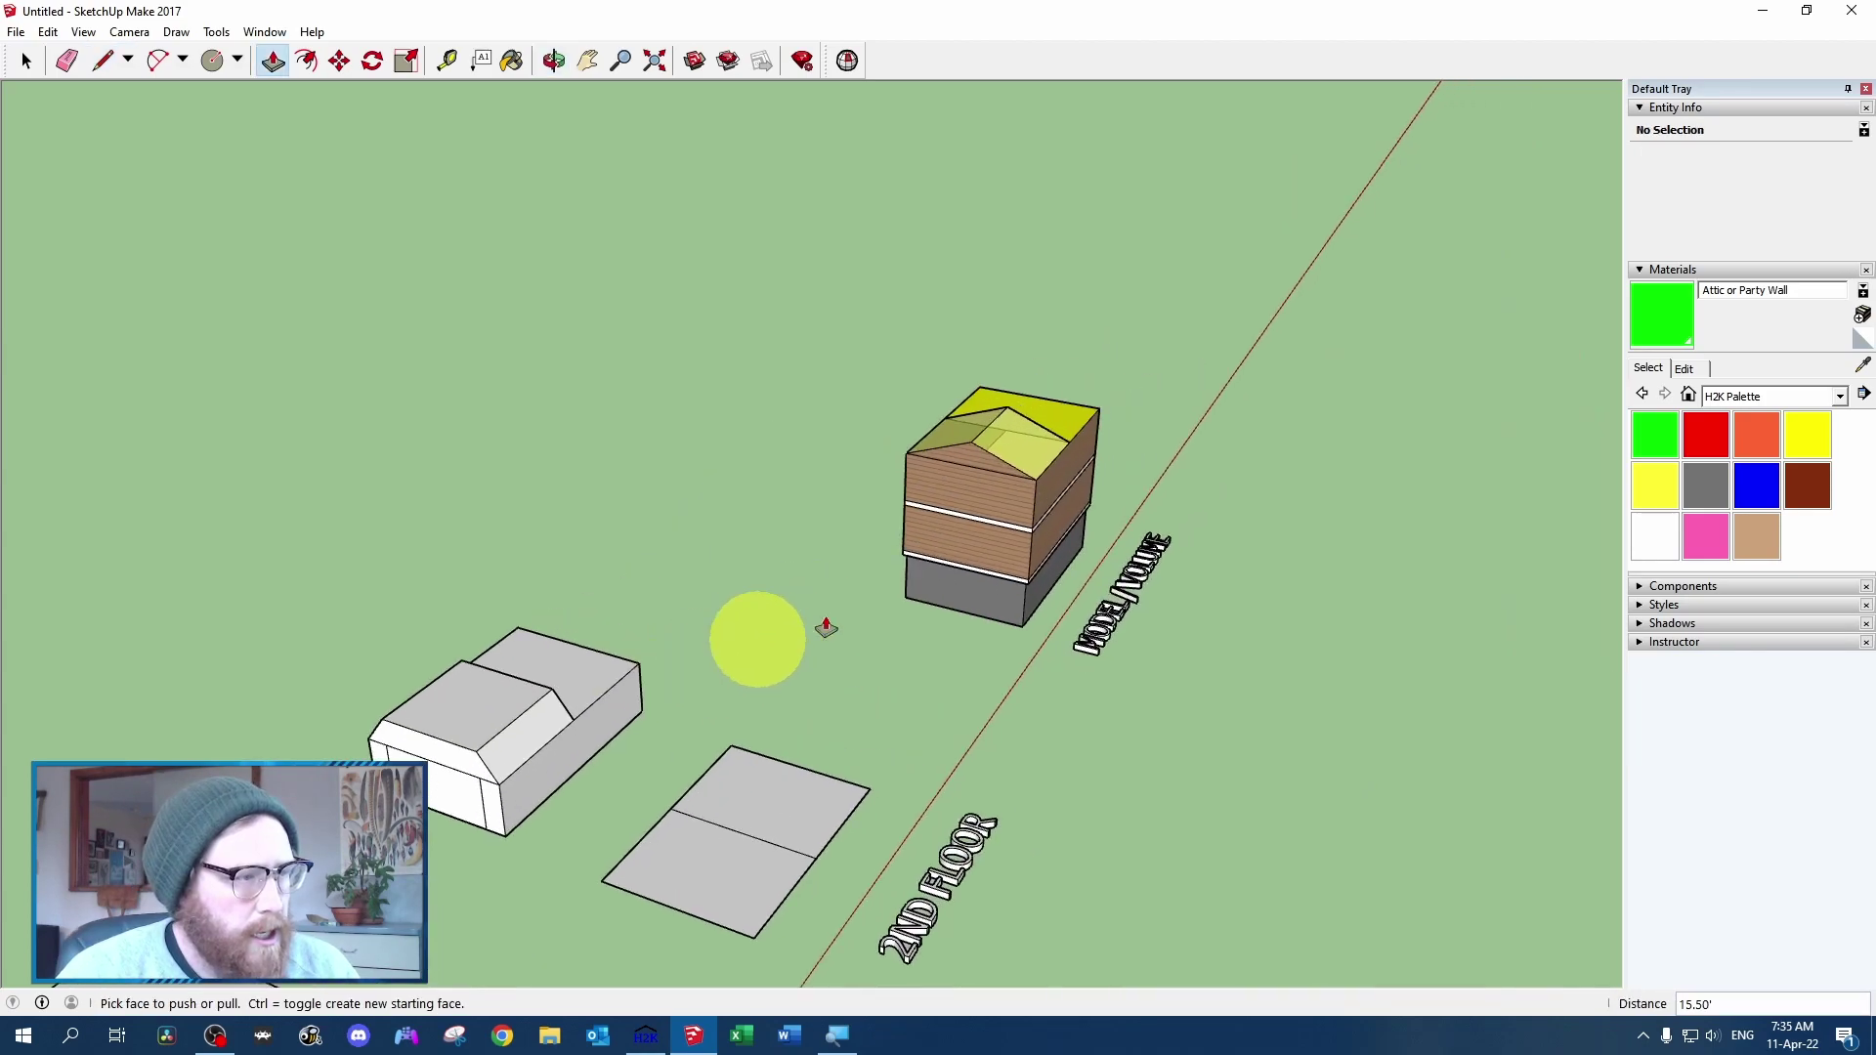
scroll(922, 477, up, 10)
drag(951, 449, 838, 449)
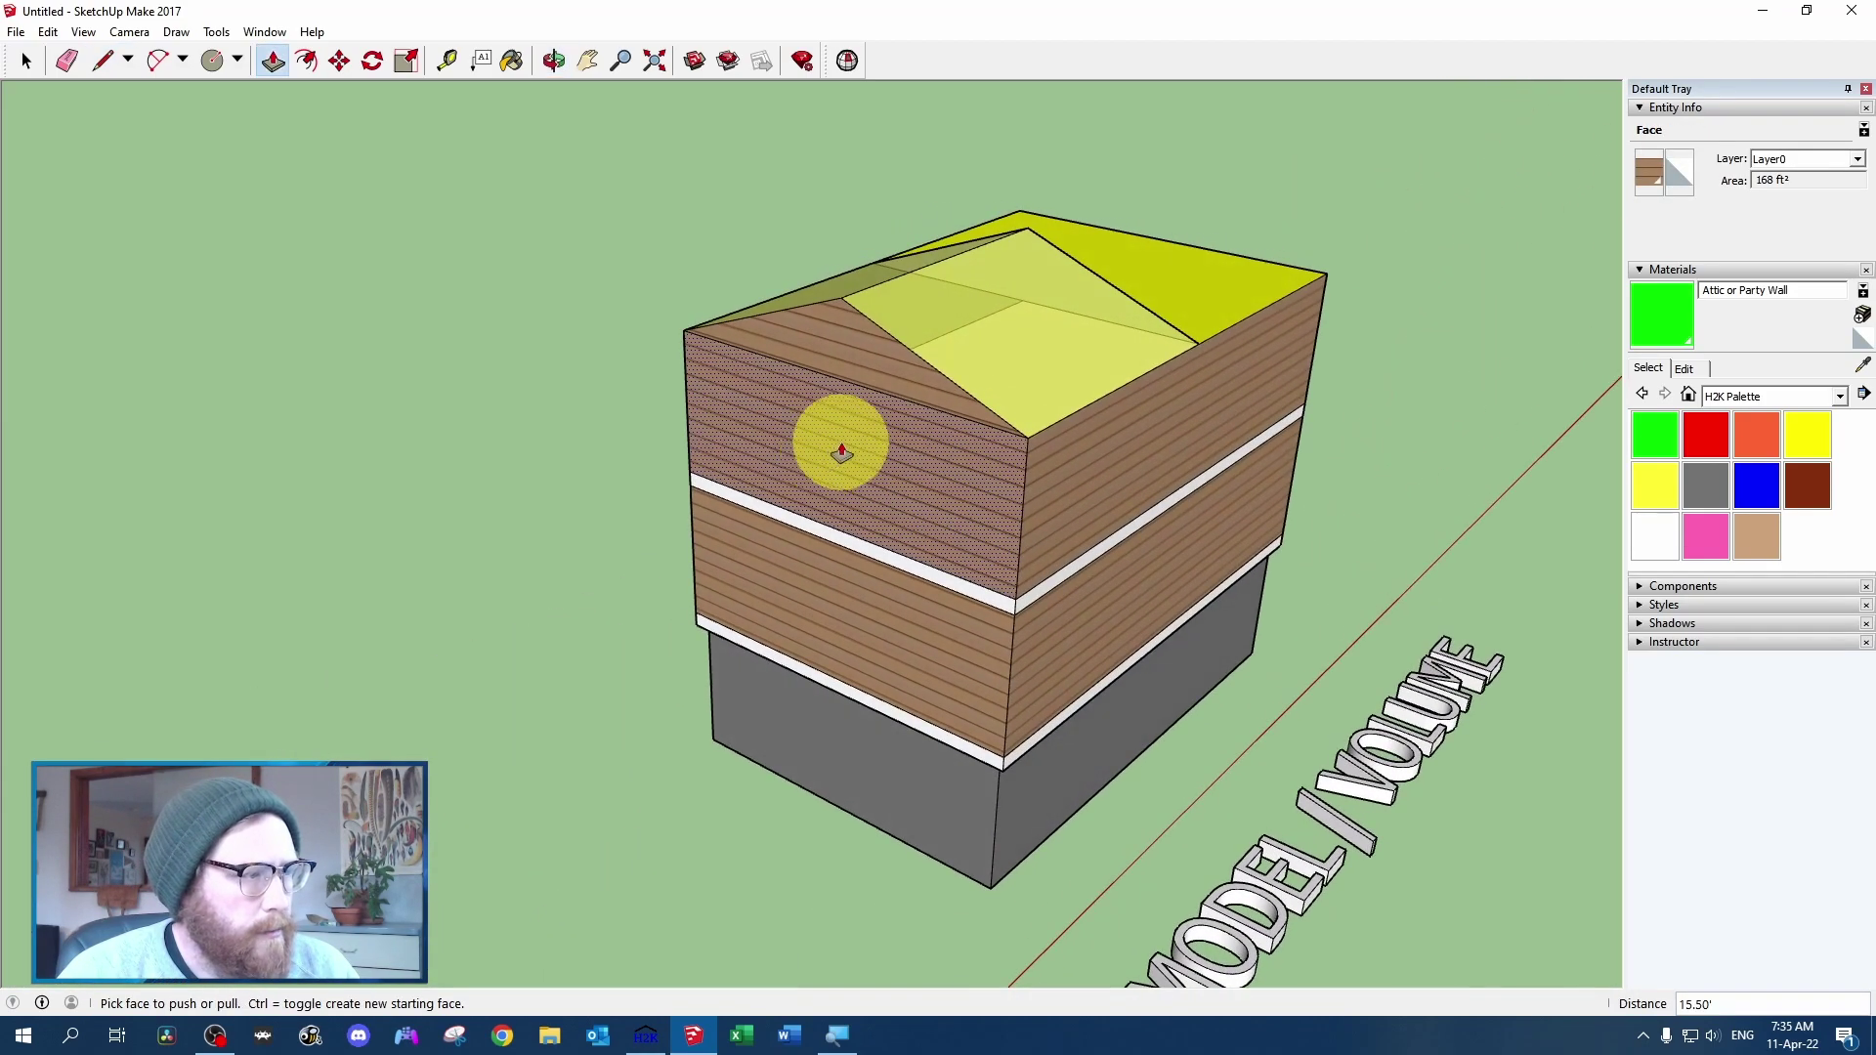
key(space)
key(ctrl+t)
click(845, 356)
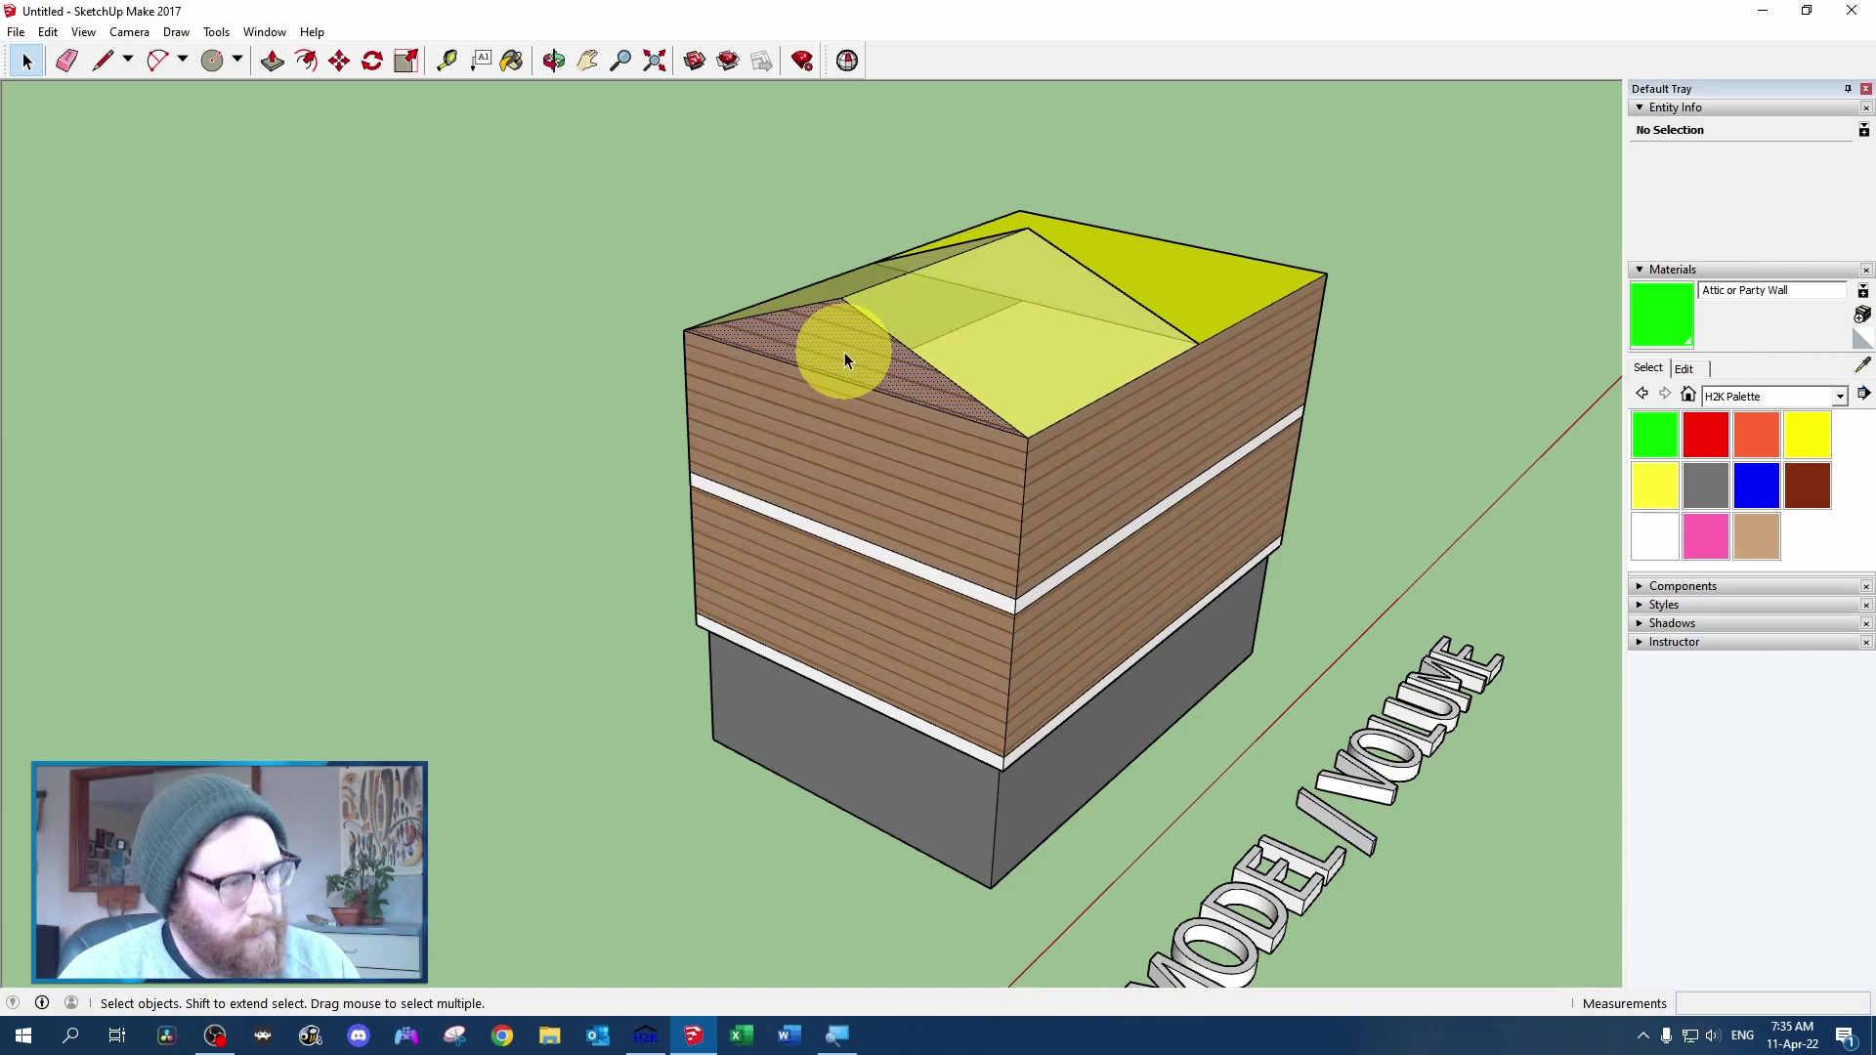
click(834, 444)
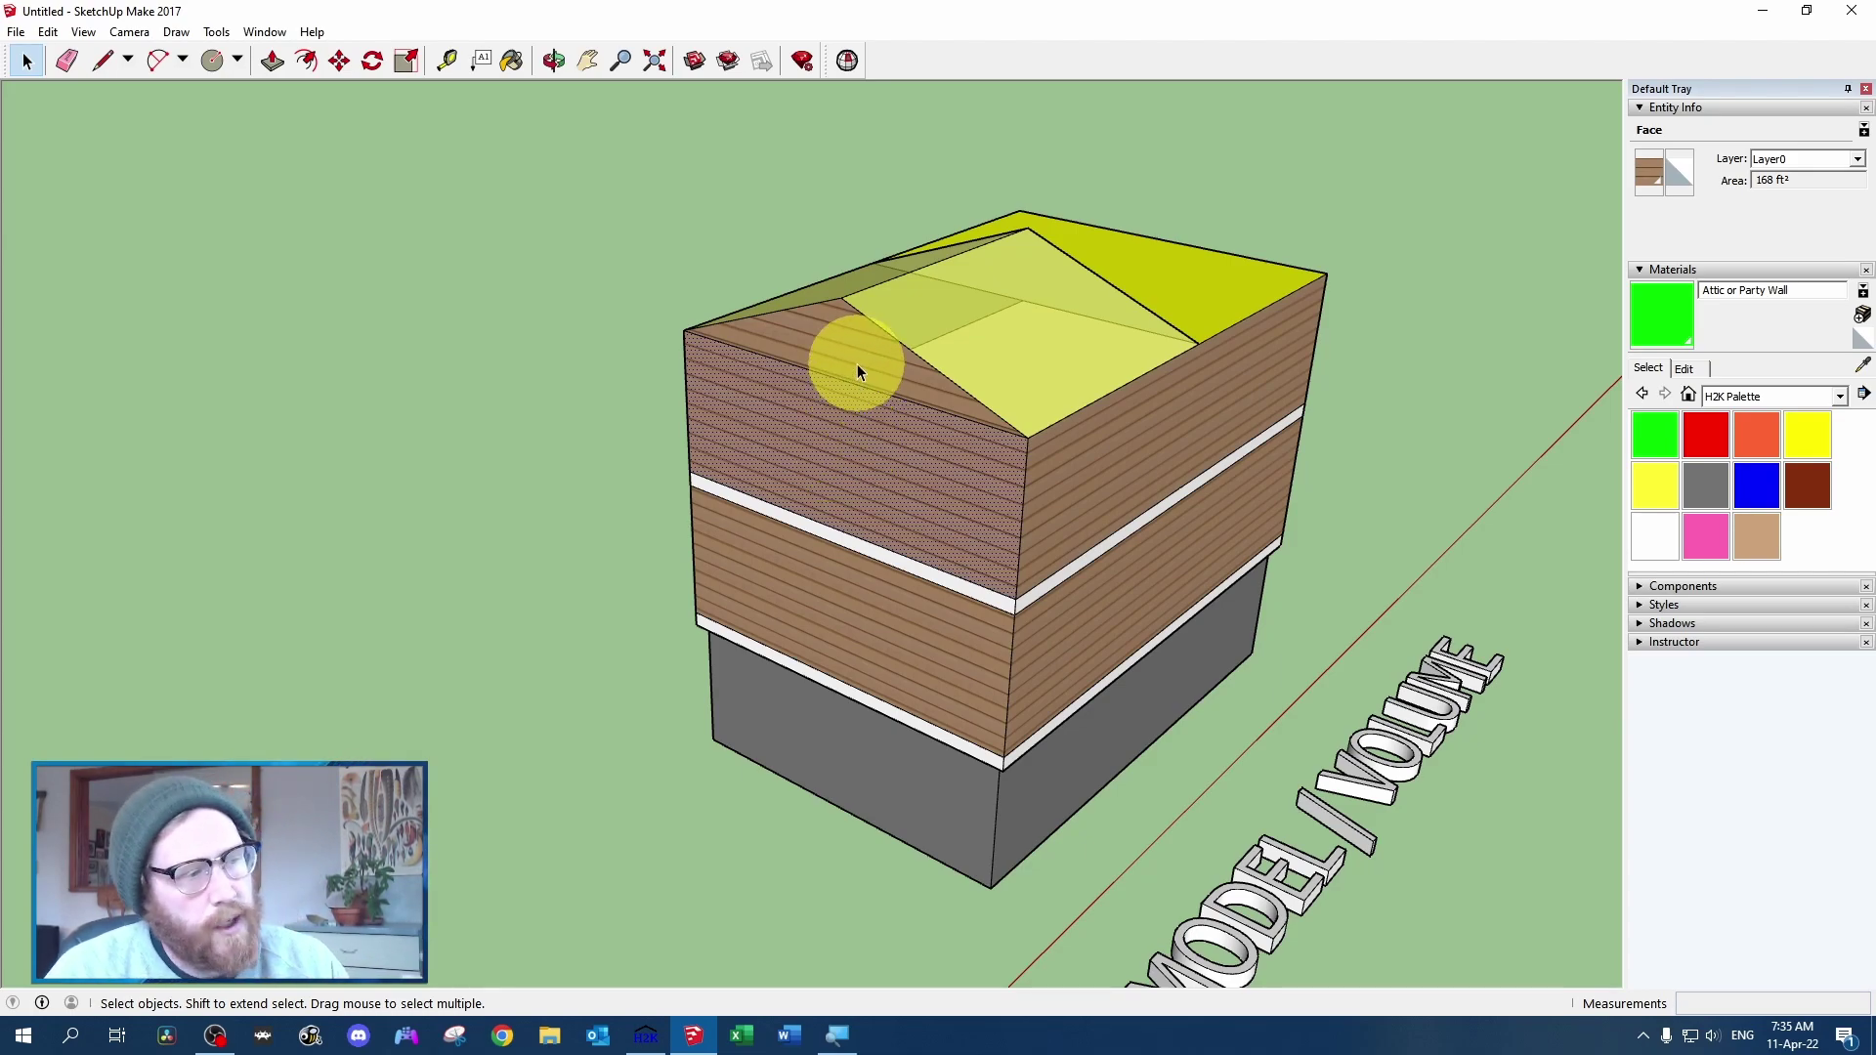
click(858, 370)
ctrl+click(867, 431)
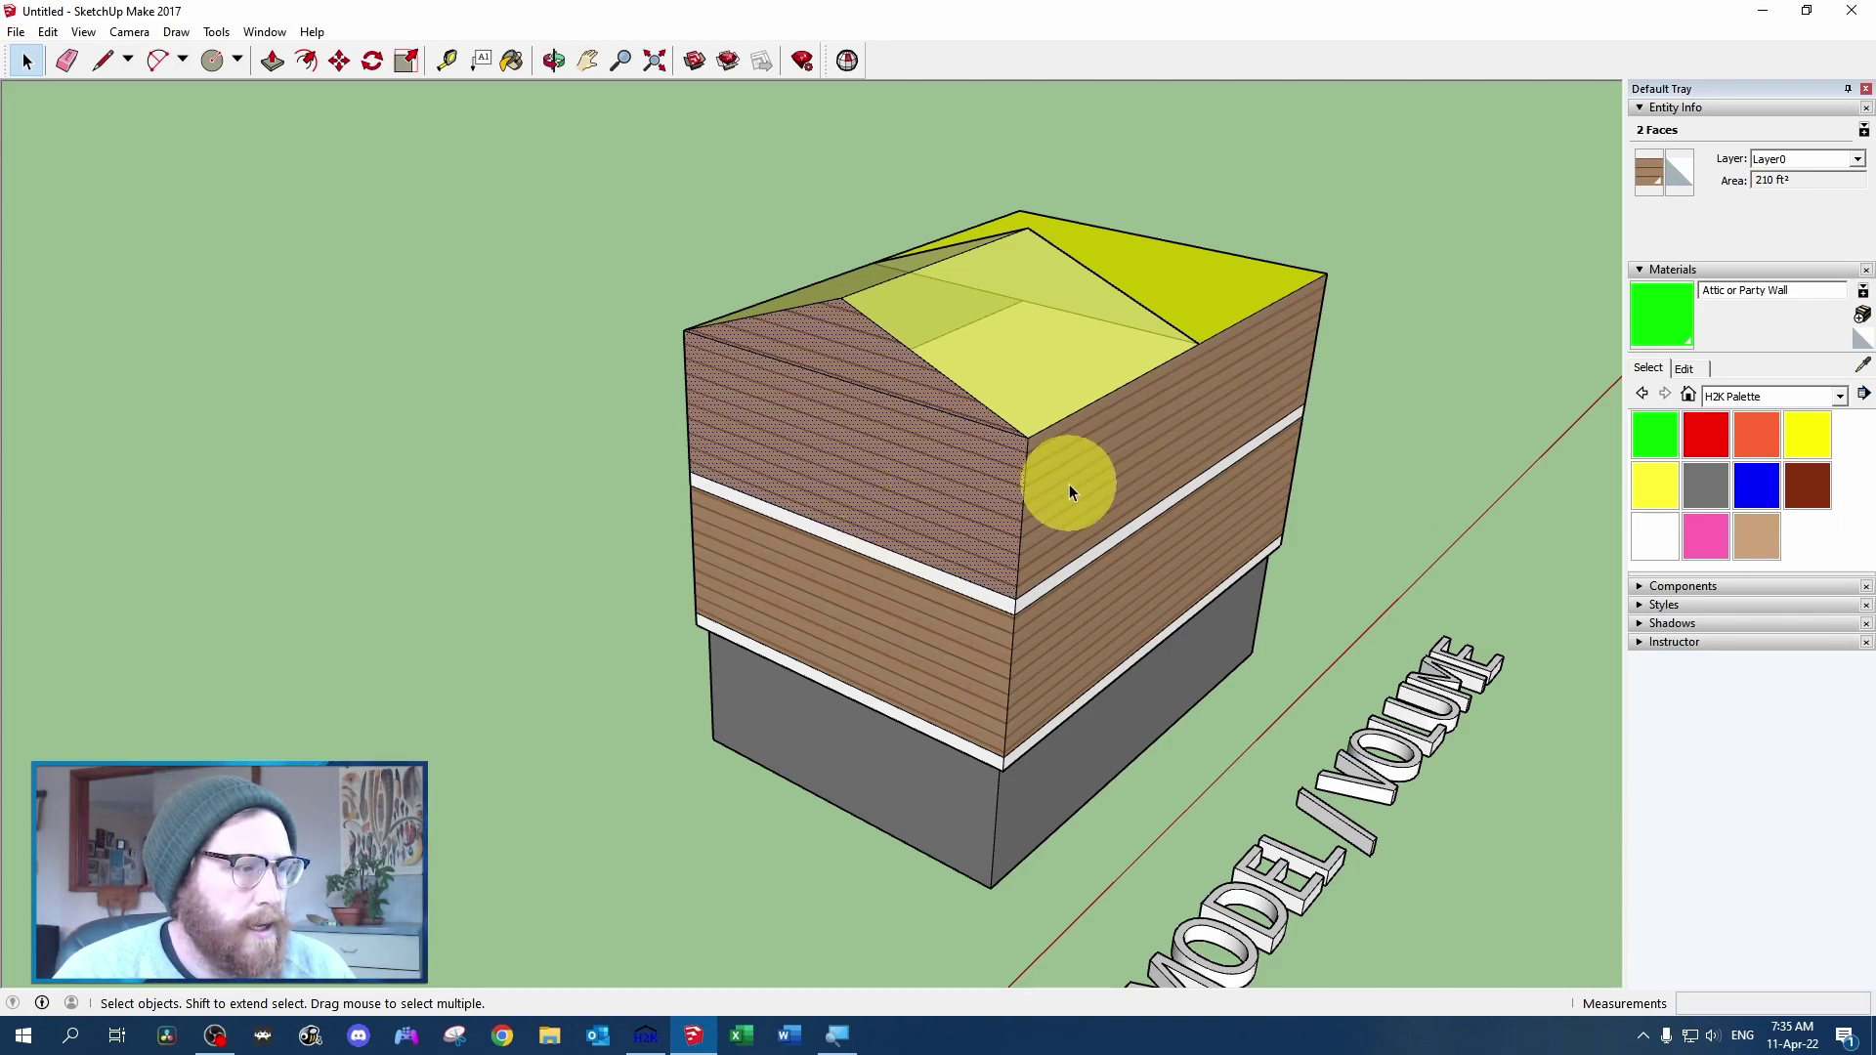
click(1023, 494)
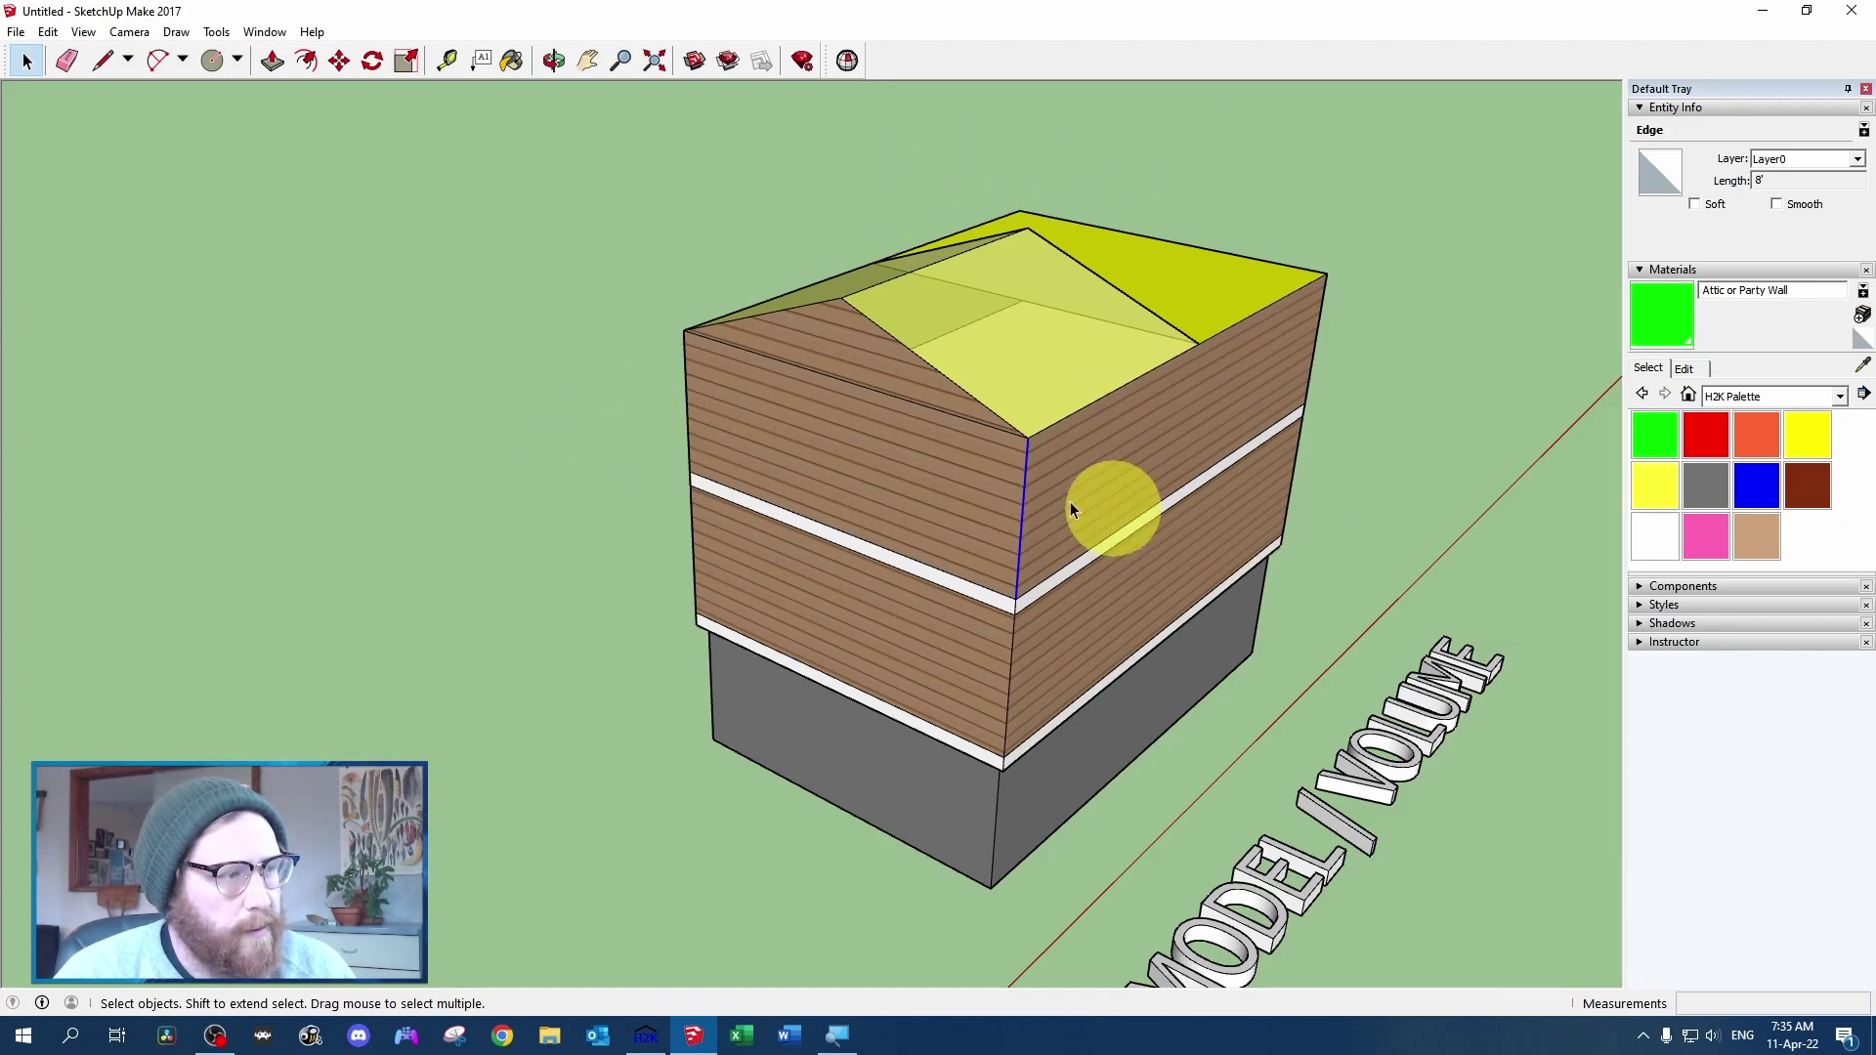
Select the five top-storey wall and gable faces for a total area of 874 ft²
click(843, 346)
shift+click(1275, 368)
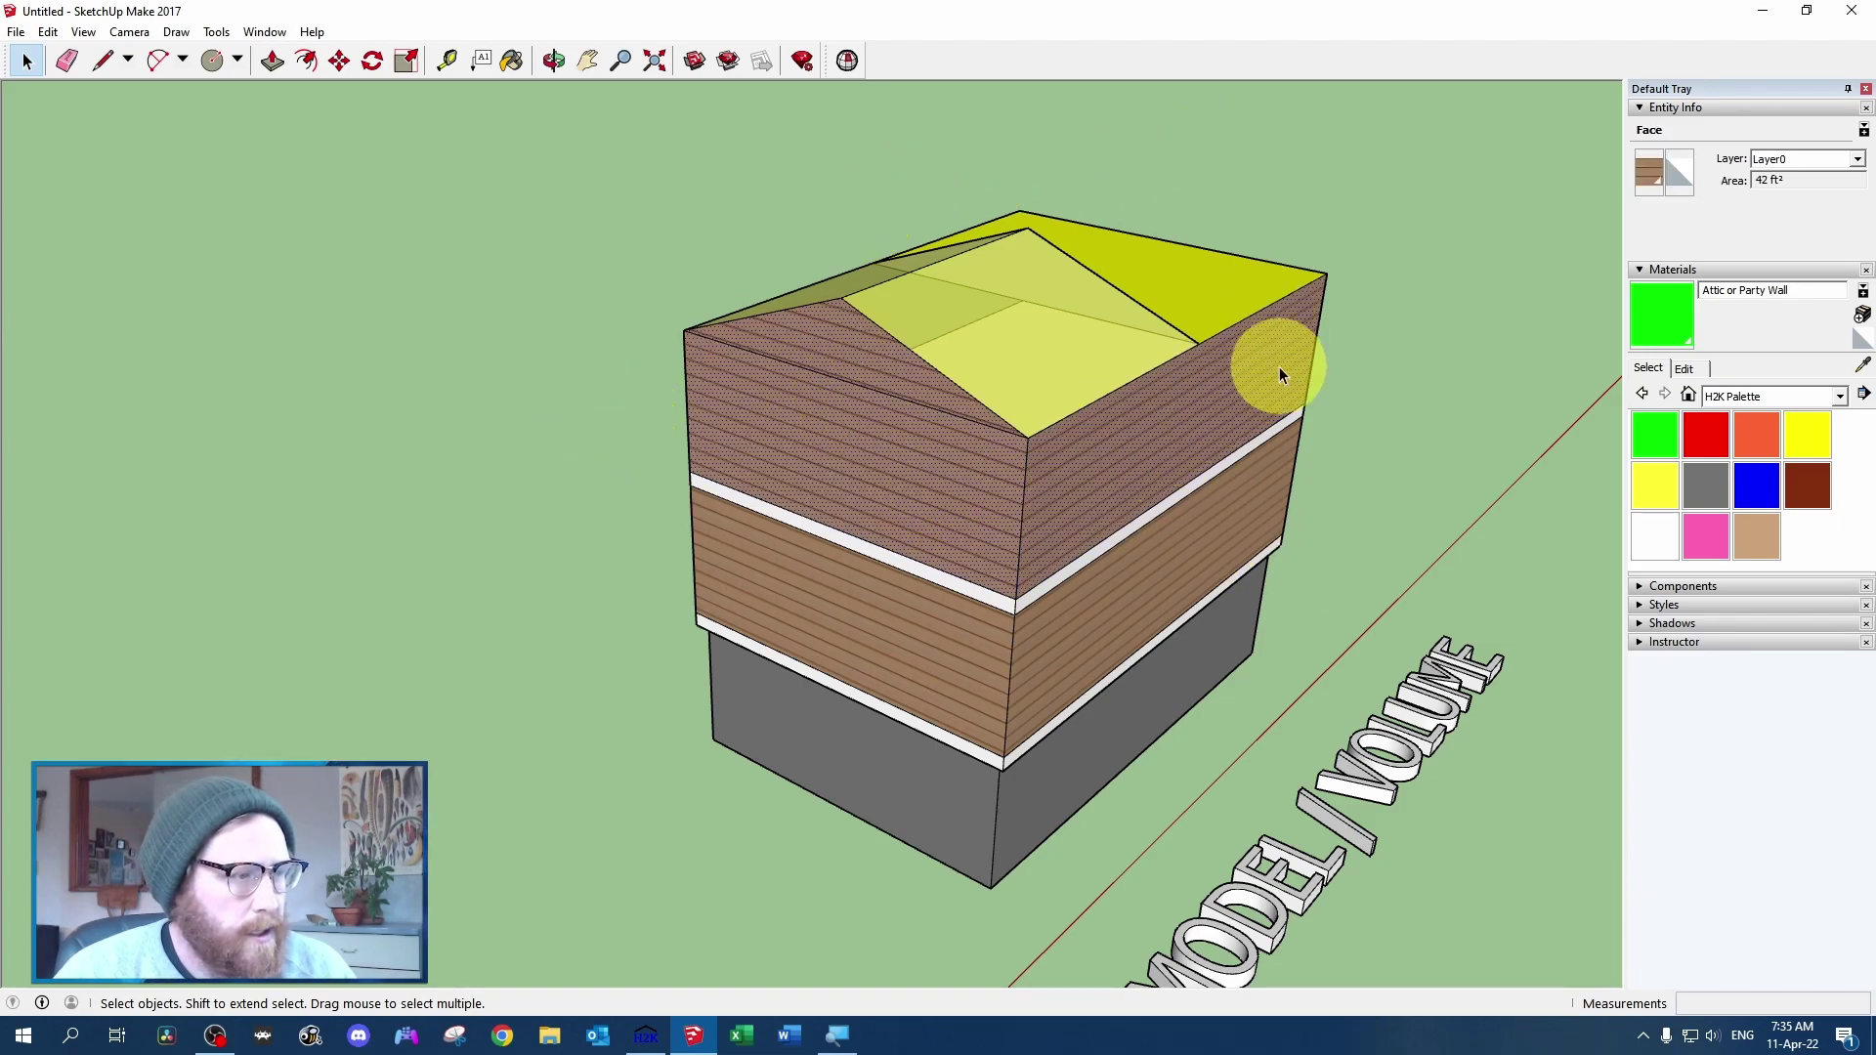
drag(1278, 365, 84, 586)
shift+click(959, 566)
drag(1081, 528, 643, 506)
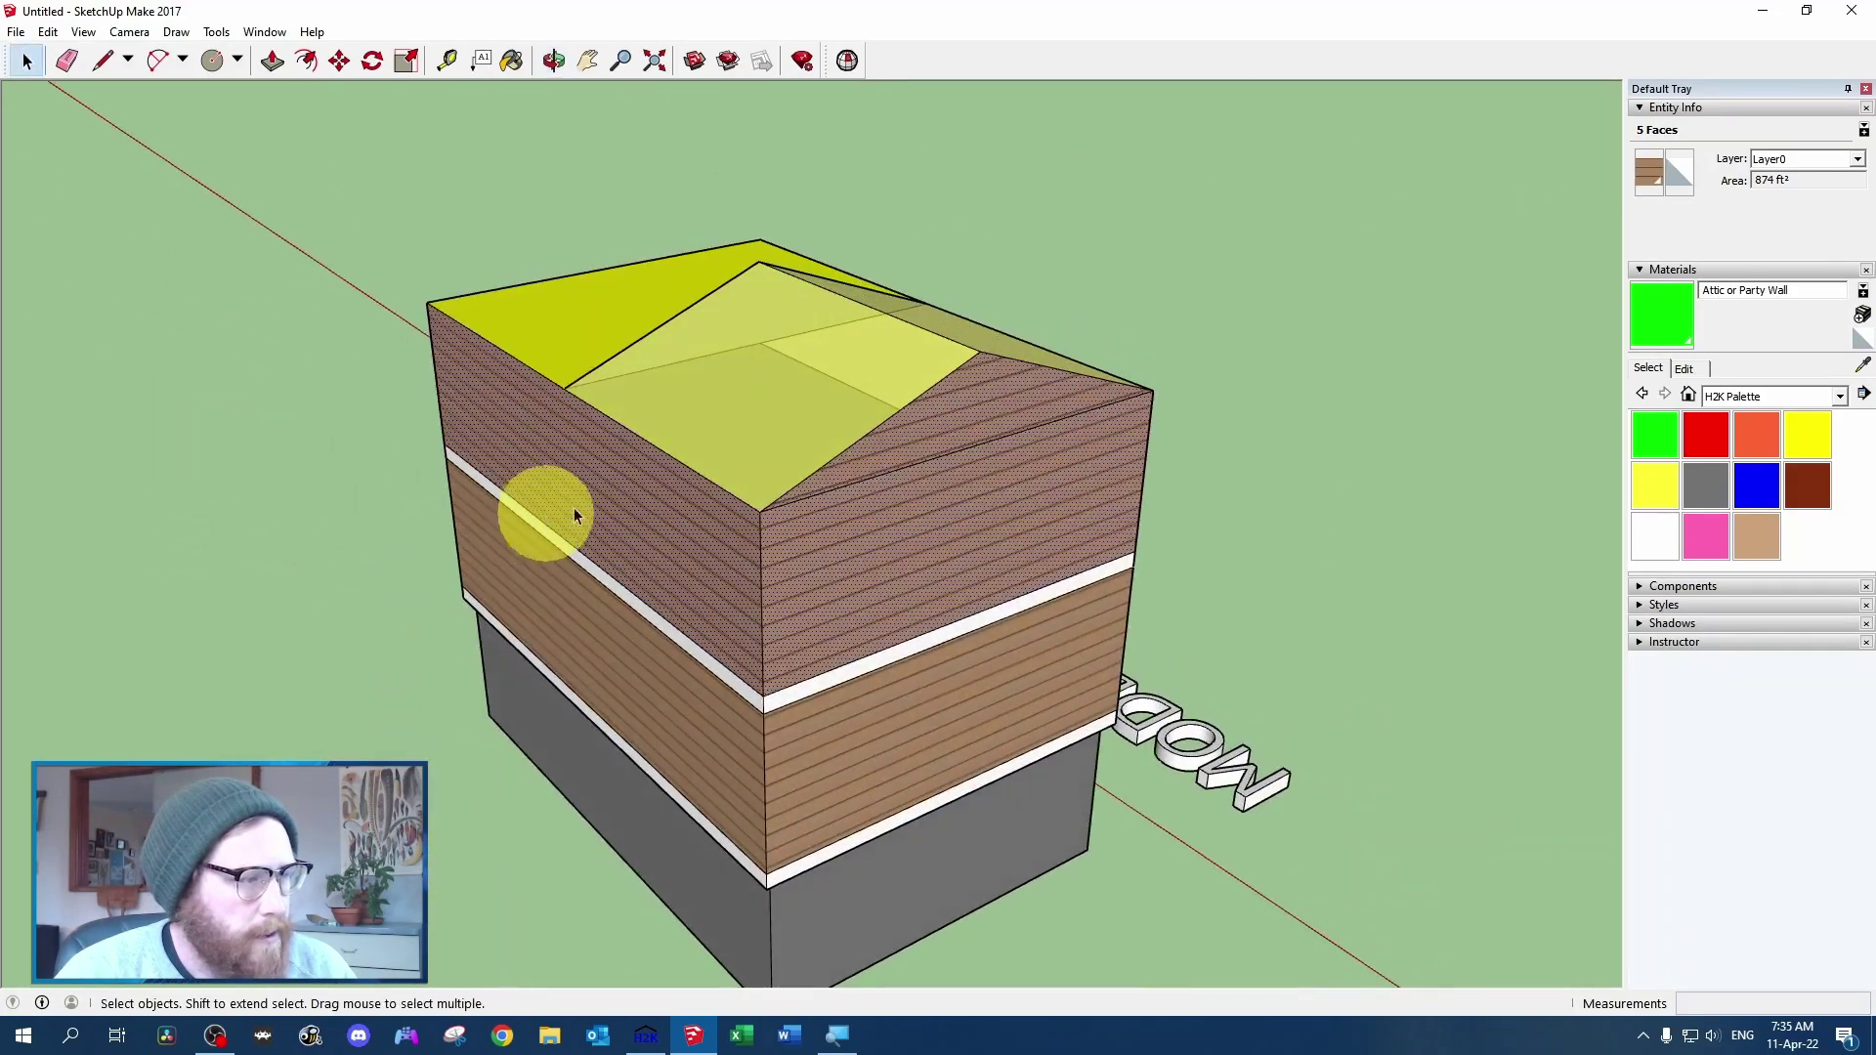
double_click(1775, 178)
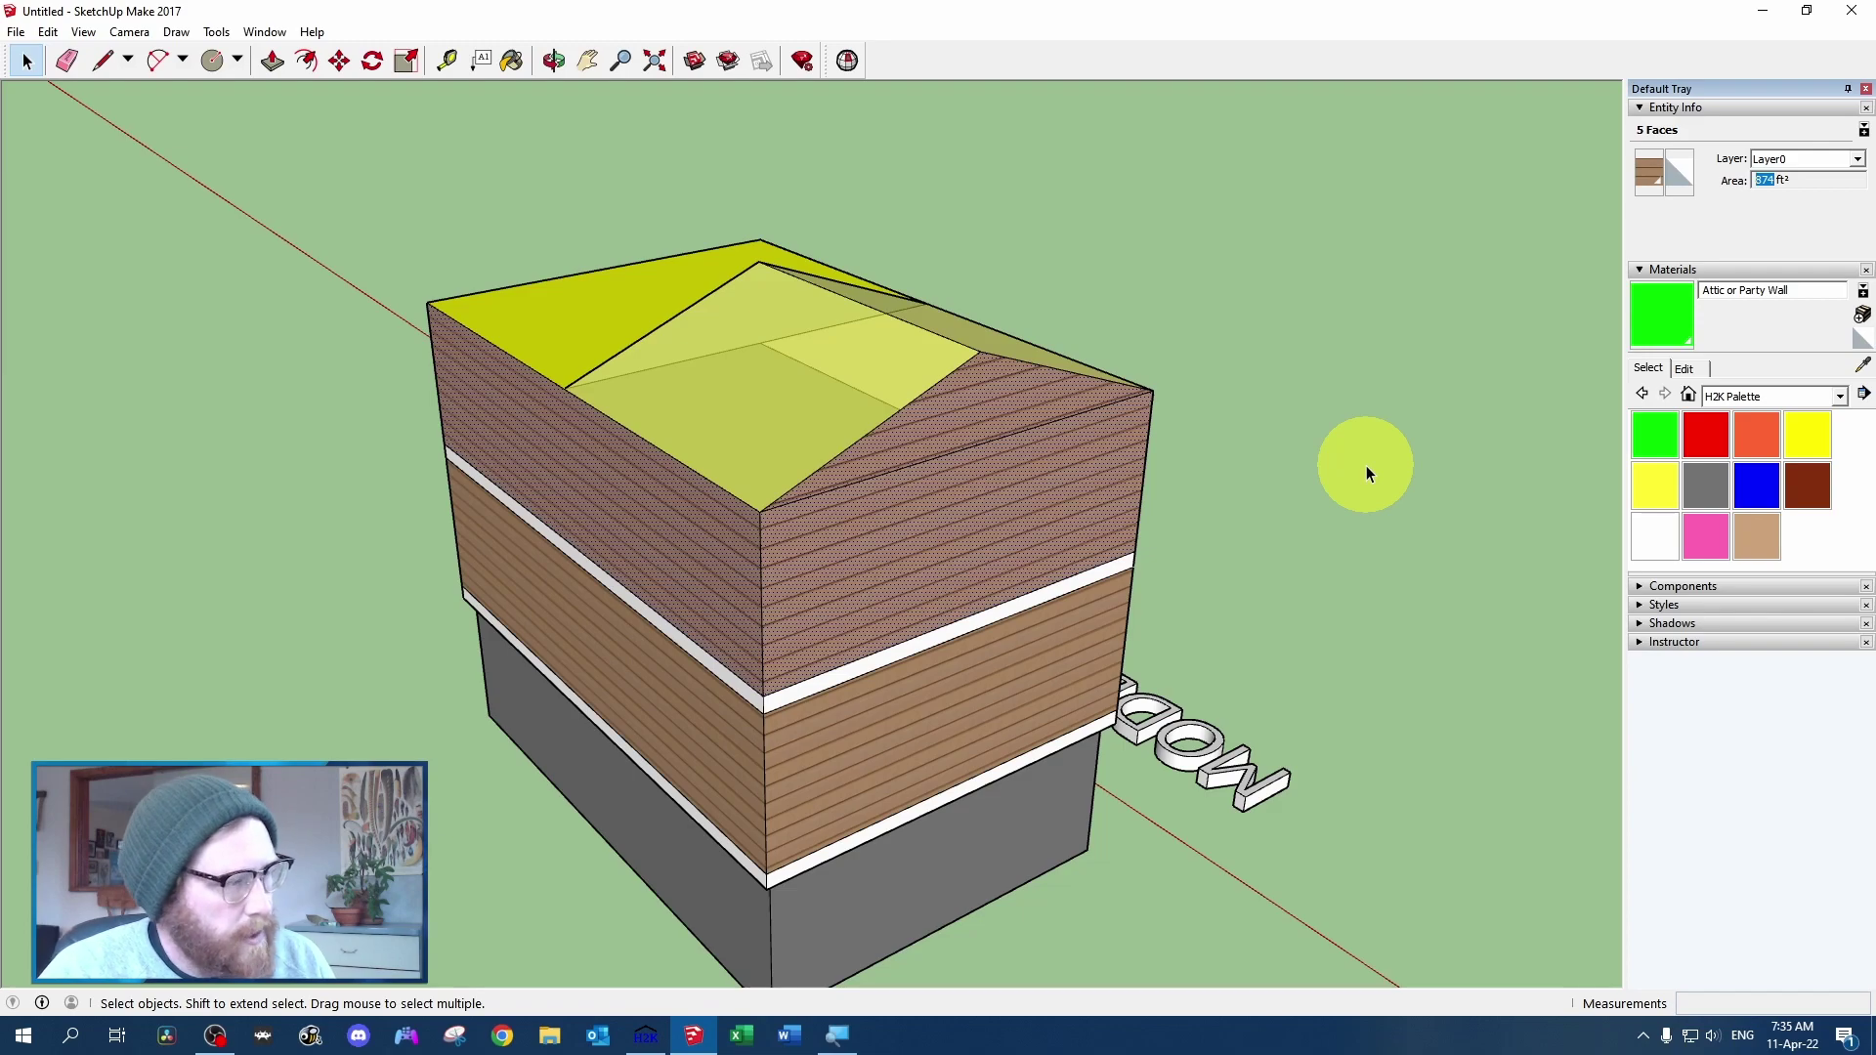
key(o)
drag(1372, 459, 1100, 587)
key(space)
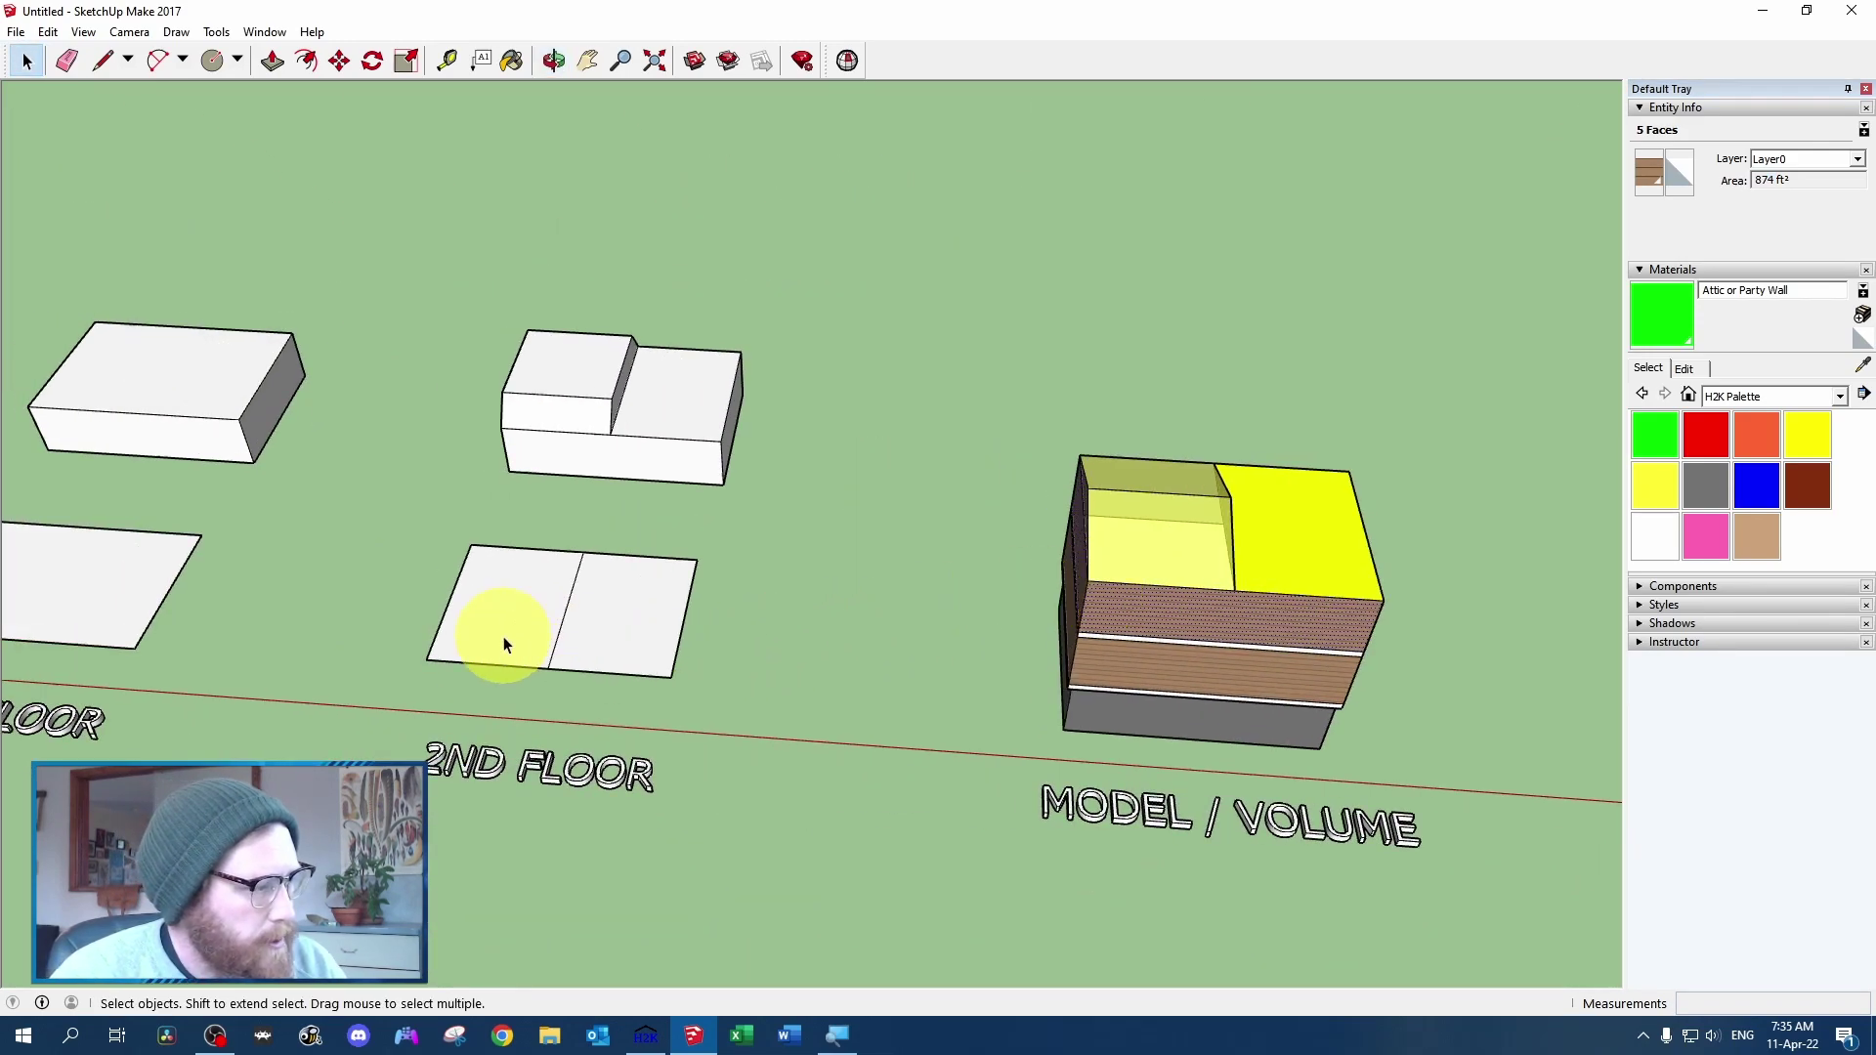
Erase the 2ND FLOOR middle edge and select its edges to read the 104' perimeter
click(565, 616)
key(e)
click(565, 616)
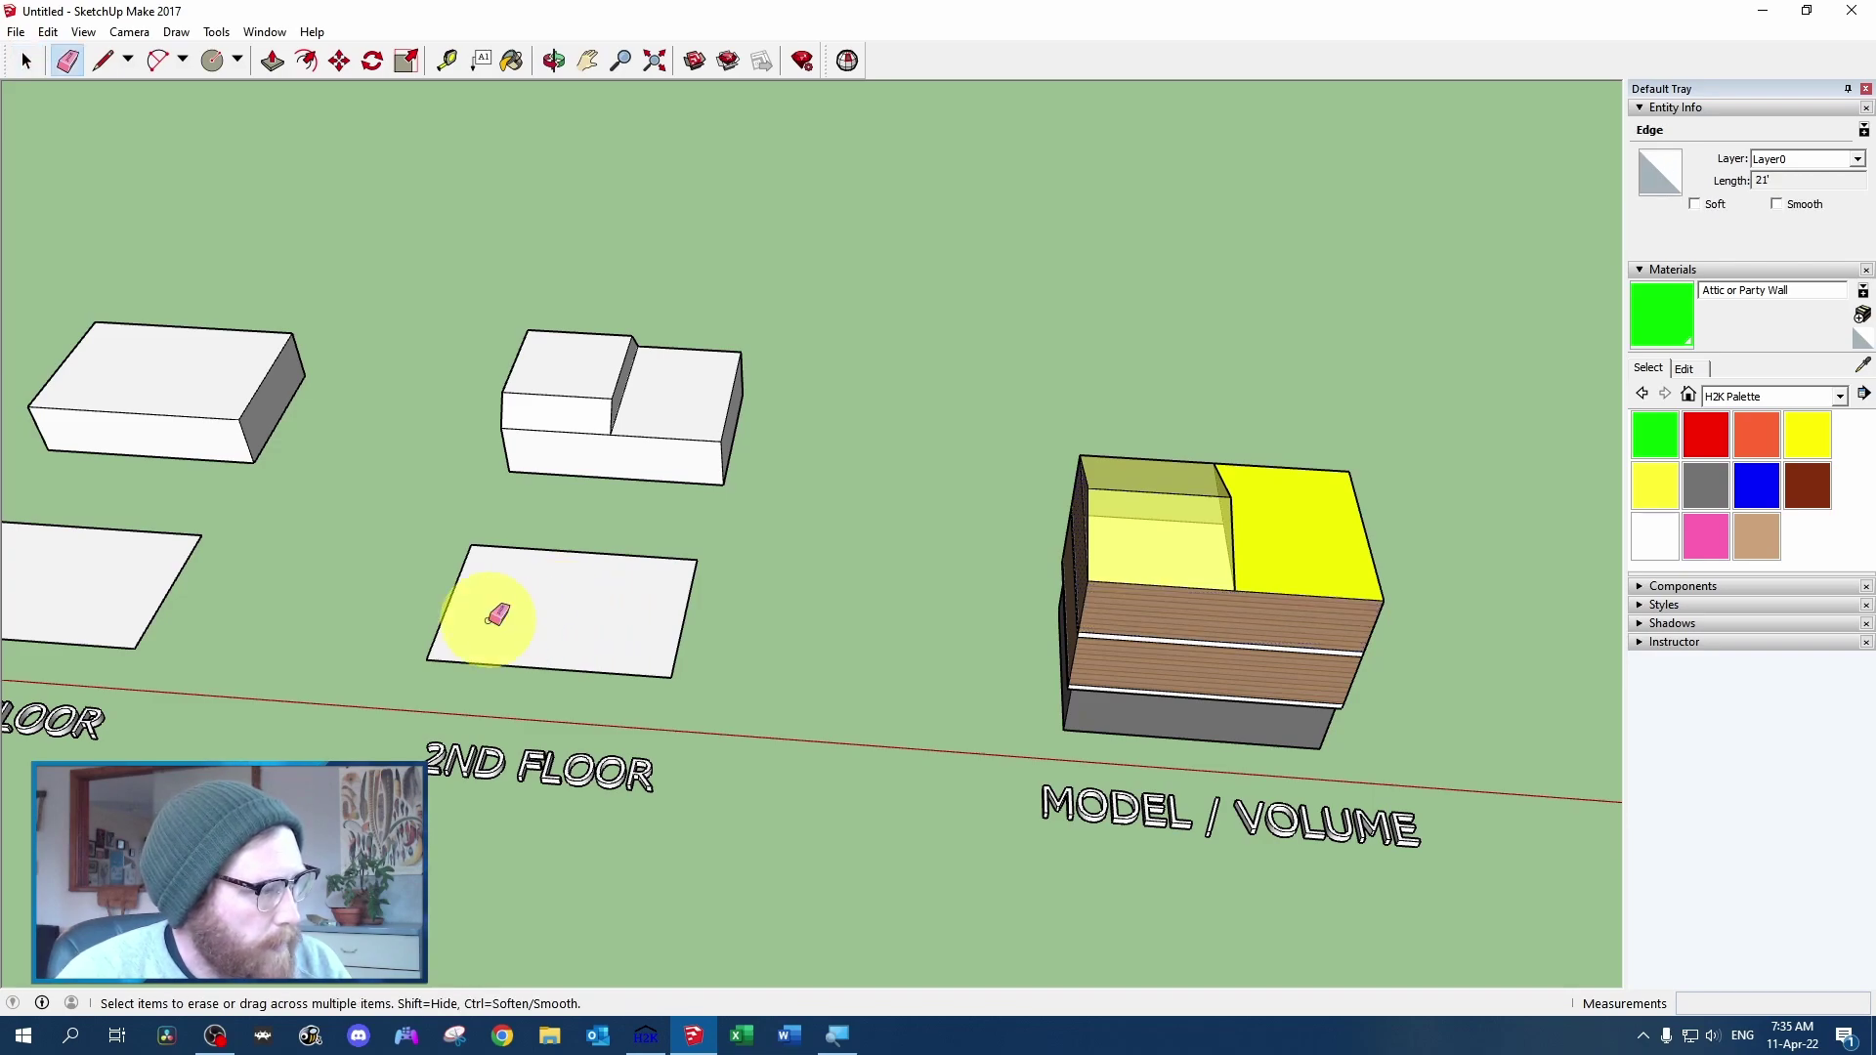
key(space)
double_click(554, 615)
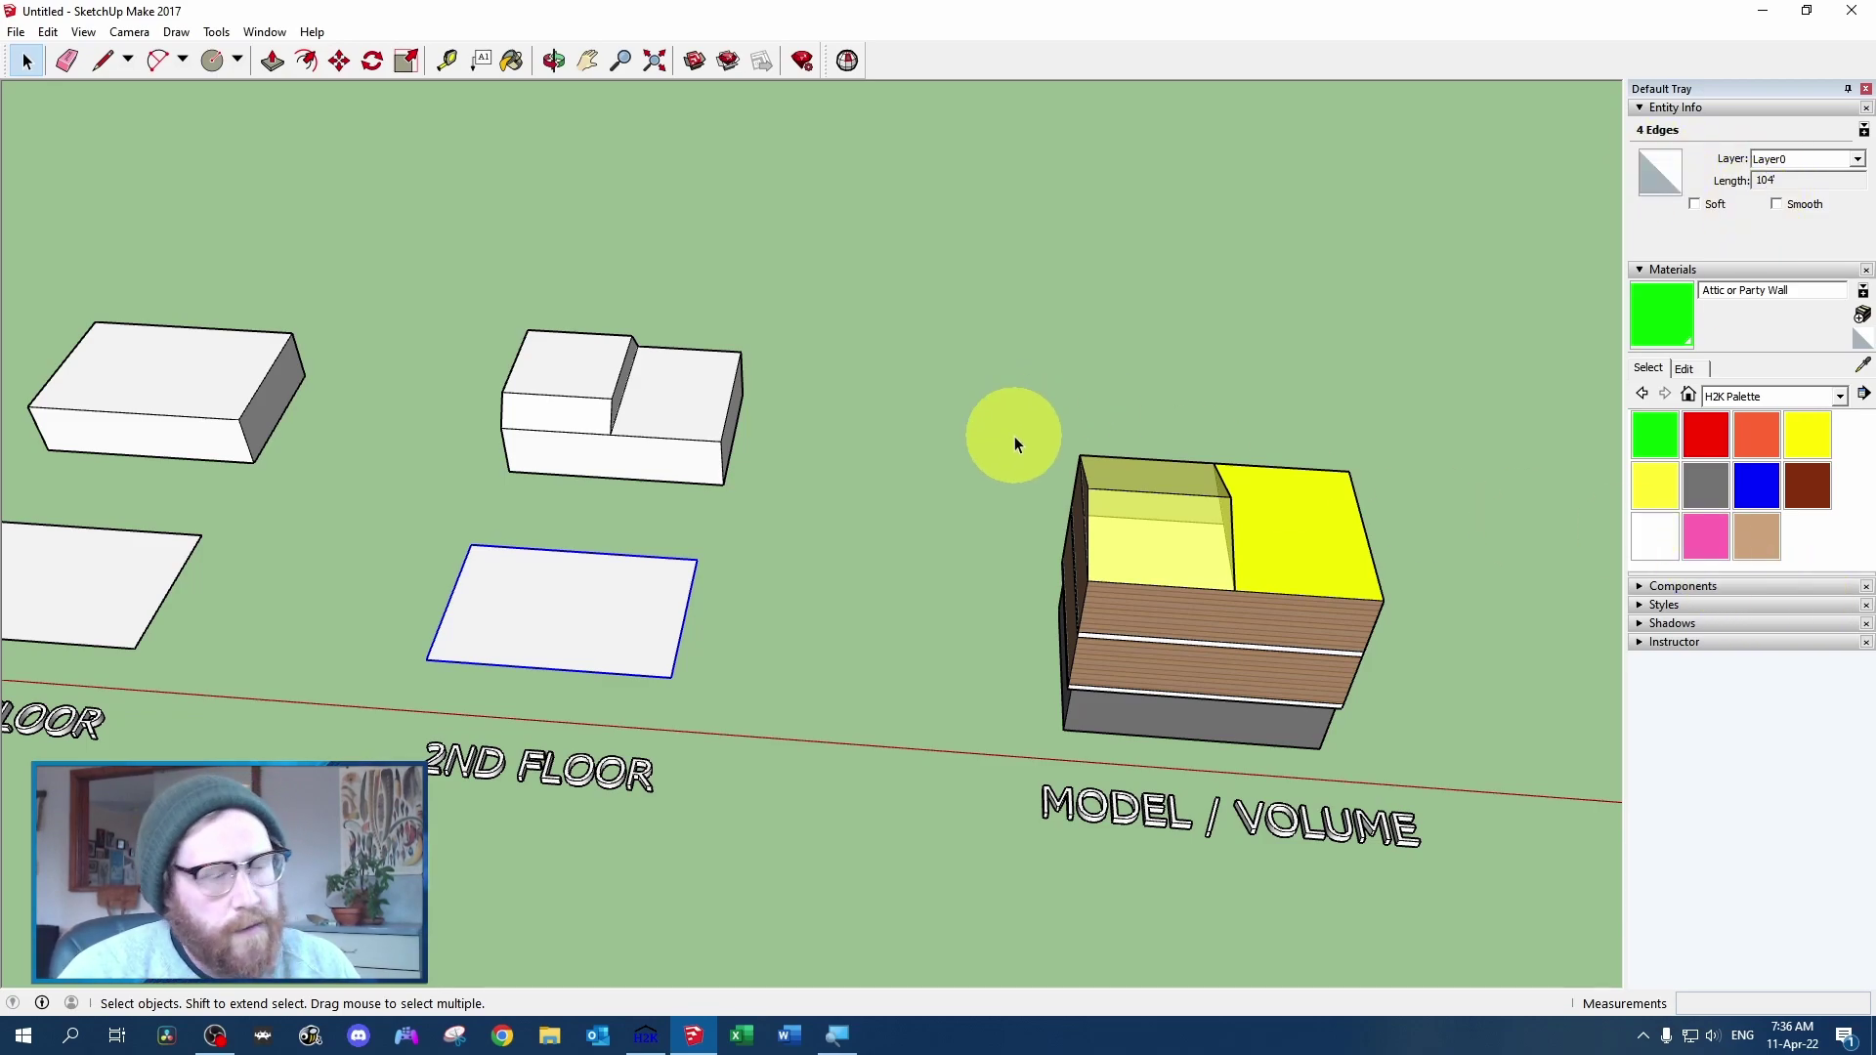
Check the gable face's area, then reselect the 2ND FLOOR rectangle
drag(981, 486, 1183, 481)
scroll(1182, 481, up, 3)
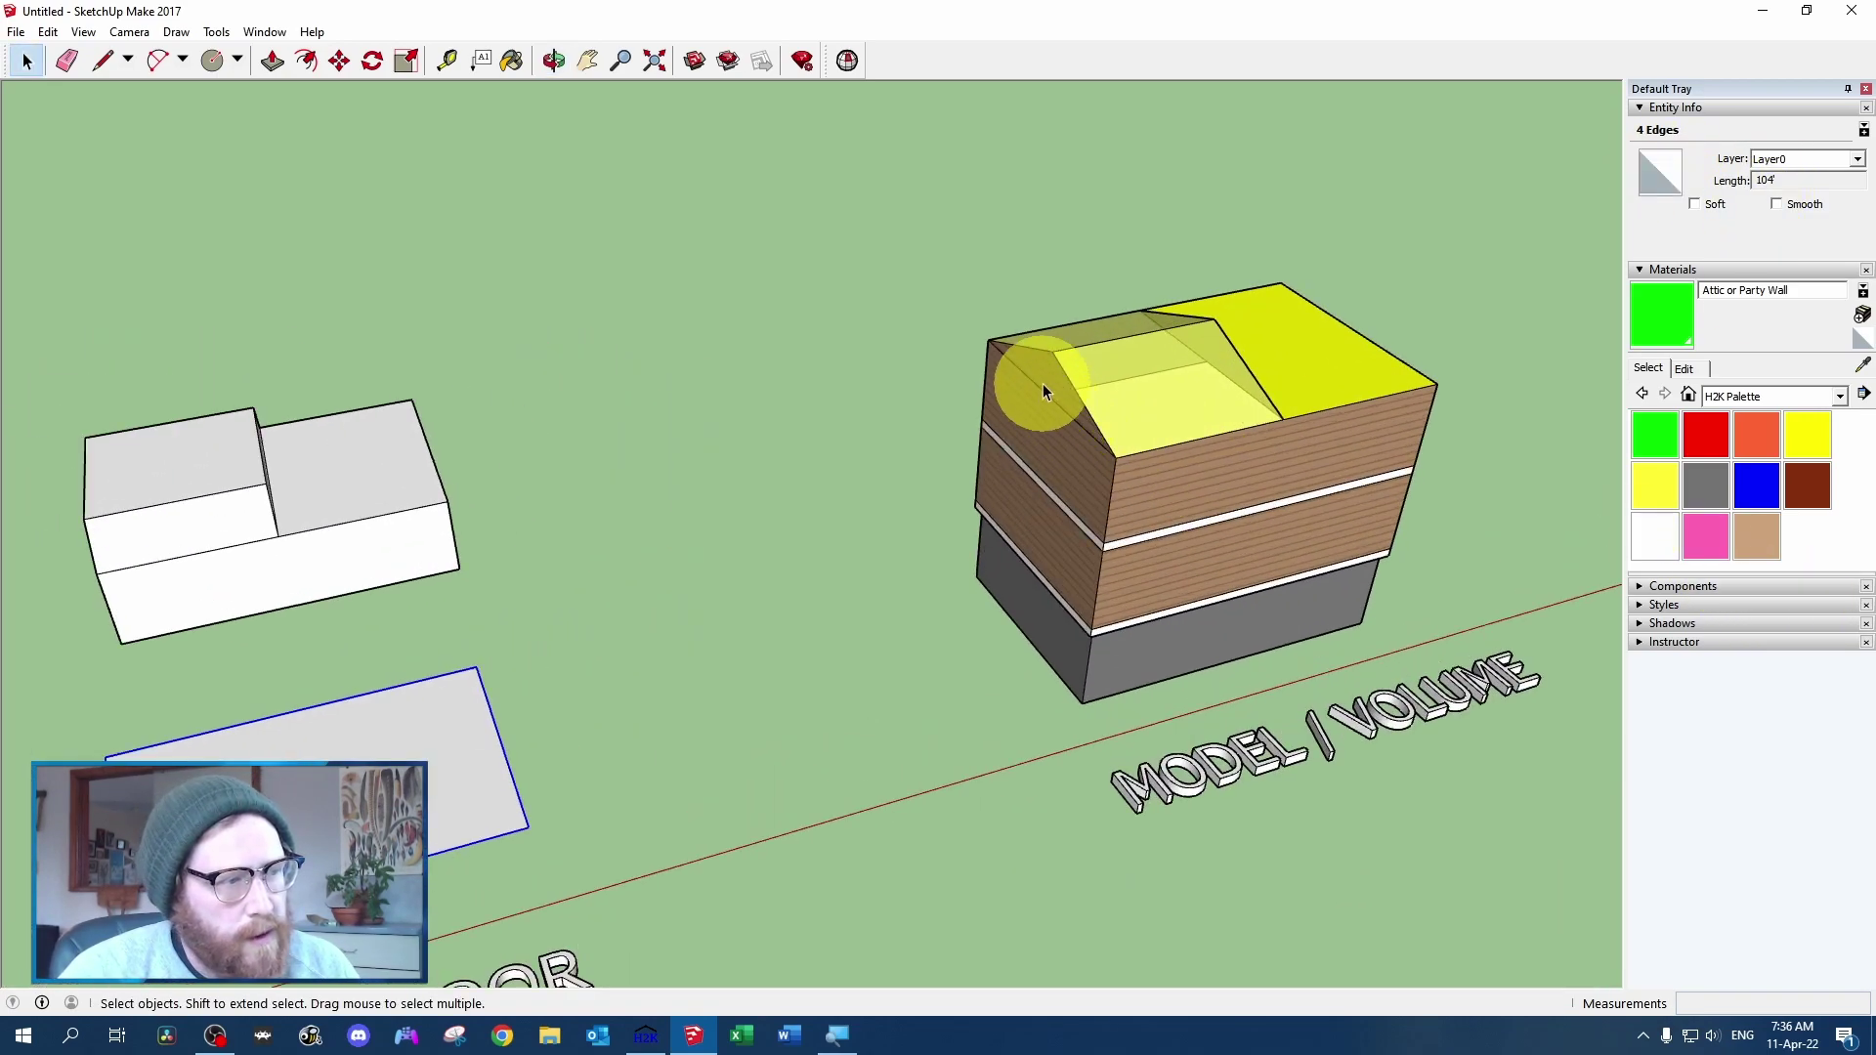
click(1043, 388)
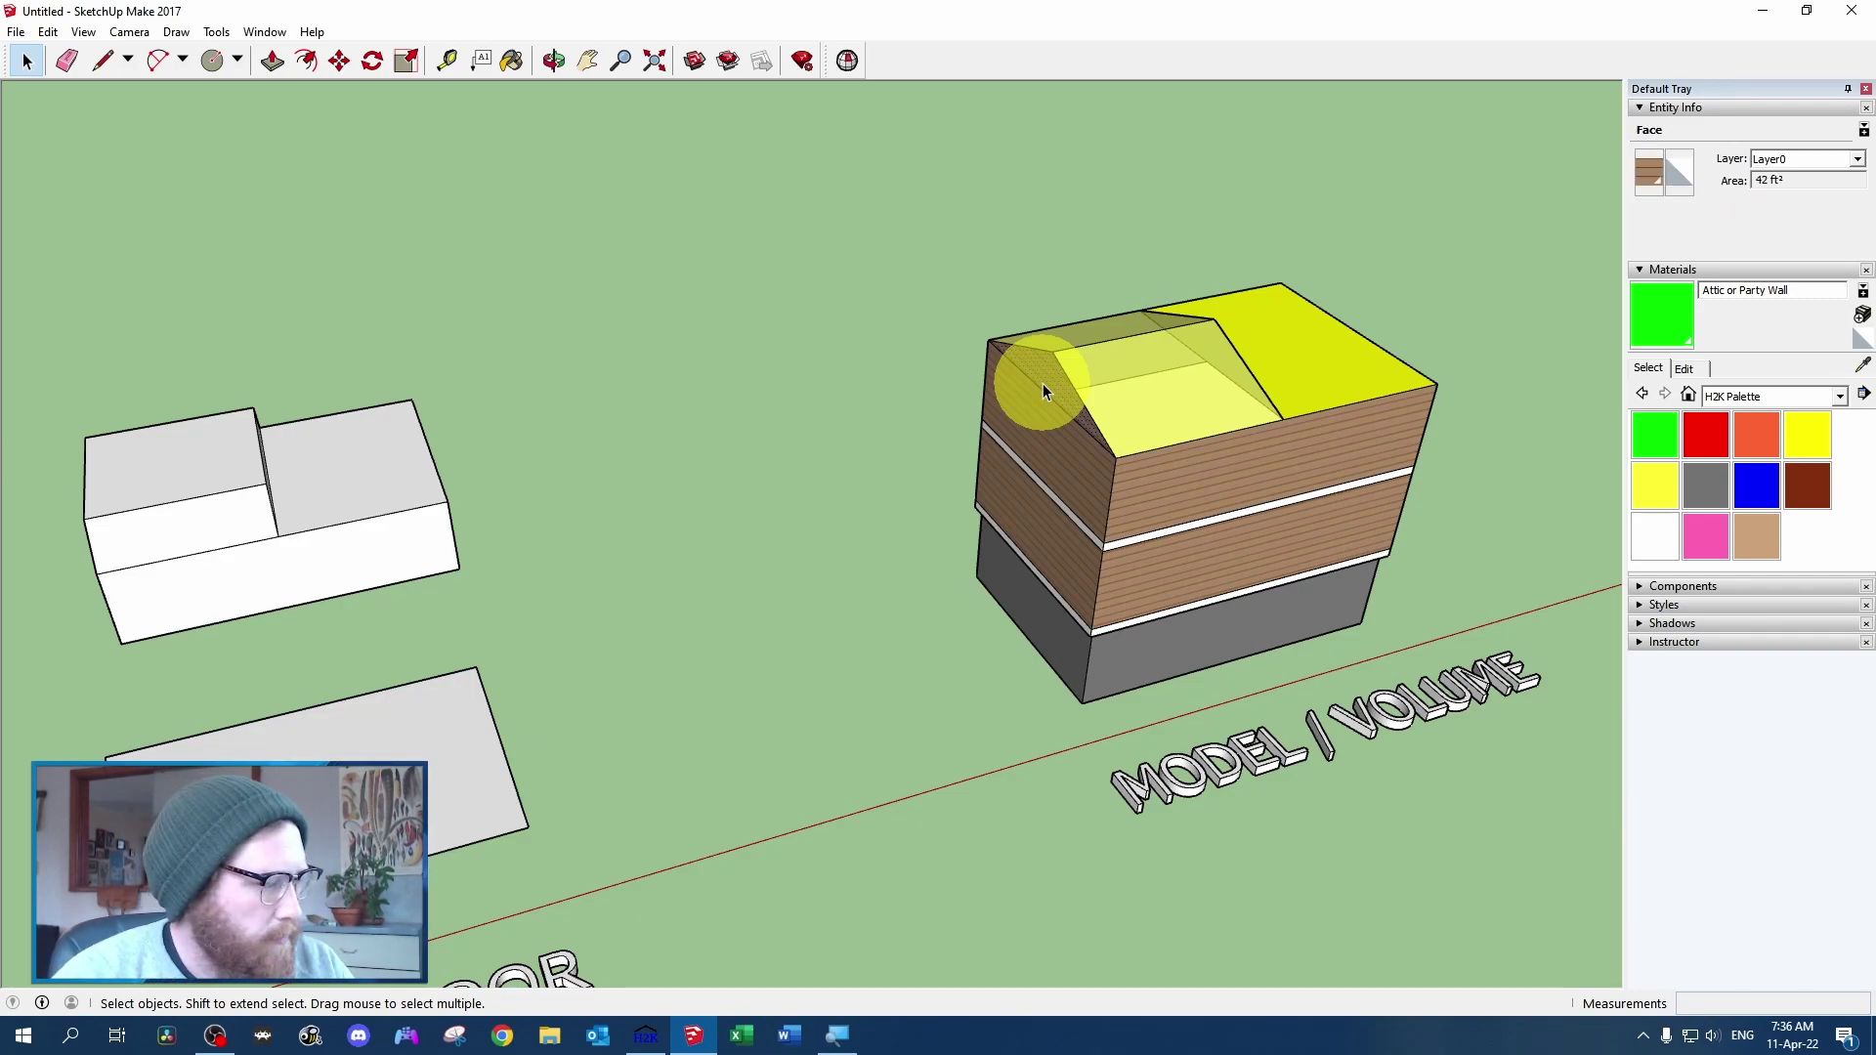
click(288, 777)
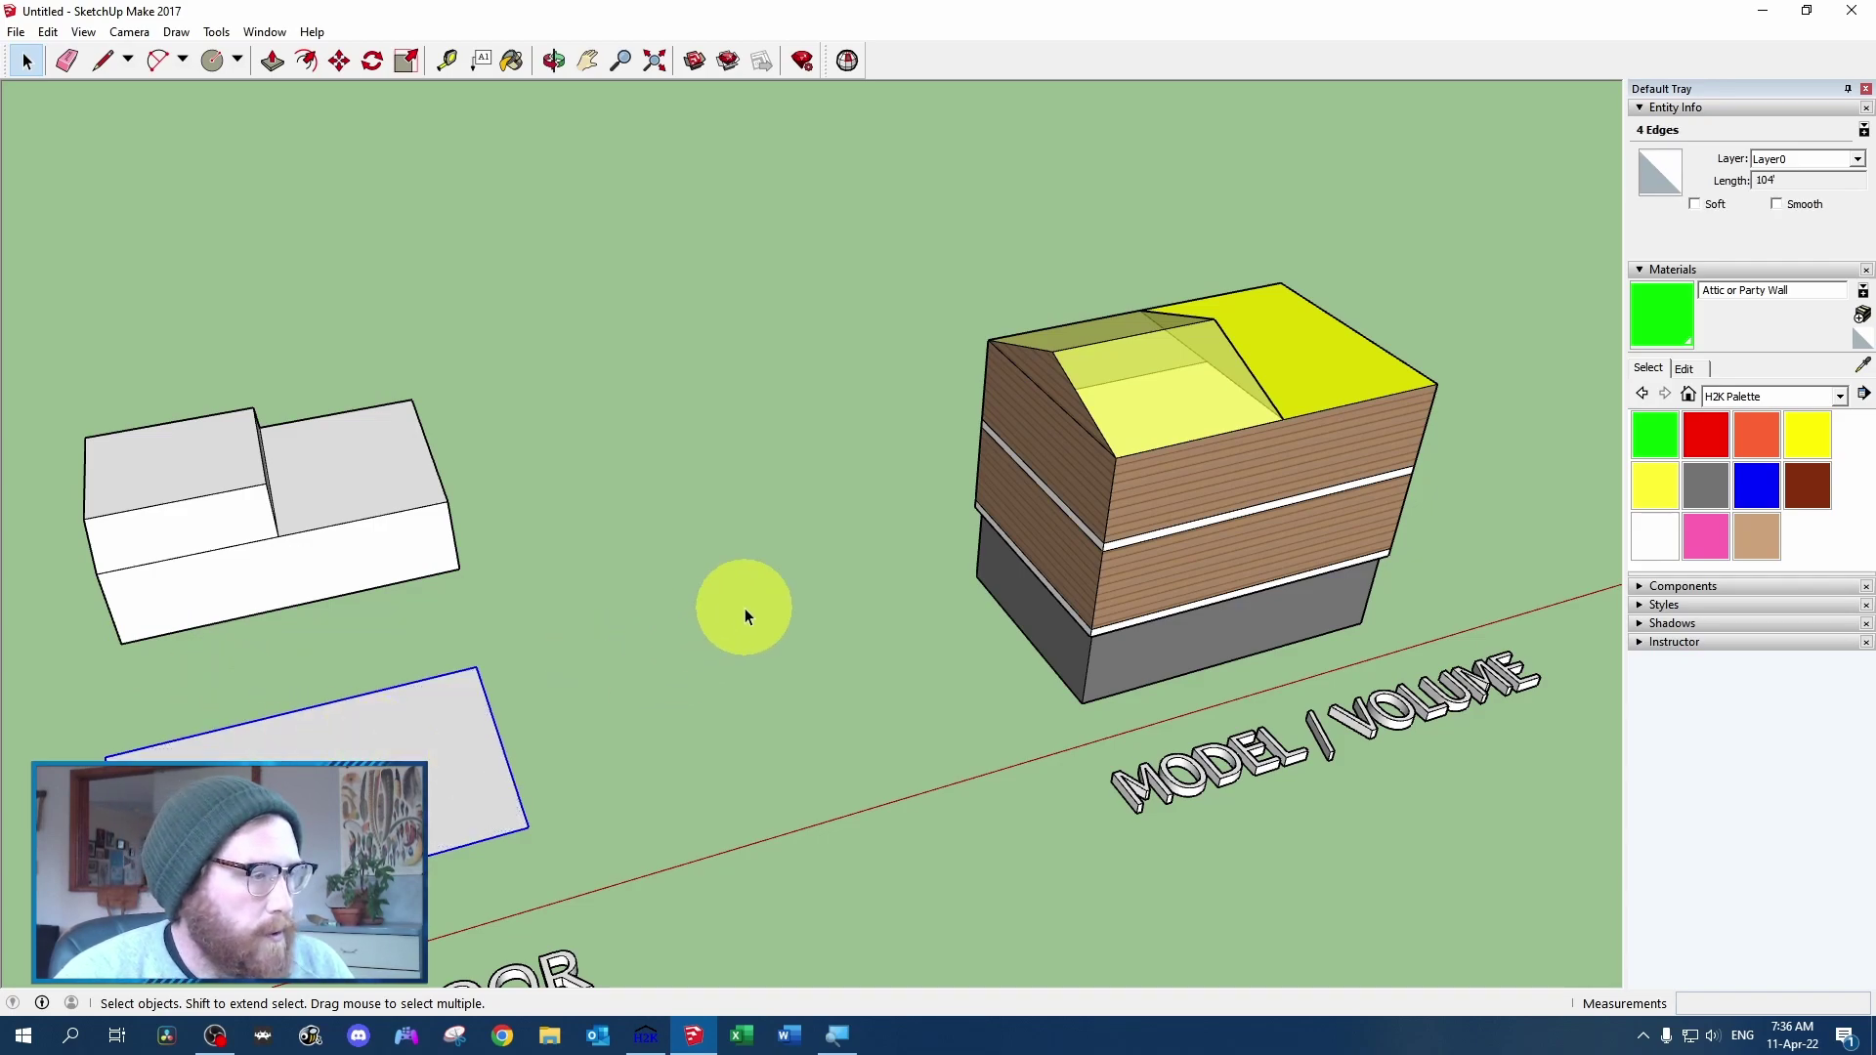
Read the 42 ft² green triangle area, then orbit to the 325.5 ft² olive roof face
drag(1353, 451, 574, 290)
key(space)
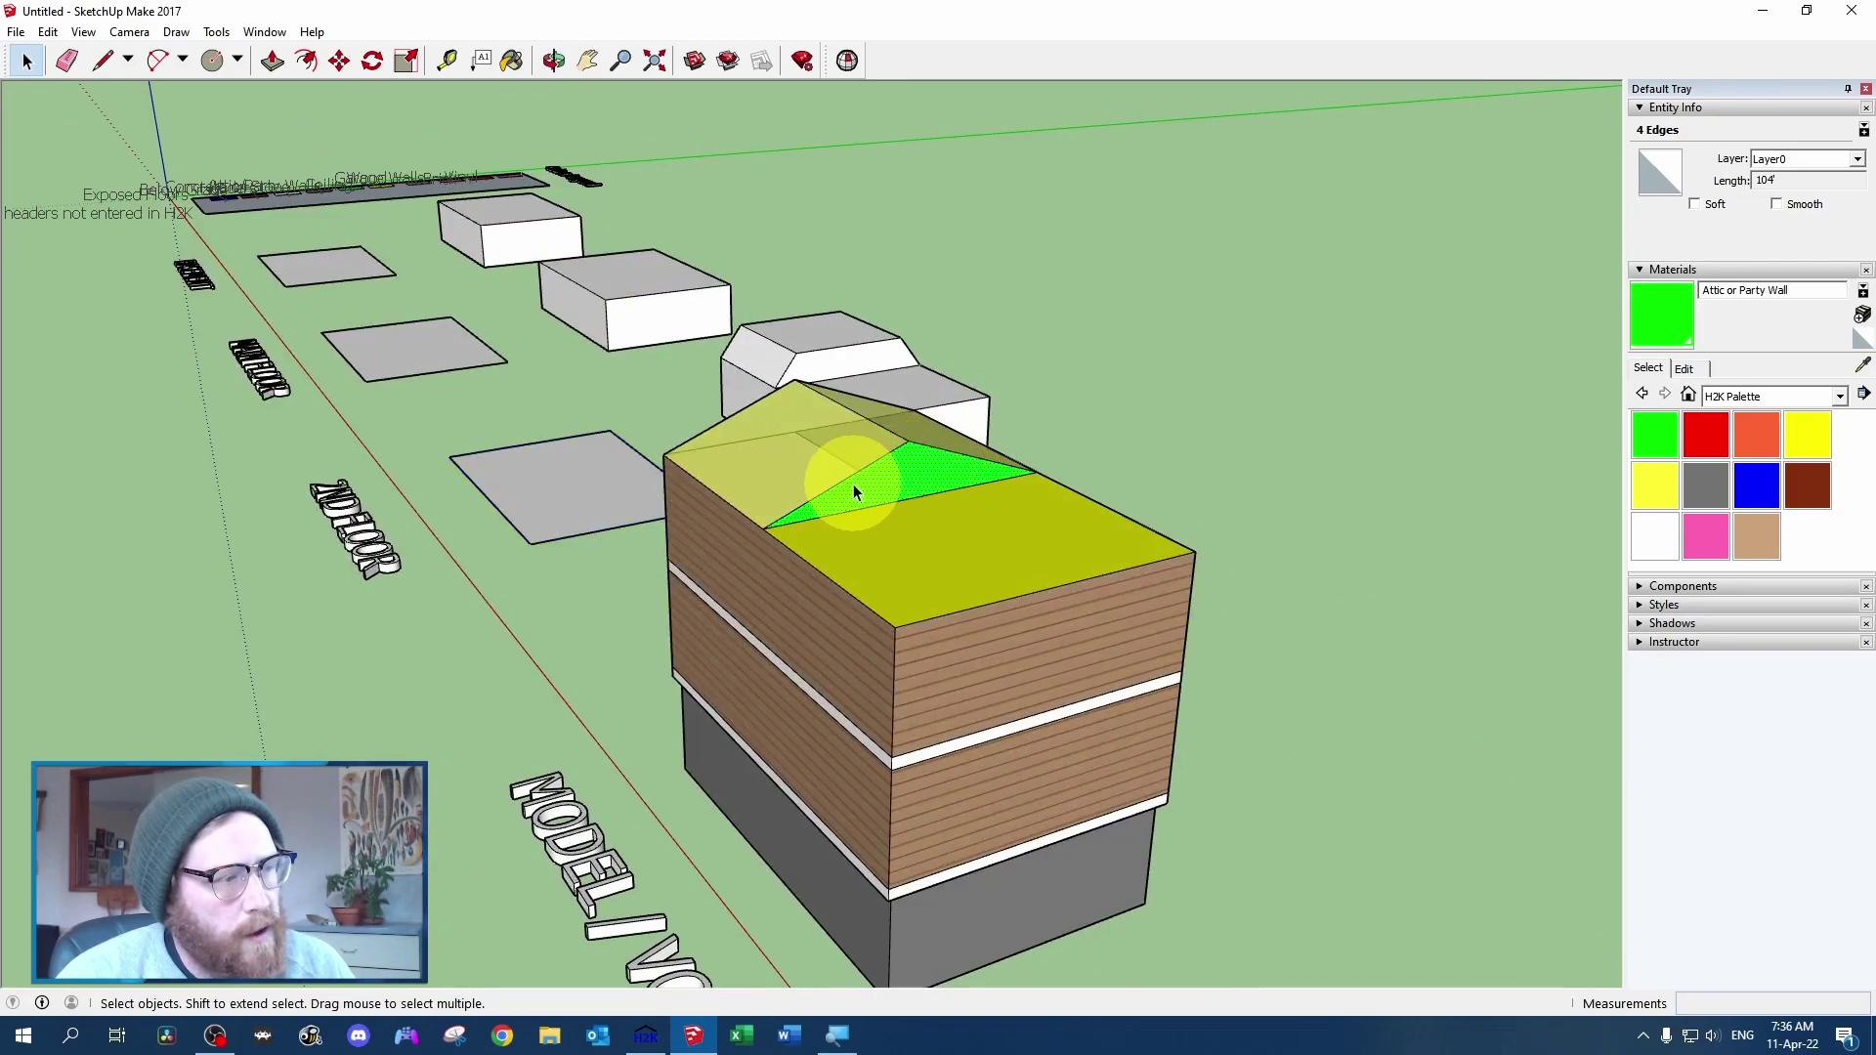
click(854, 484)
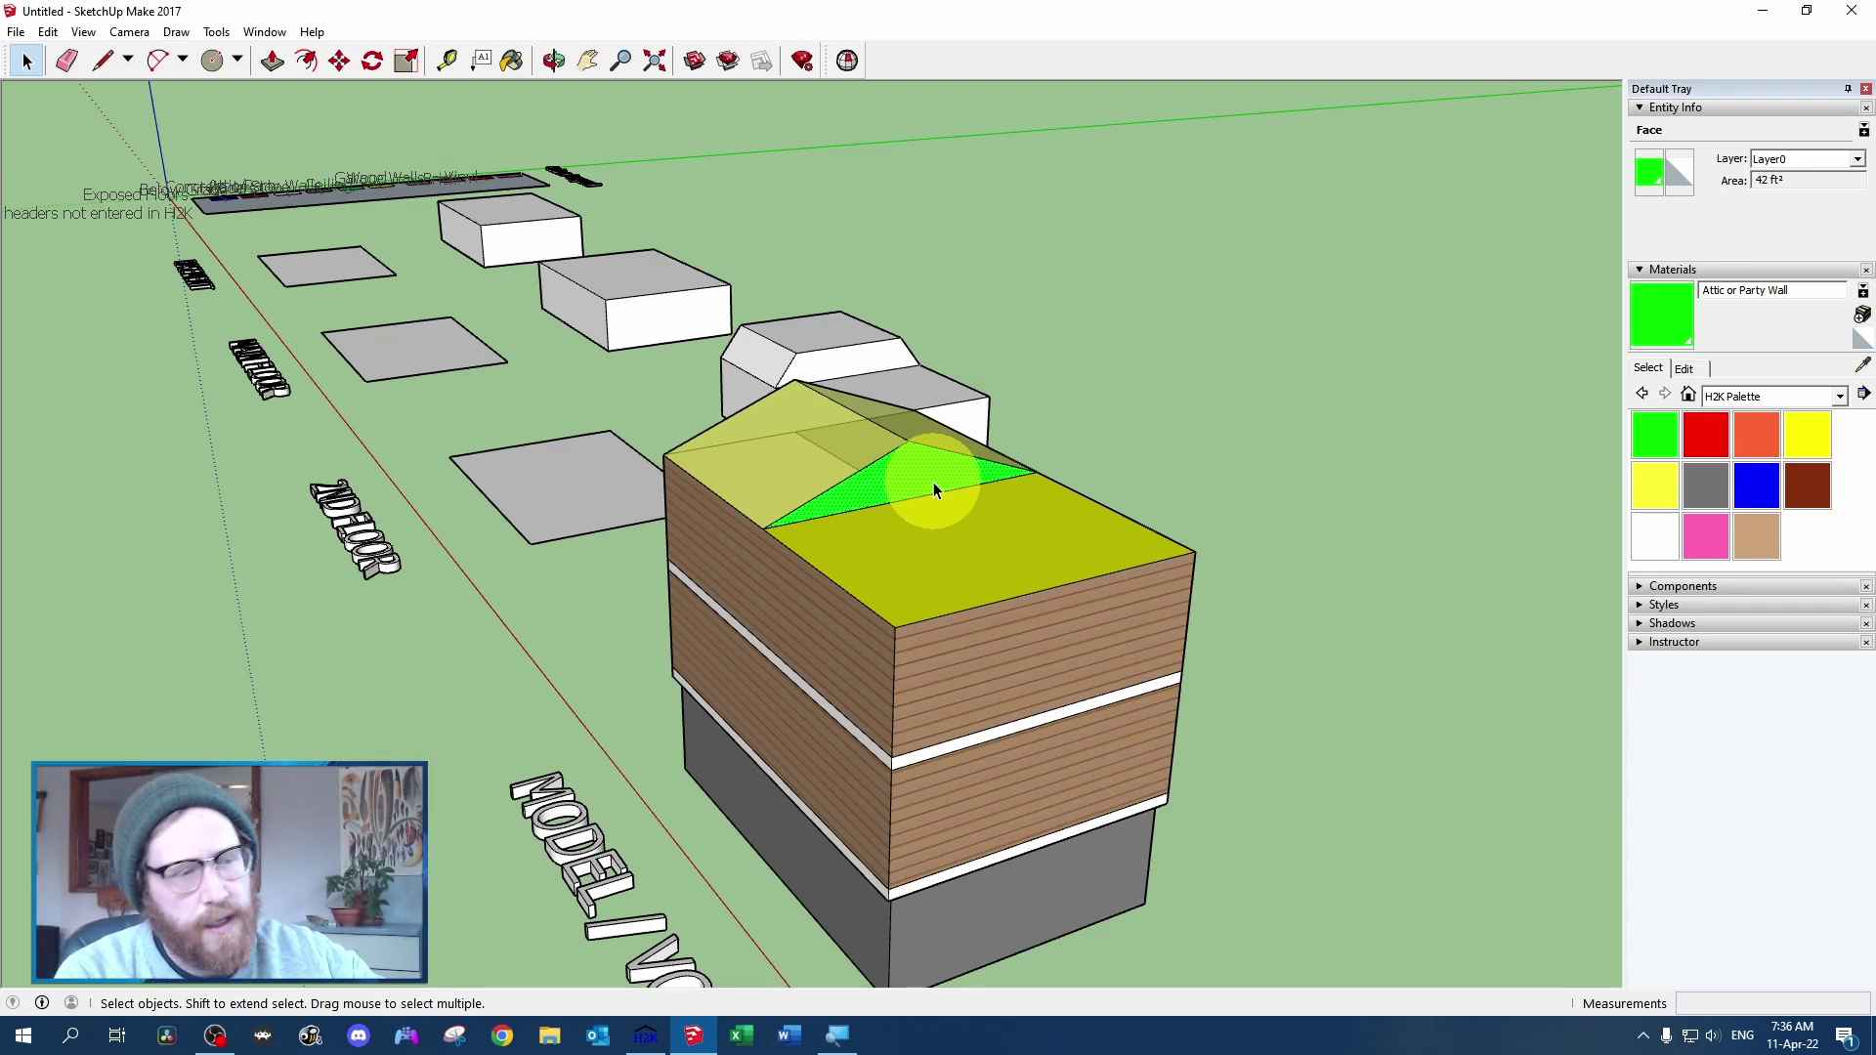
scroll(1057, 262, up, 4)
drag(692, 706, 1086, 784)
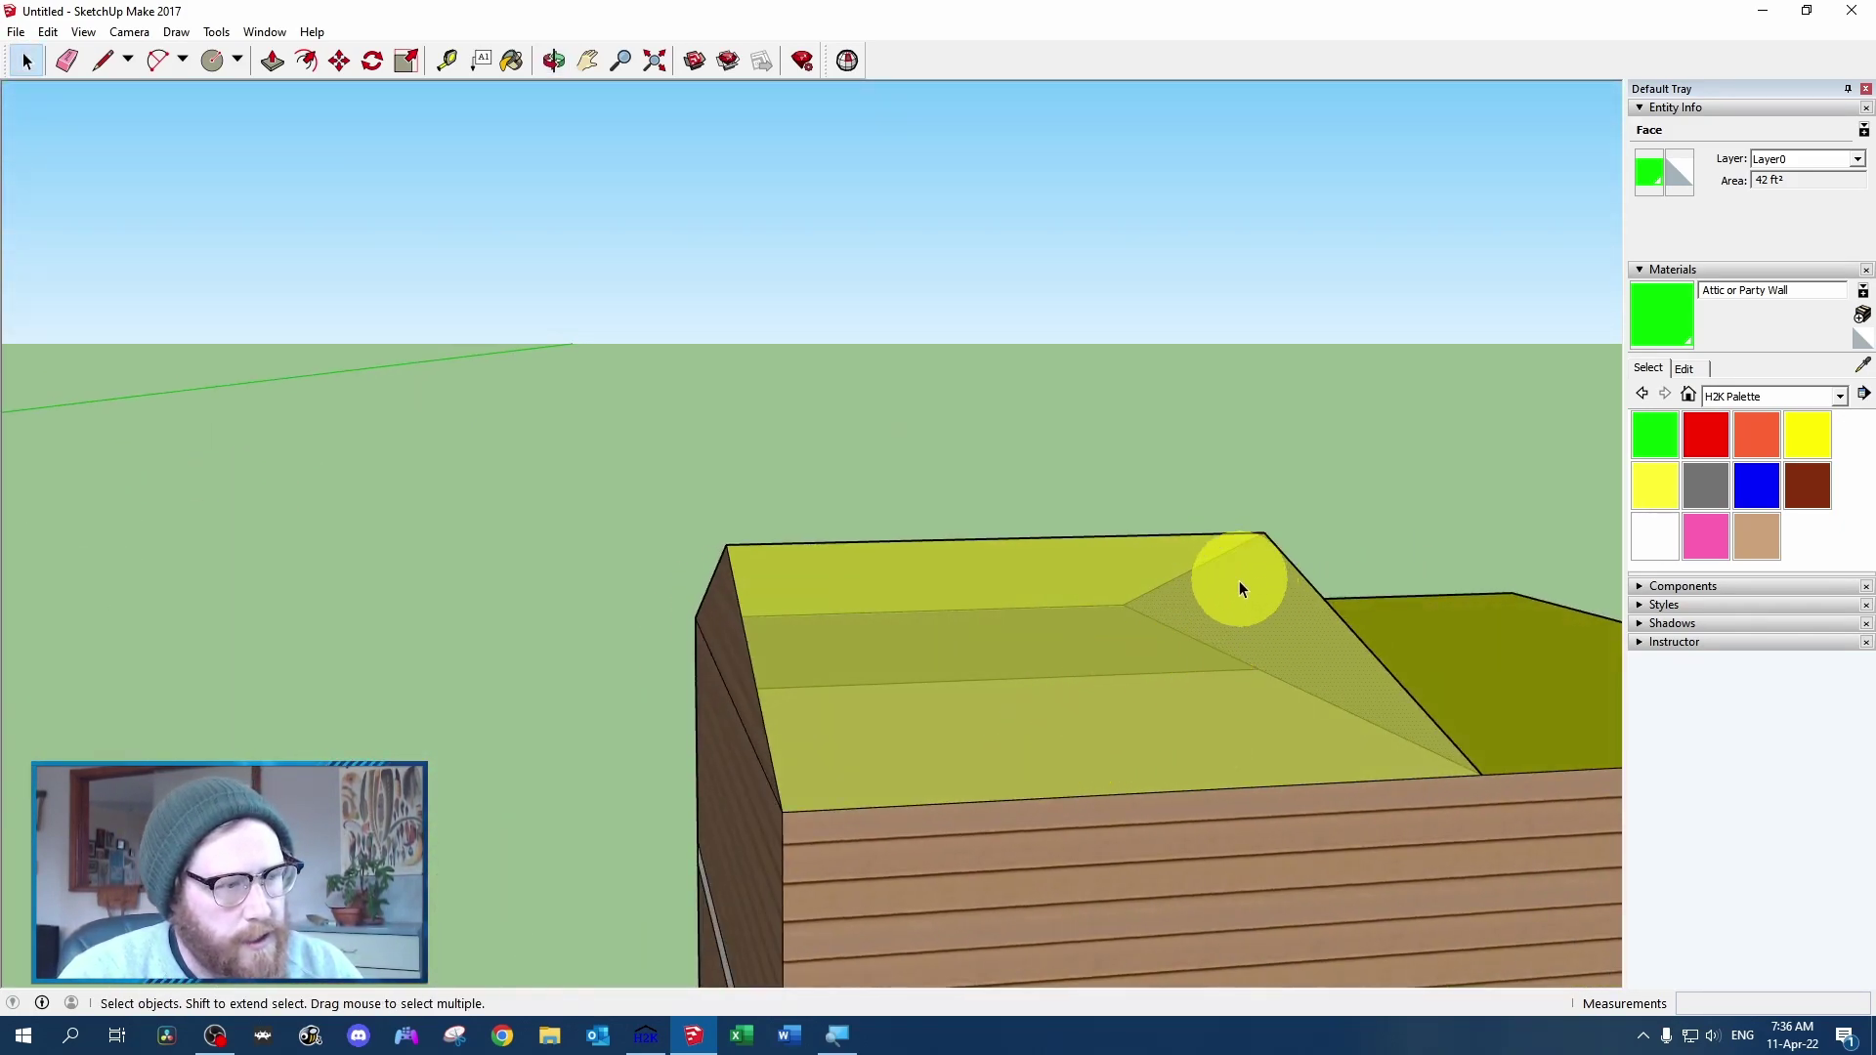
drag(1487, 584, 929, 524)
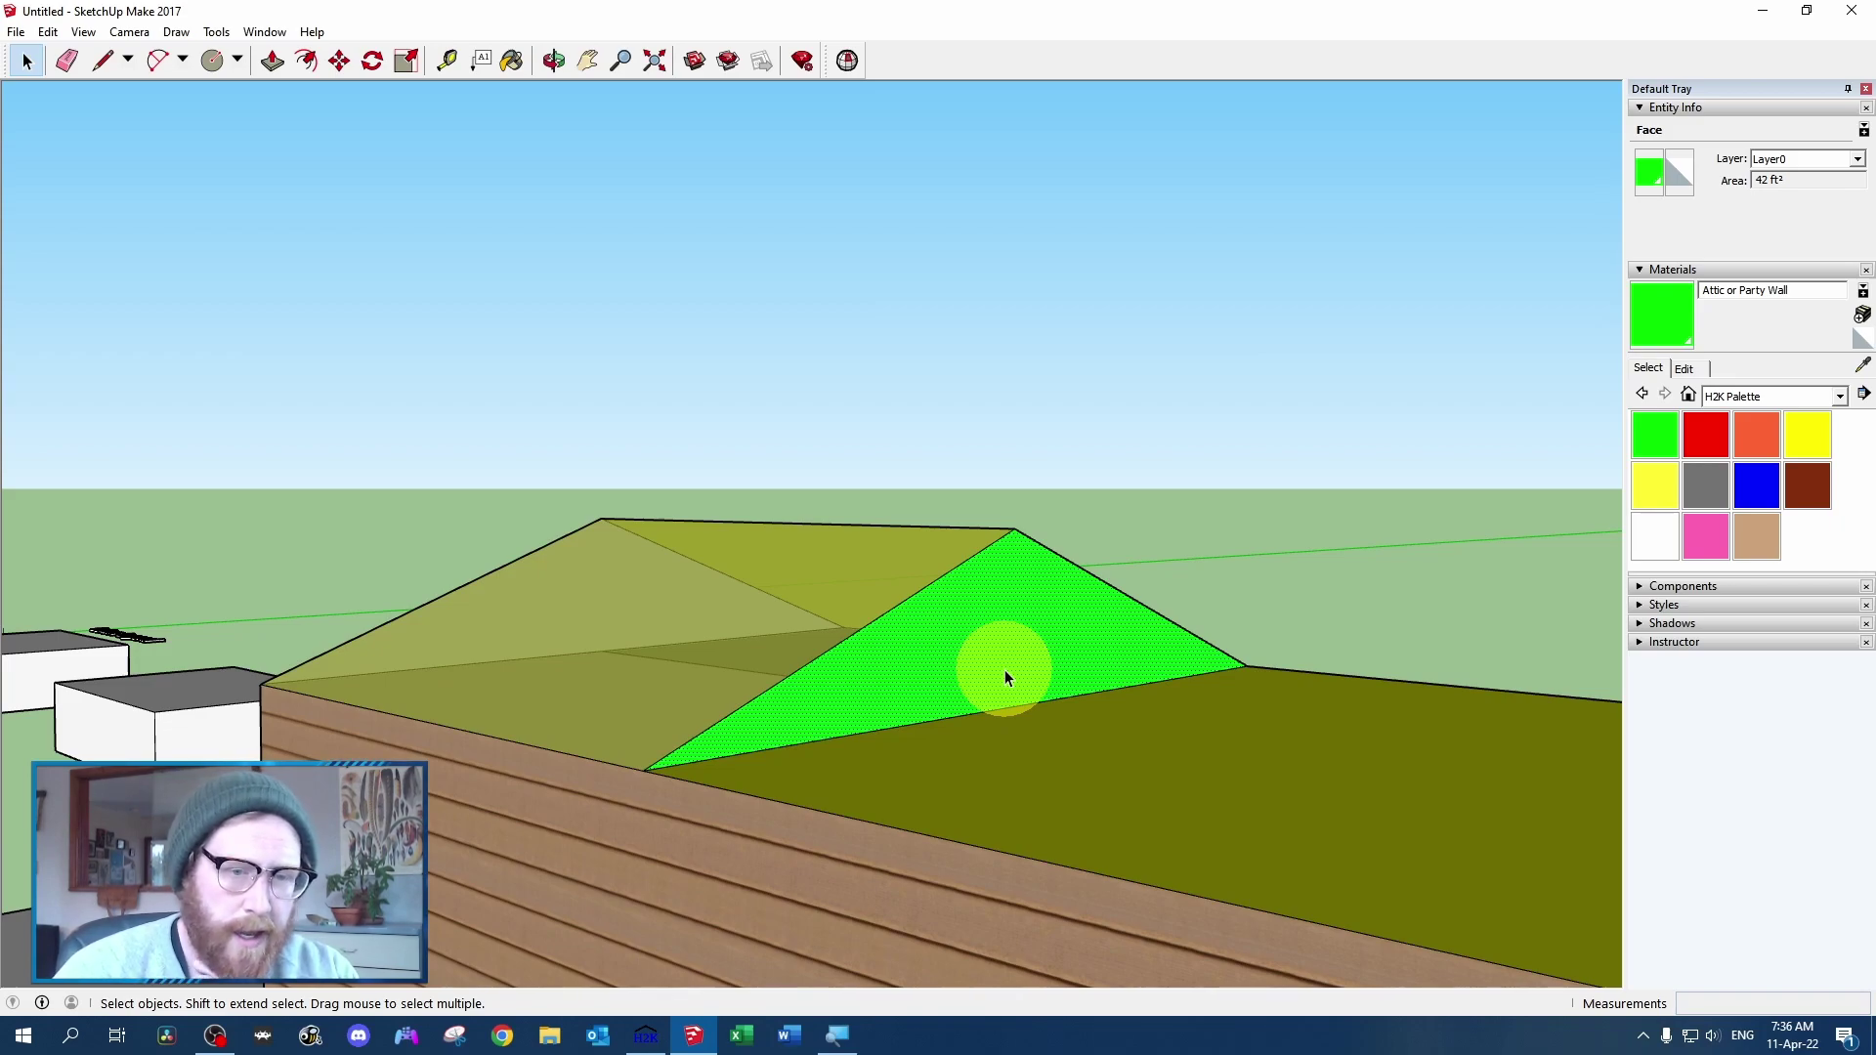
scroll(1006, 660, down, 4)
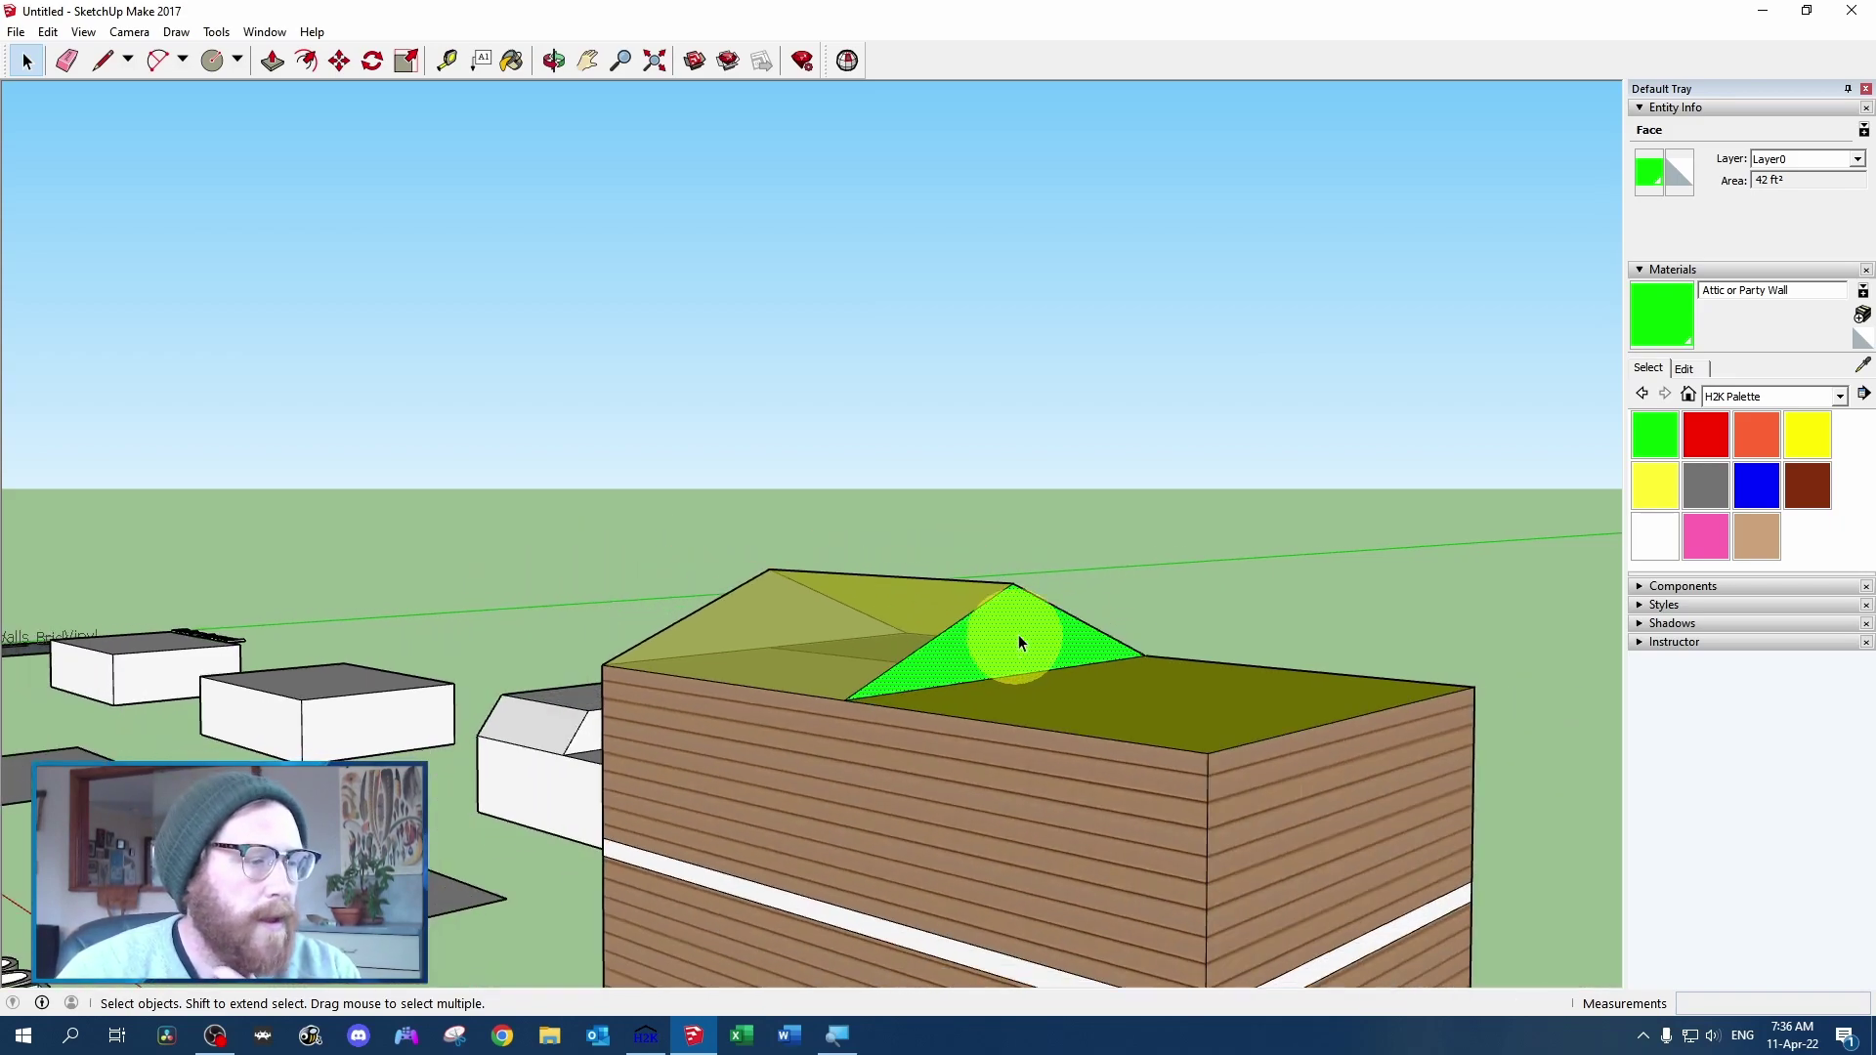
drag(1024, 630, 960, 733)
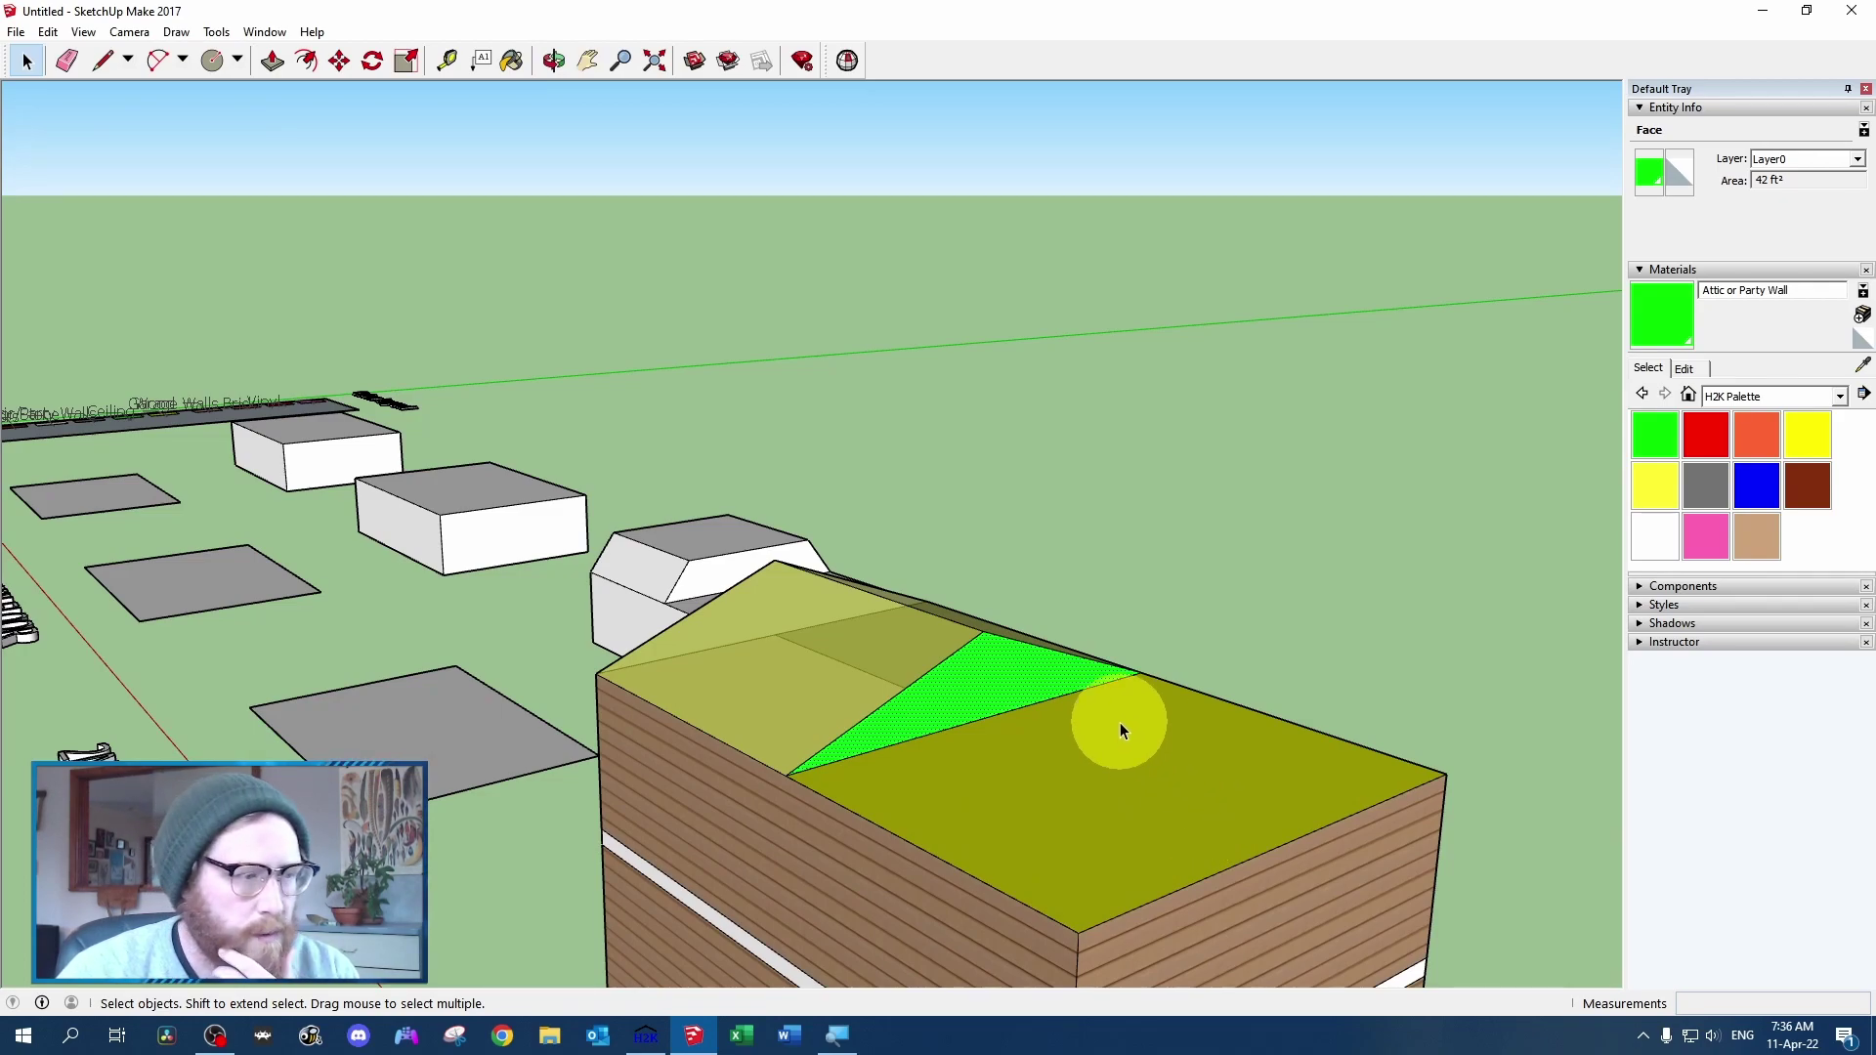
Select both segments of the green triangle's lower edge to read 2 edges totalling 21'
click(1110, 848)
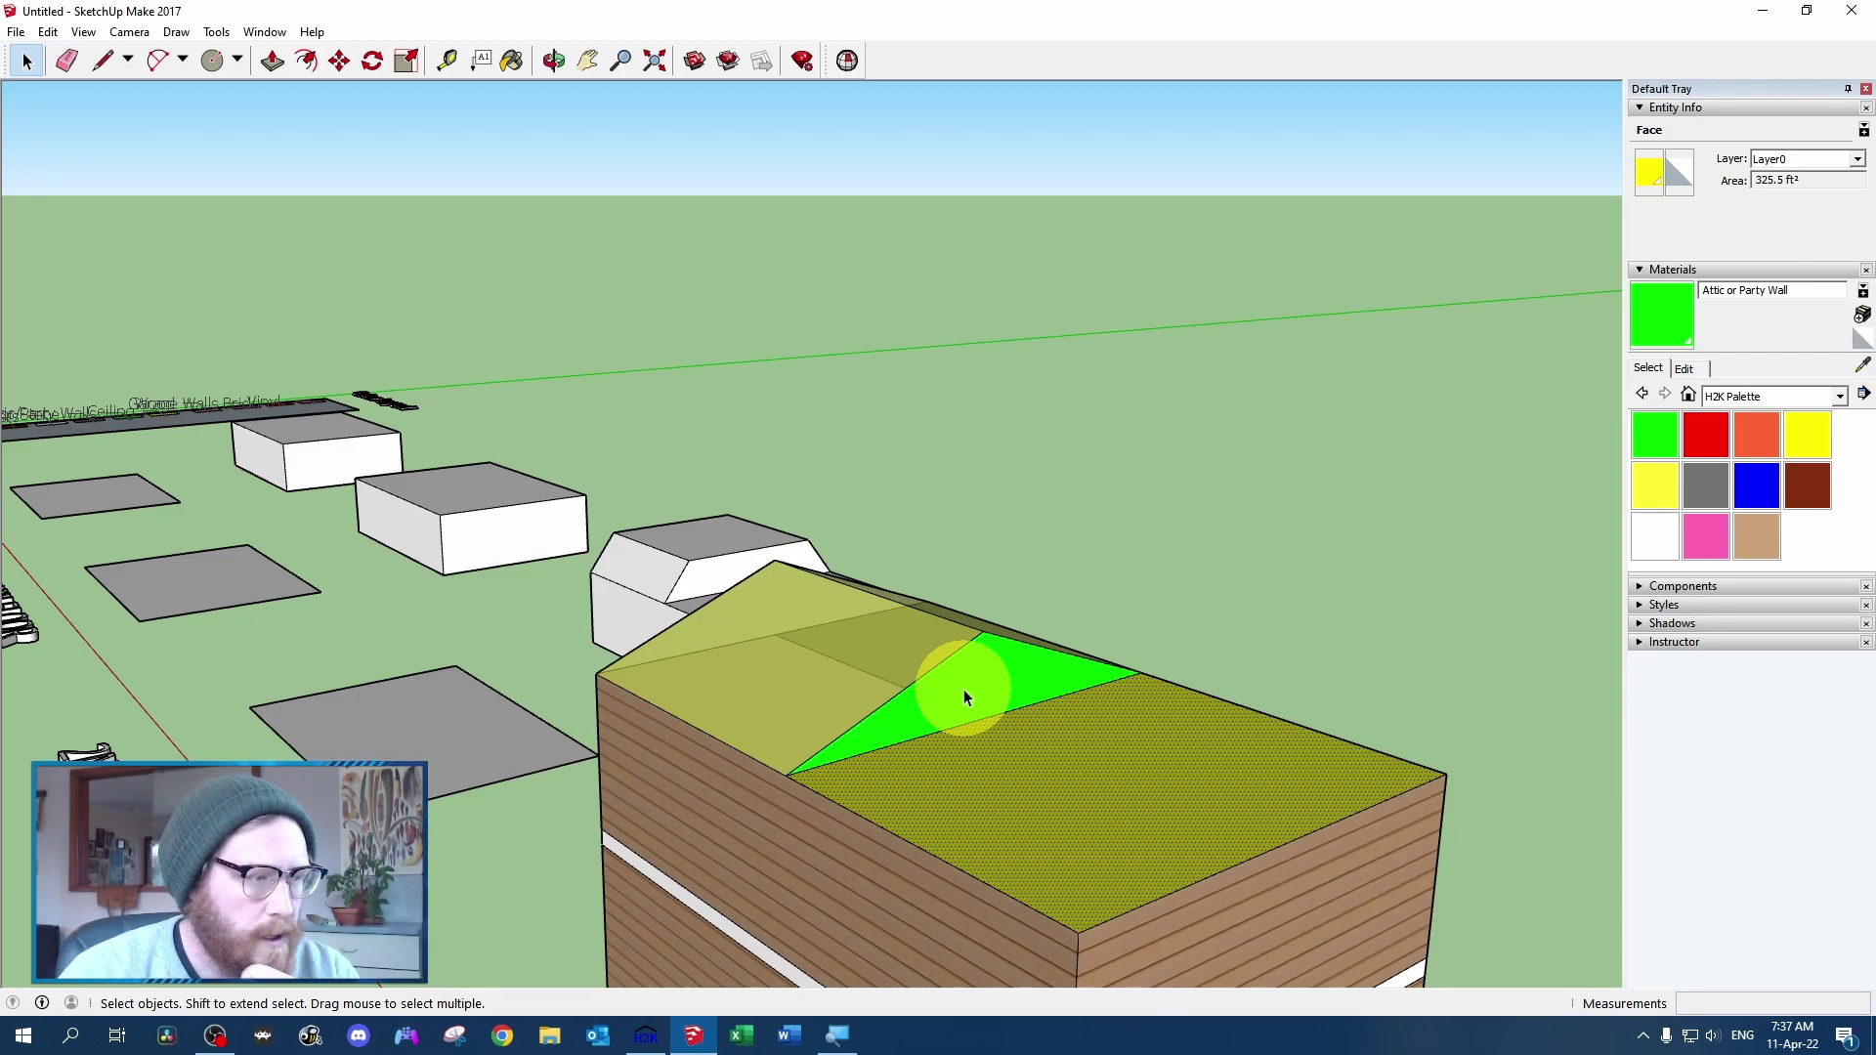
click(962, 691)
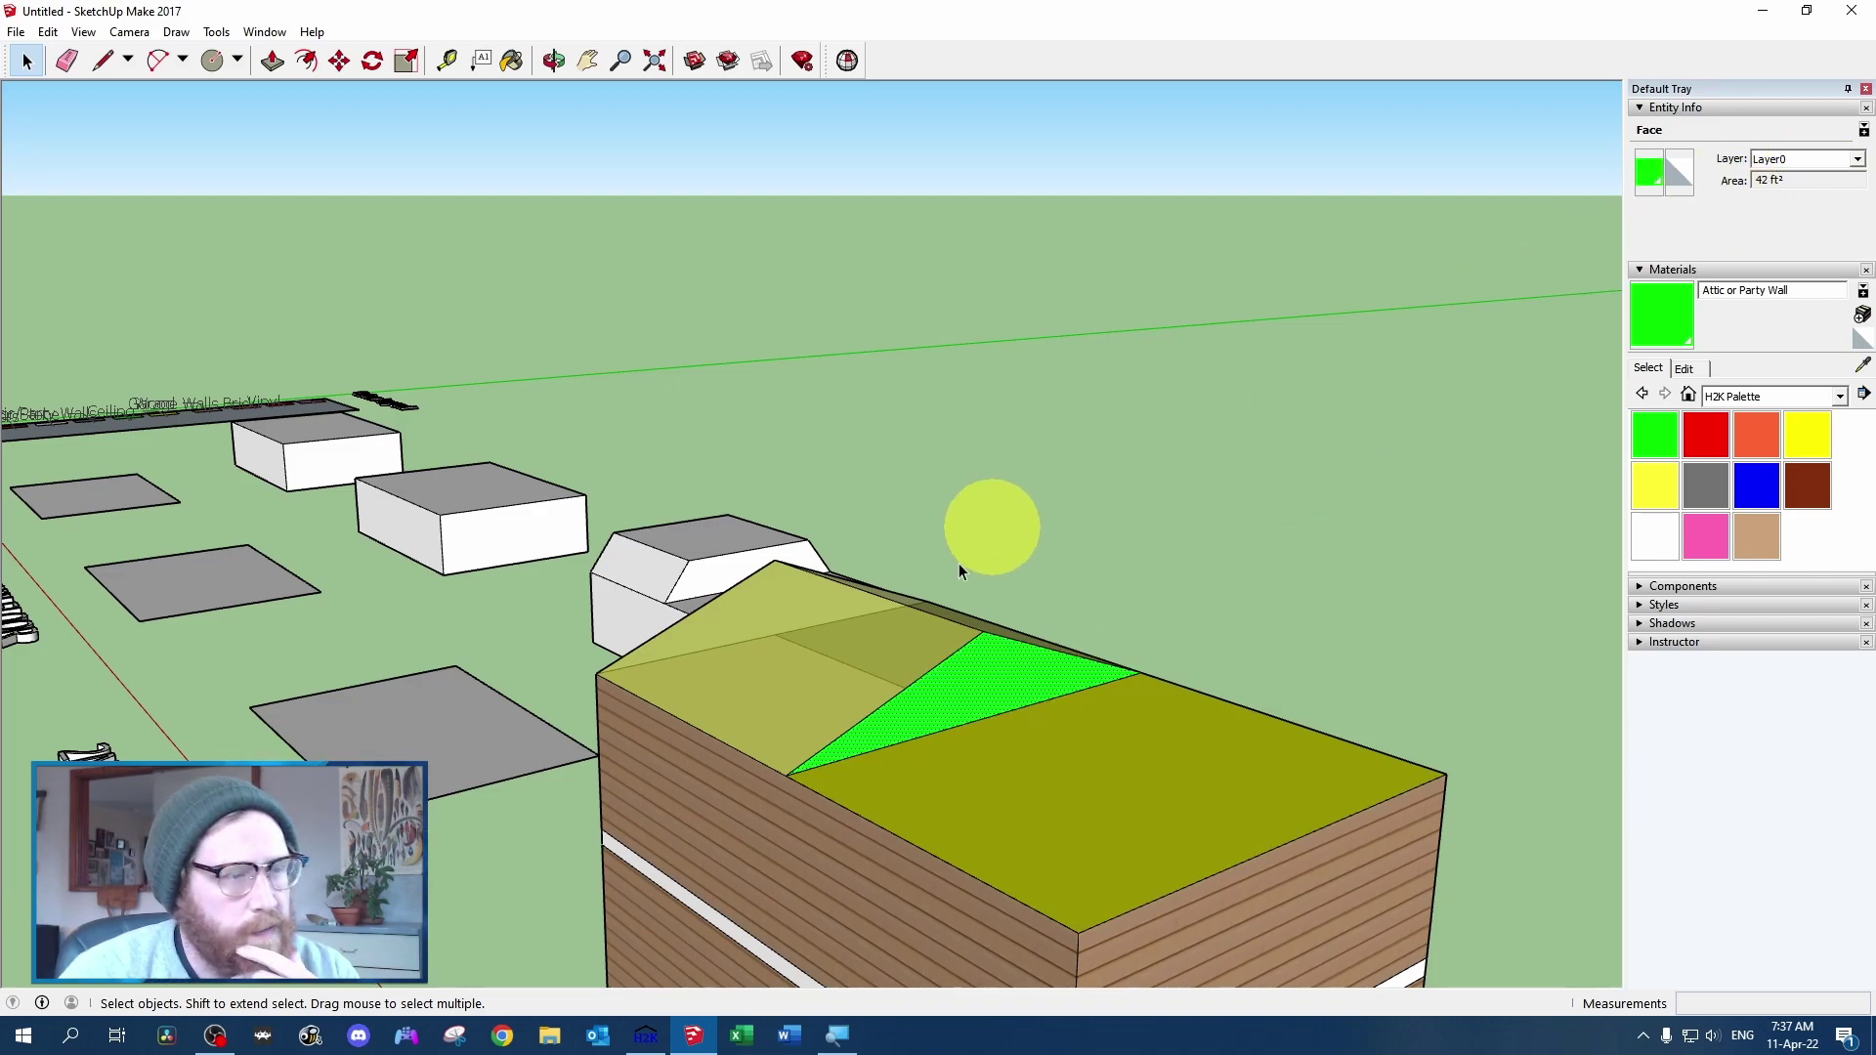
click(965, 723)
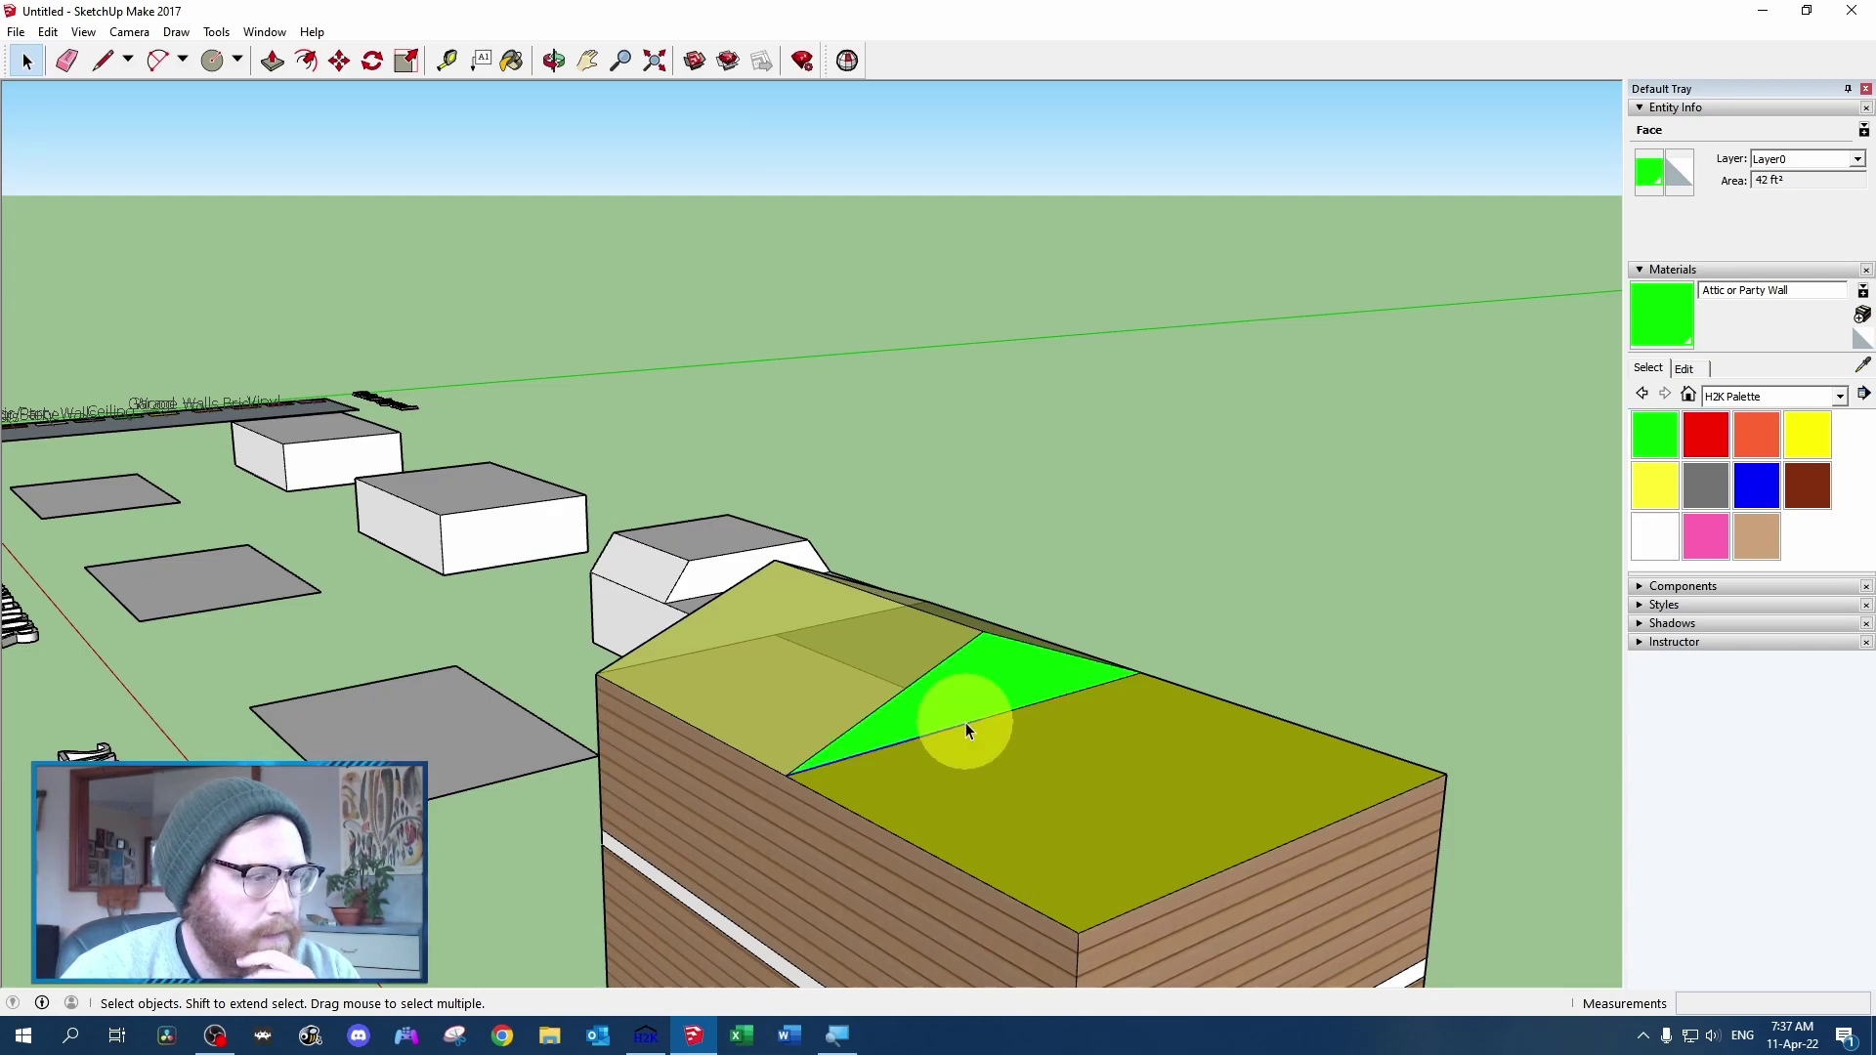
shift+click(1024, 705)
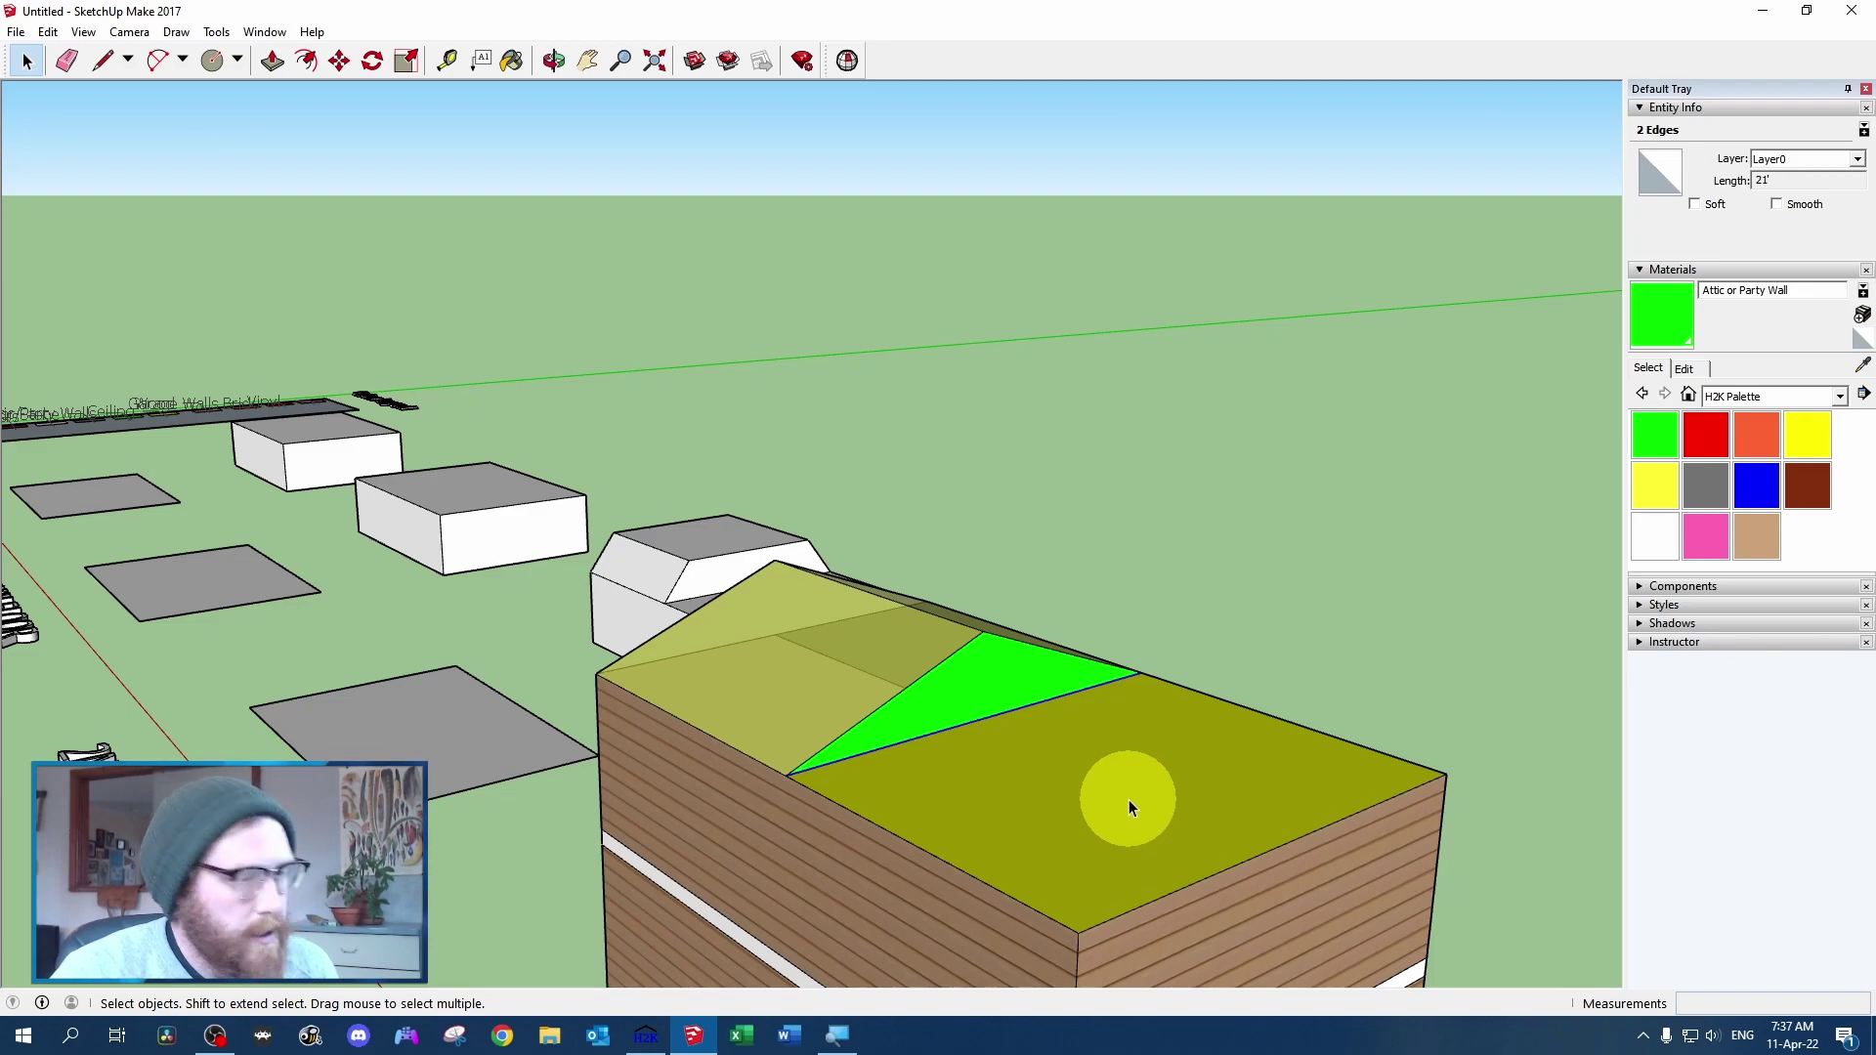
click(1023, 684)
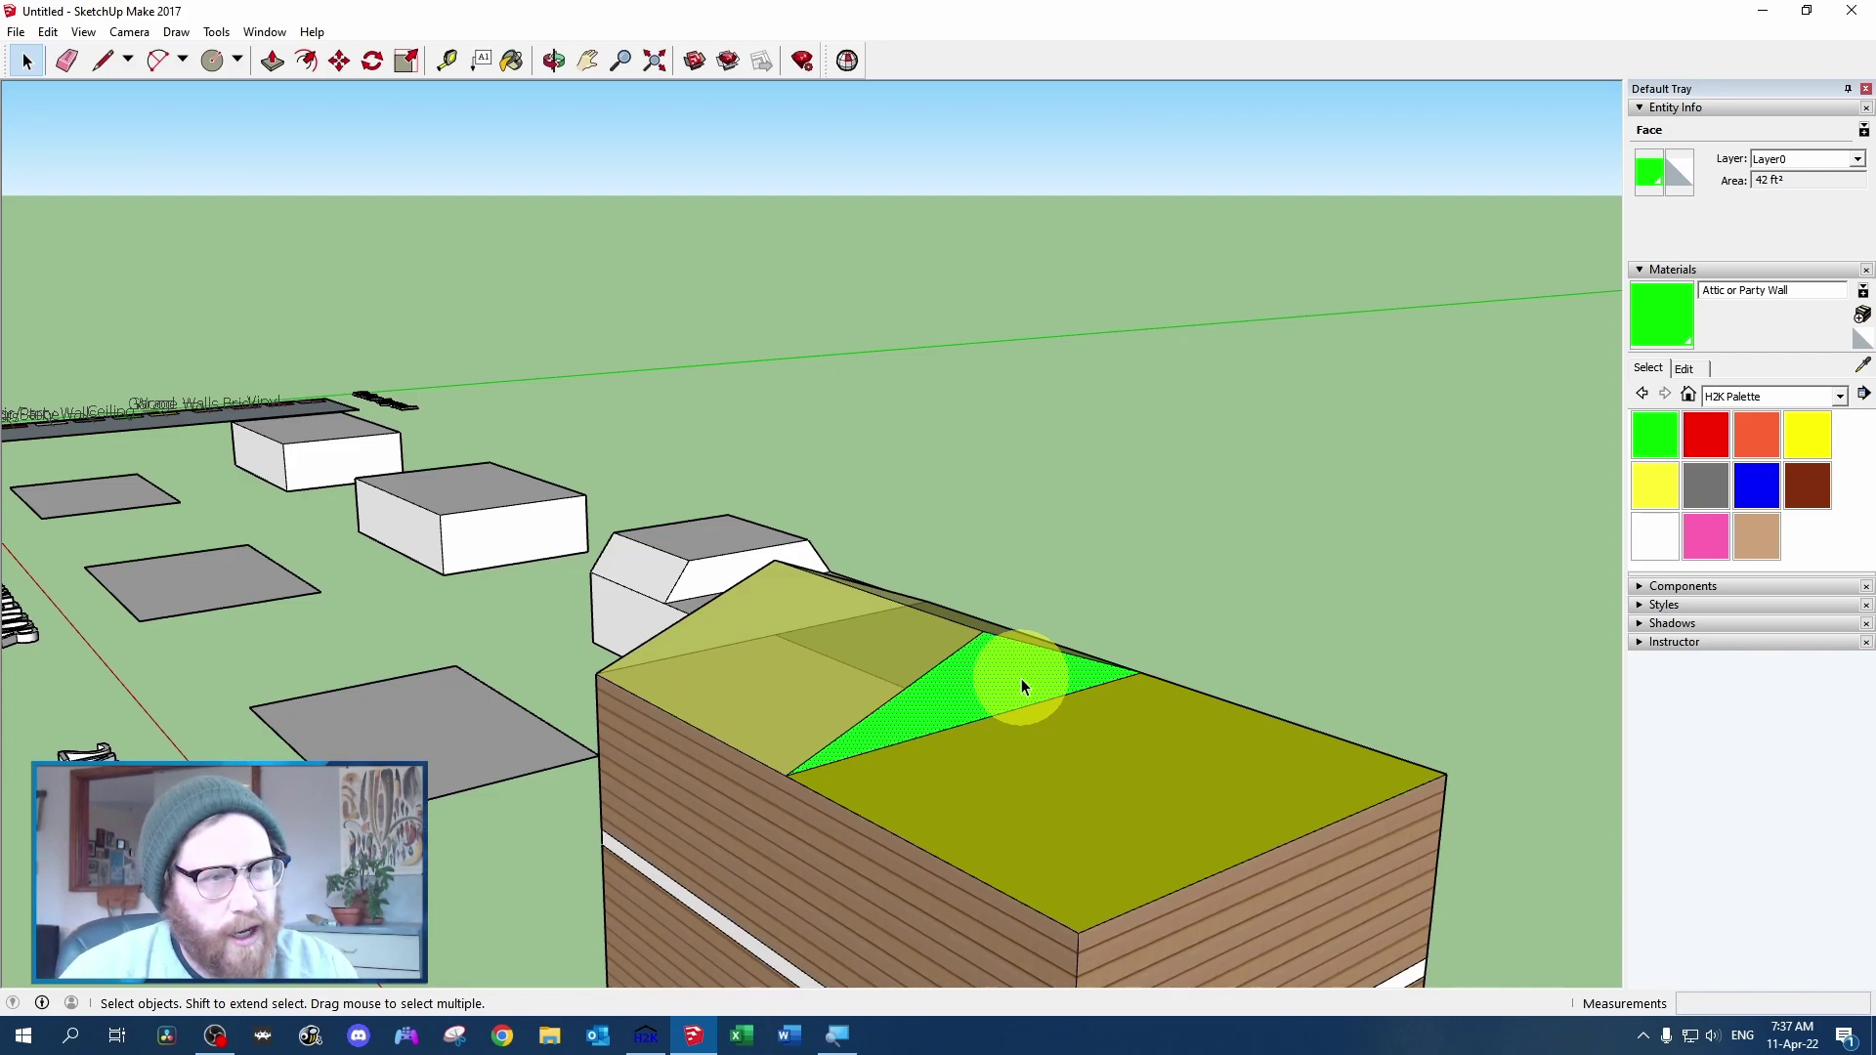
click(936, 735)
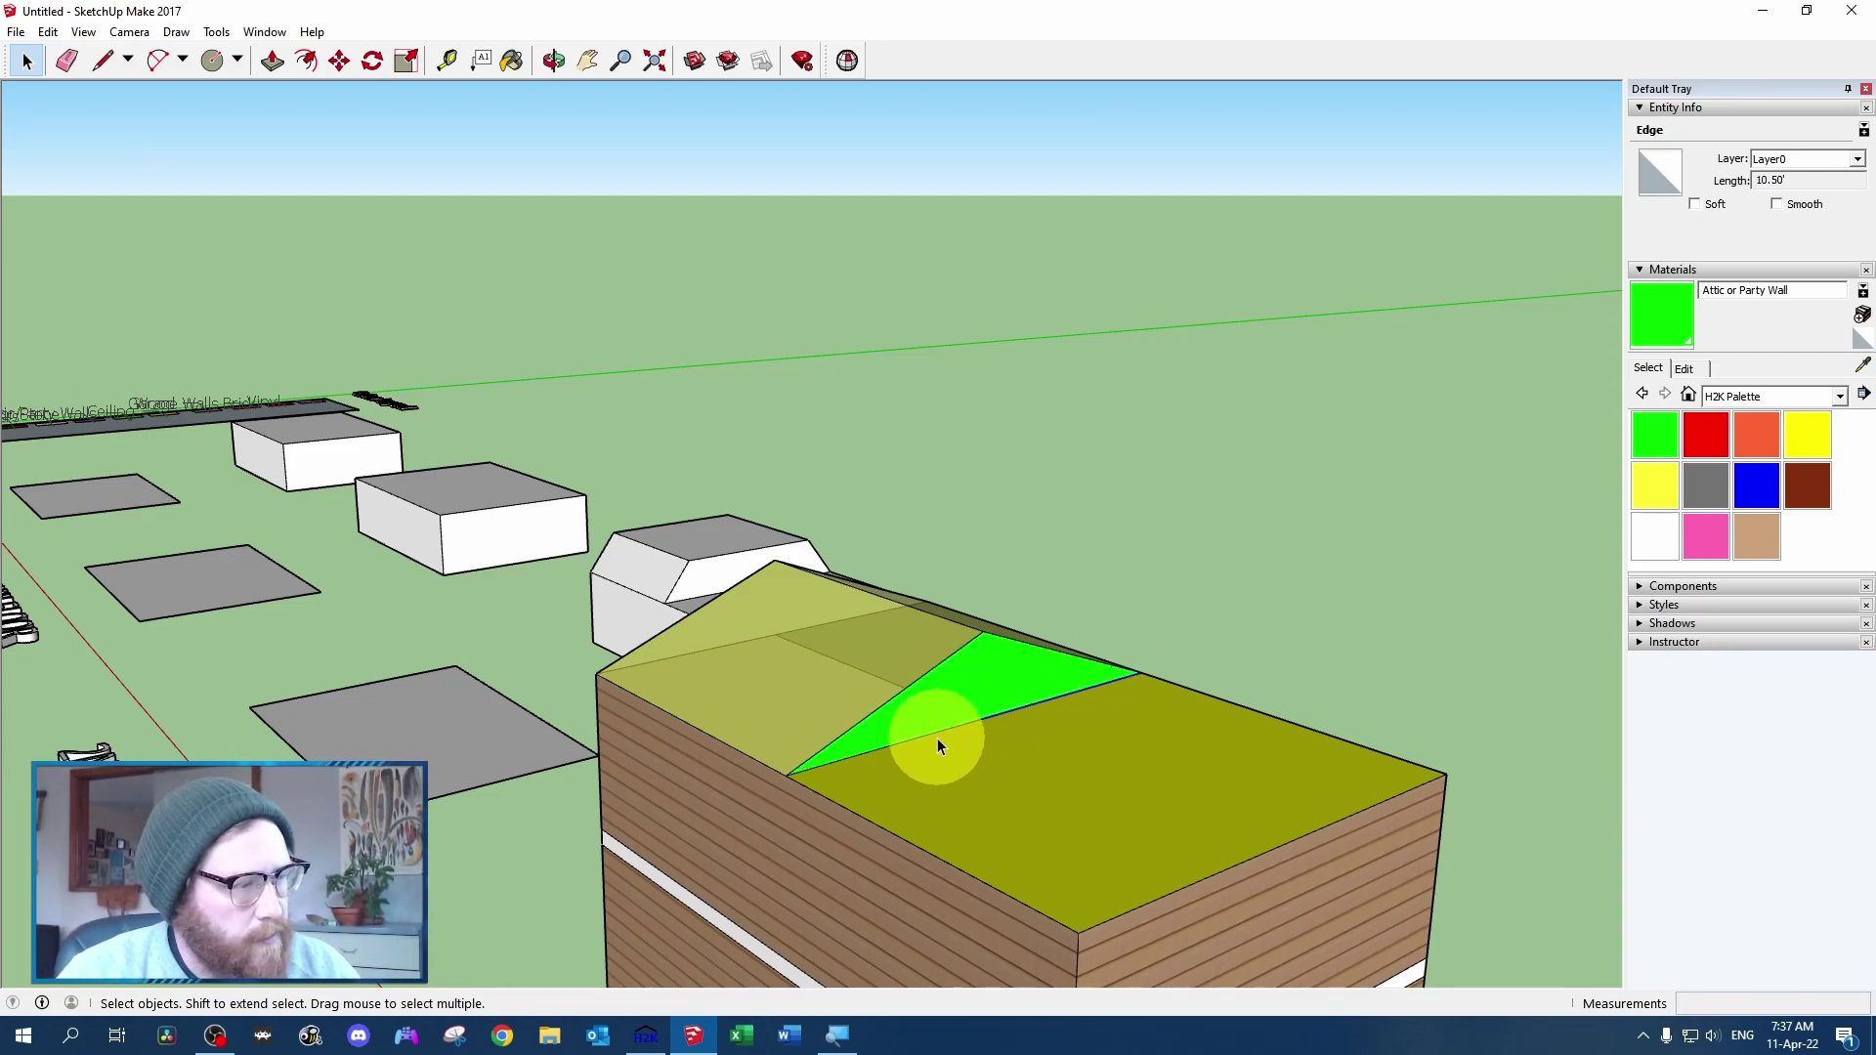
shift+click(931, 739)
shift+click(1016, 764)
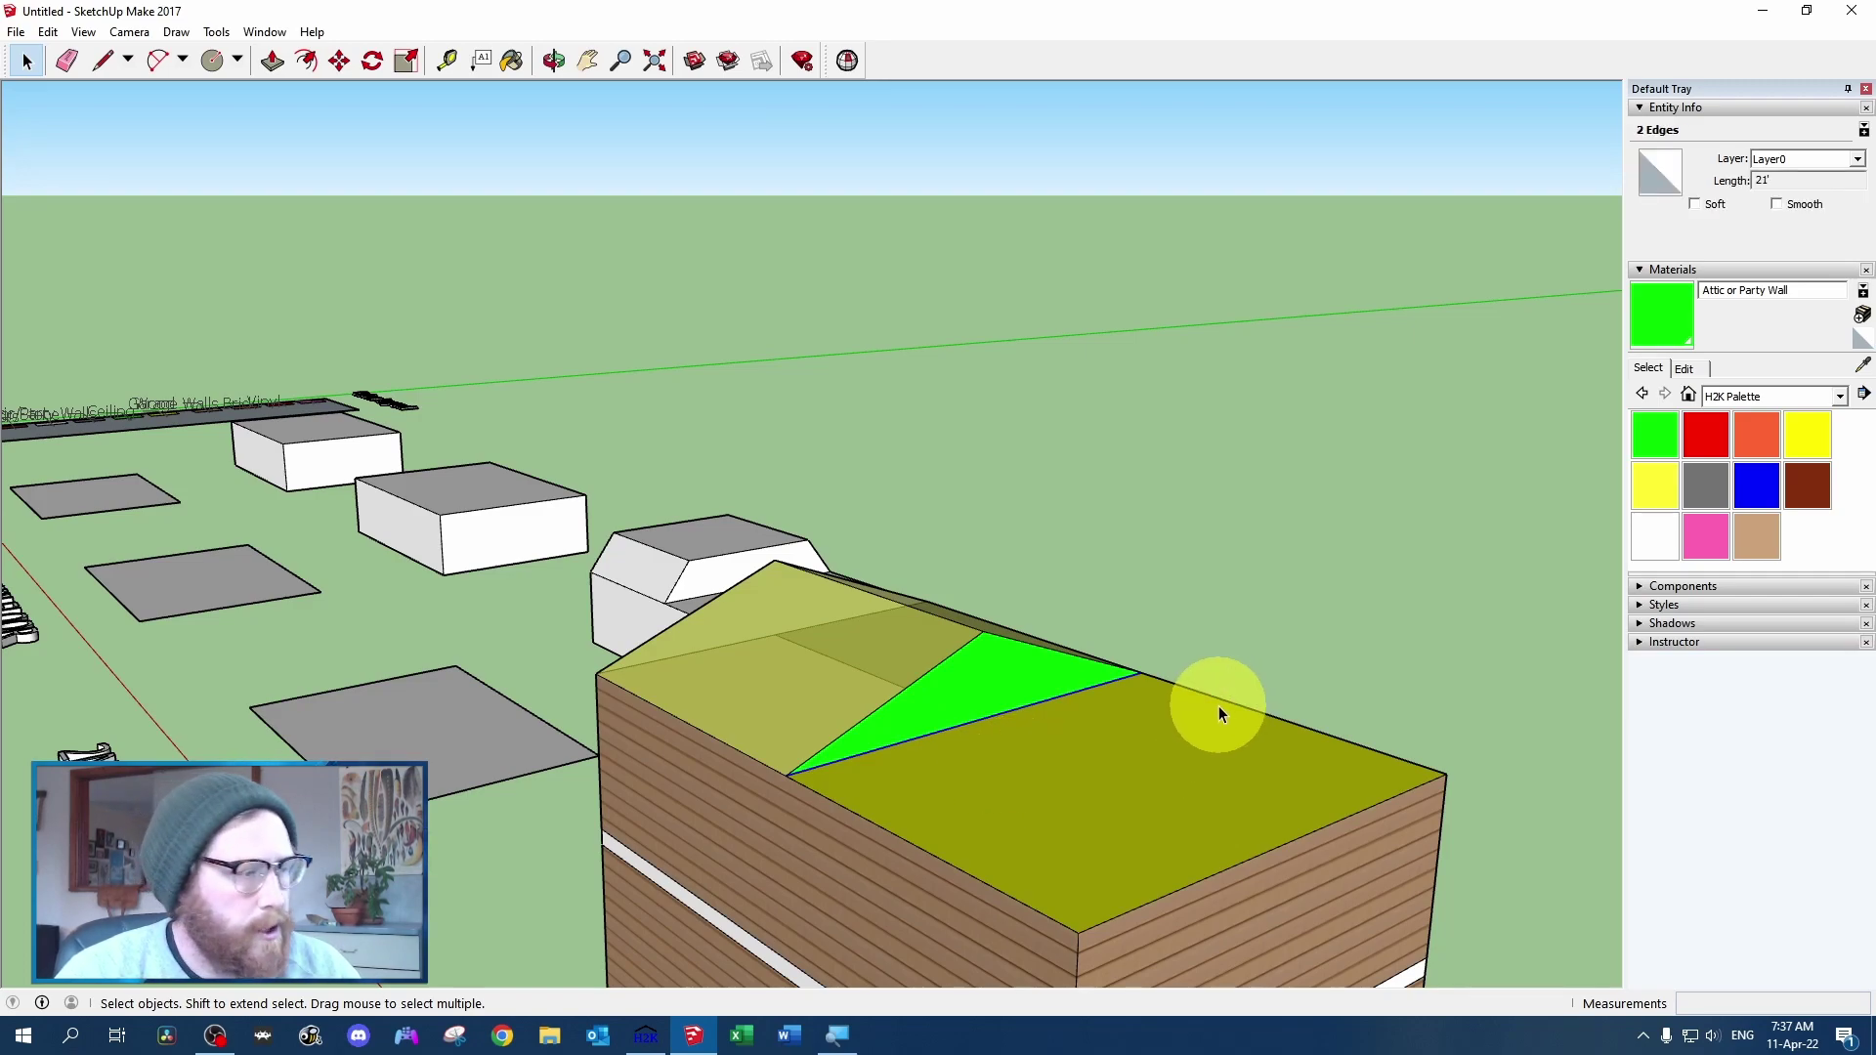
scroll(1217, 706, down, 2)
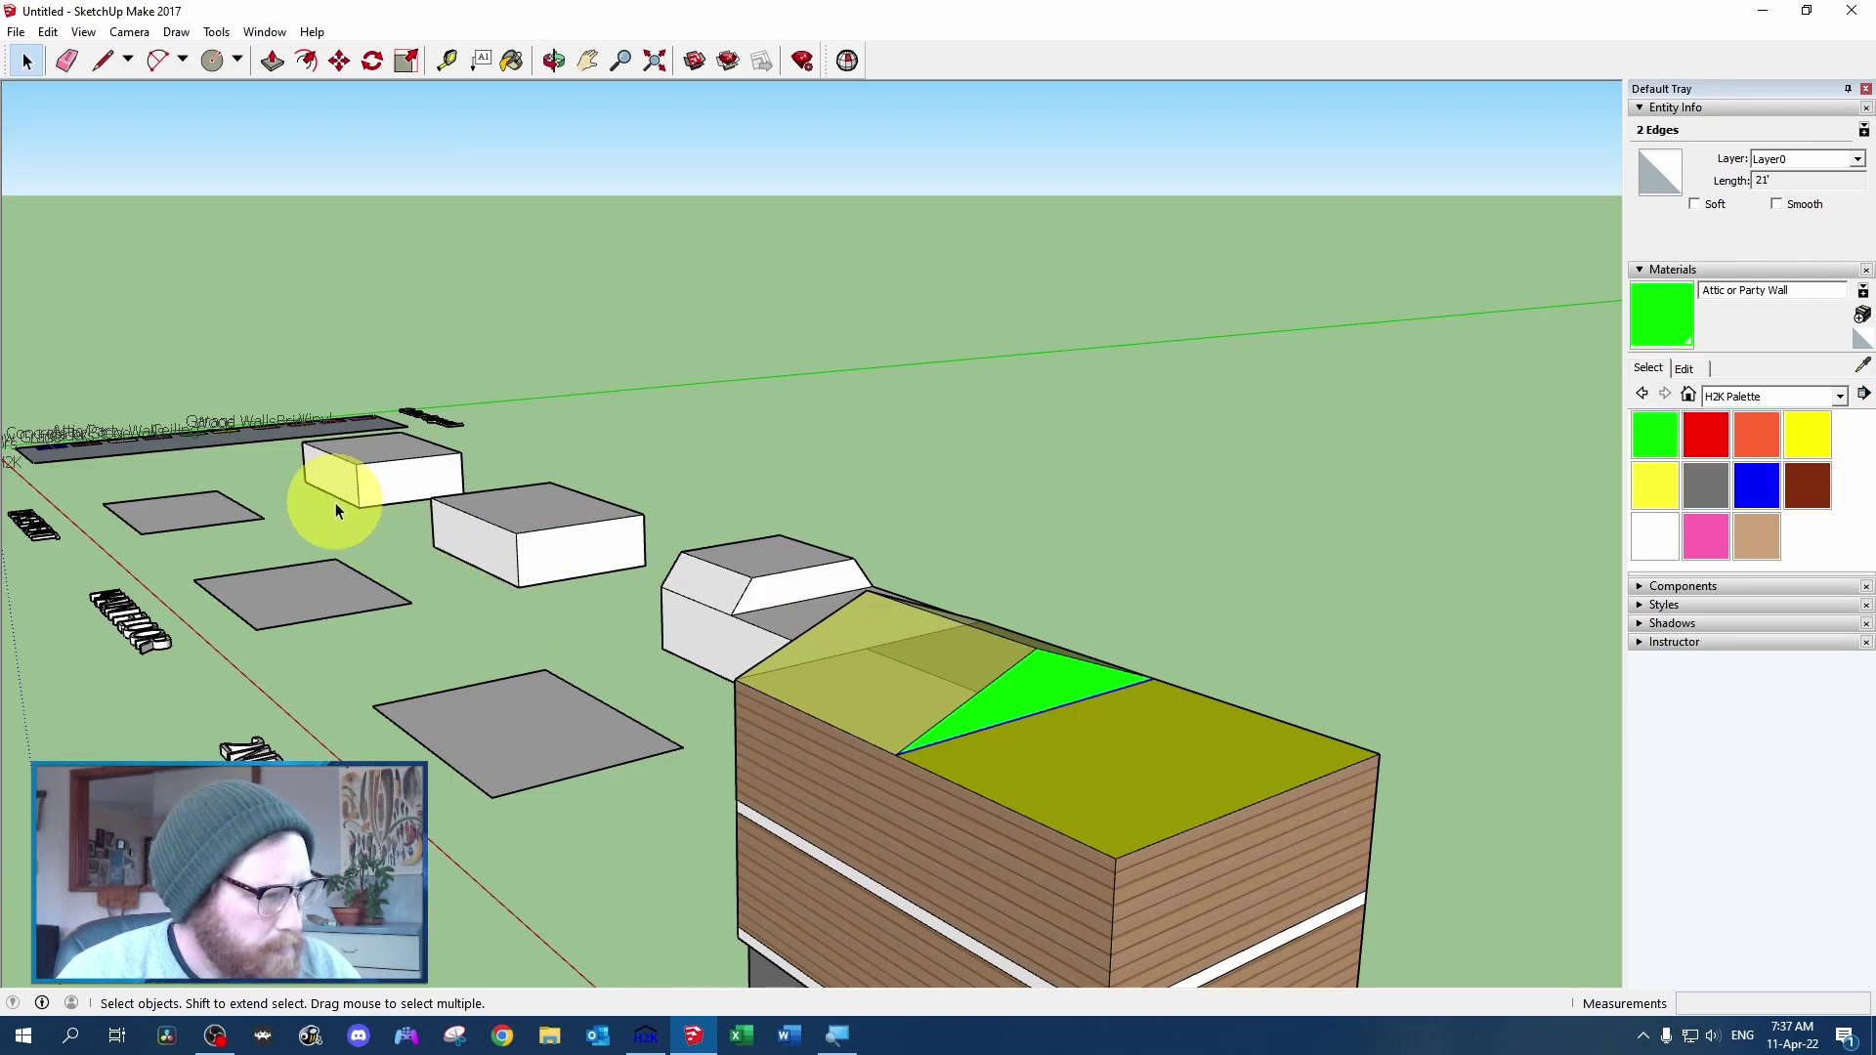
Orbit the white box model and select its sloped and top roof faces to read their areas
scroll(1223, 703, up, 5)
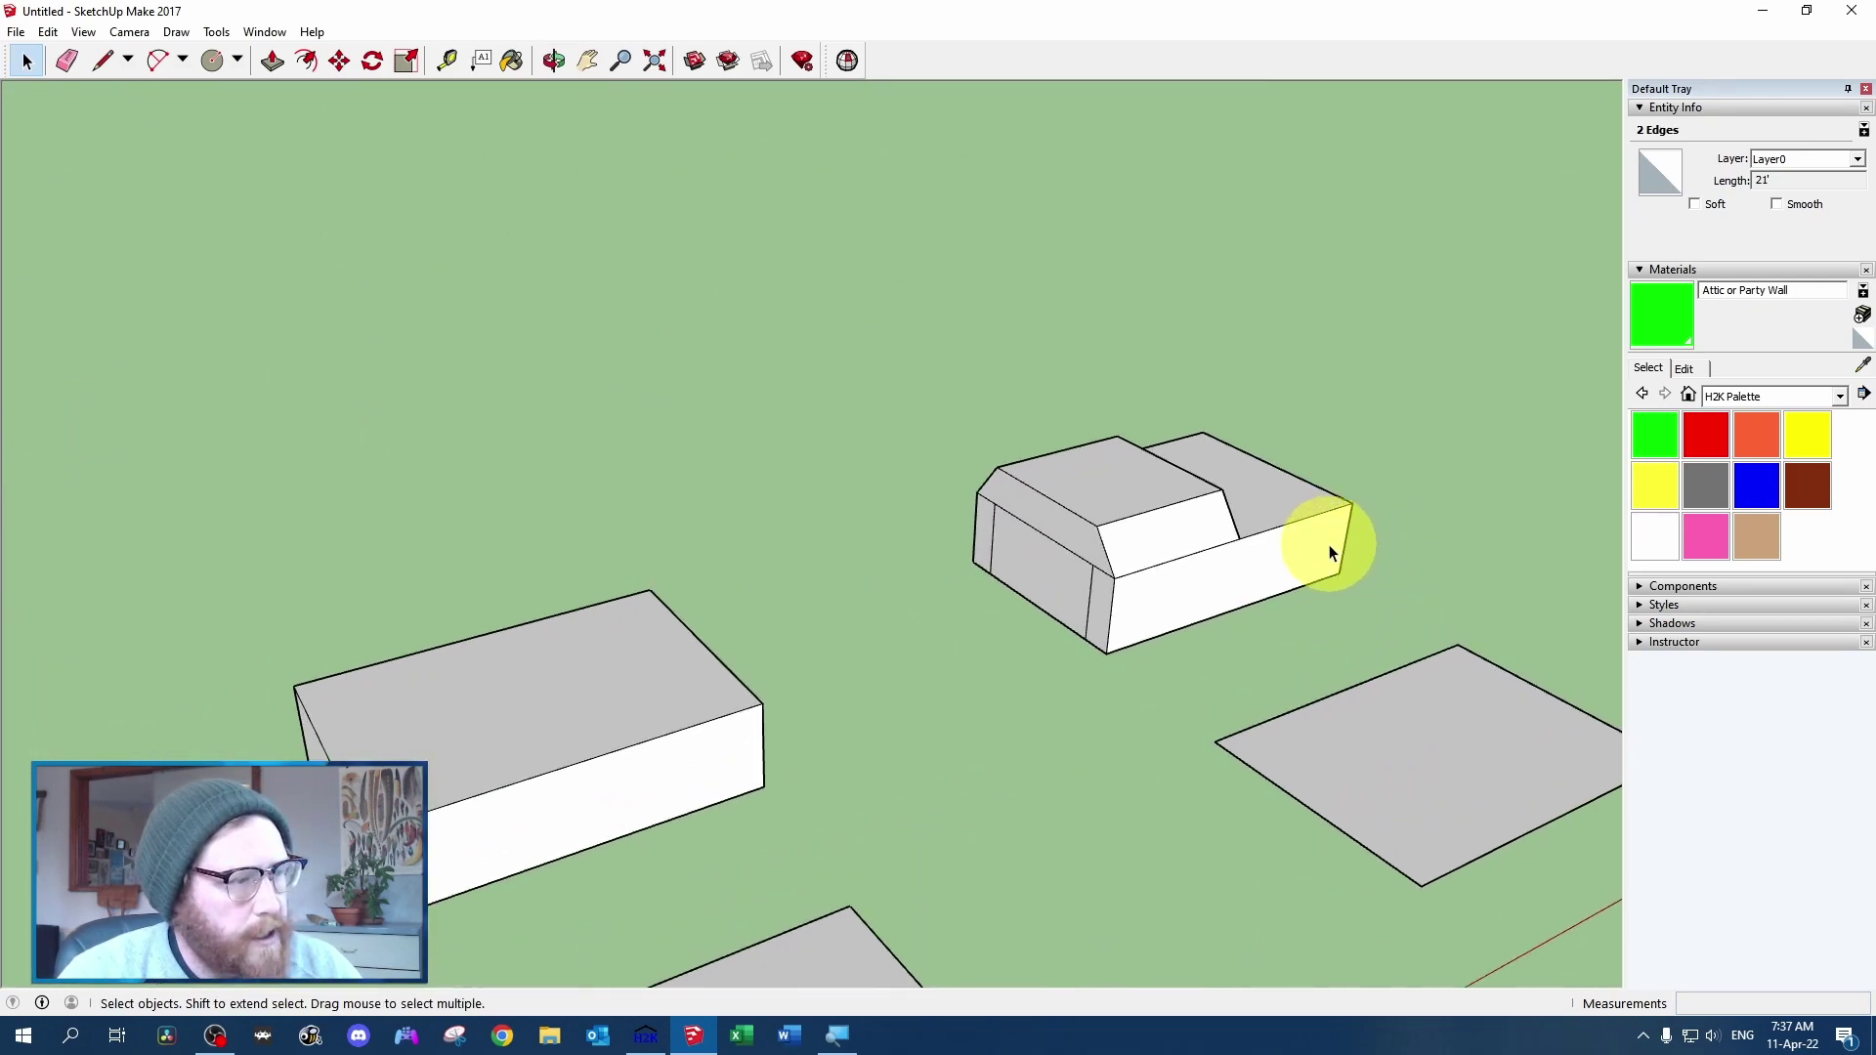
scroll(1331, 553, up, 2)
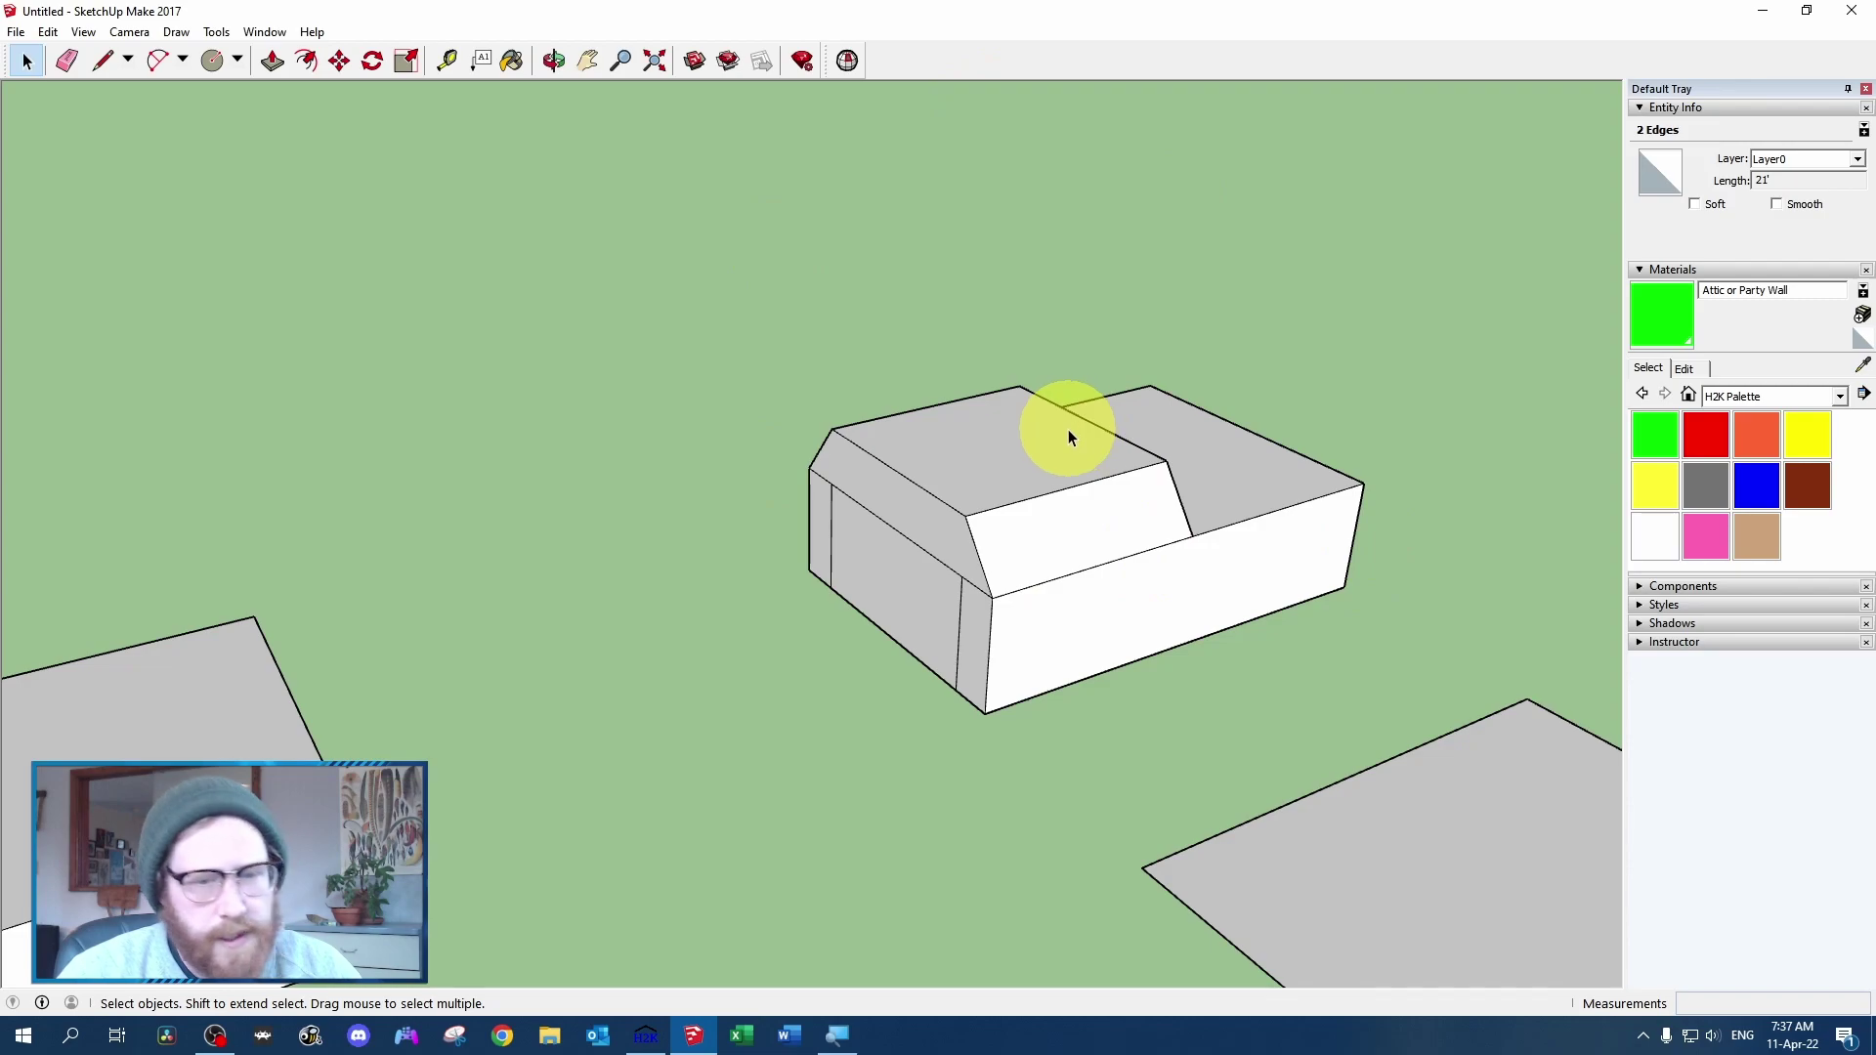
scroll(1075, 550, down, 2)
drag(681, 485, 888, 430)
shift+click(887, 430)
scroll(1044, 381, up, 2)
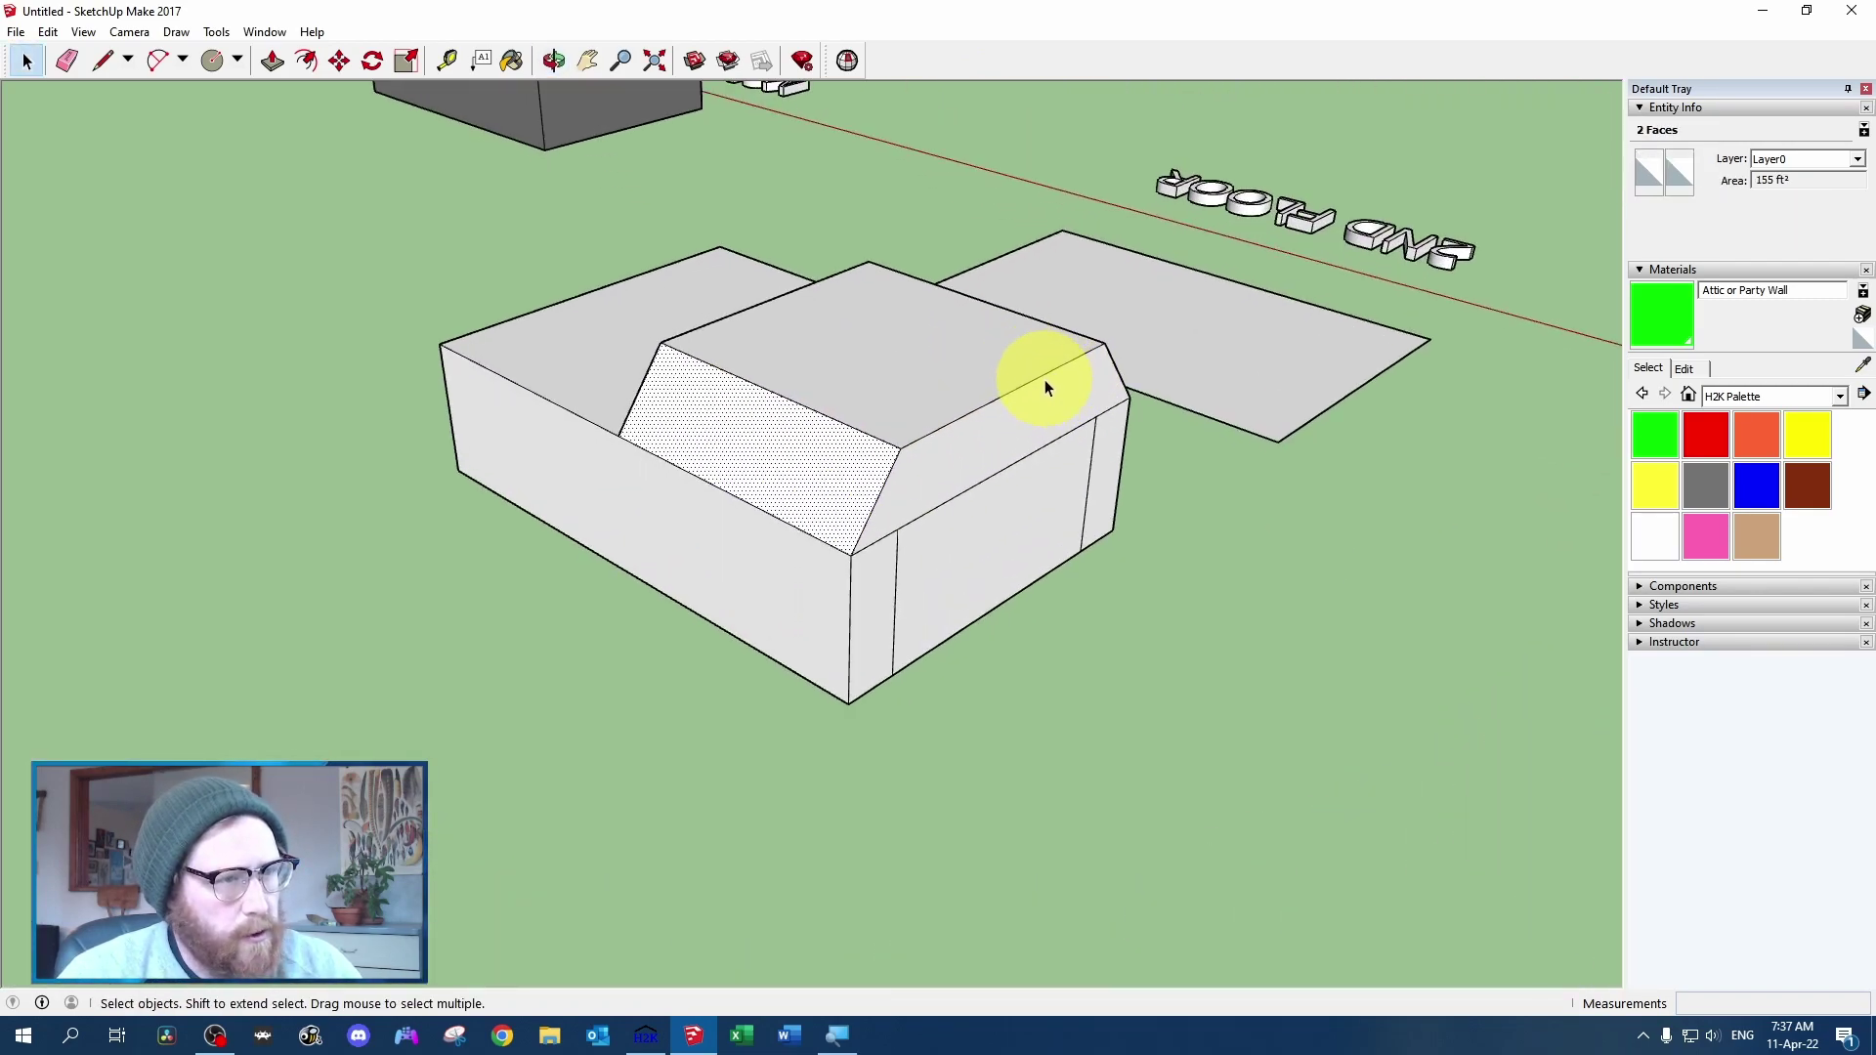
drag(1046, 379, 321, 388)
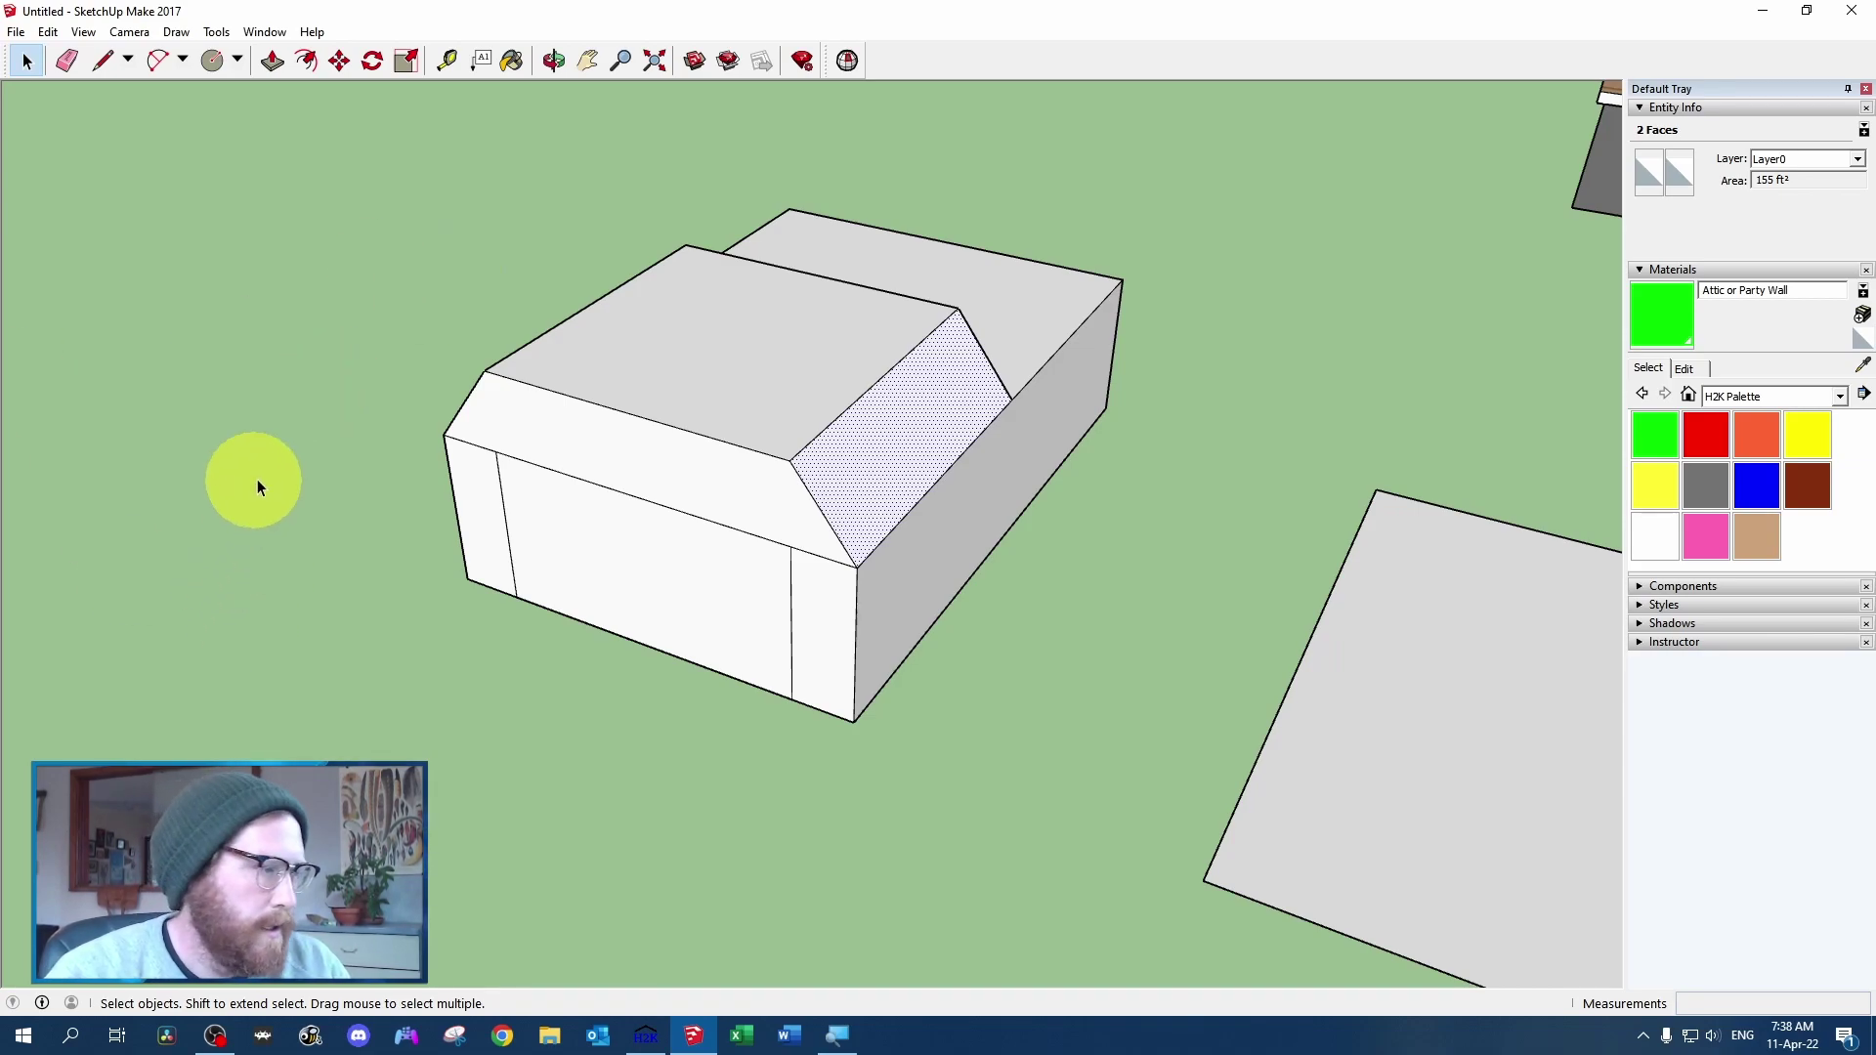
click(775, 347)
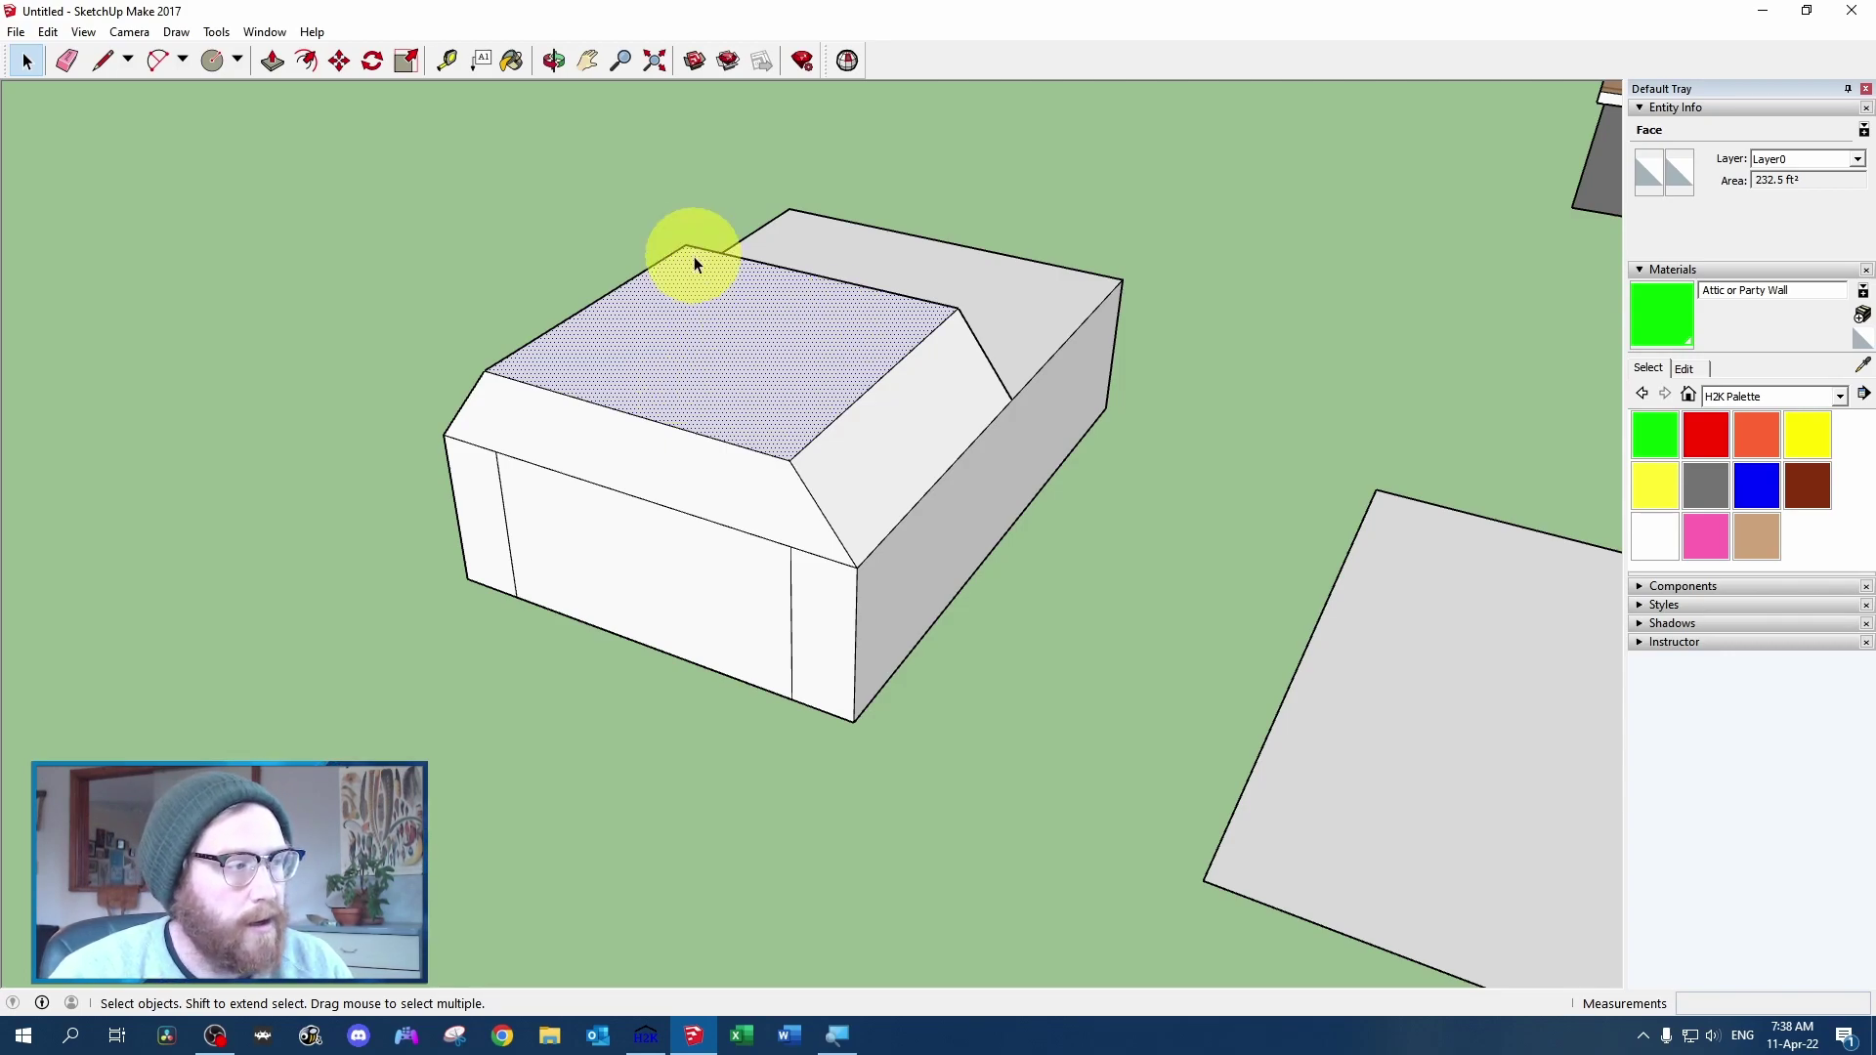
drag(1029, 266, 962, 454)
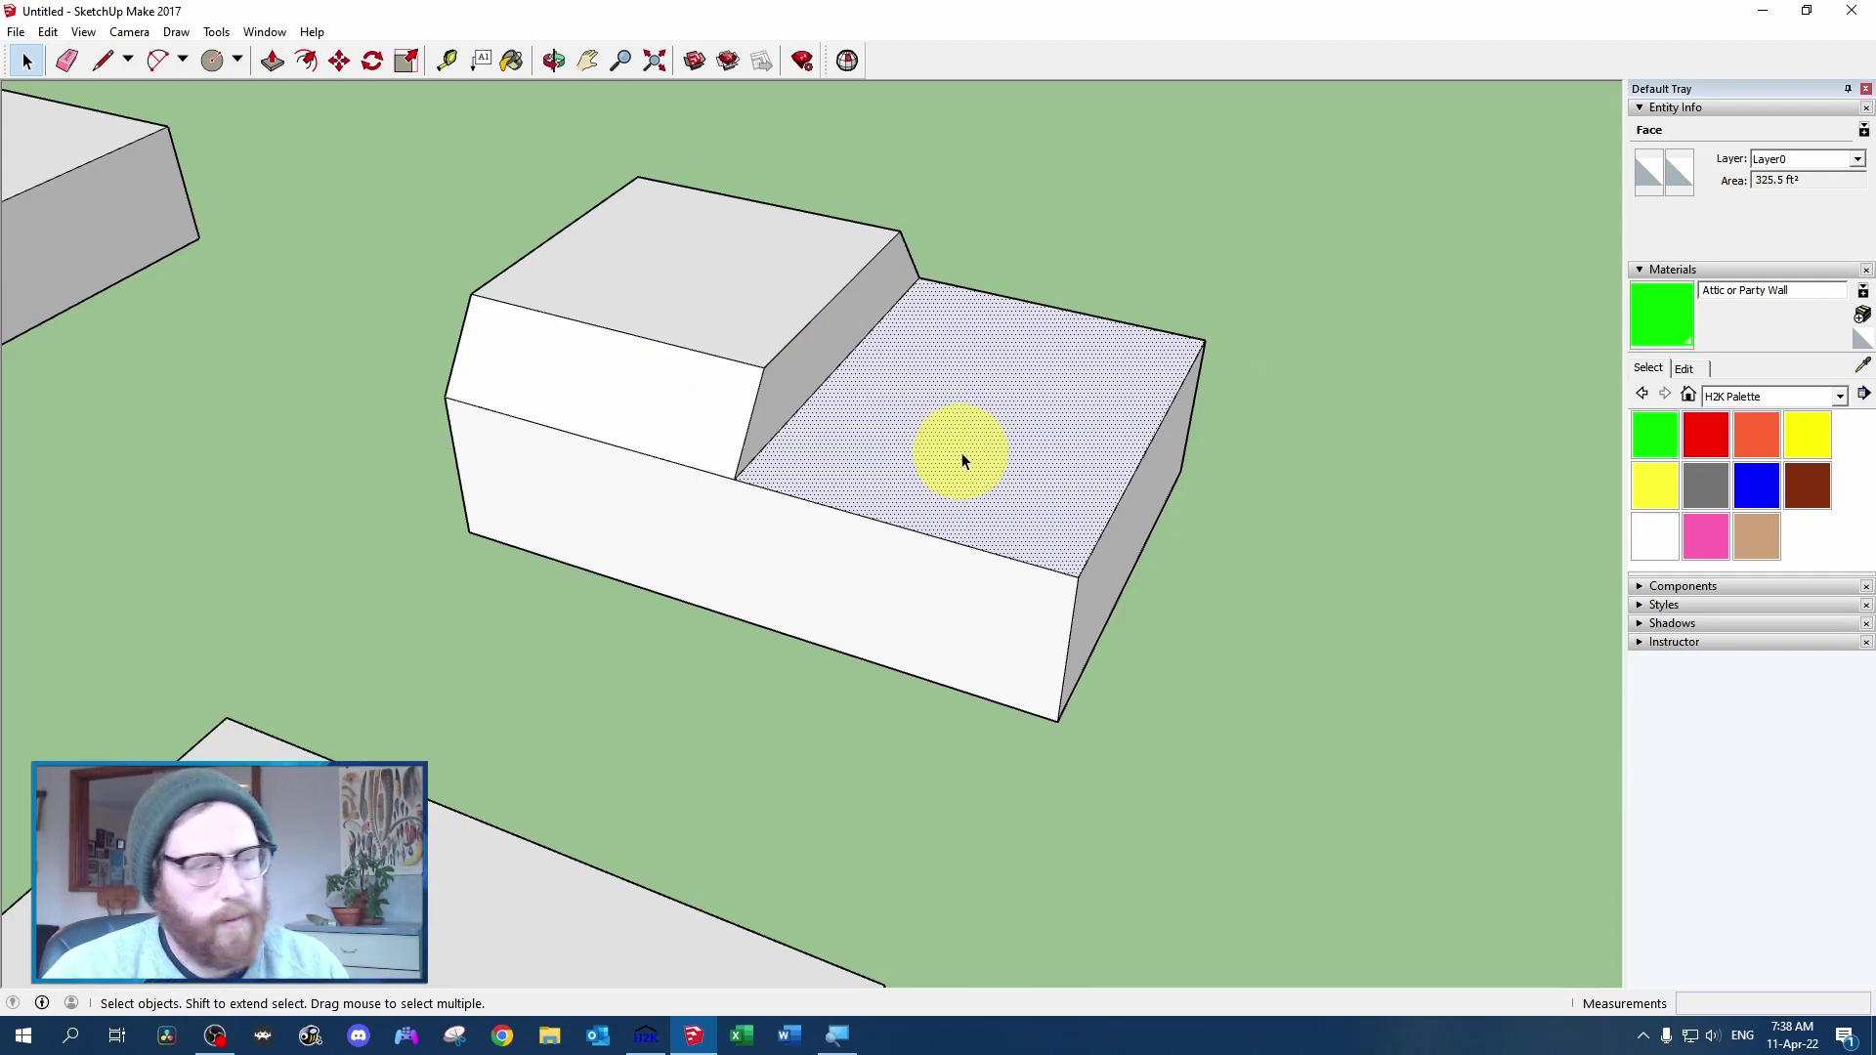
Restore the SketchUp window and dock it on the right half of the screen
double_click(1115, 14)
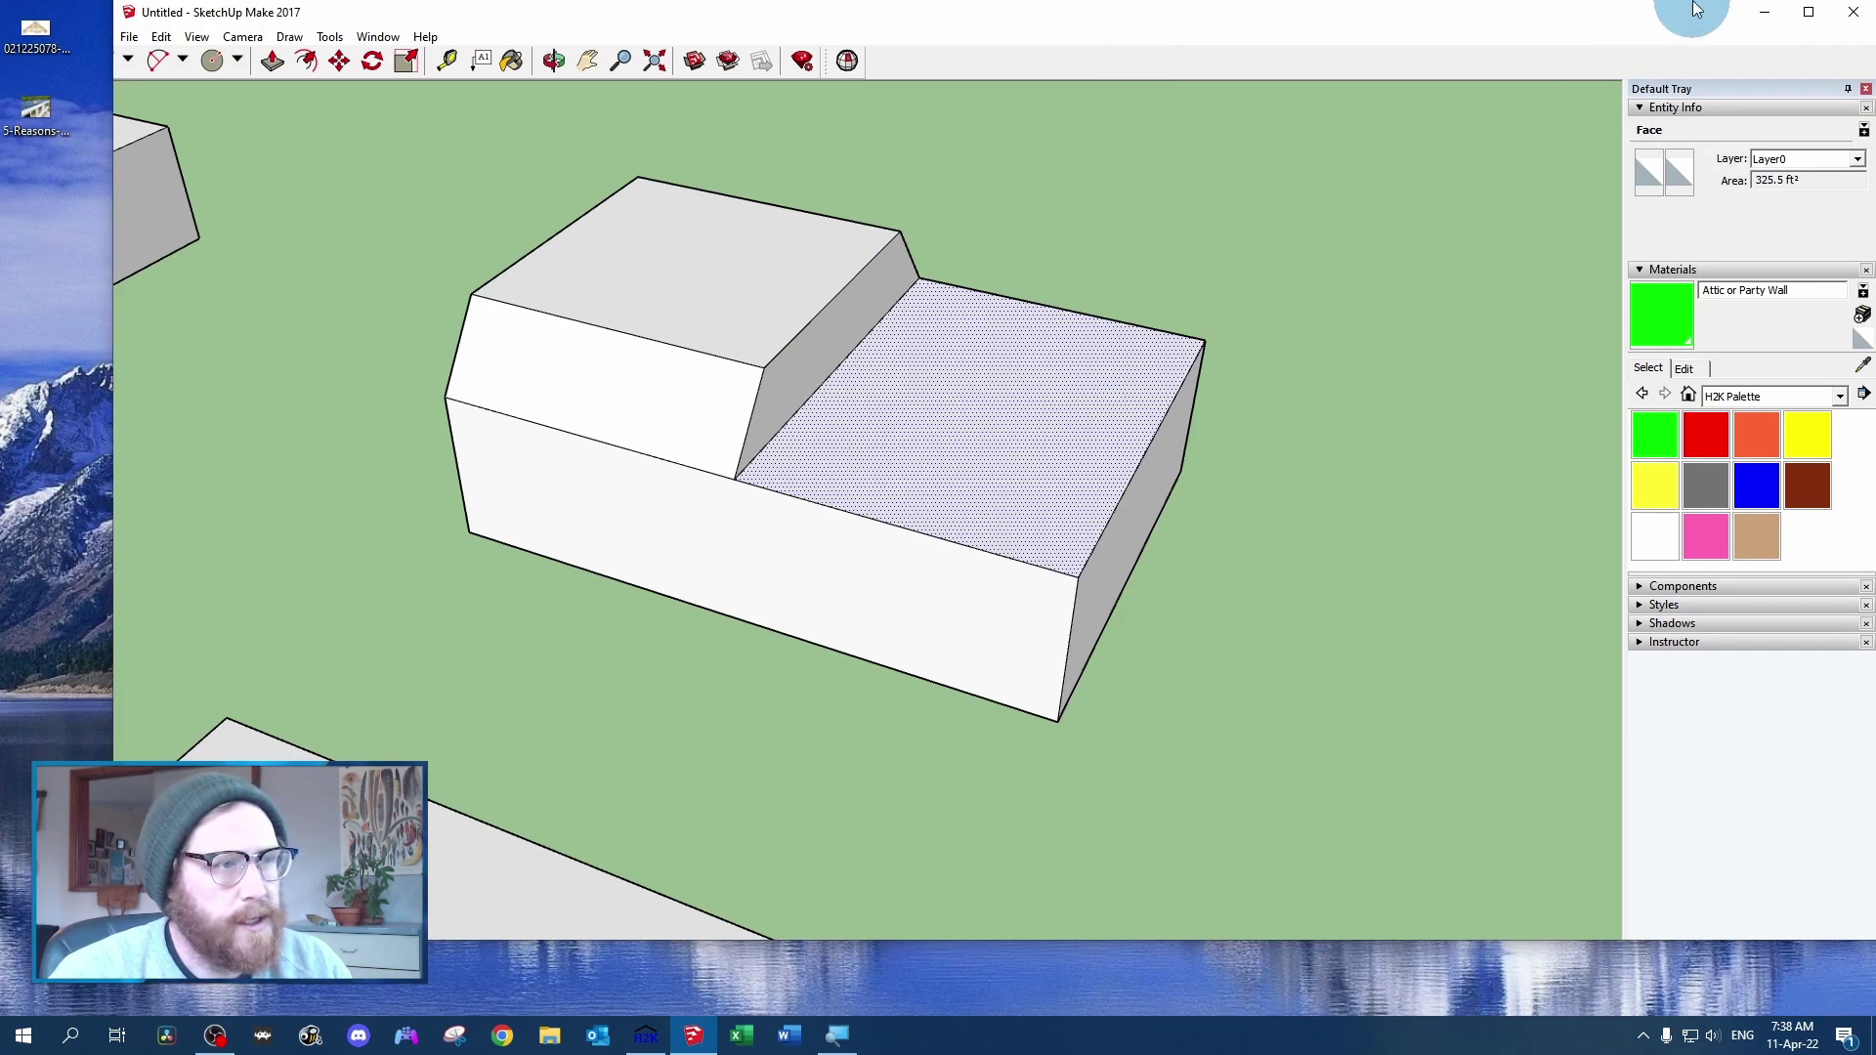
mouse_move(575, 12)
mouse_down()
mouse_move(1332, 9)
mouse_move(1588, 39)
mouse_move(1869, 191)
mouse_up()
click(146, 189)
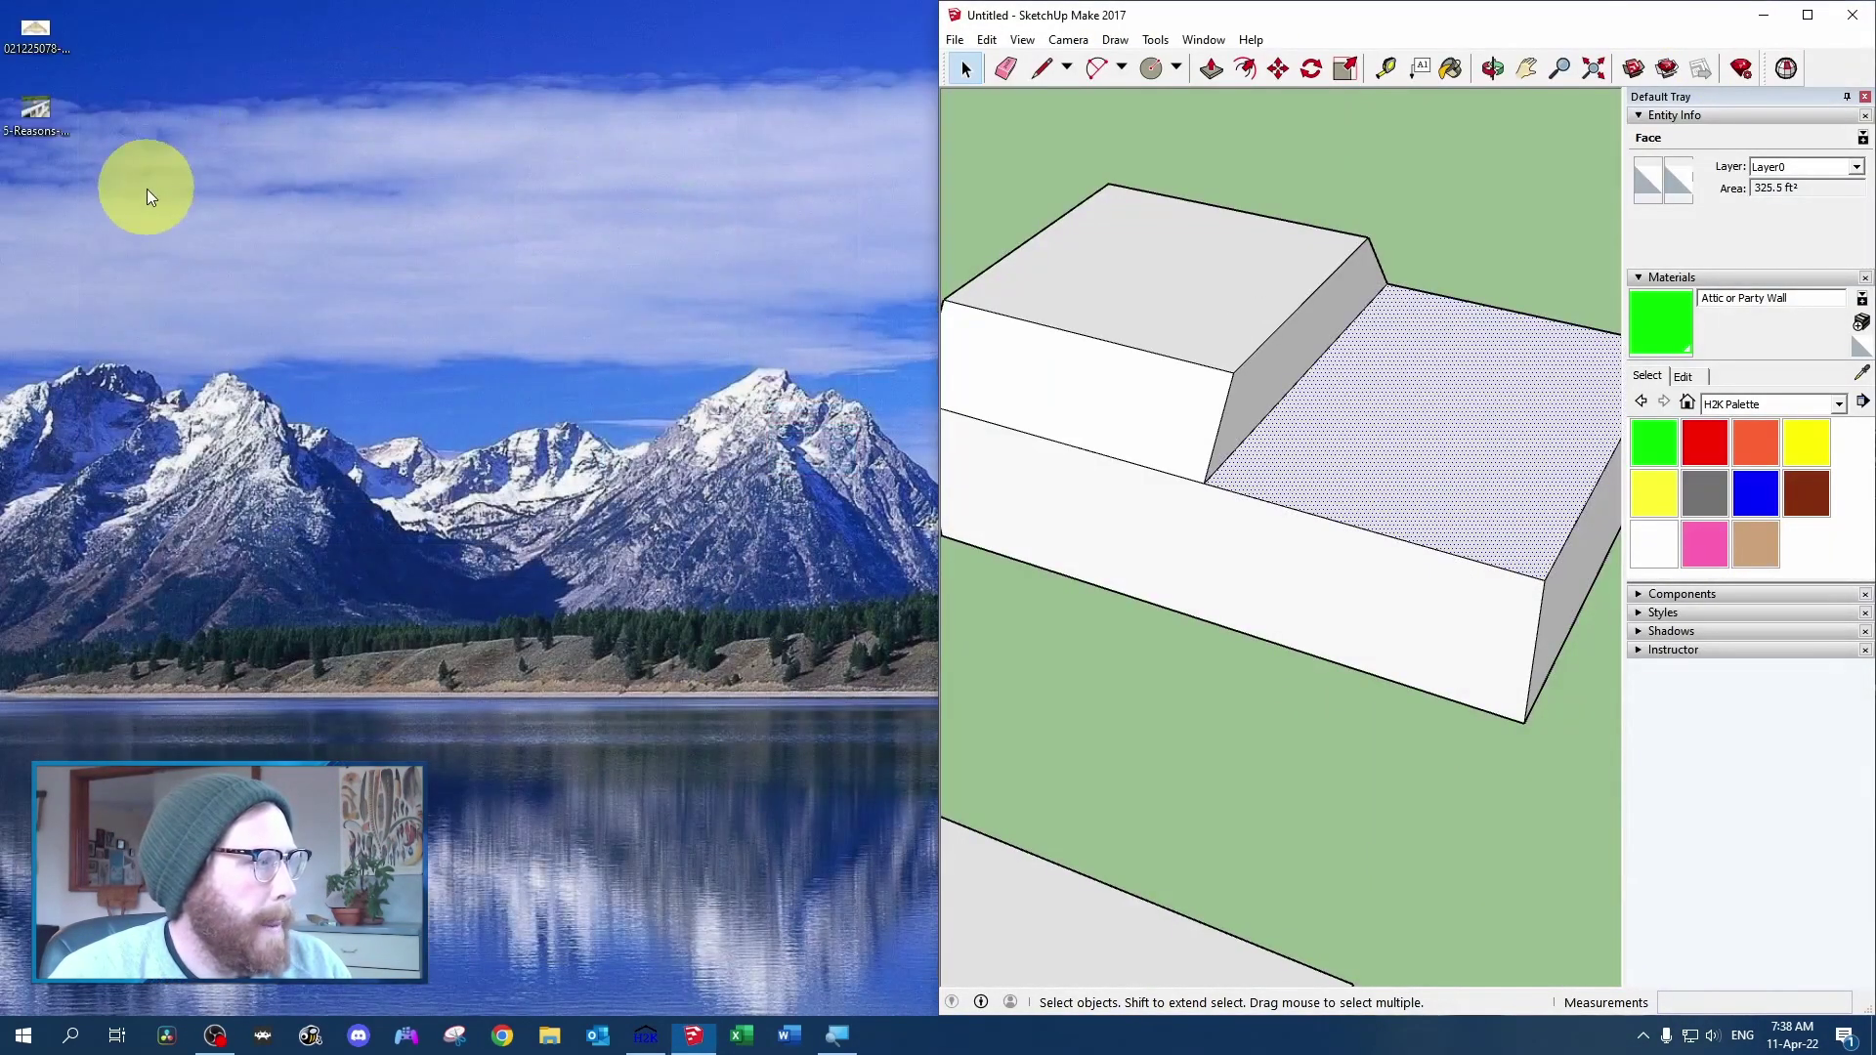
Open the attic ventilation diagram, advance to the flat-roof photo, then minimize Photos
double_click(45, 34)
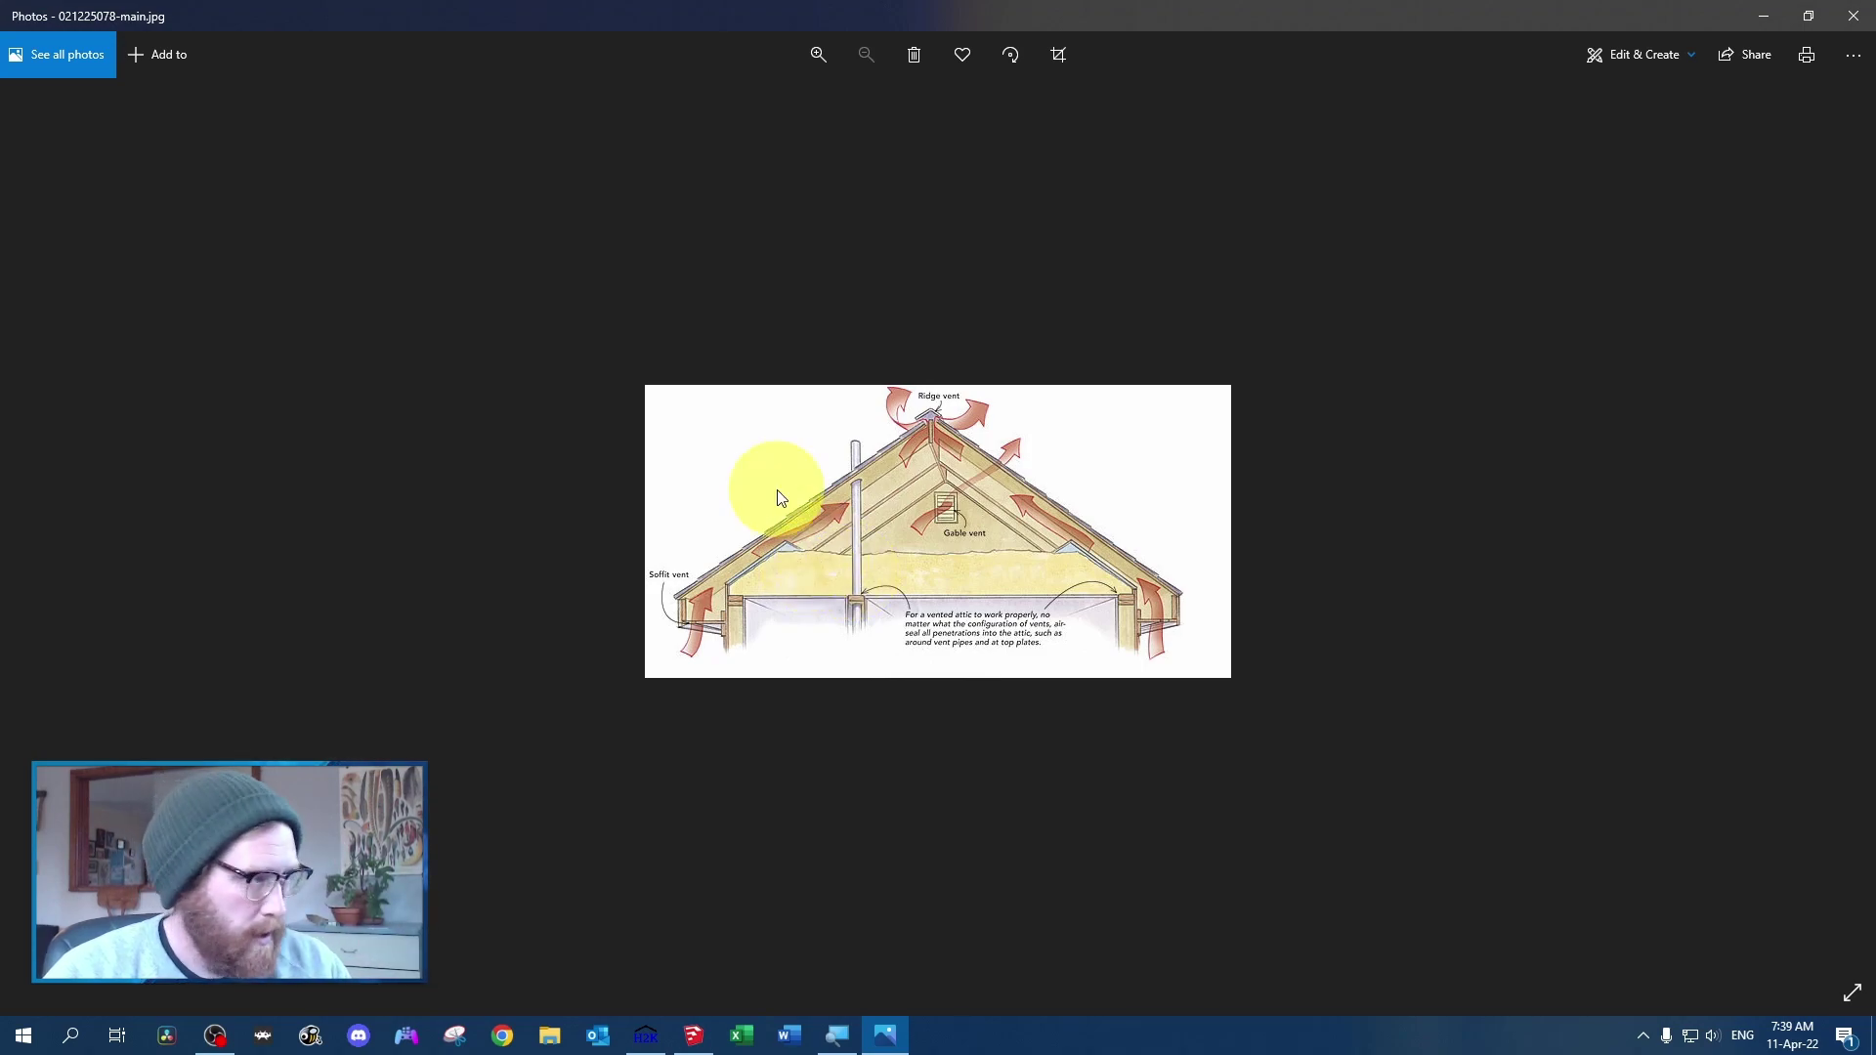
key(Right)
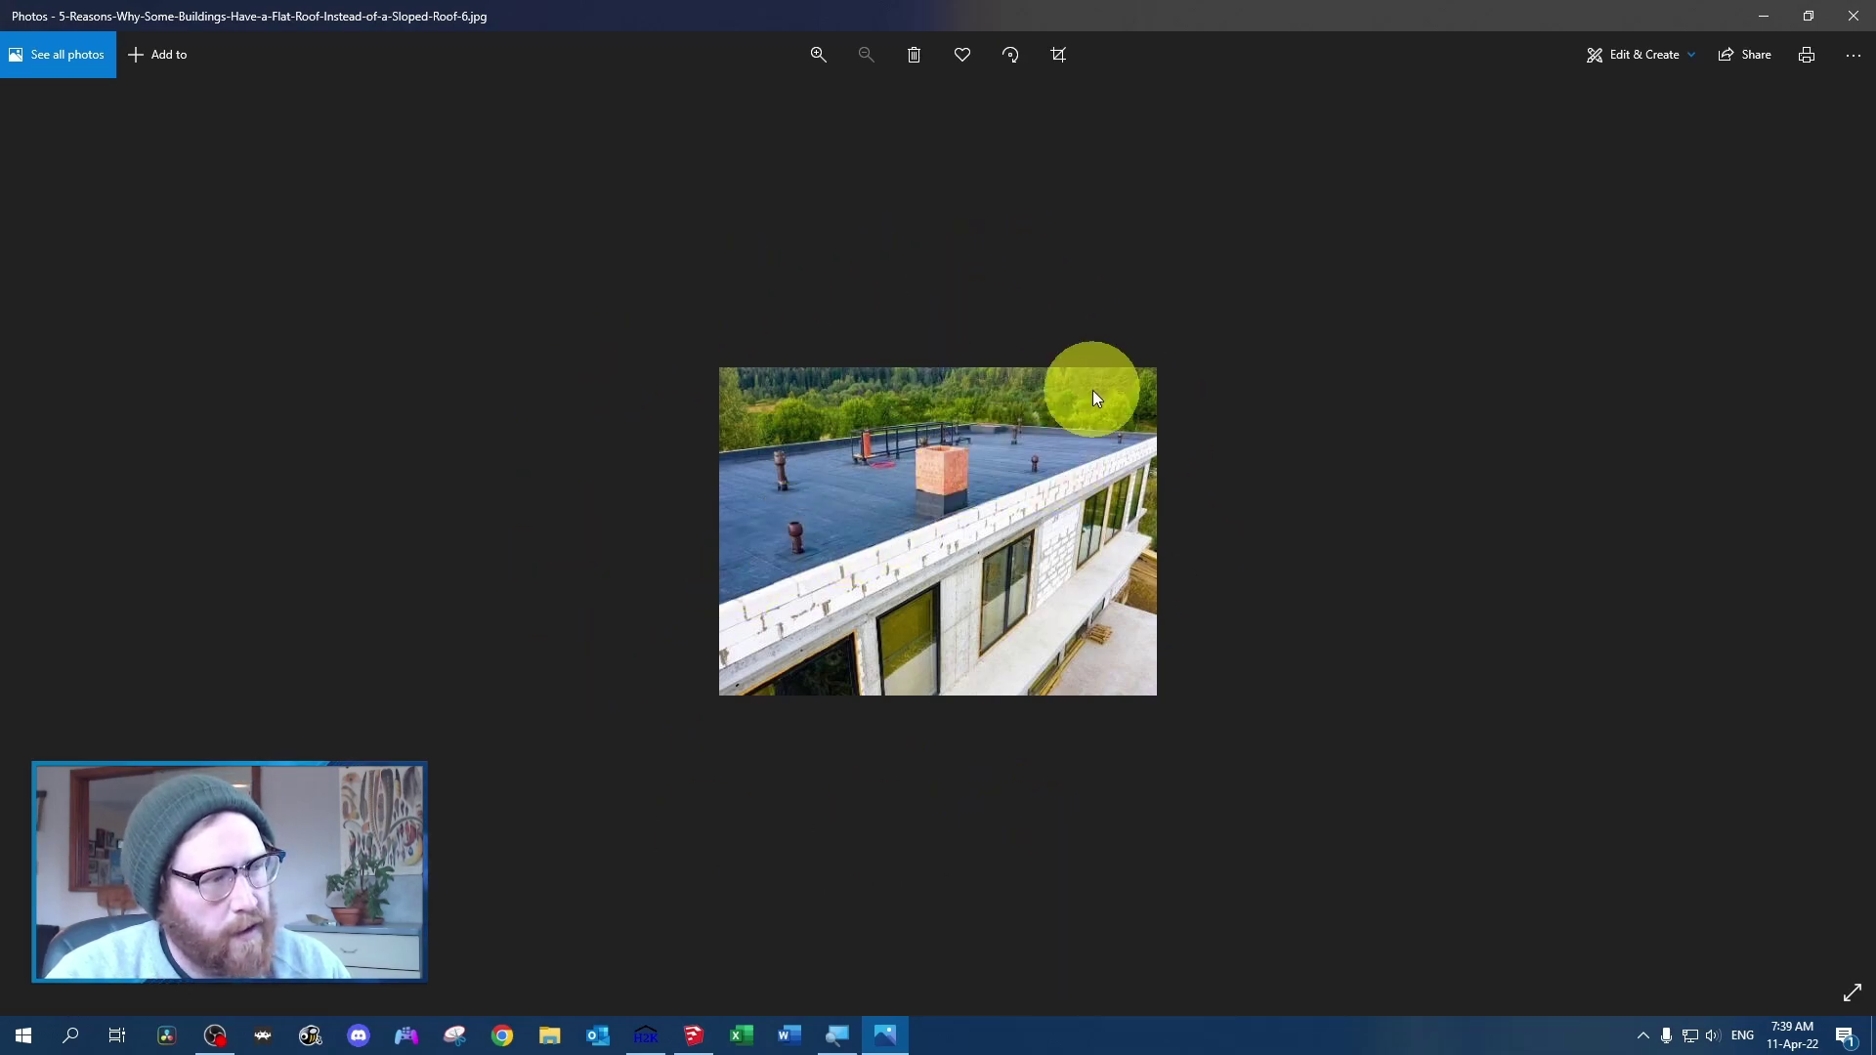
click(1765, 21)
scroll(1393, 625, down, 3)
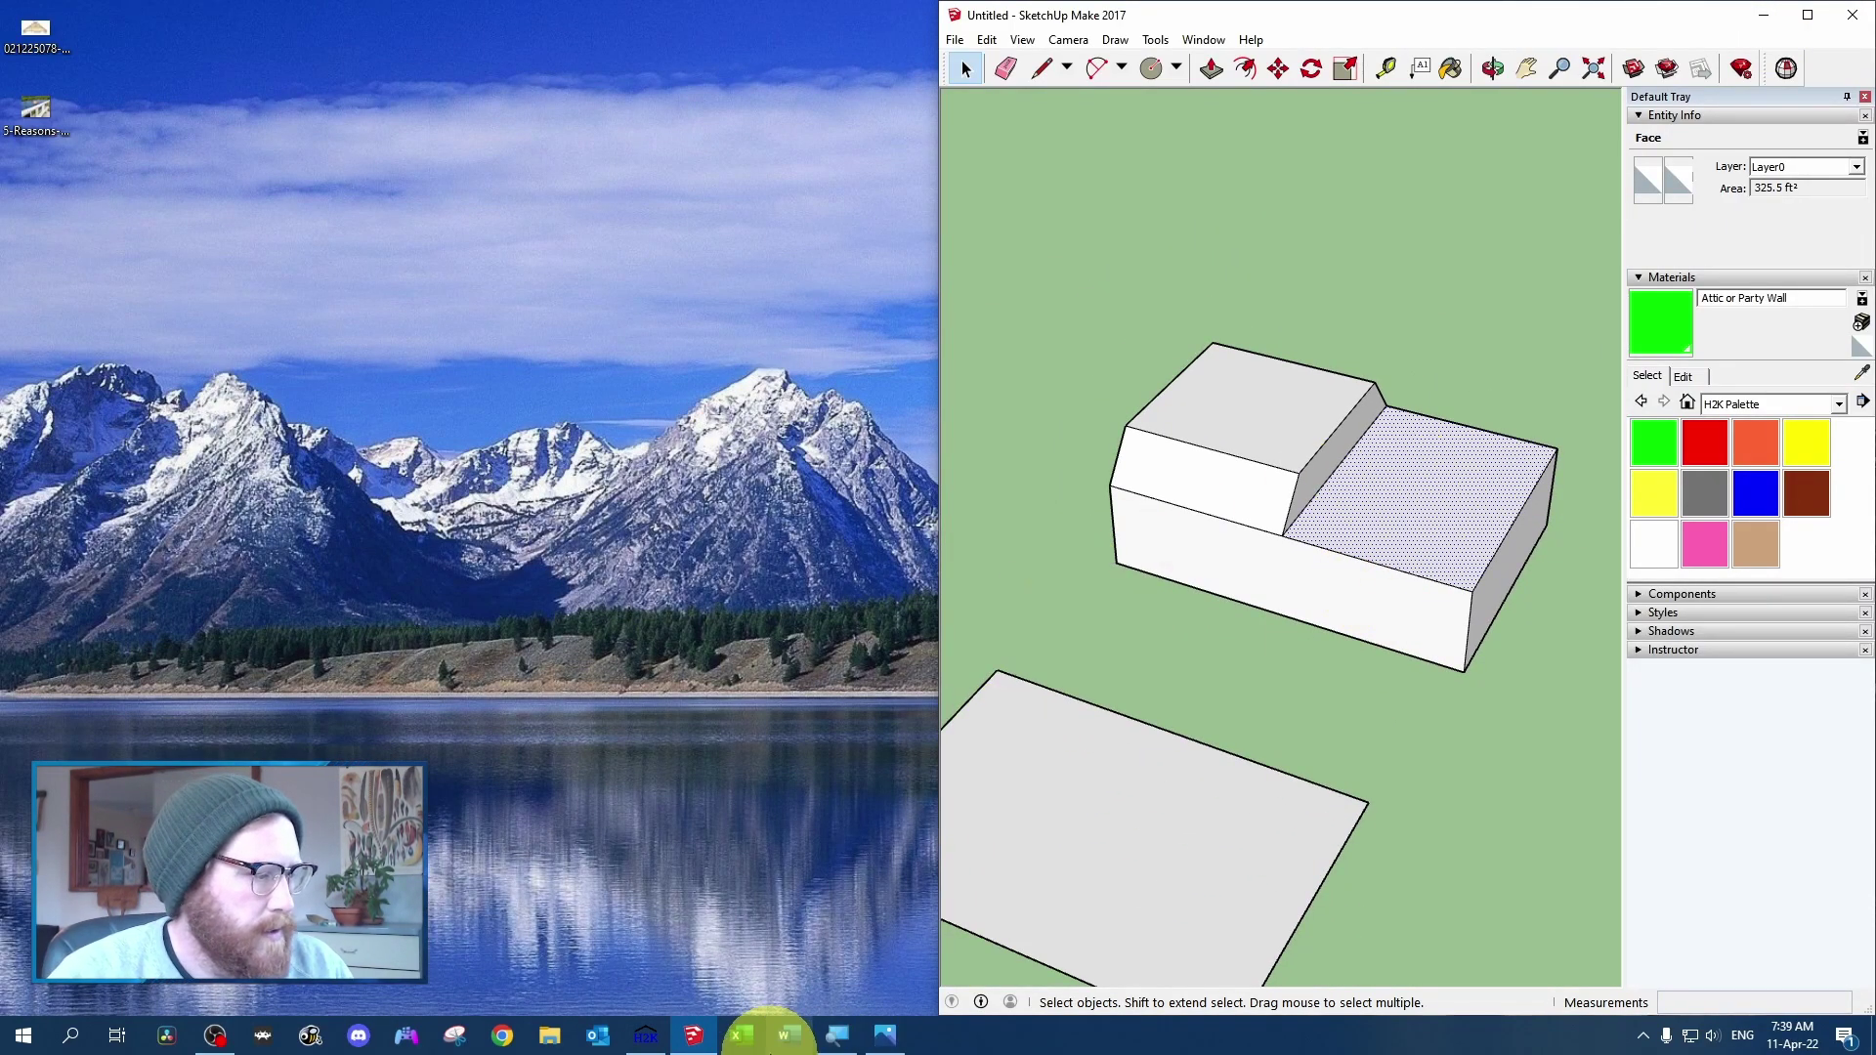
Select both sloped roof faces in SketchUp and enter a 348.32 ft² ceiling area in HOT2000
click(661, 1038)
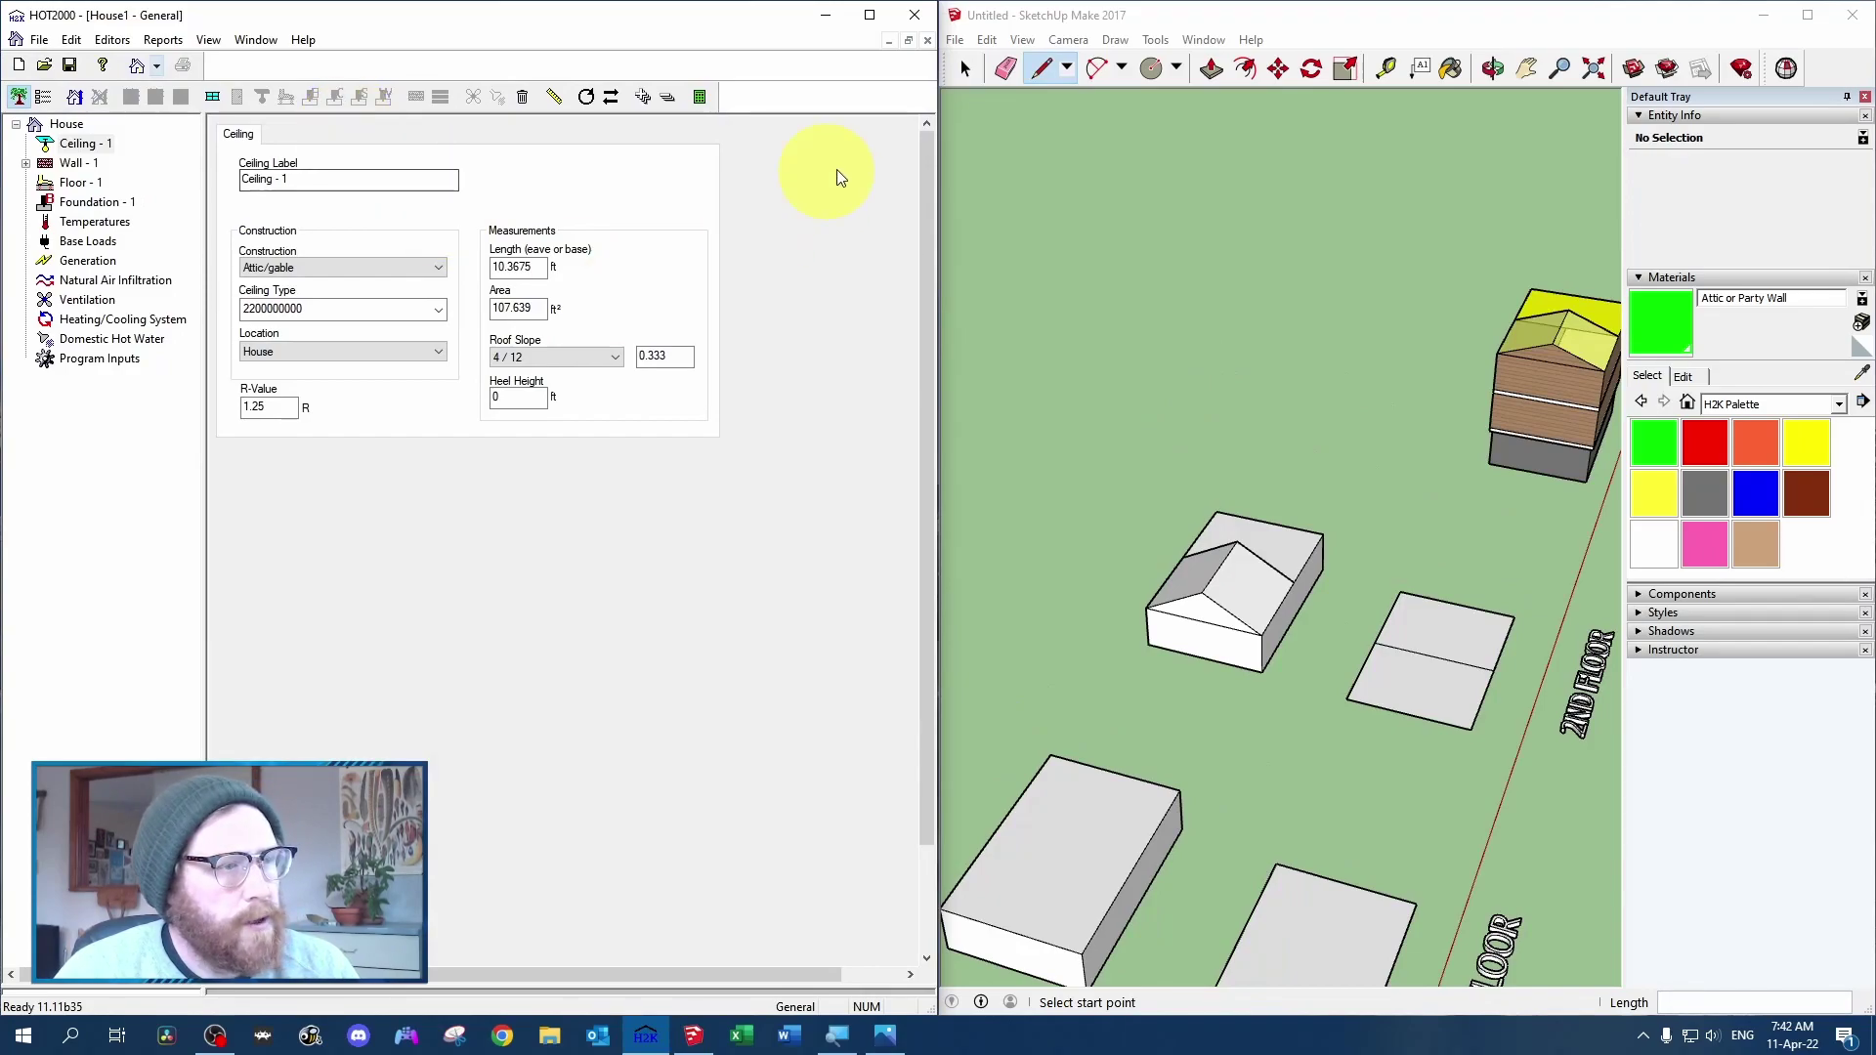
scroll(1412, 262, up, 3)
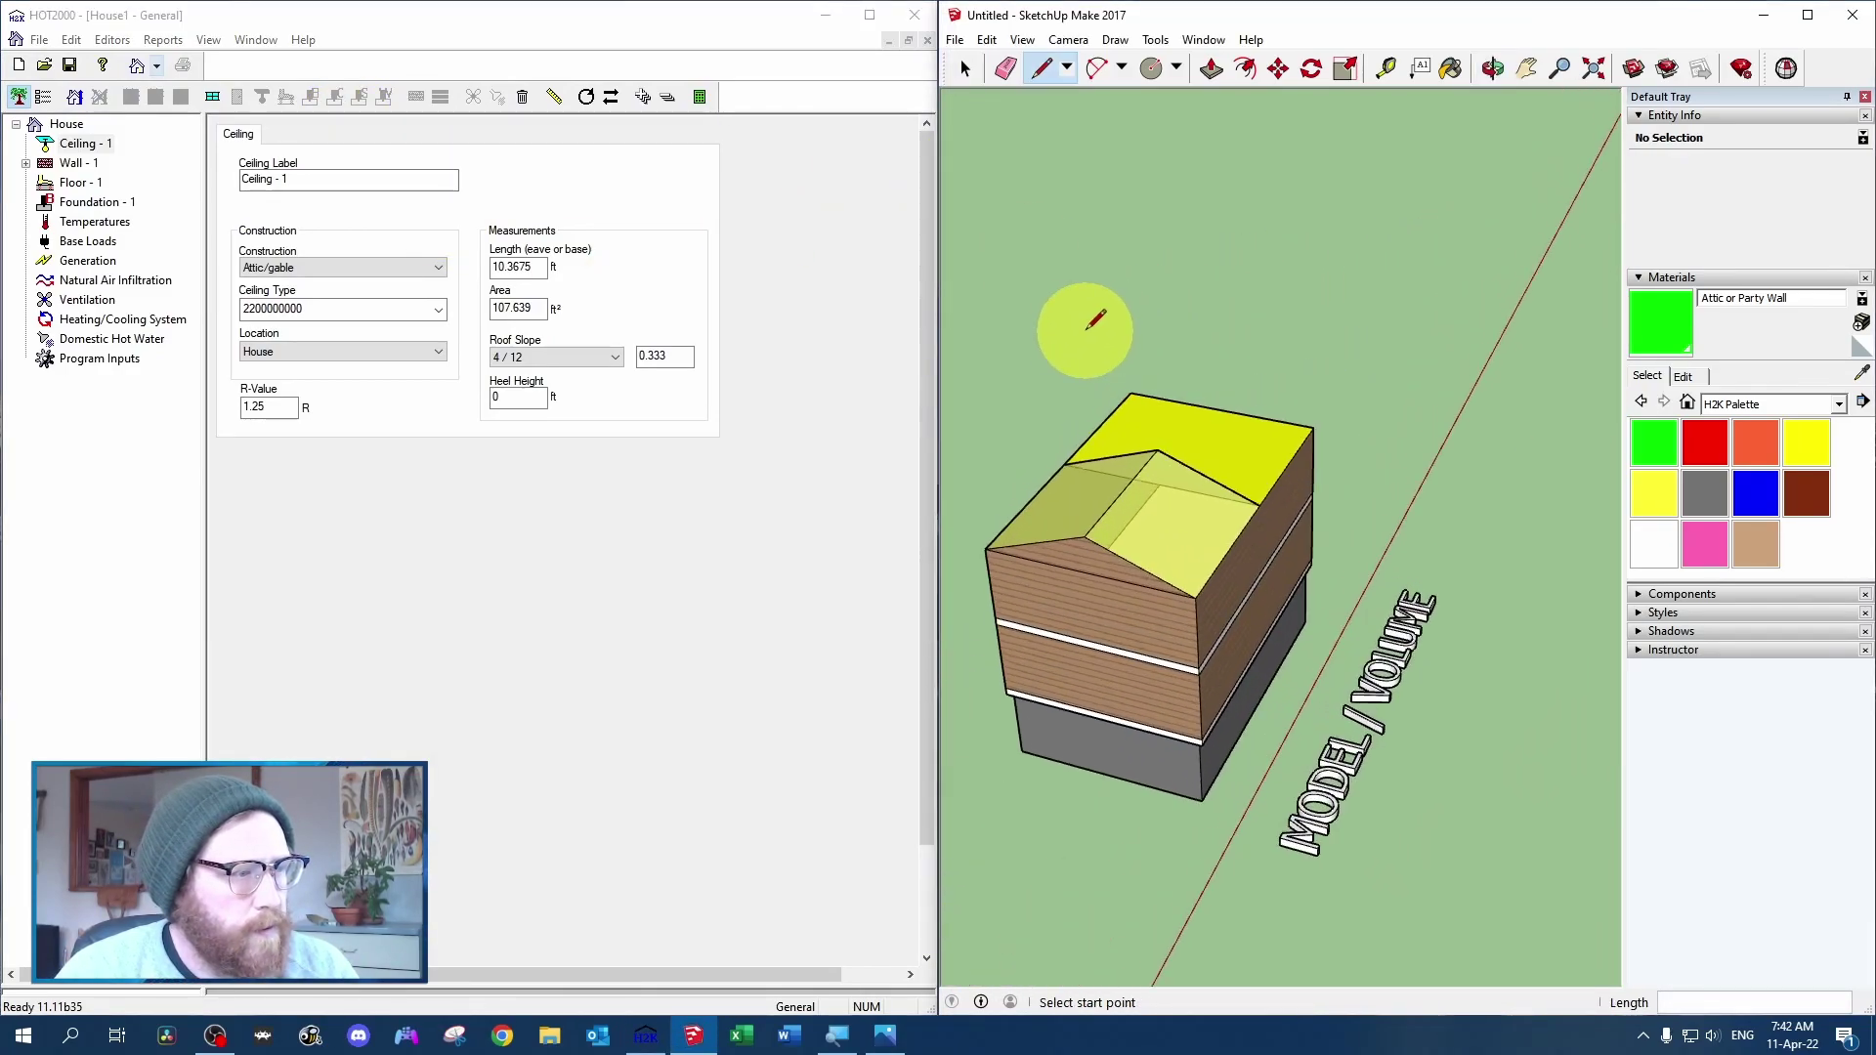
click(965, 69)
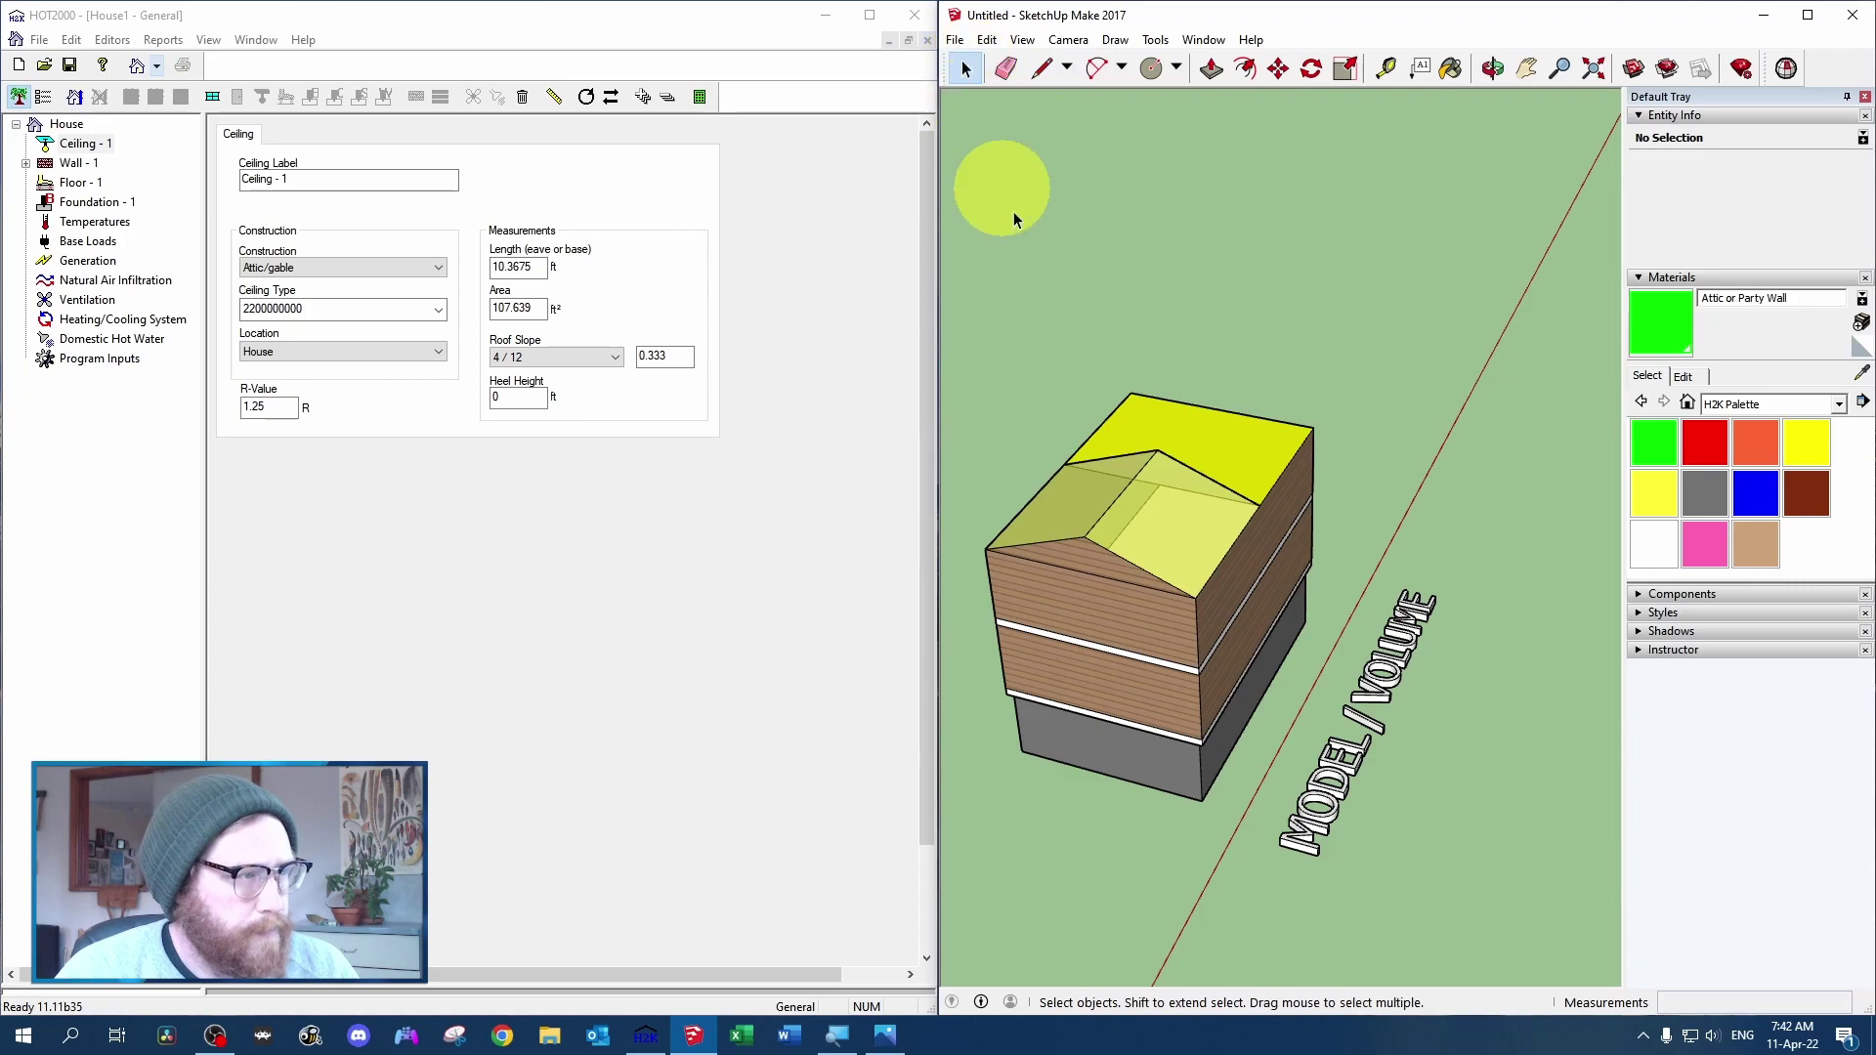
click(1171, 520)
shift+click(1092, 509)
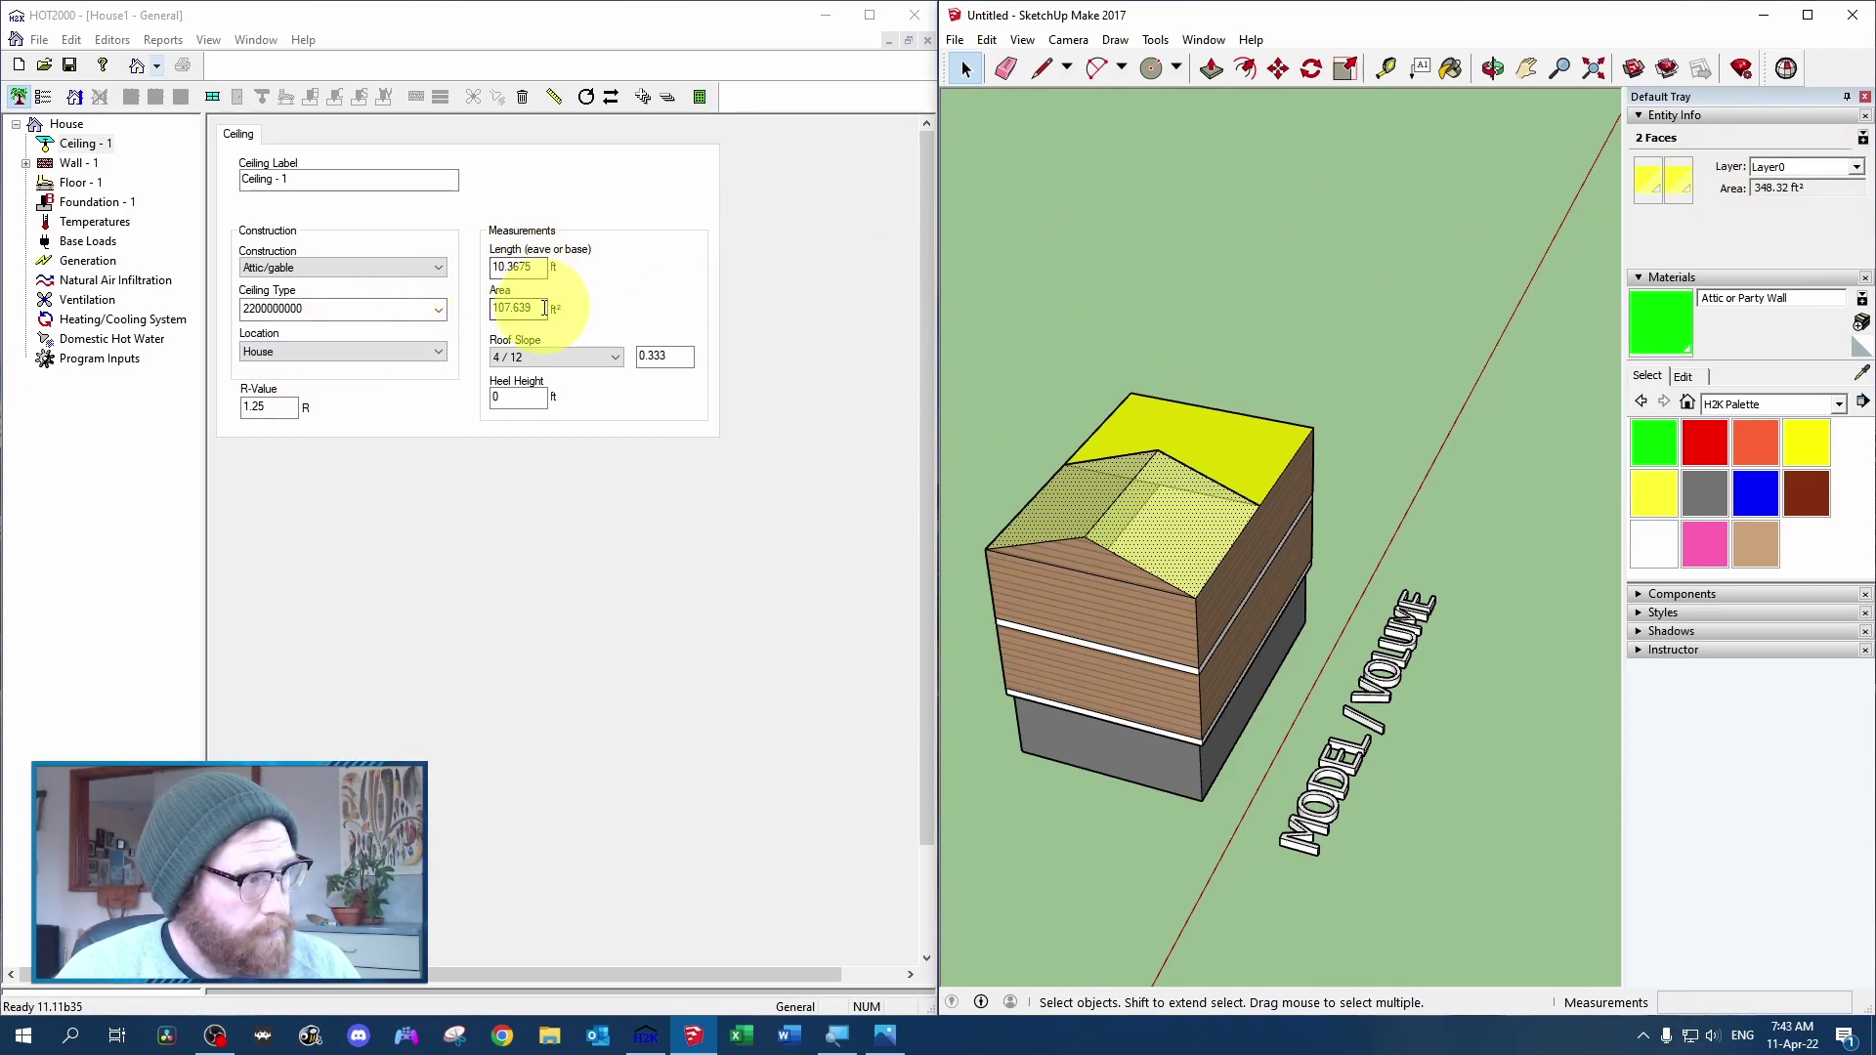
double_click(513, 308)
text(348)
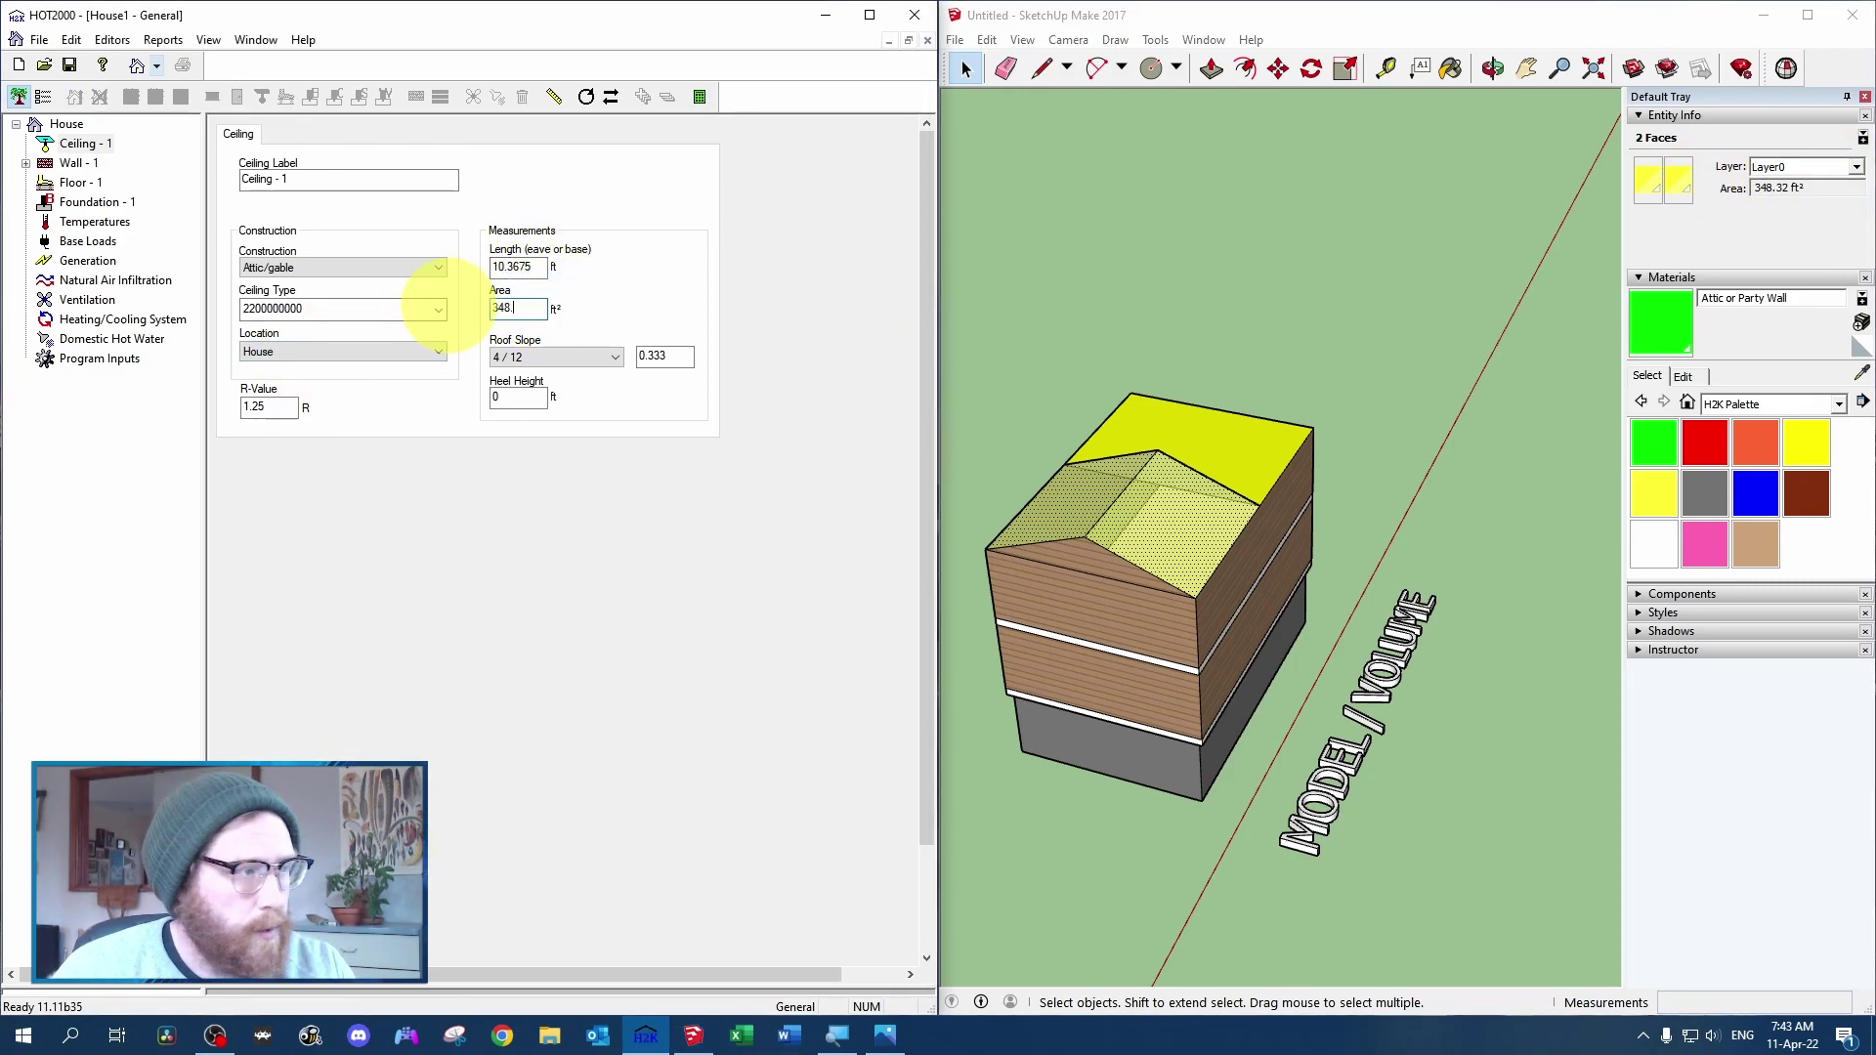
text(.32)
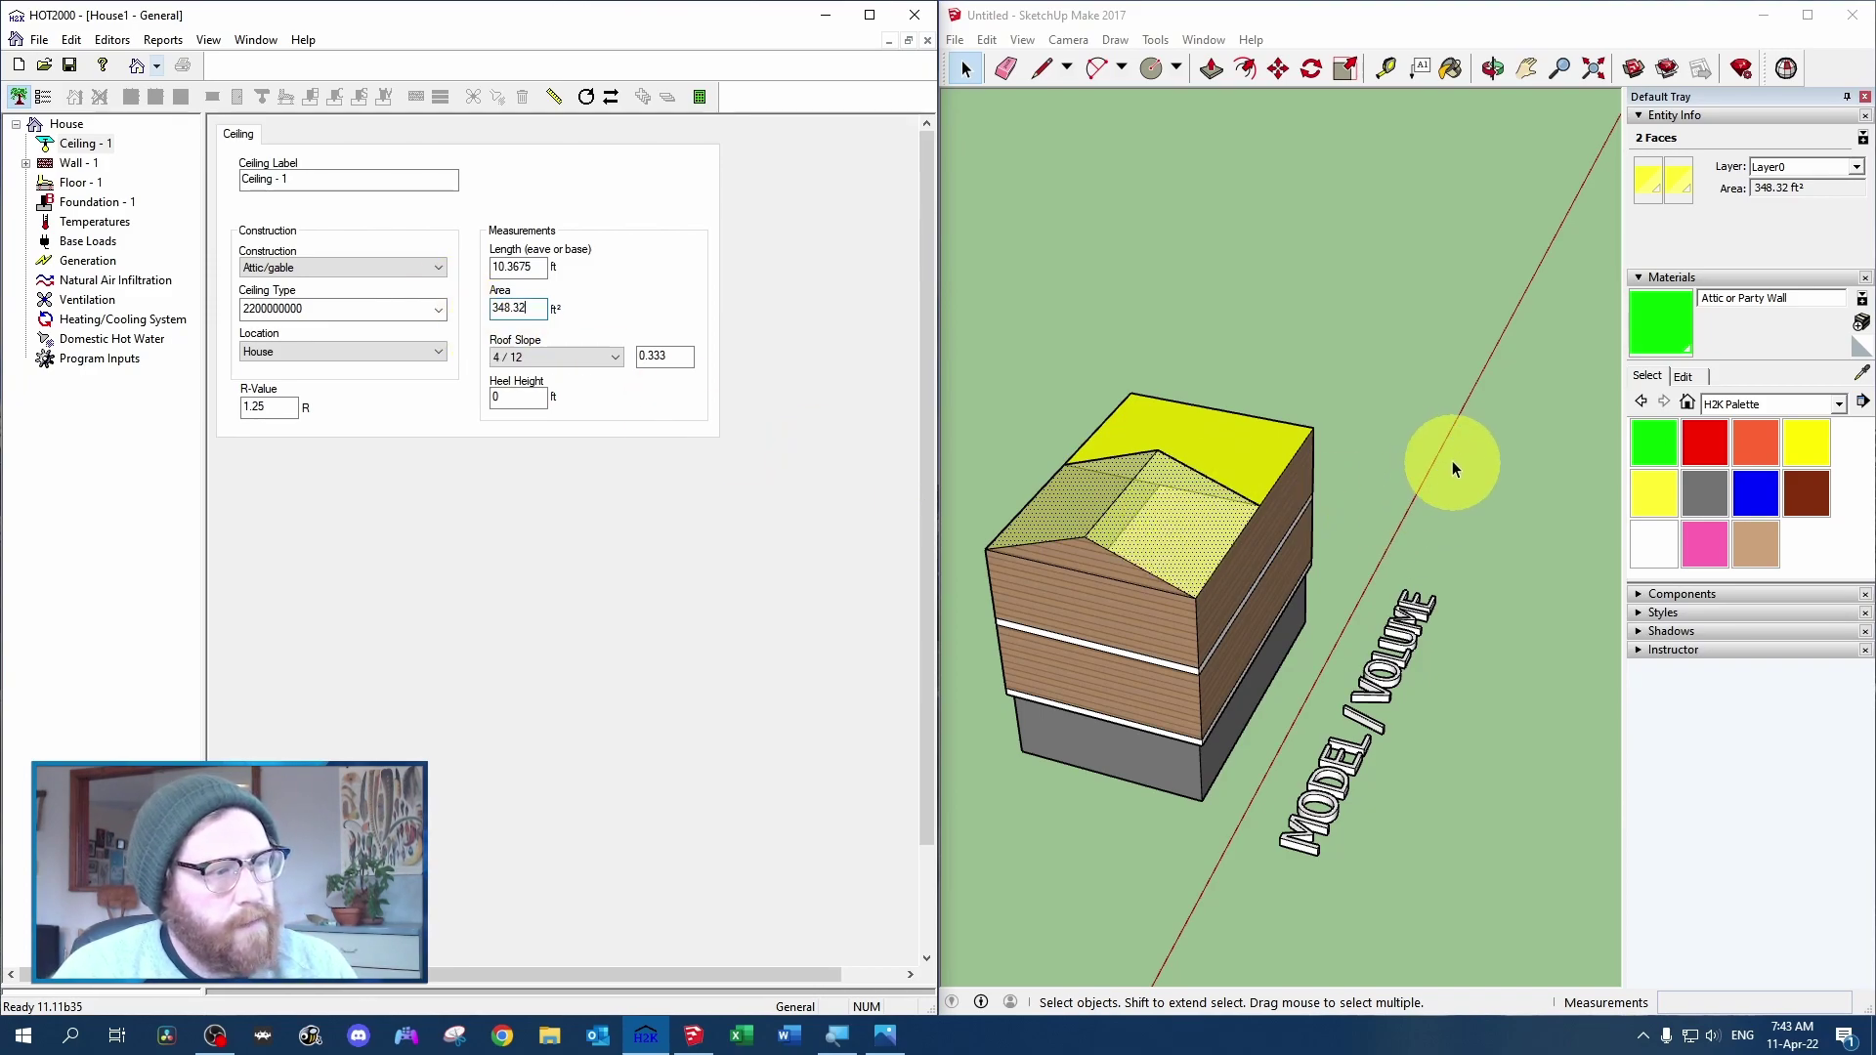
Measure the two eave edges at 31' and set the ceiling length to 31 ft
click(1225, 554)
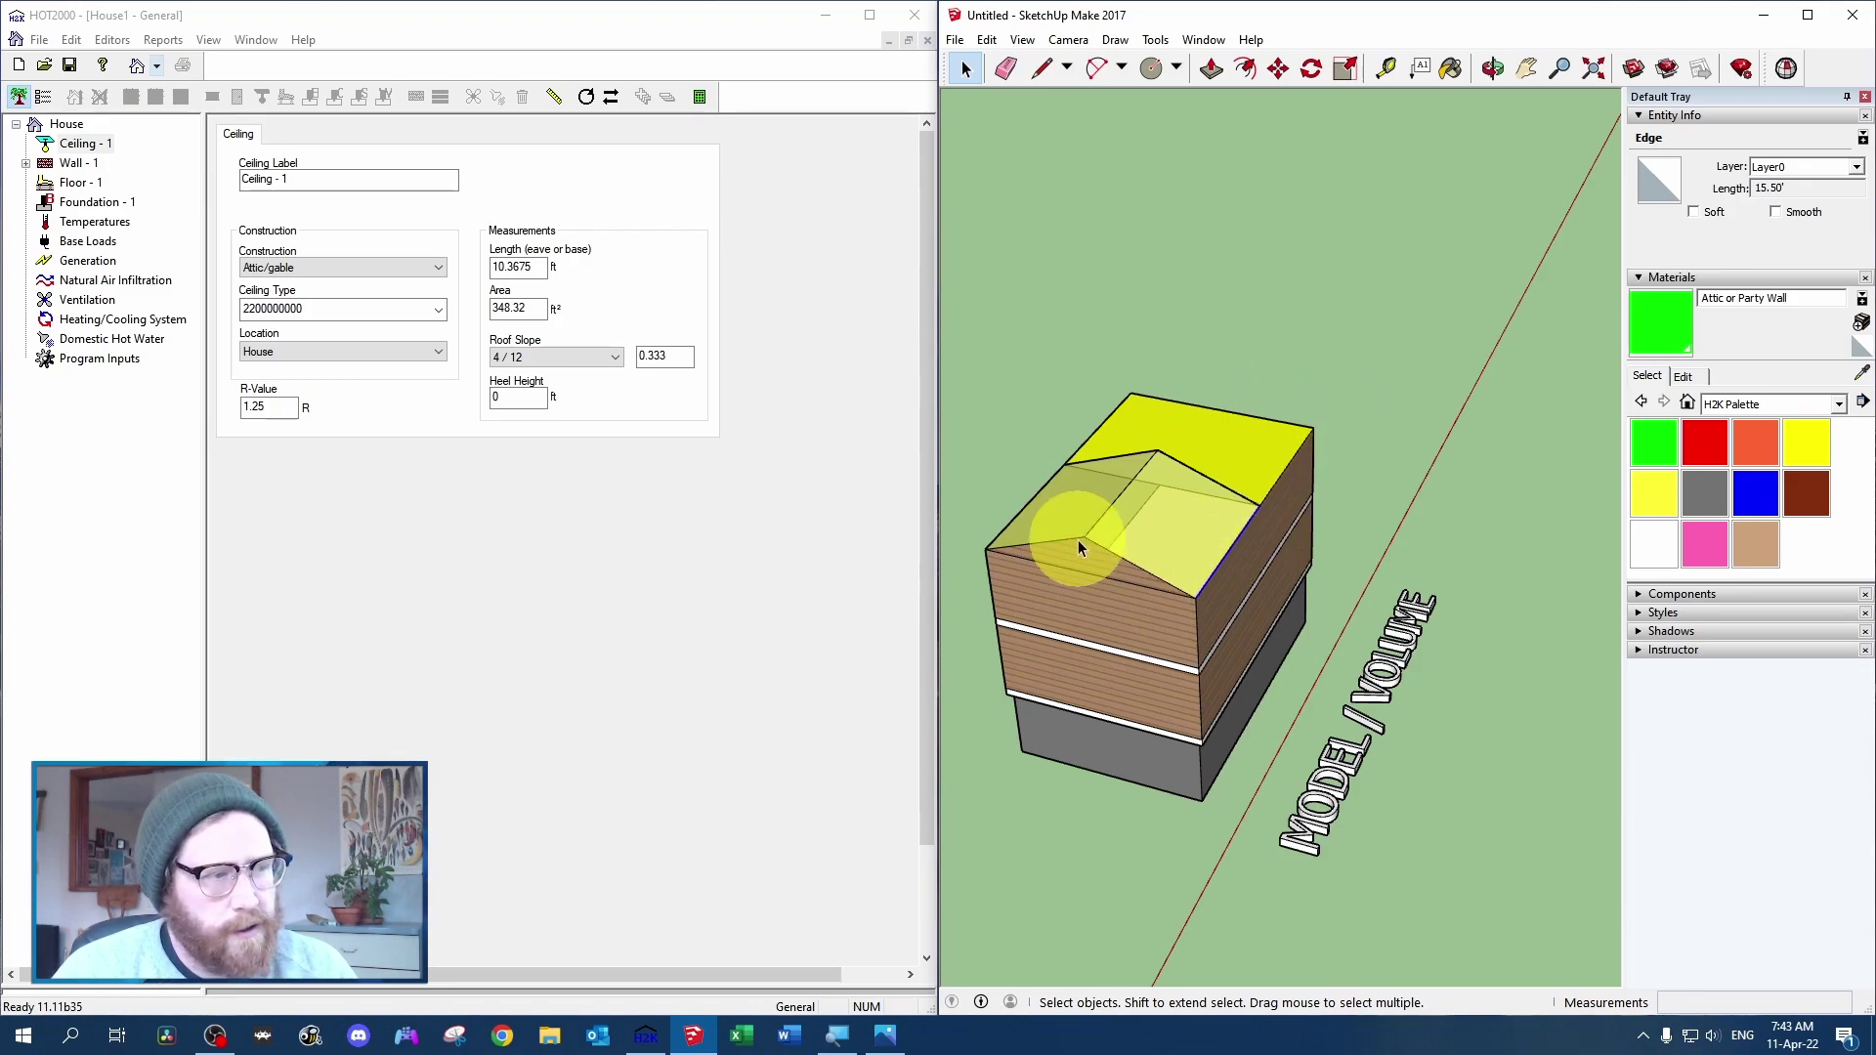
drag(1081, 544, 1453, 544)
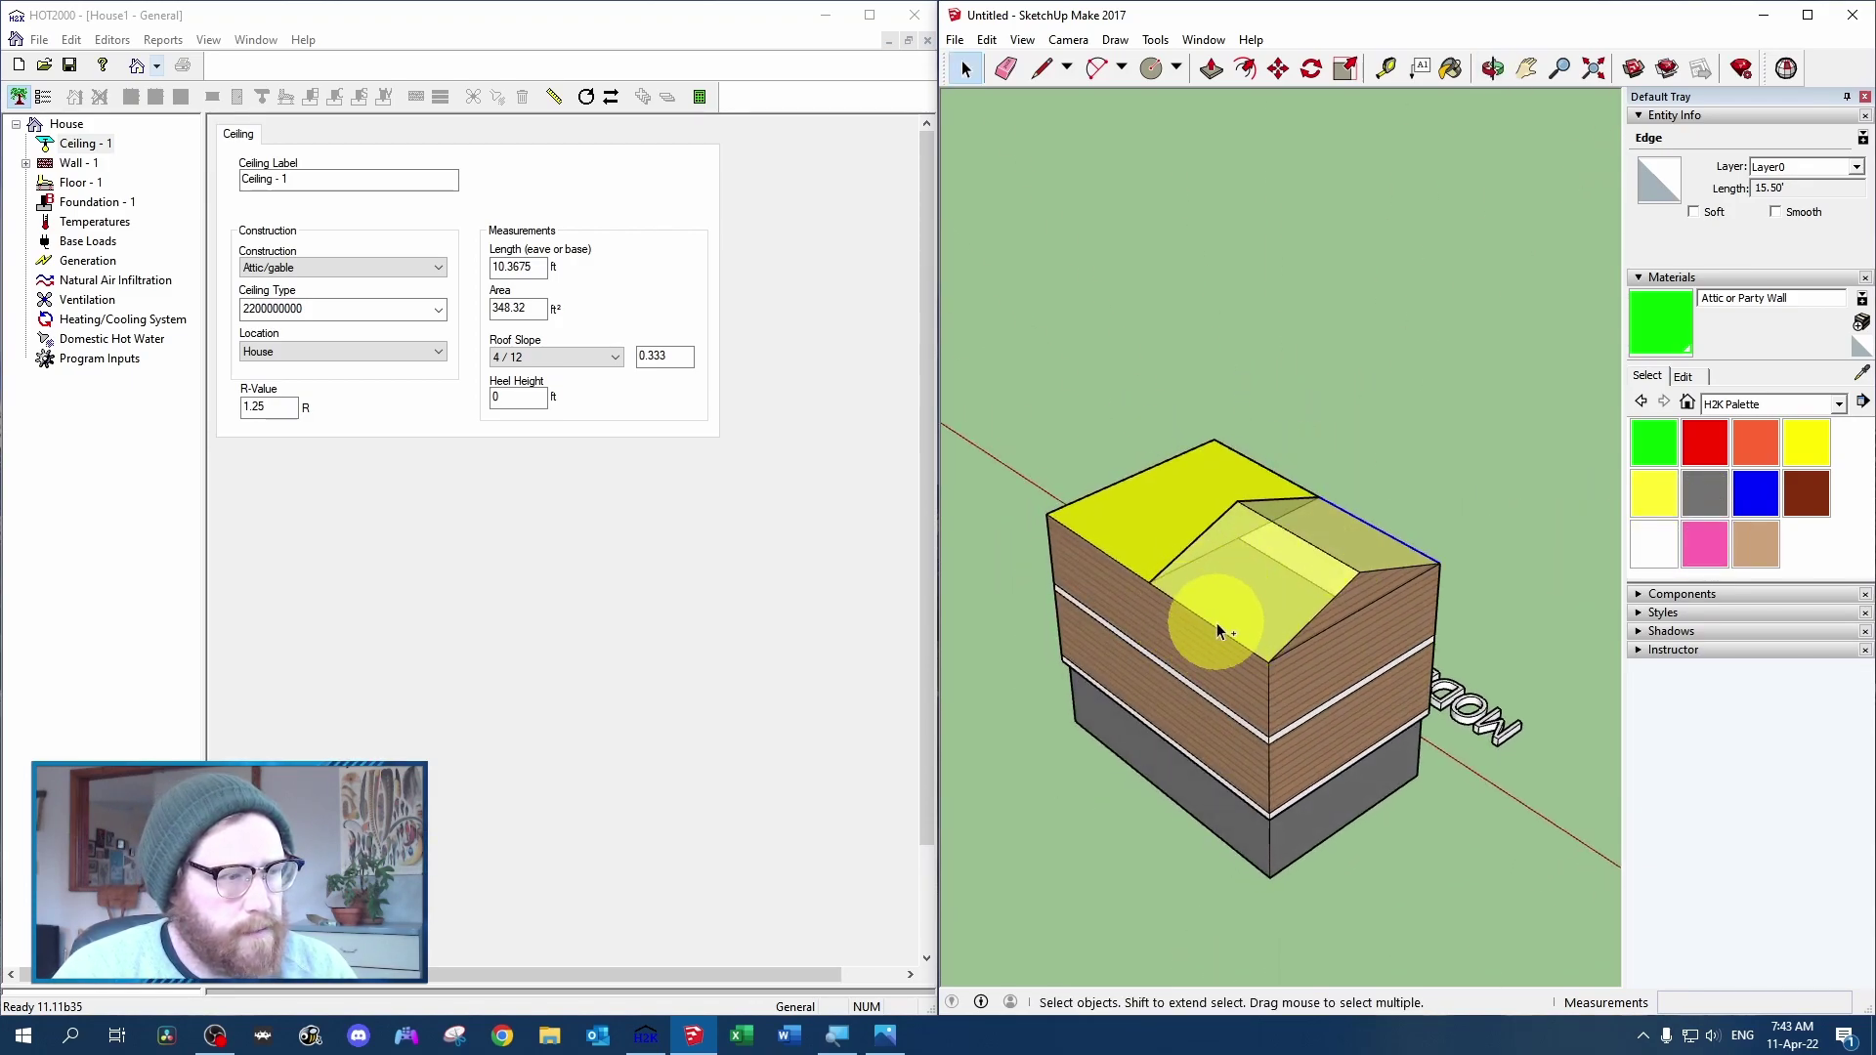
shift+click(1240, 599)
shift+click(1243, 598)
shift+click(1241, 599)
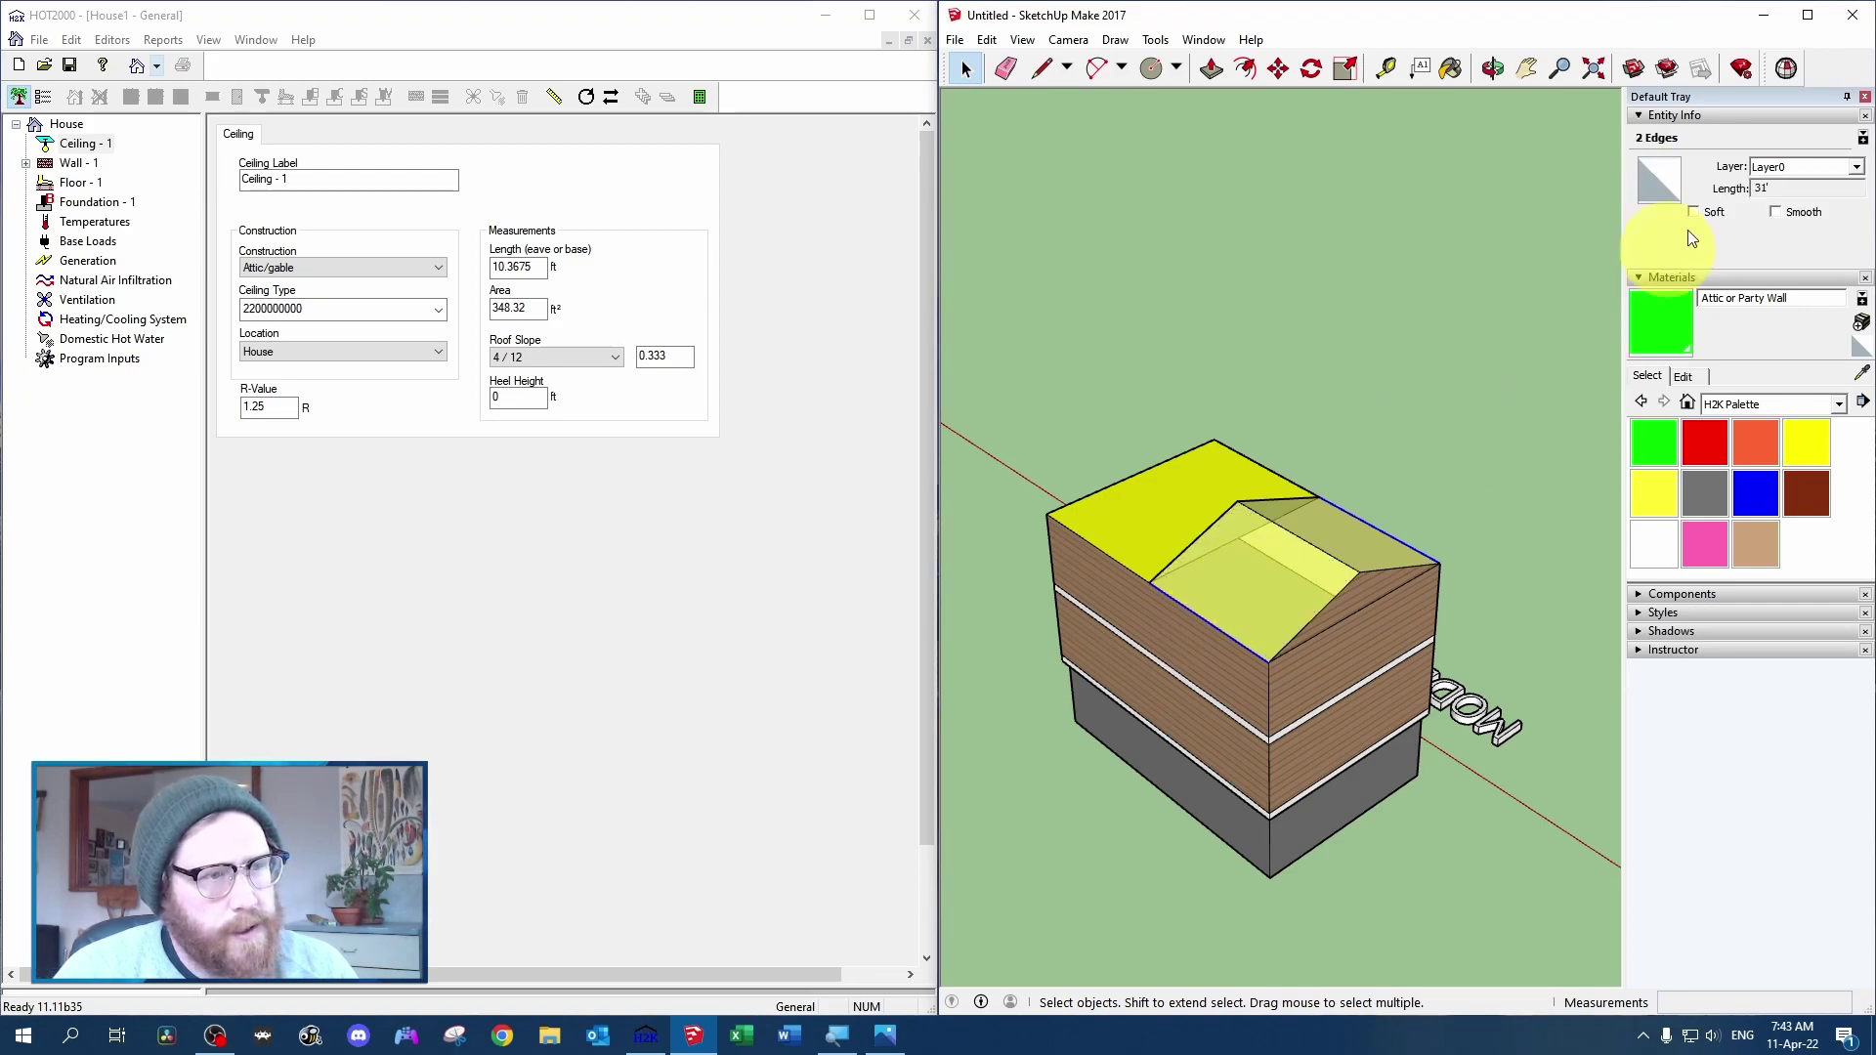
double_click(518, 267)
text(31)
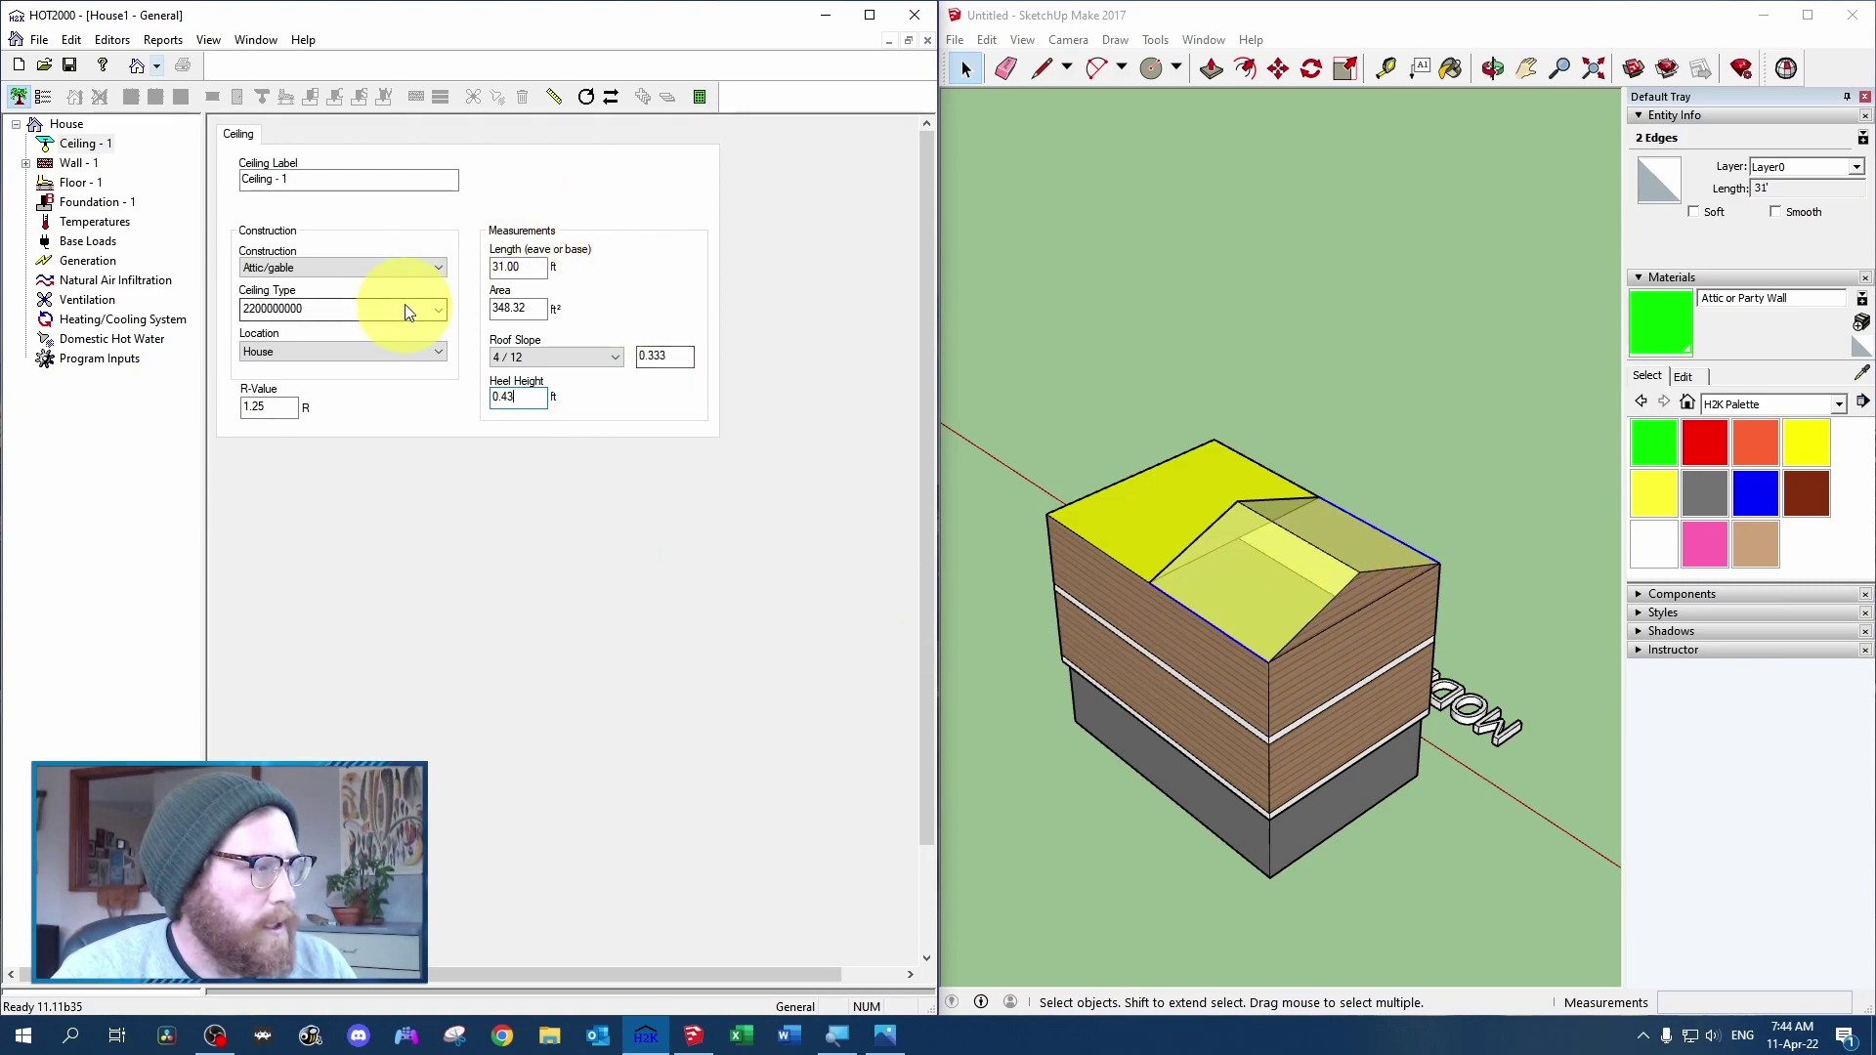
Set the ceiling construction to Cathedral and start a new ceiling type code
click(406, 269)
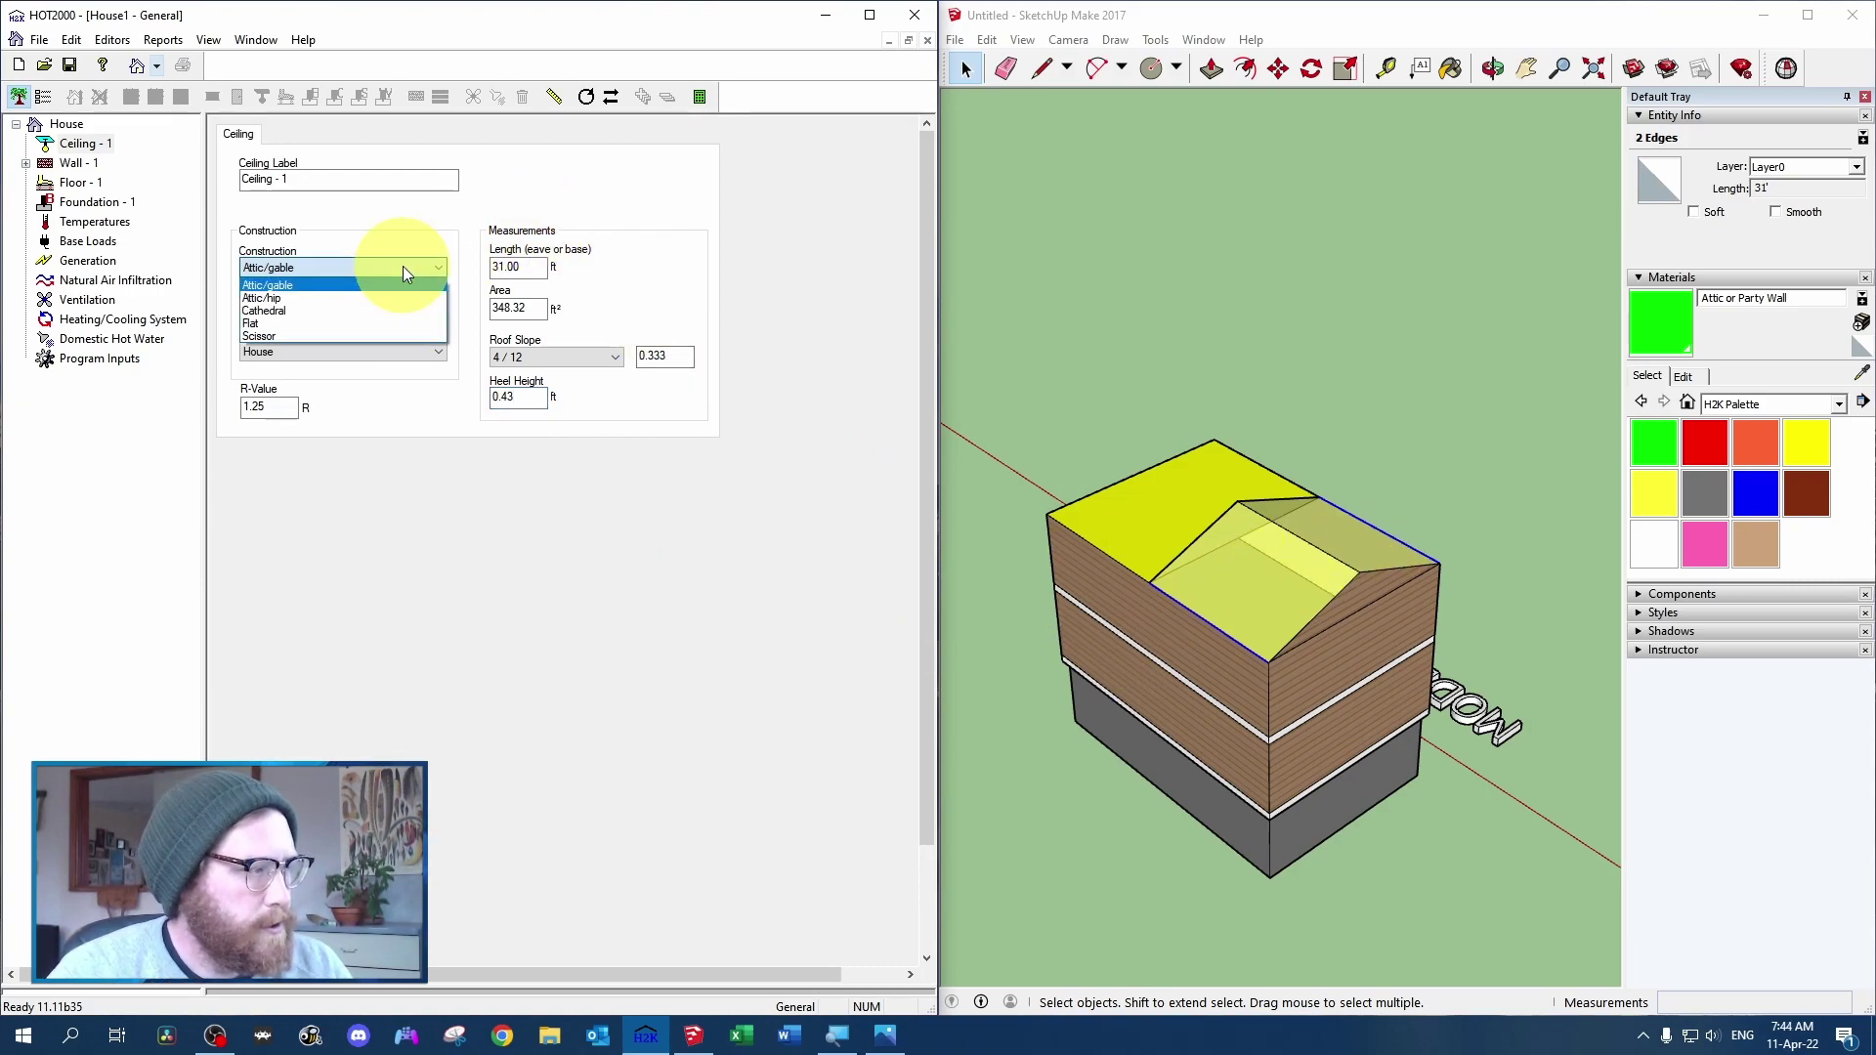
click(377, 307)
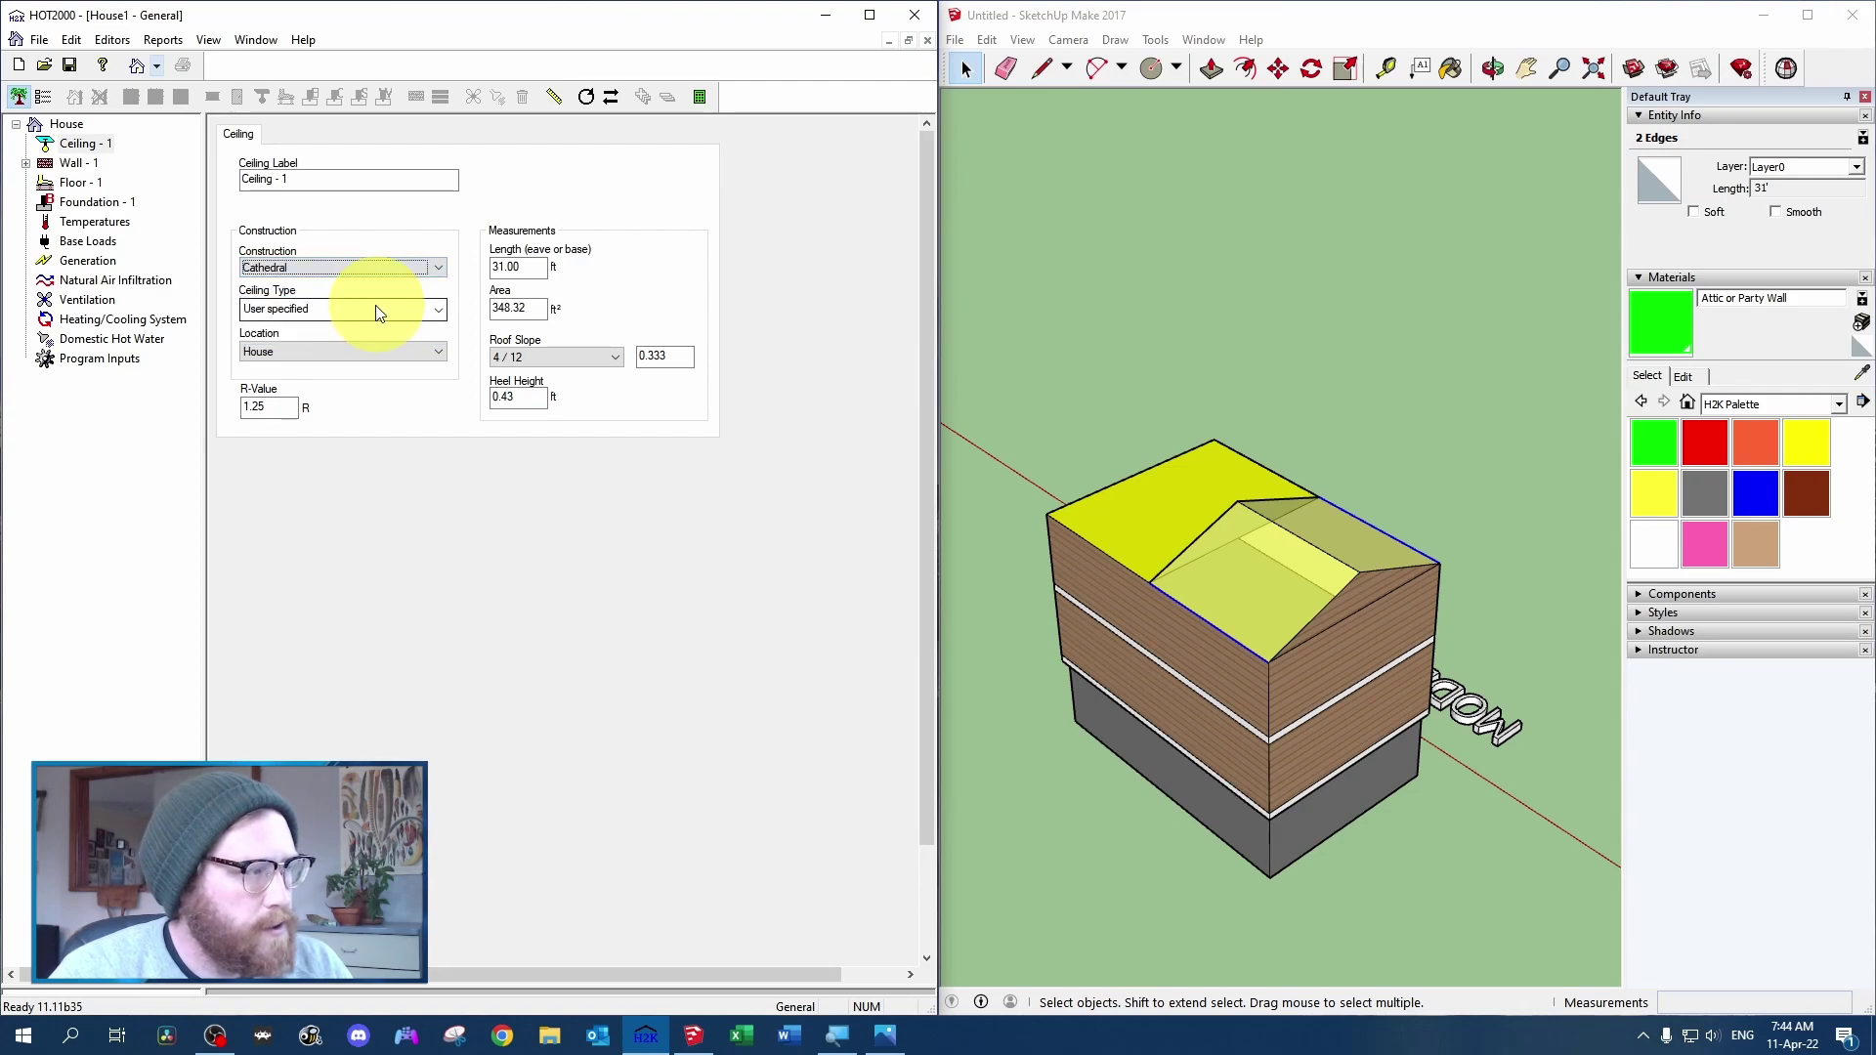
click(332, 311)
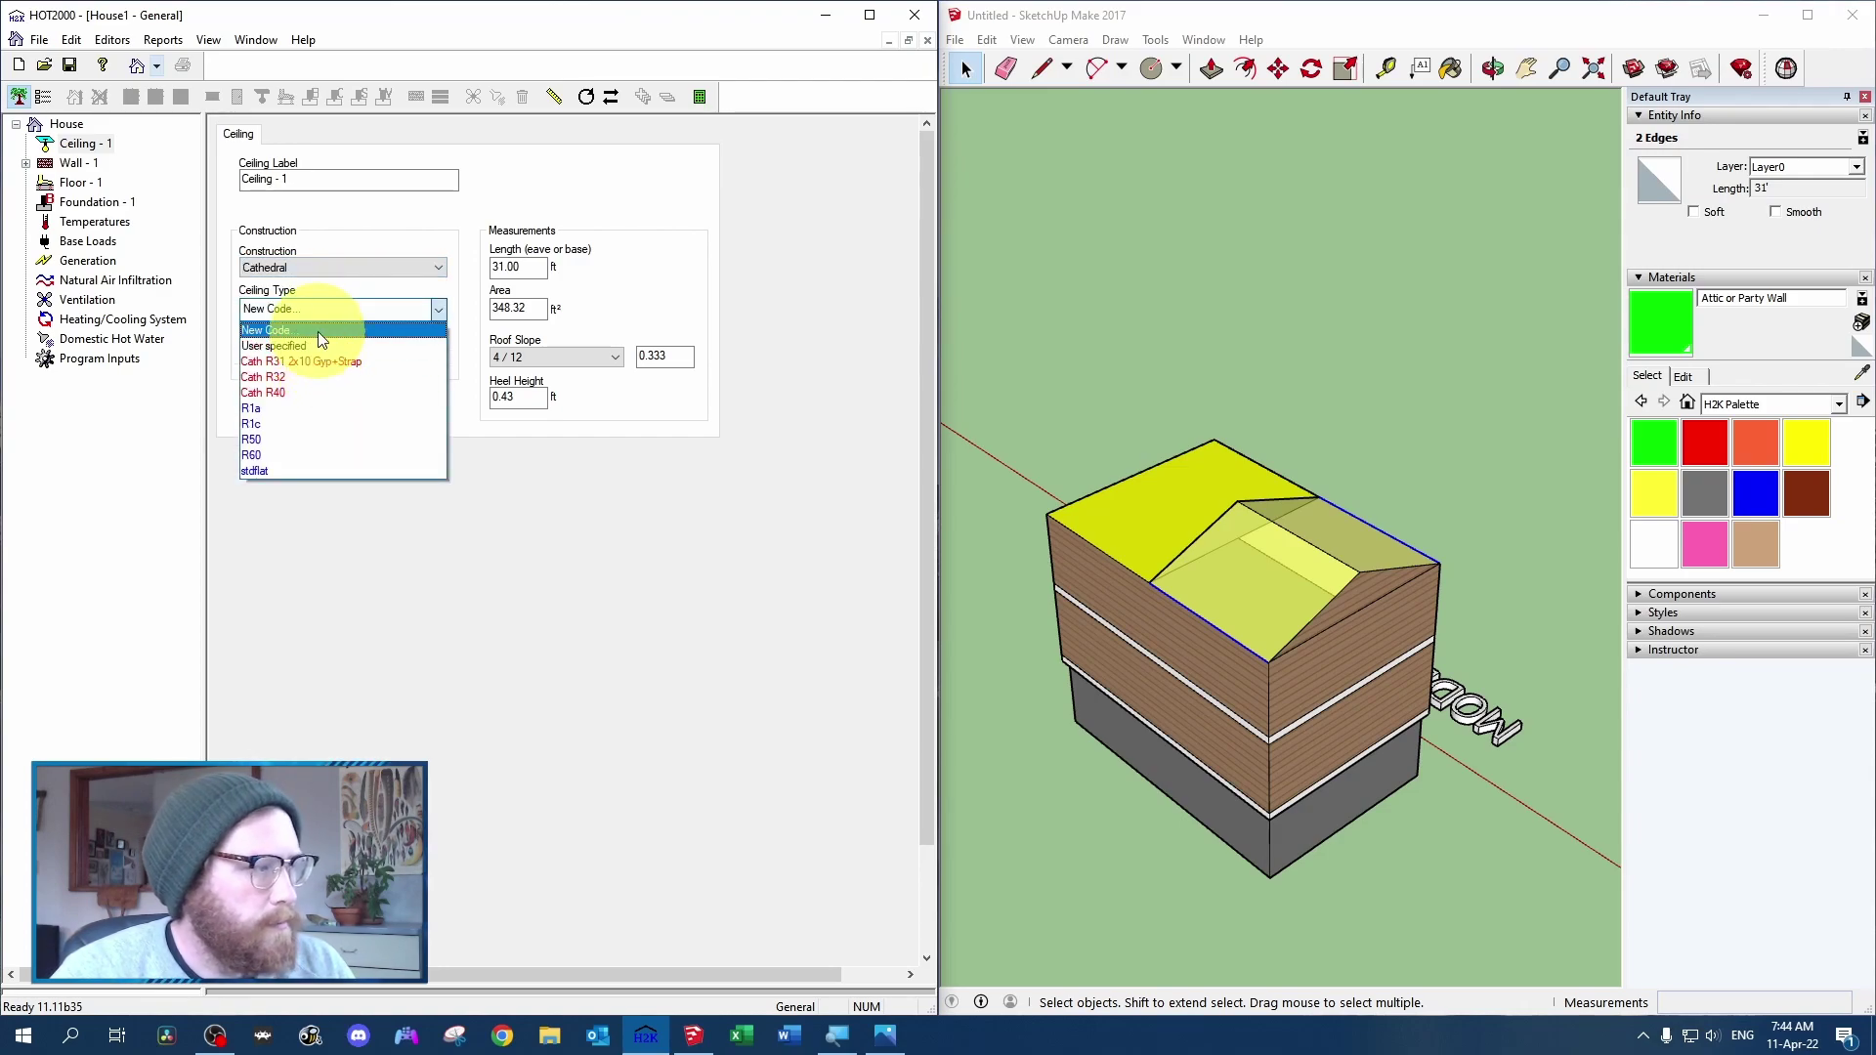
click(320, 334)
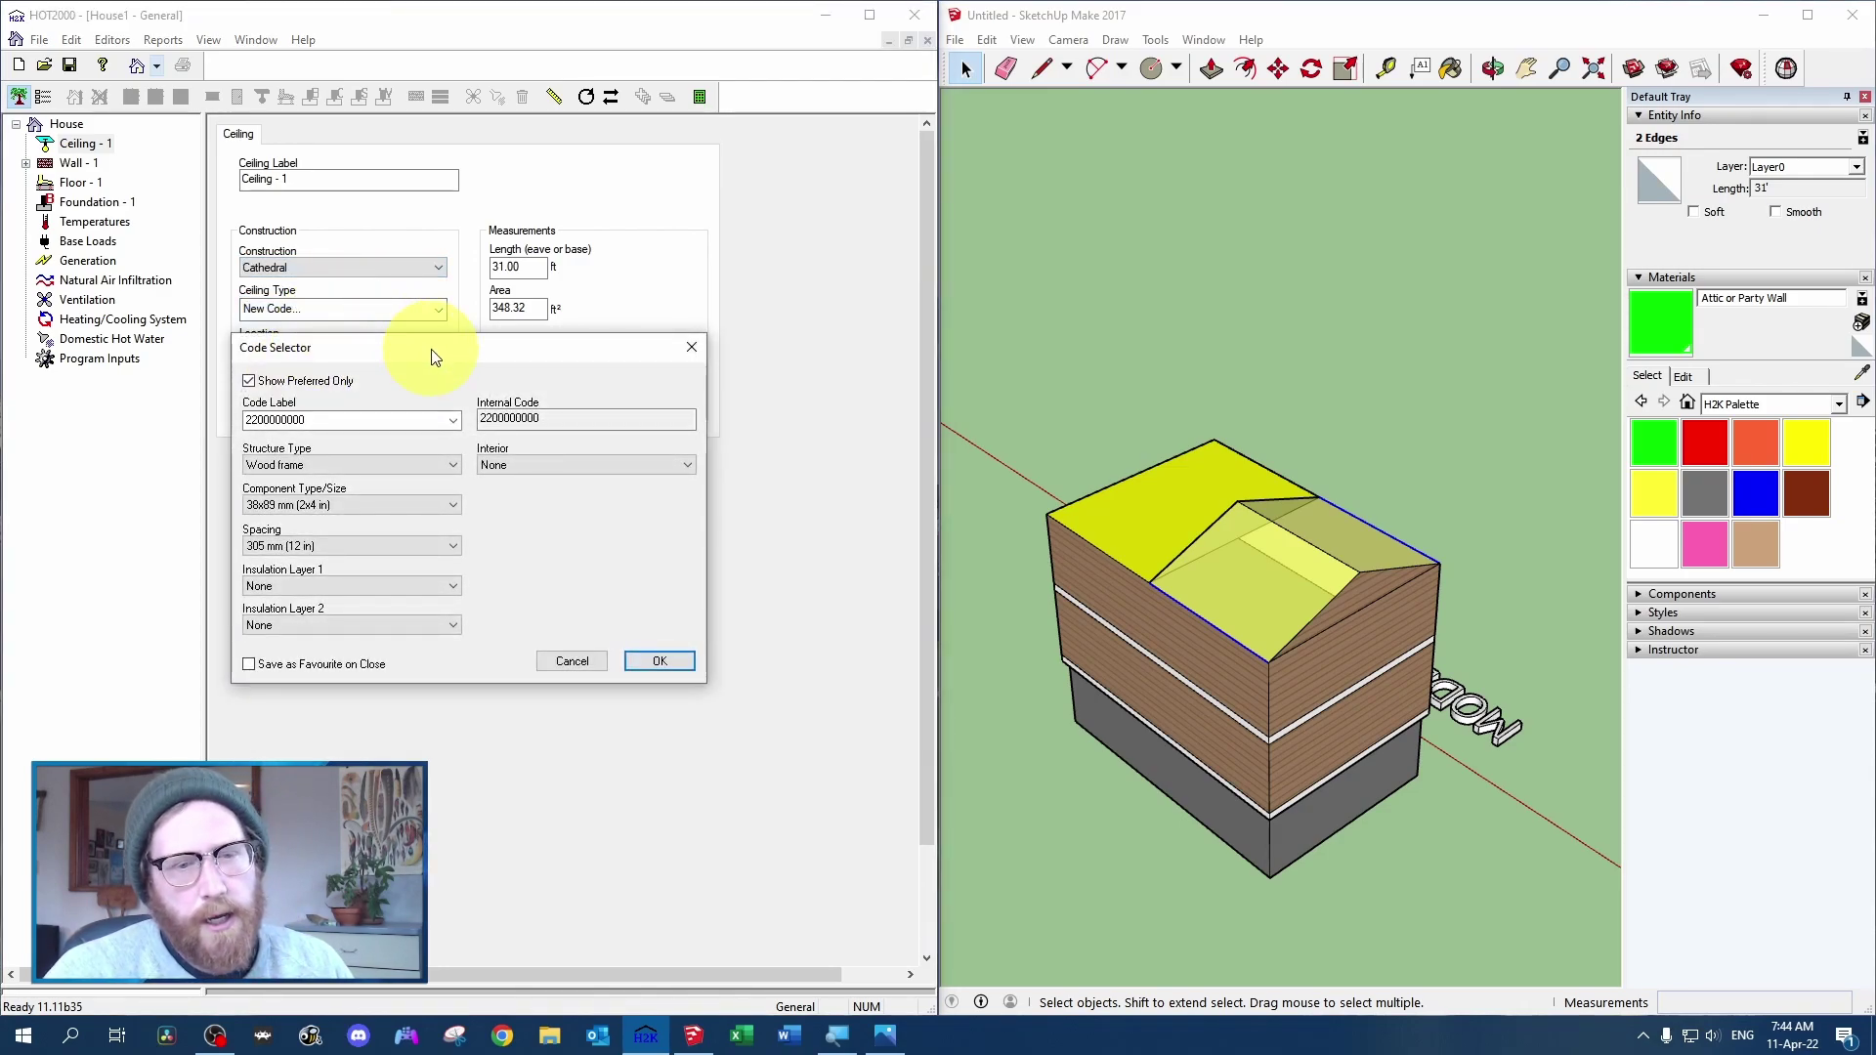
Build the code with 38x140 mm framing at 400 mm, RSI 3.52 batts and gypsum over strapping
click(347, 505)
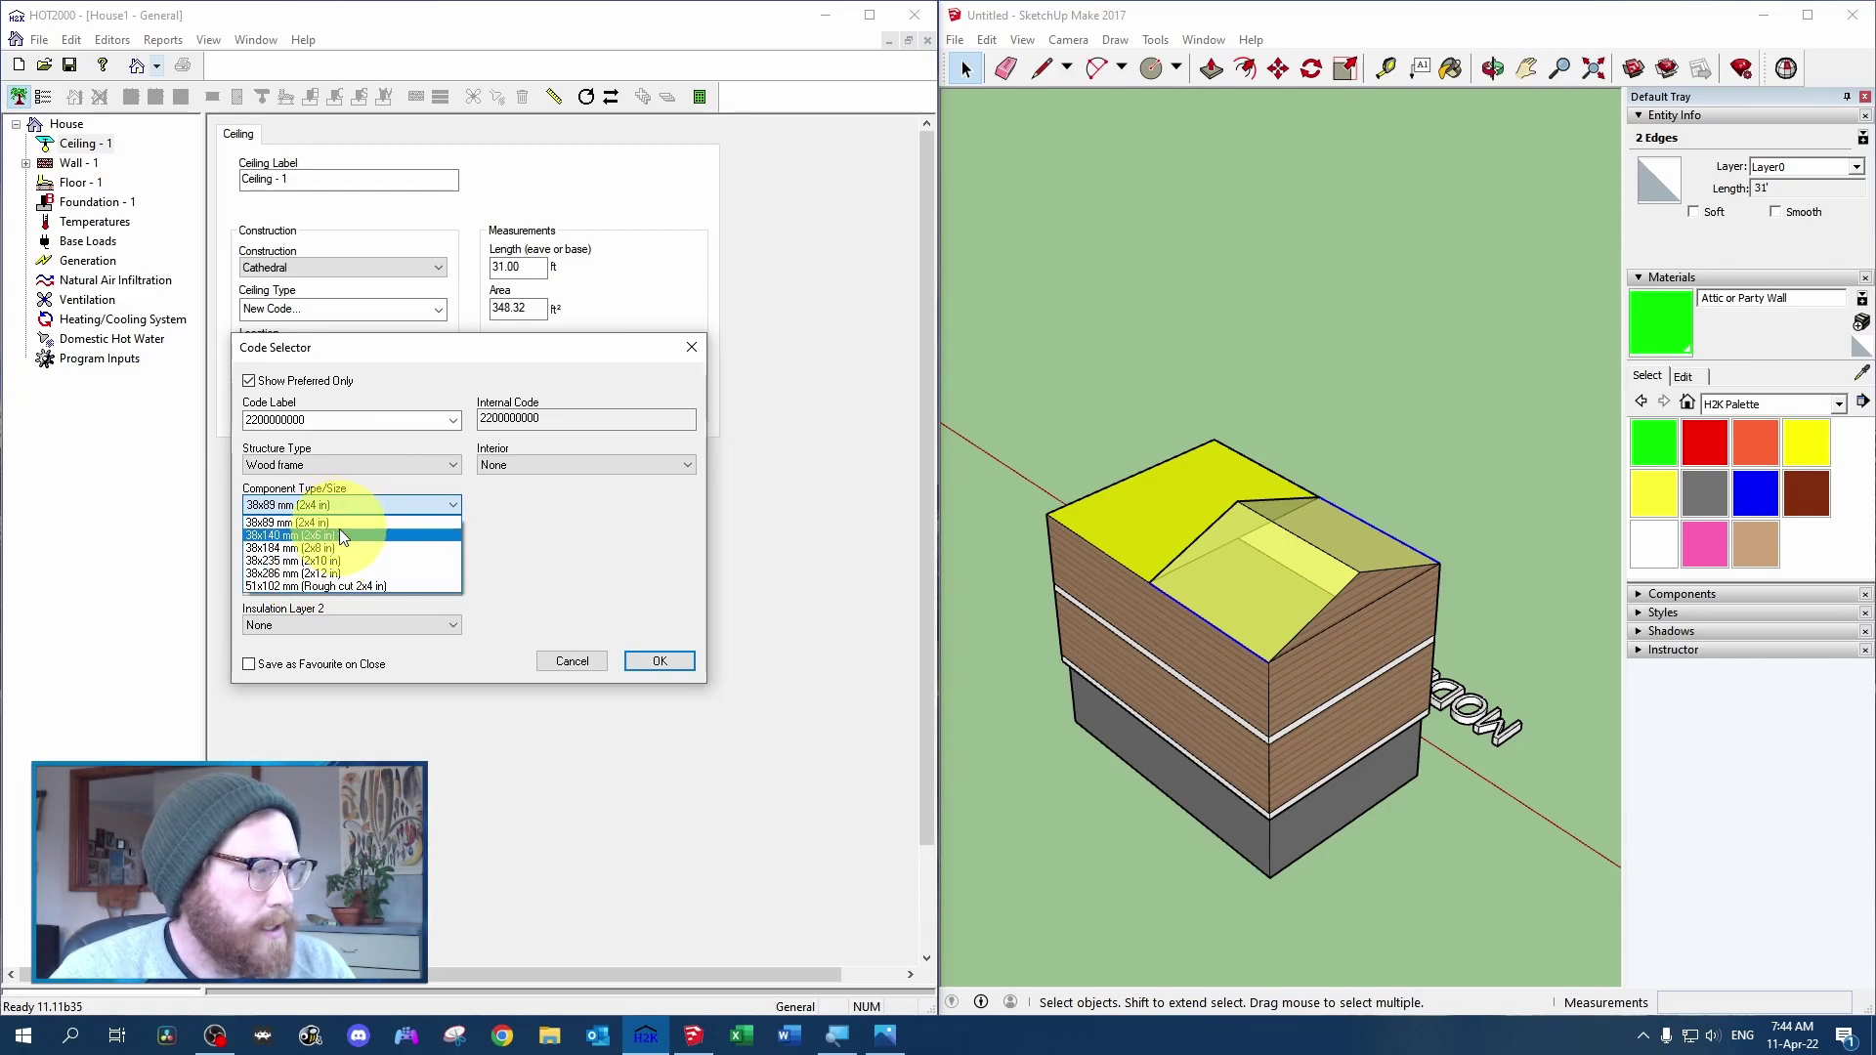
click(338, 530)
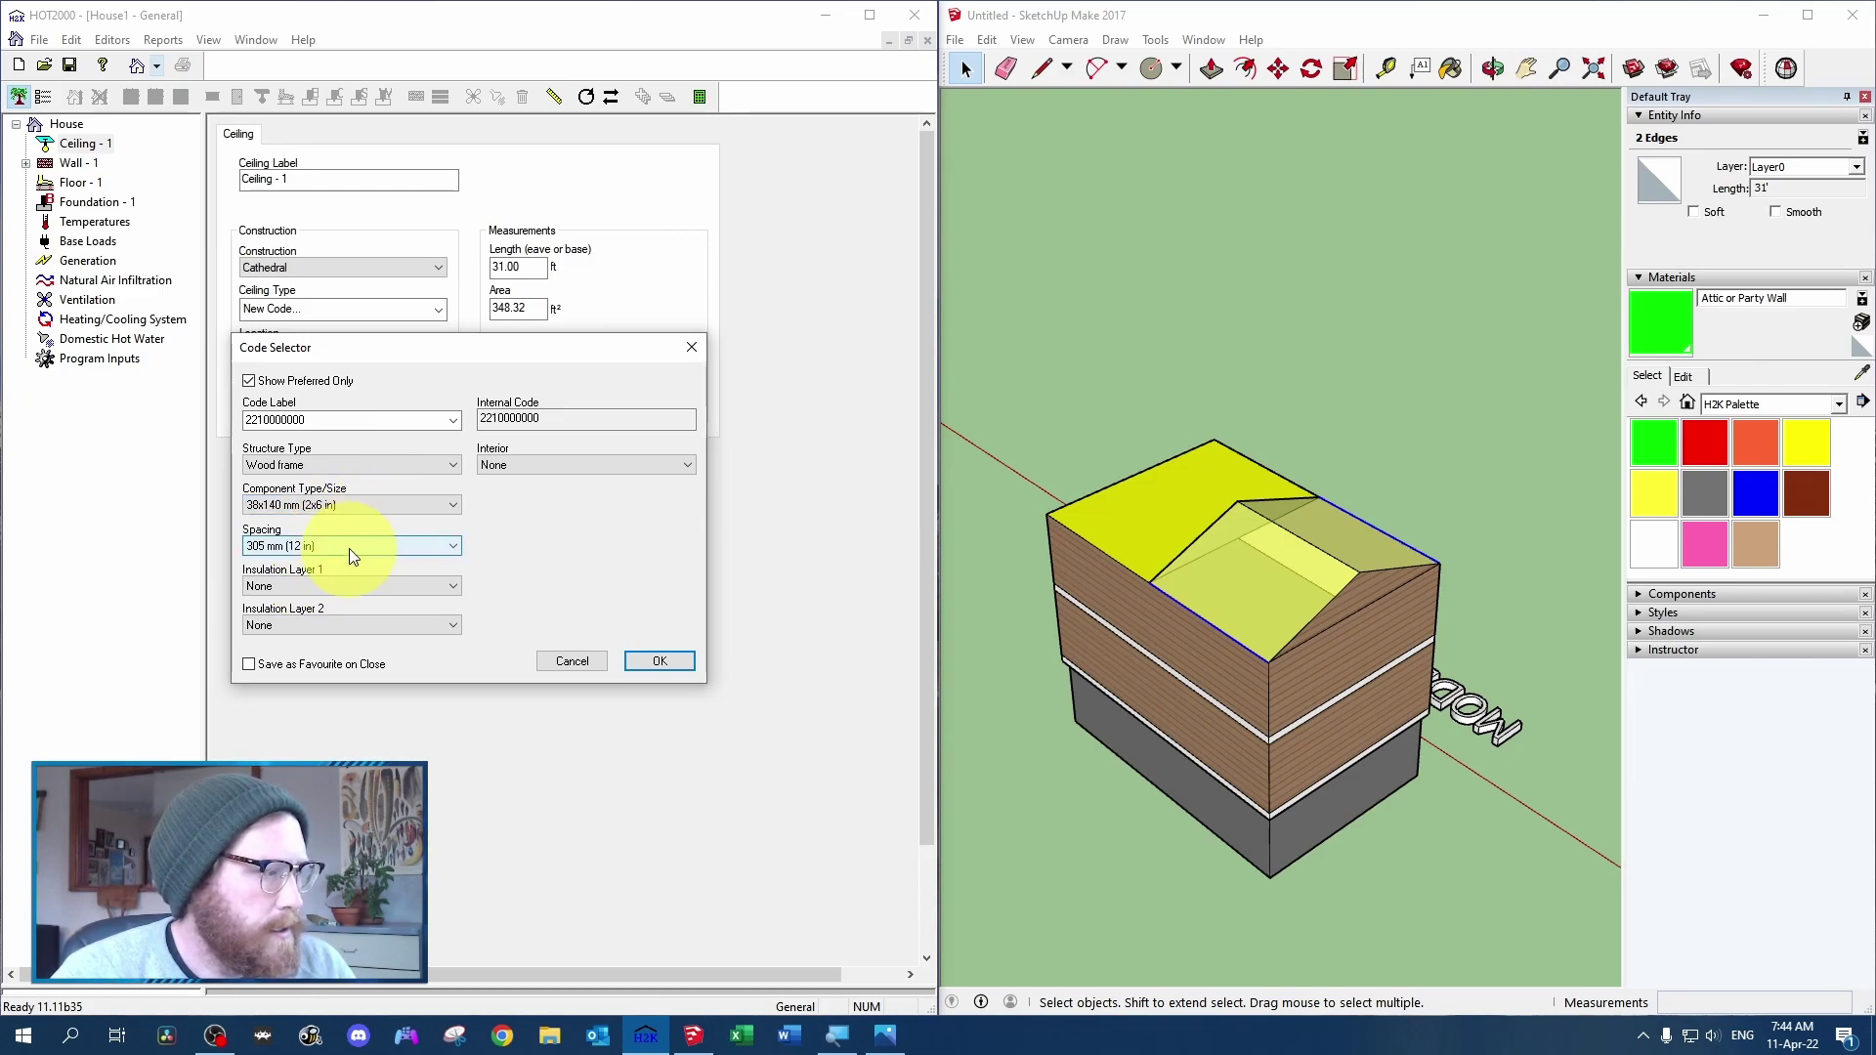
click(351, 547)
click(354, 565)
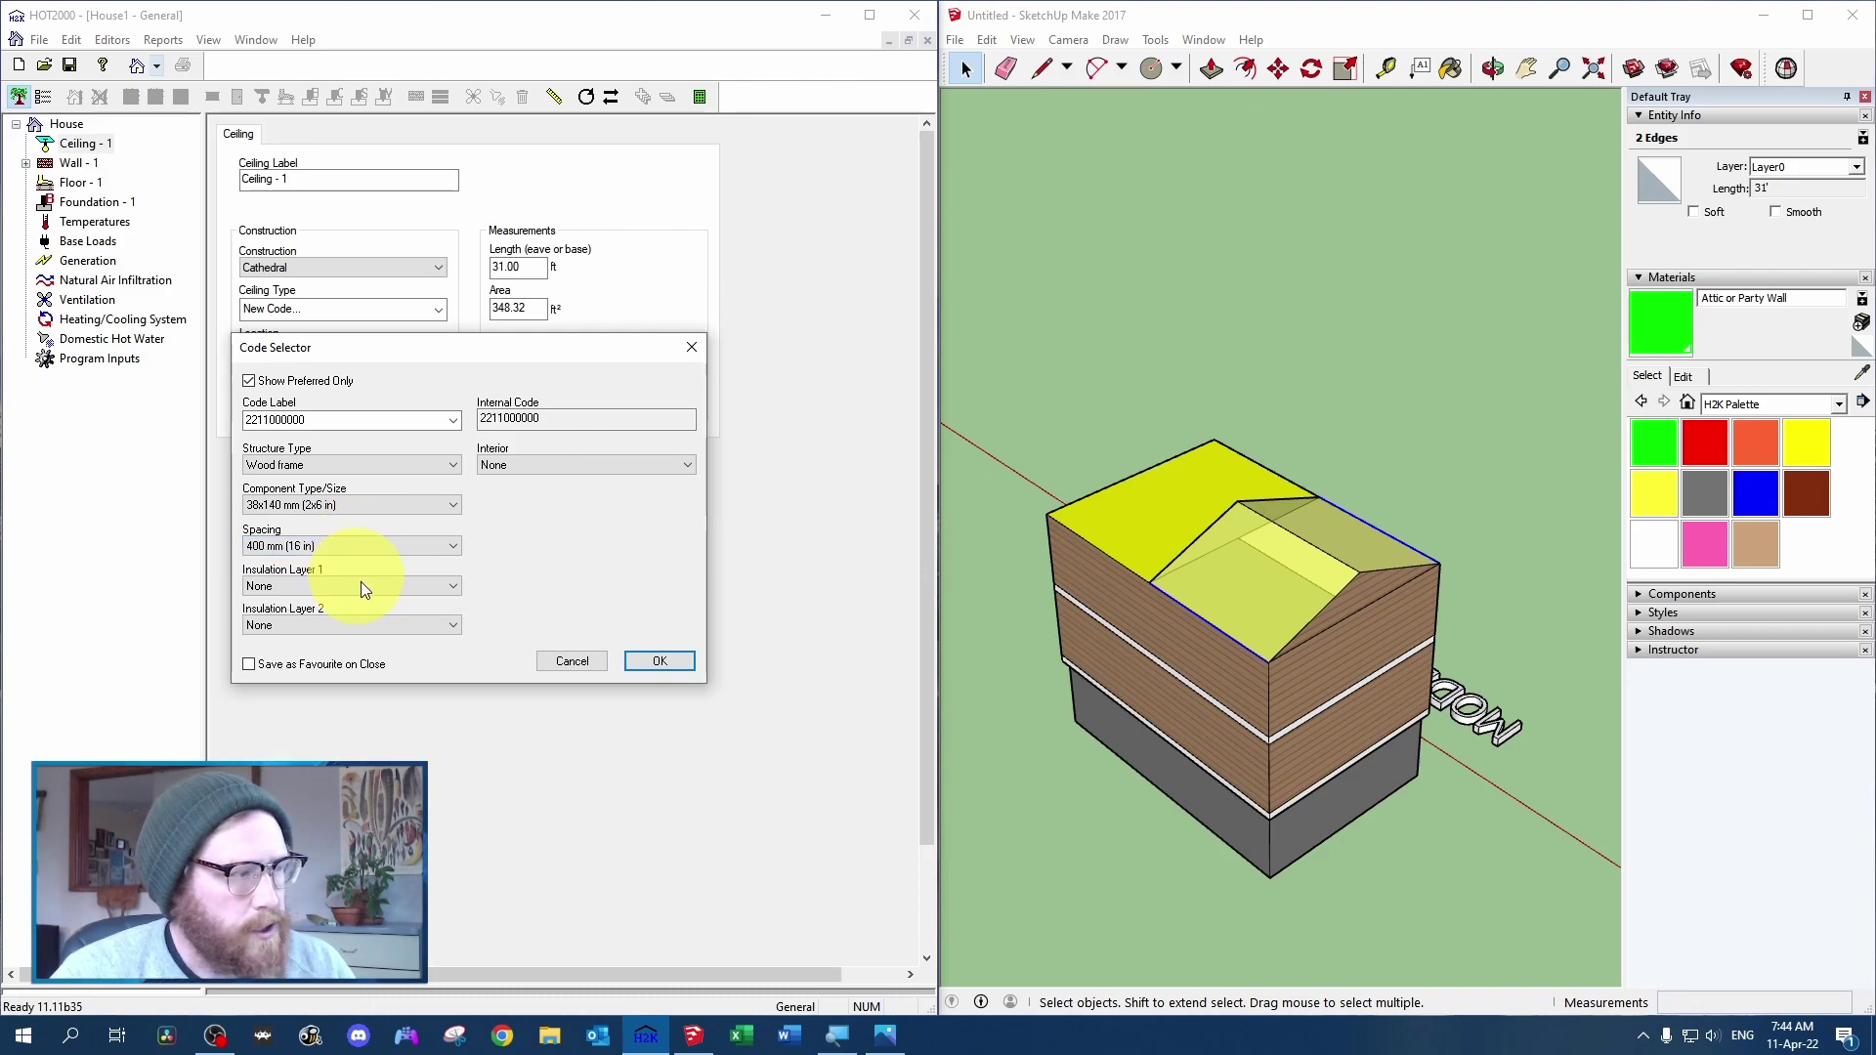
click(364, 589)
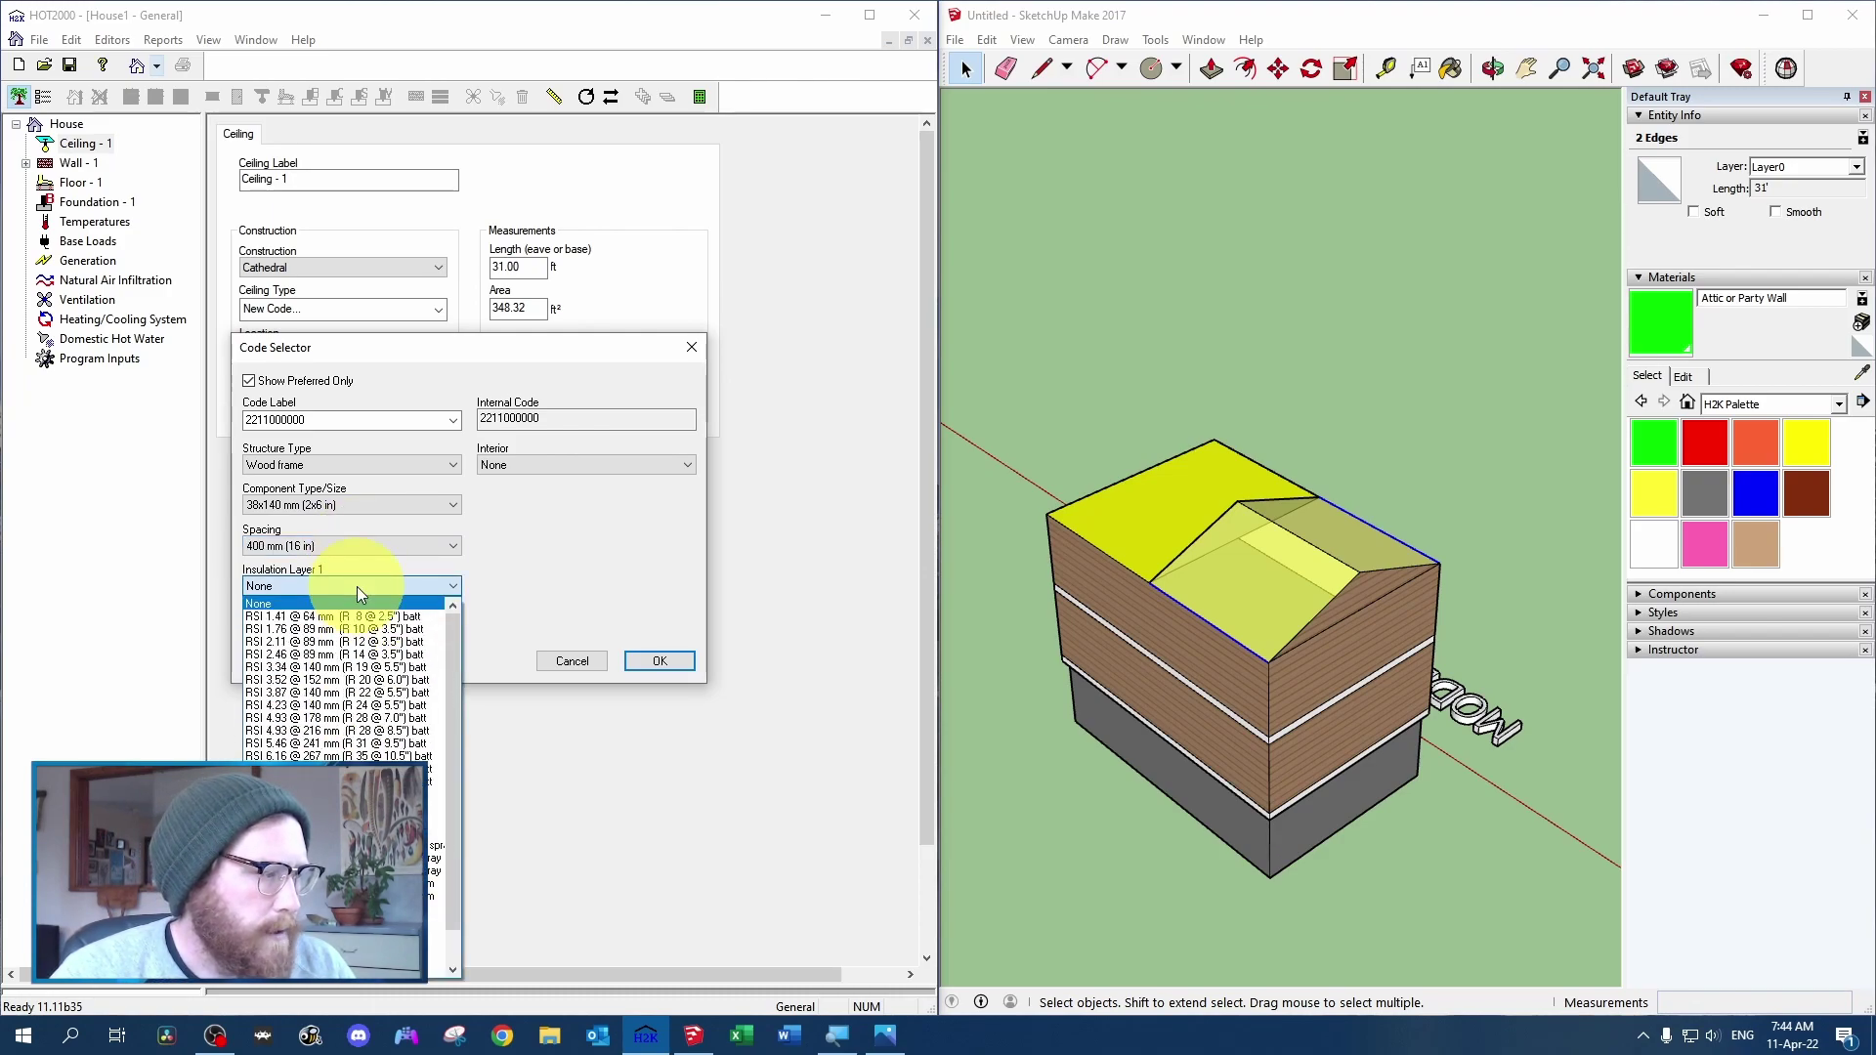
click(340, 679)
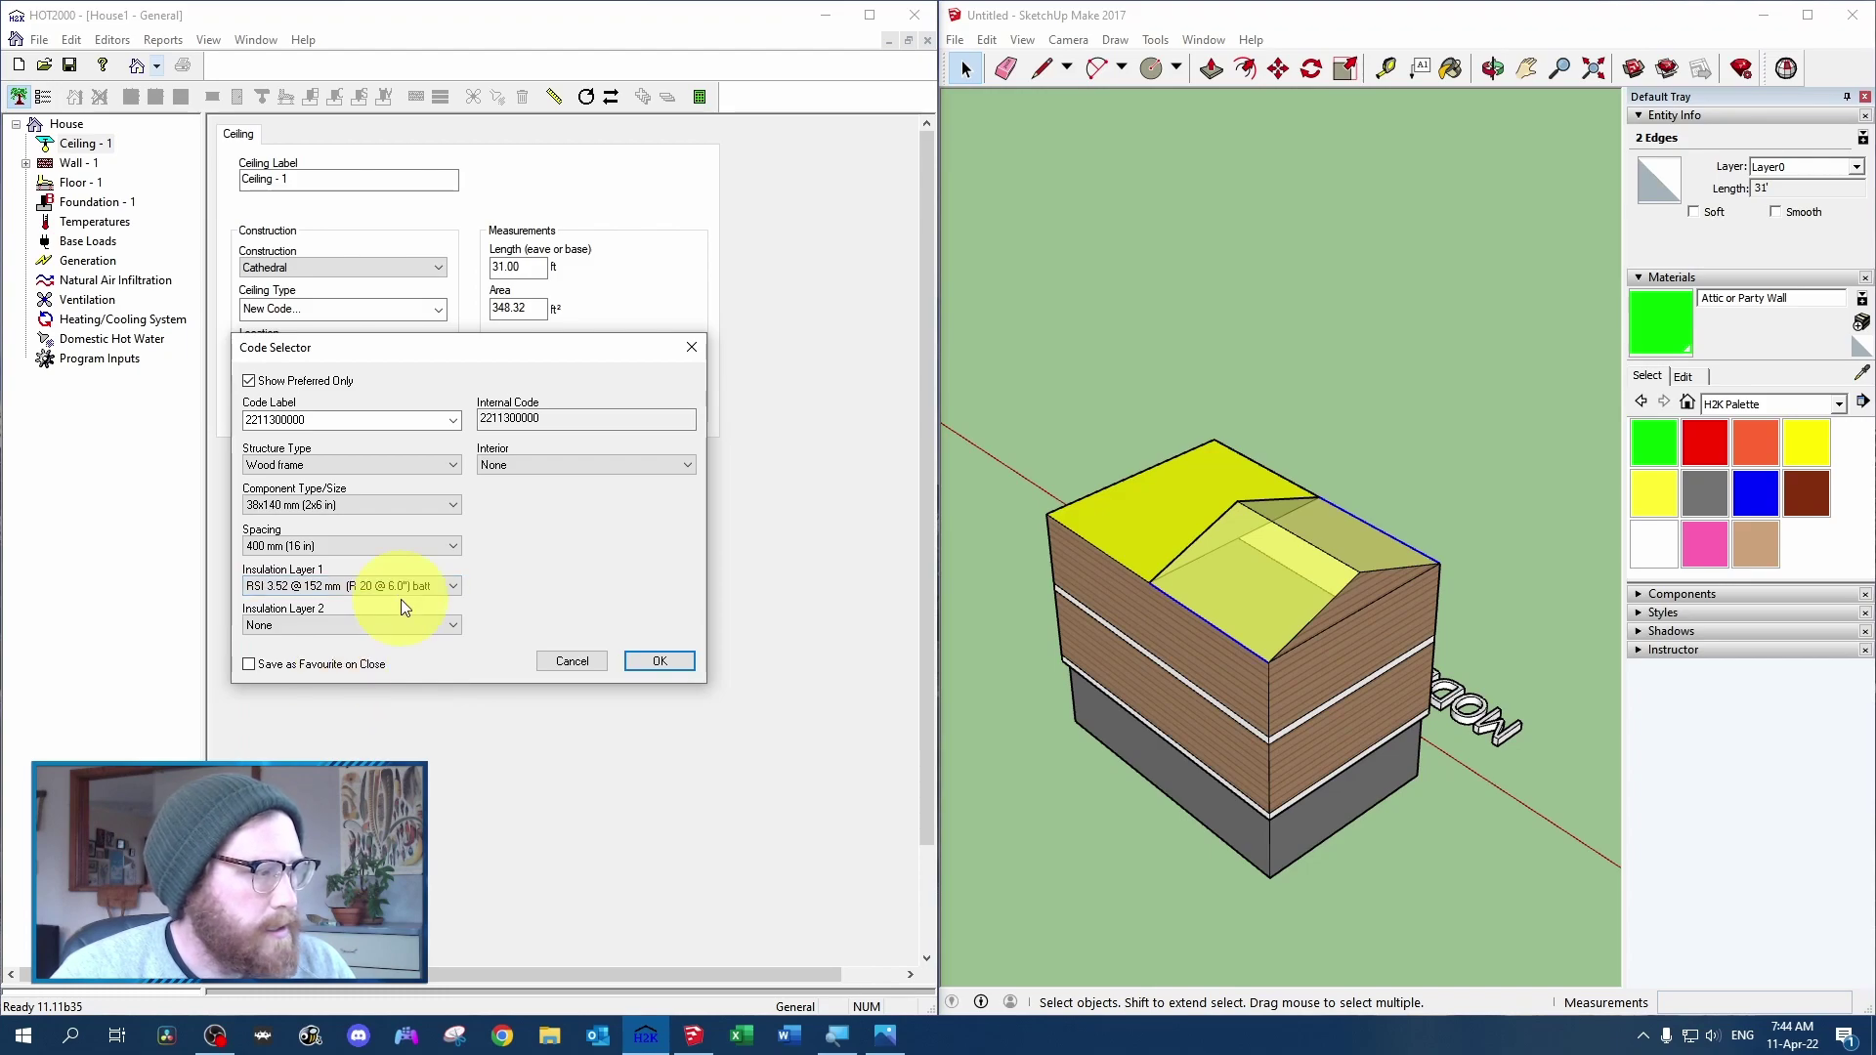
click(559, 469)
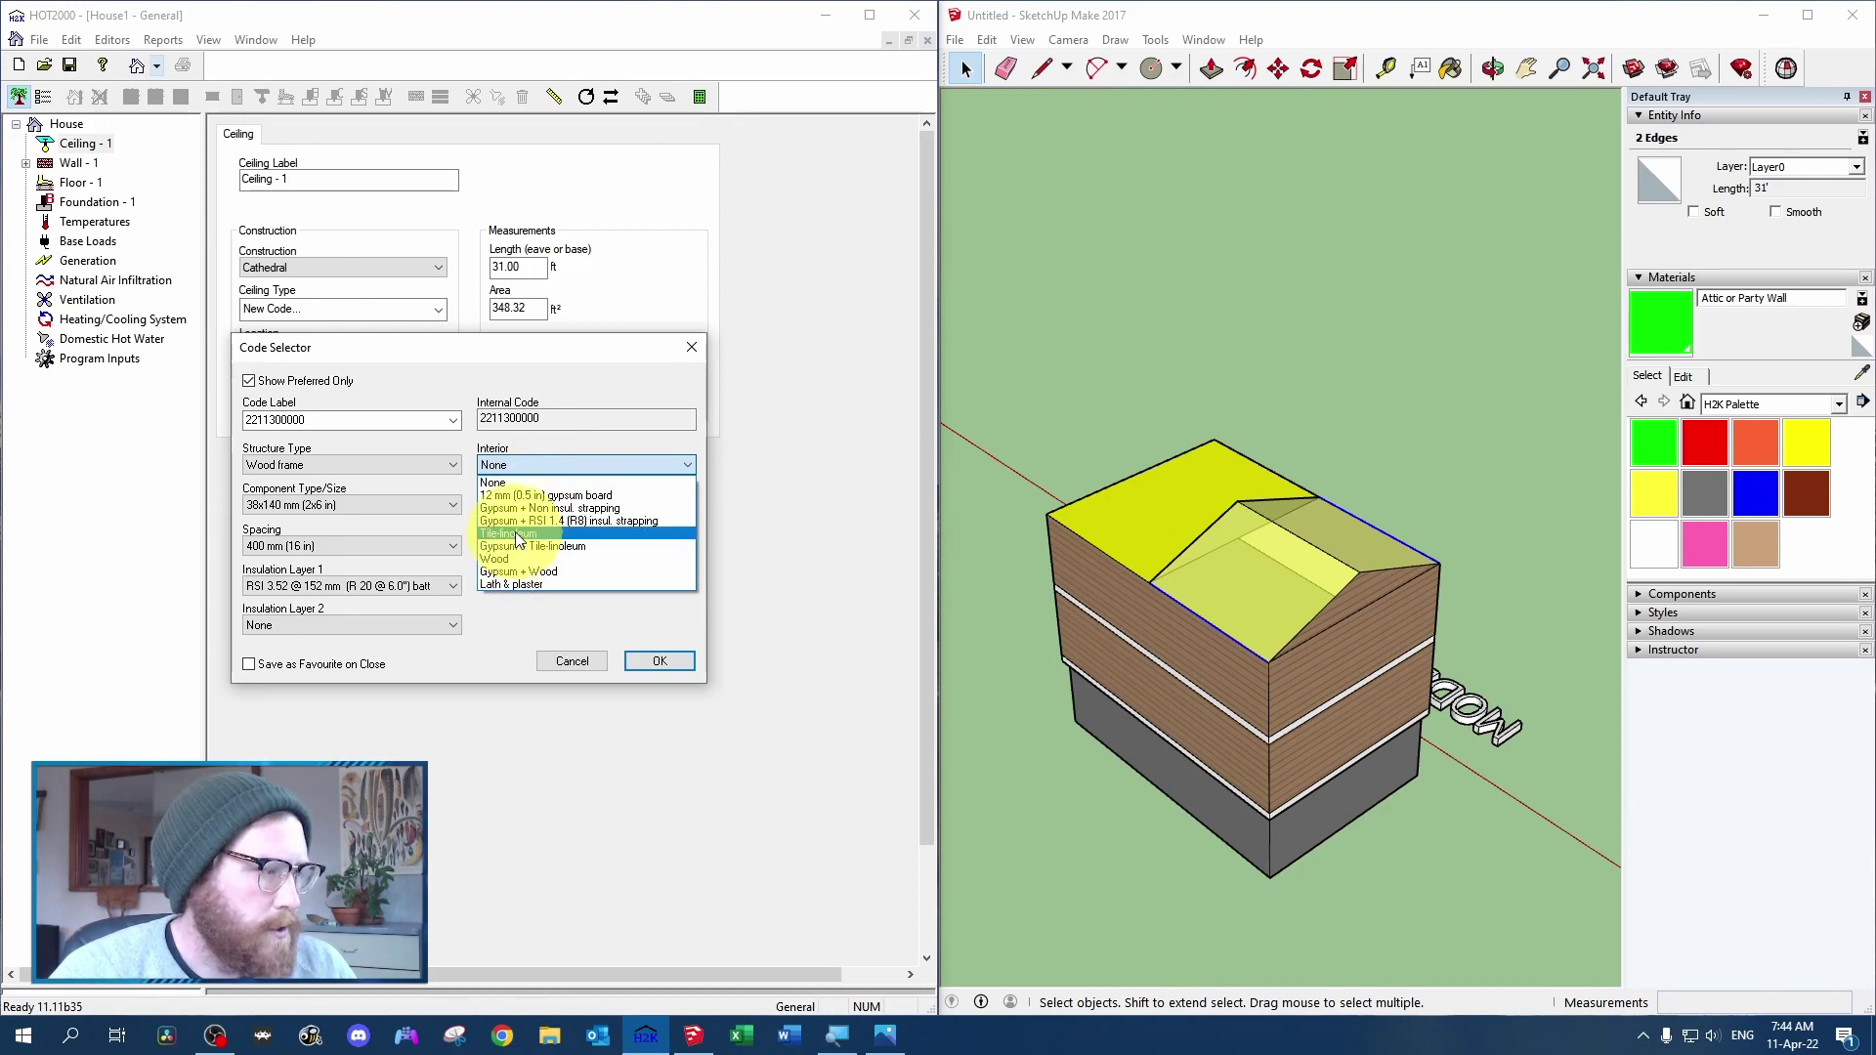
click(543, 508)
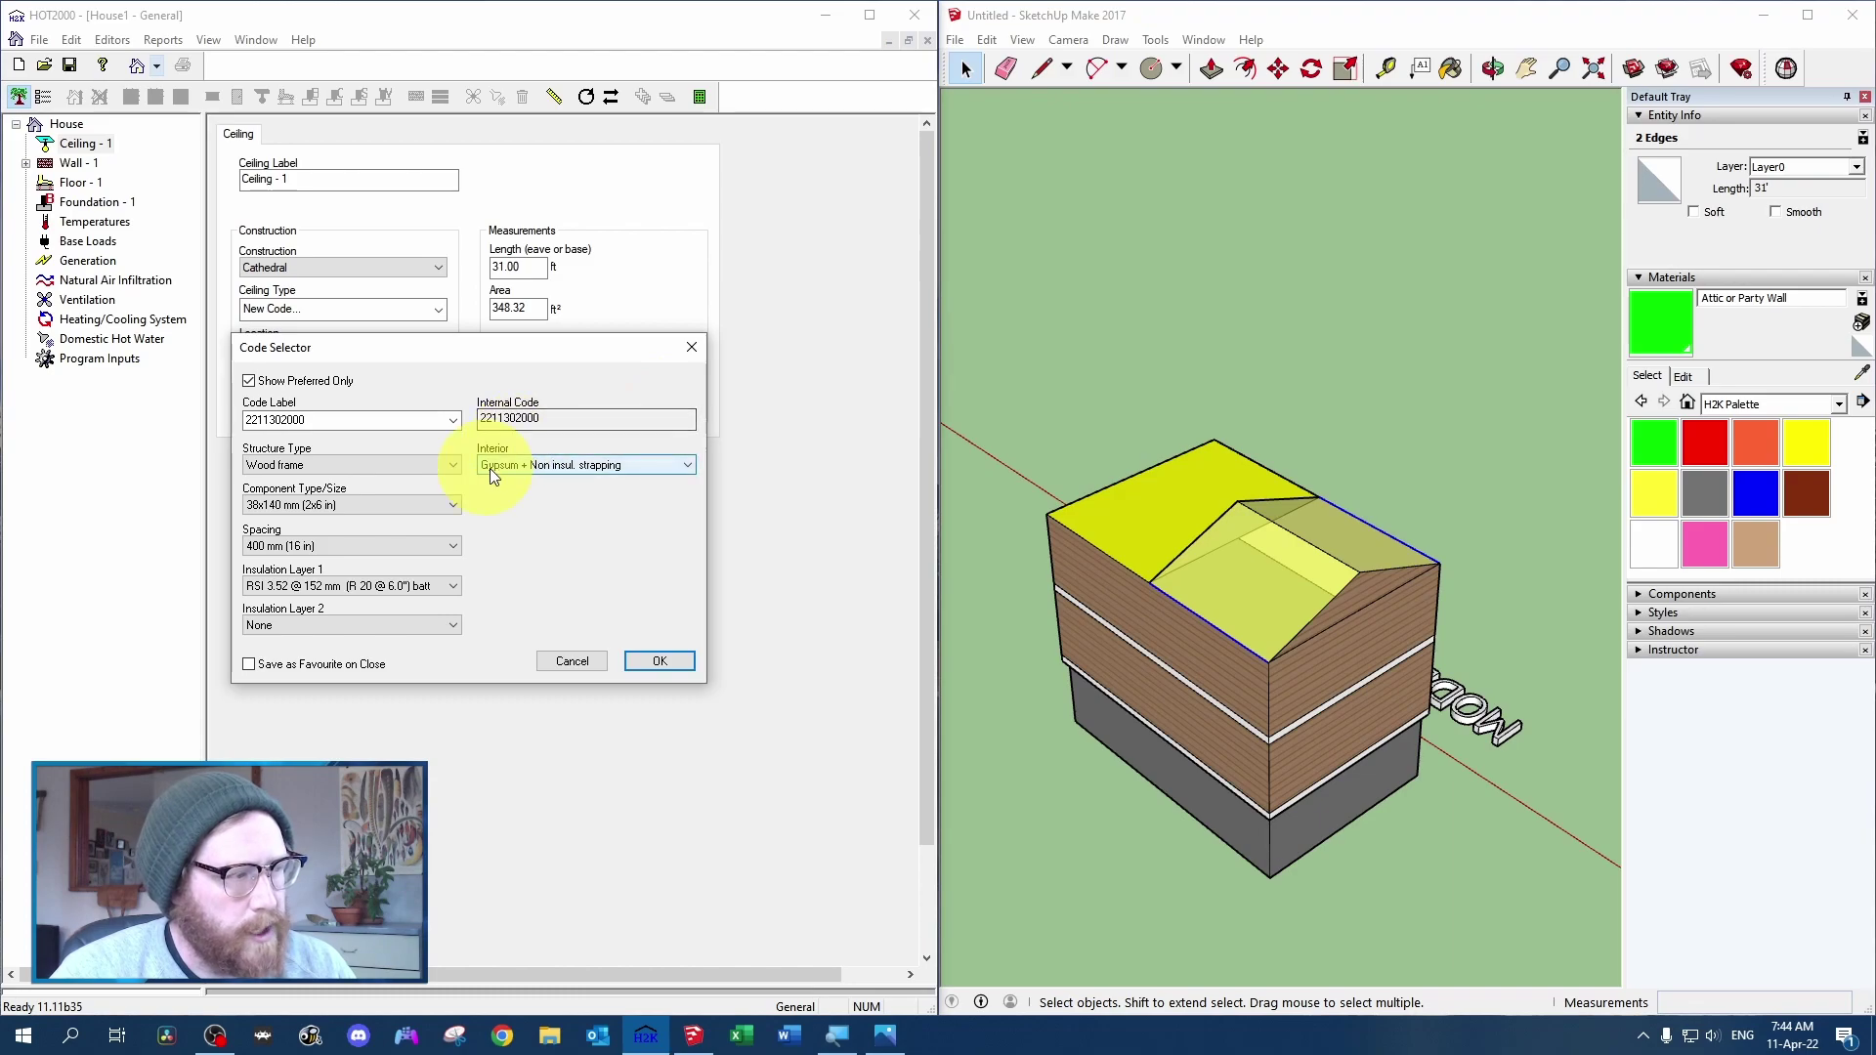
click(669, 665)
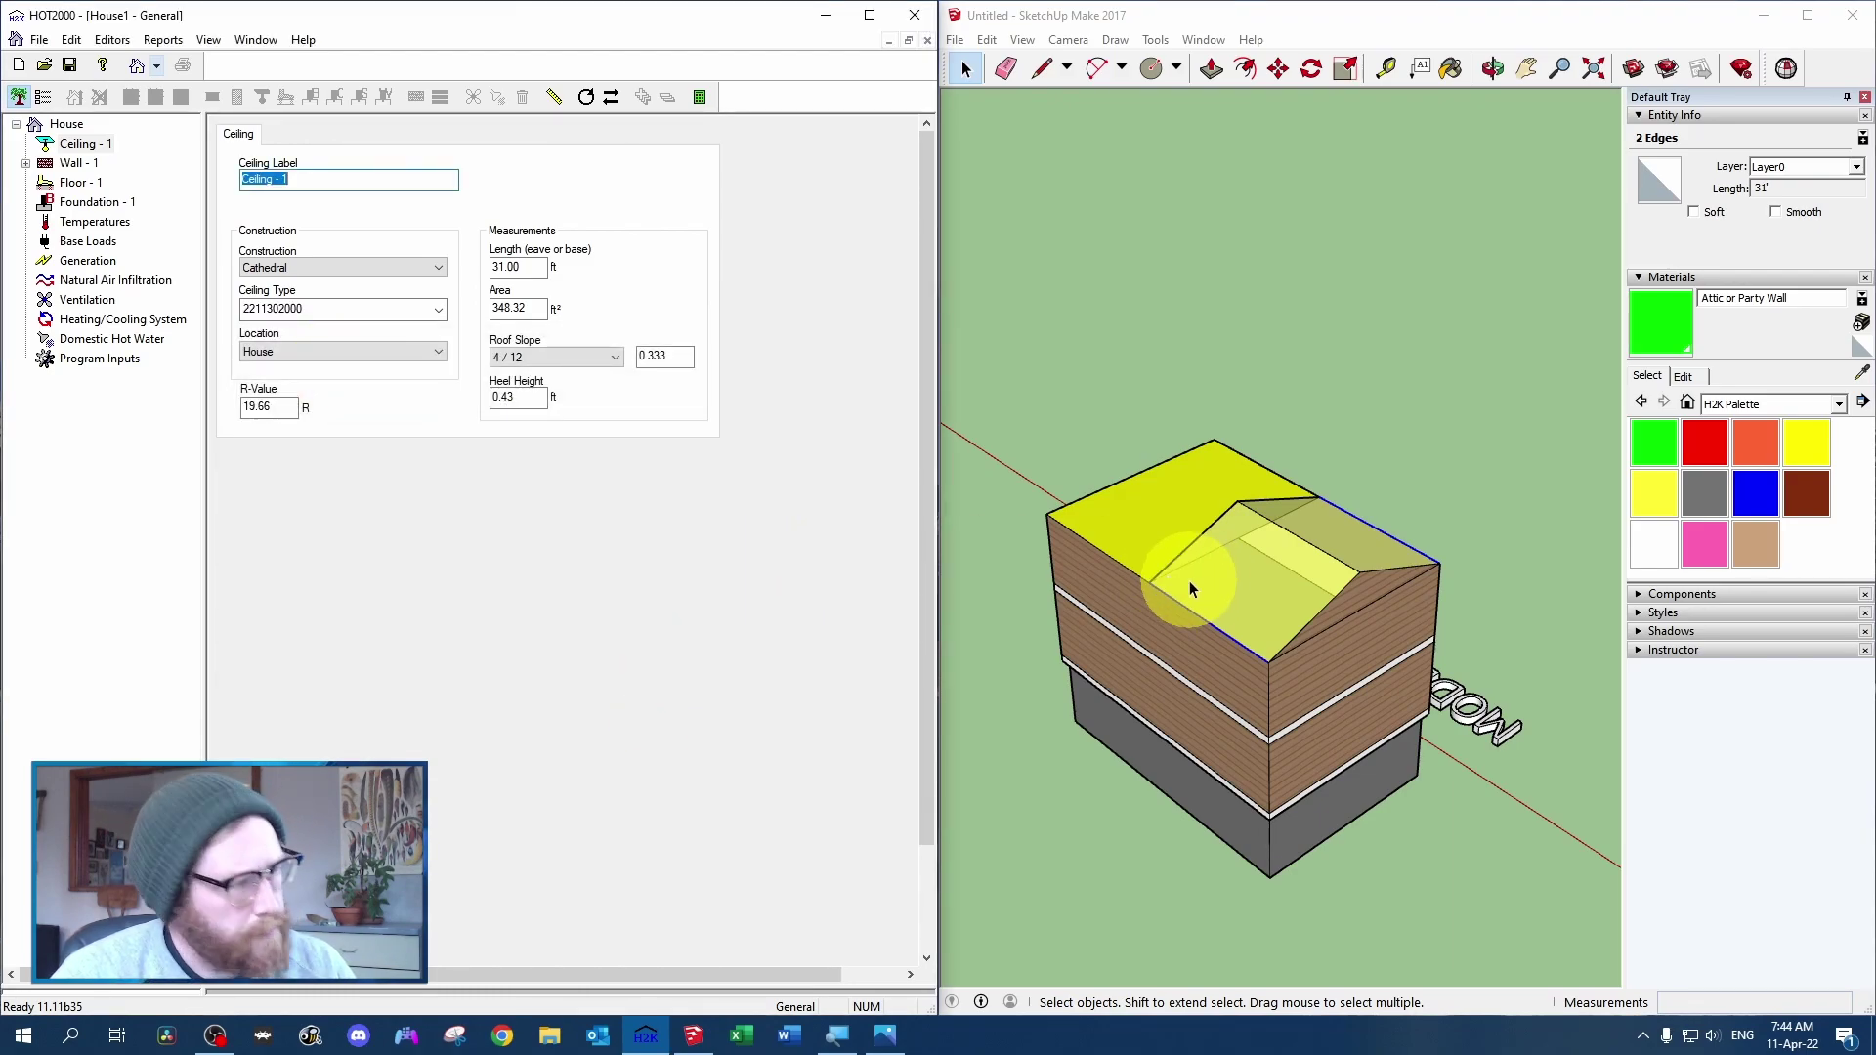
Orbit to the flat yellow roof face and select it to read its 325.5 ft² area
mouse_move(1188, 581)
mouse_down()
mouse_move(973, 486)
mouse_move(1039, 483)
mouse_up()
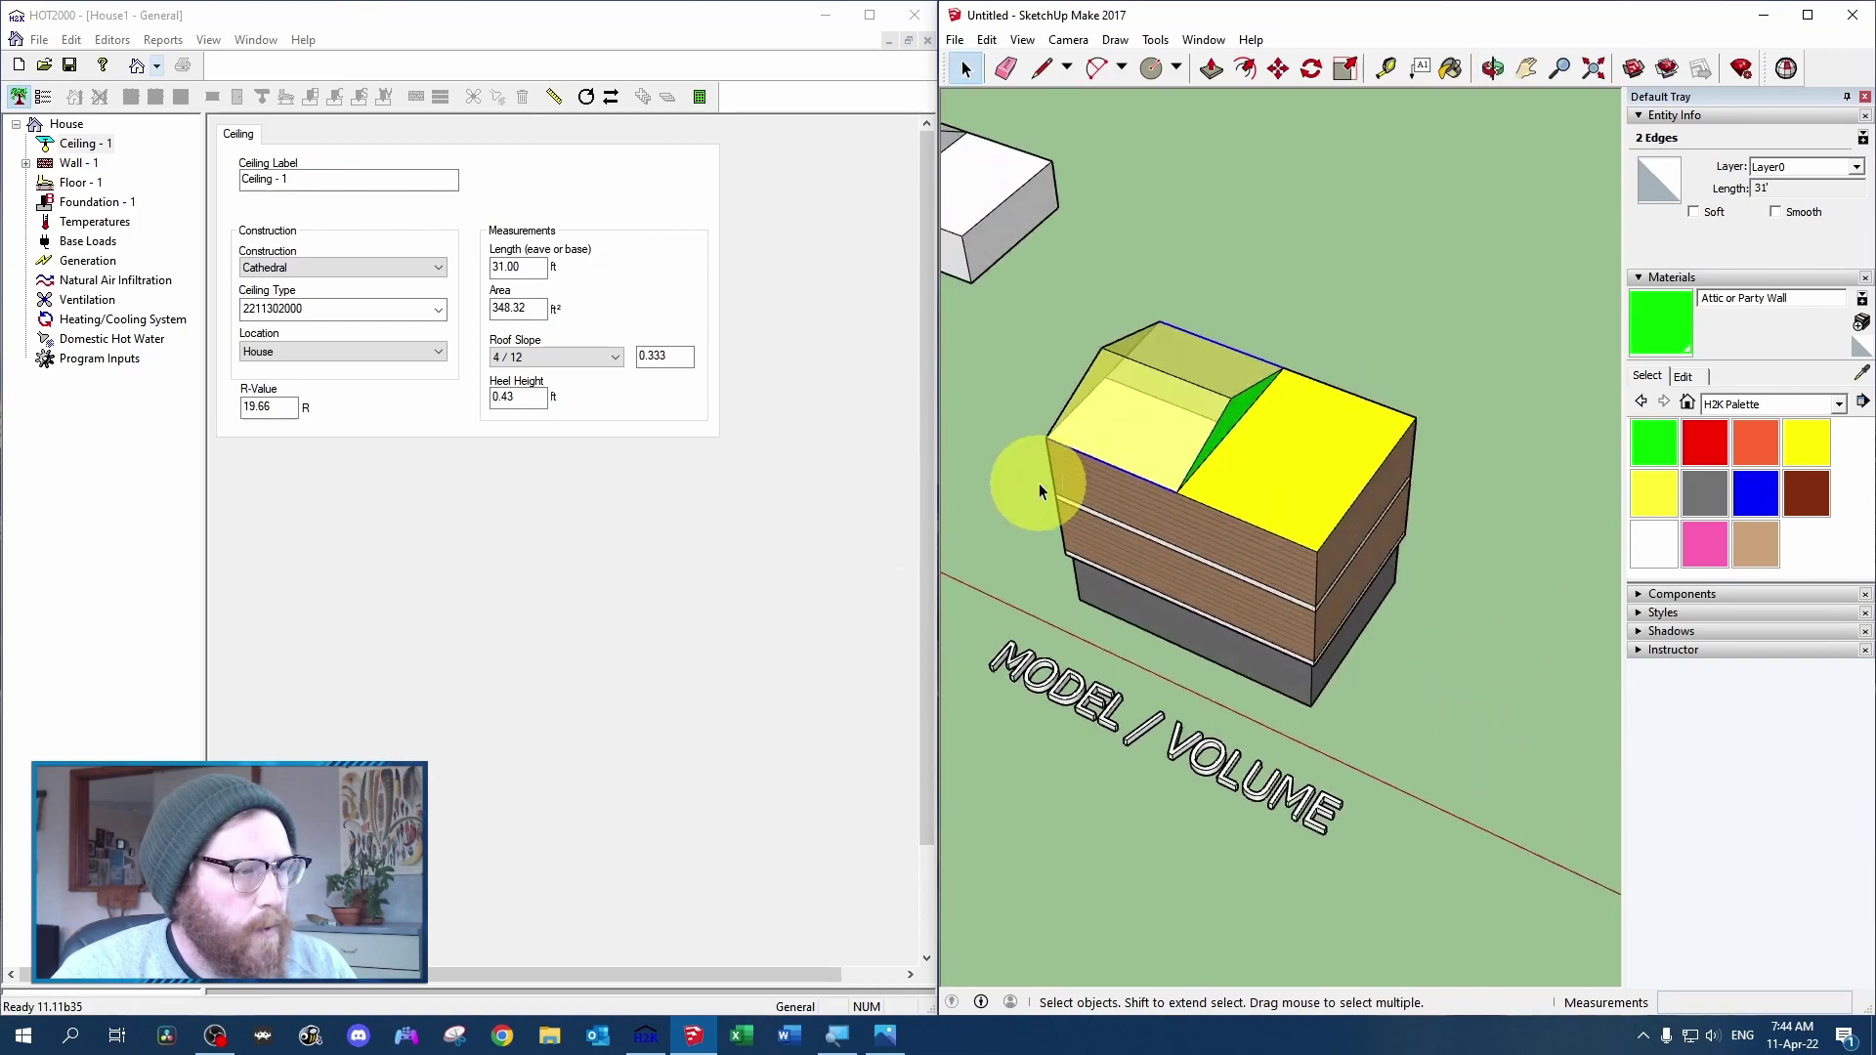
click(1310, 467)
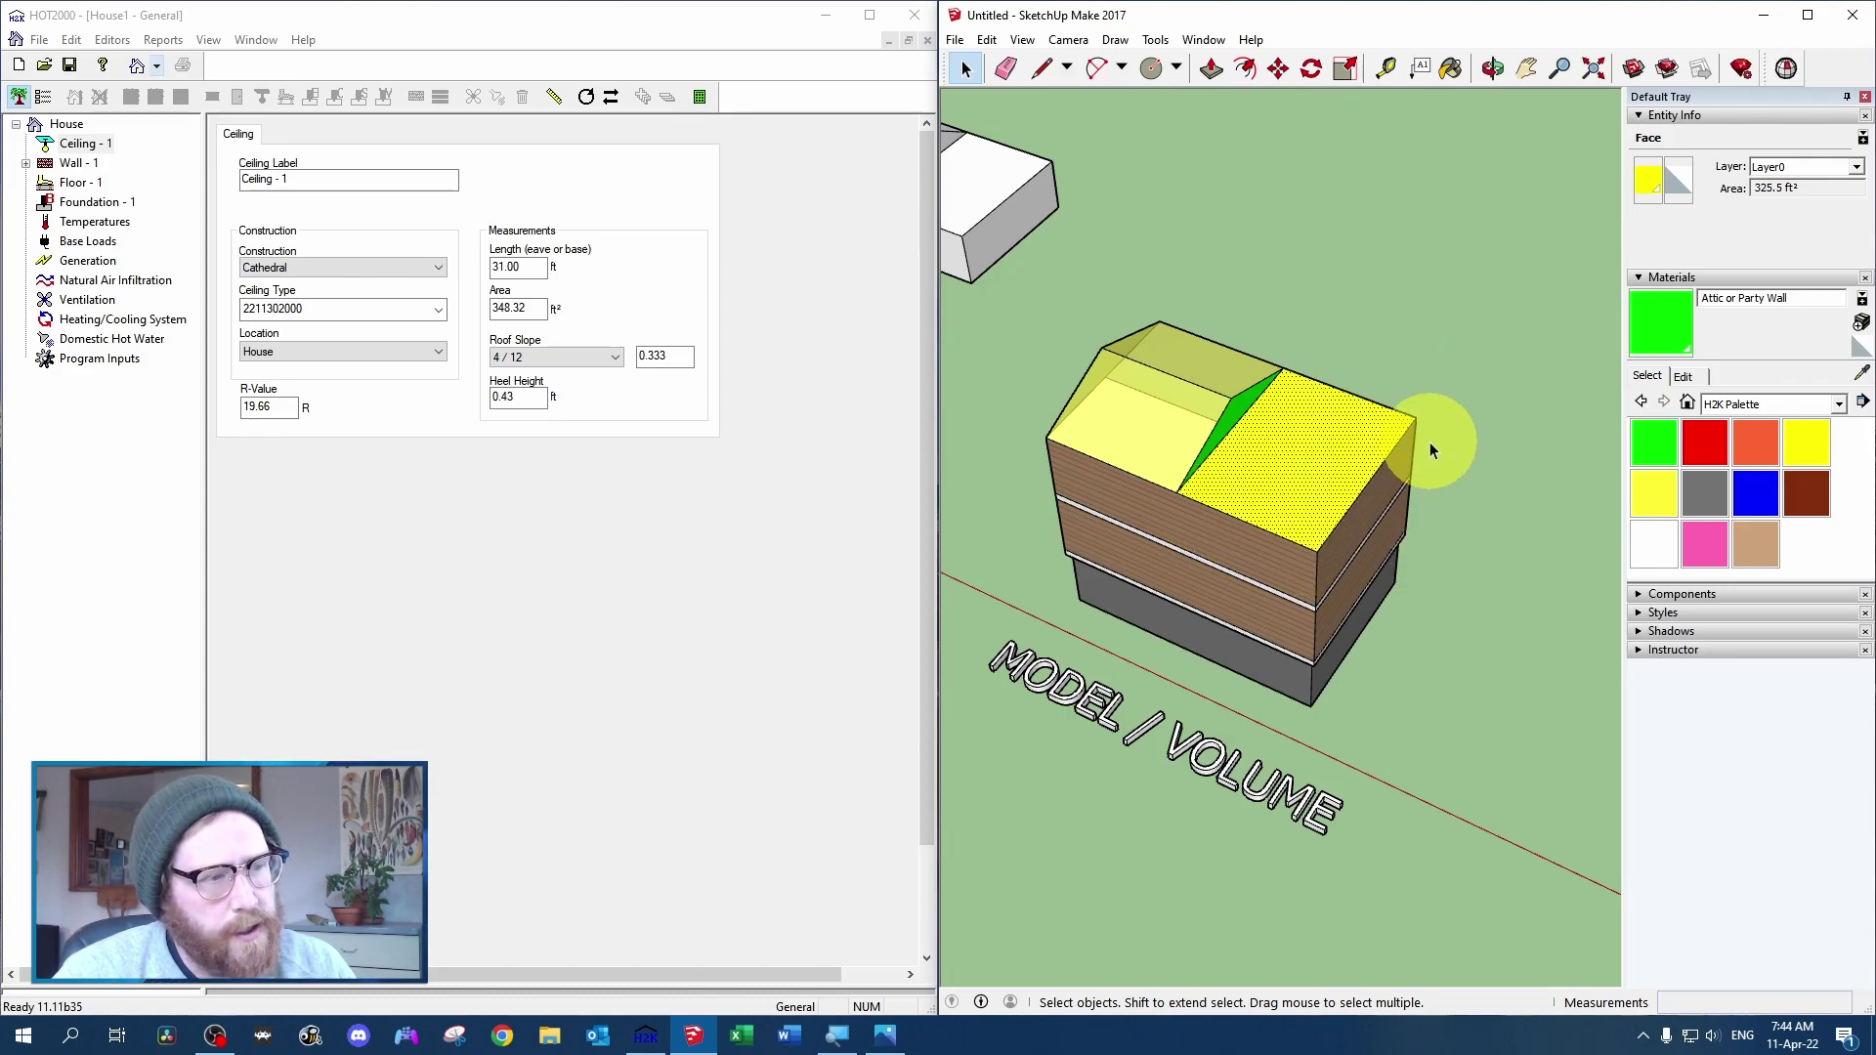
scroll(1261, 434, up, 3)
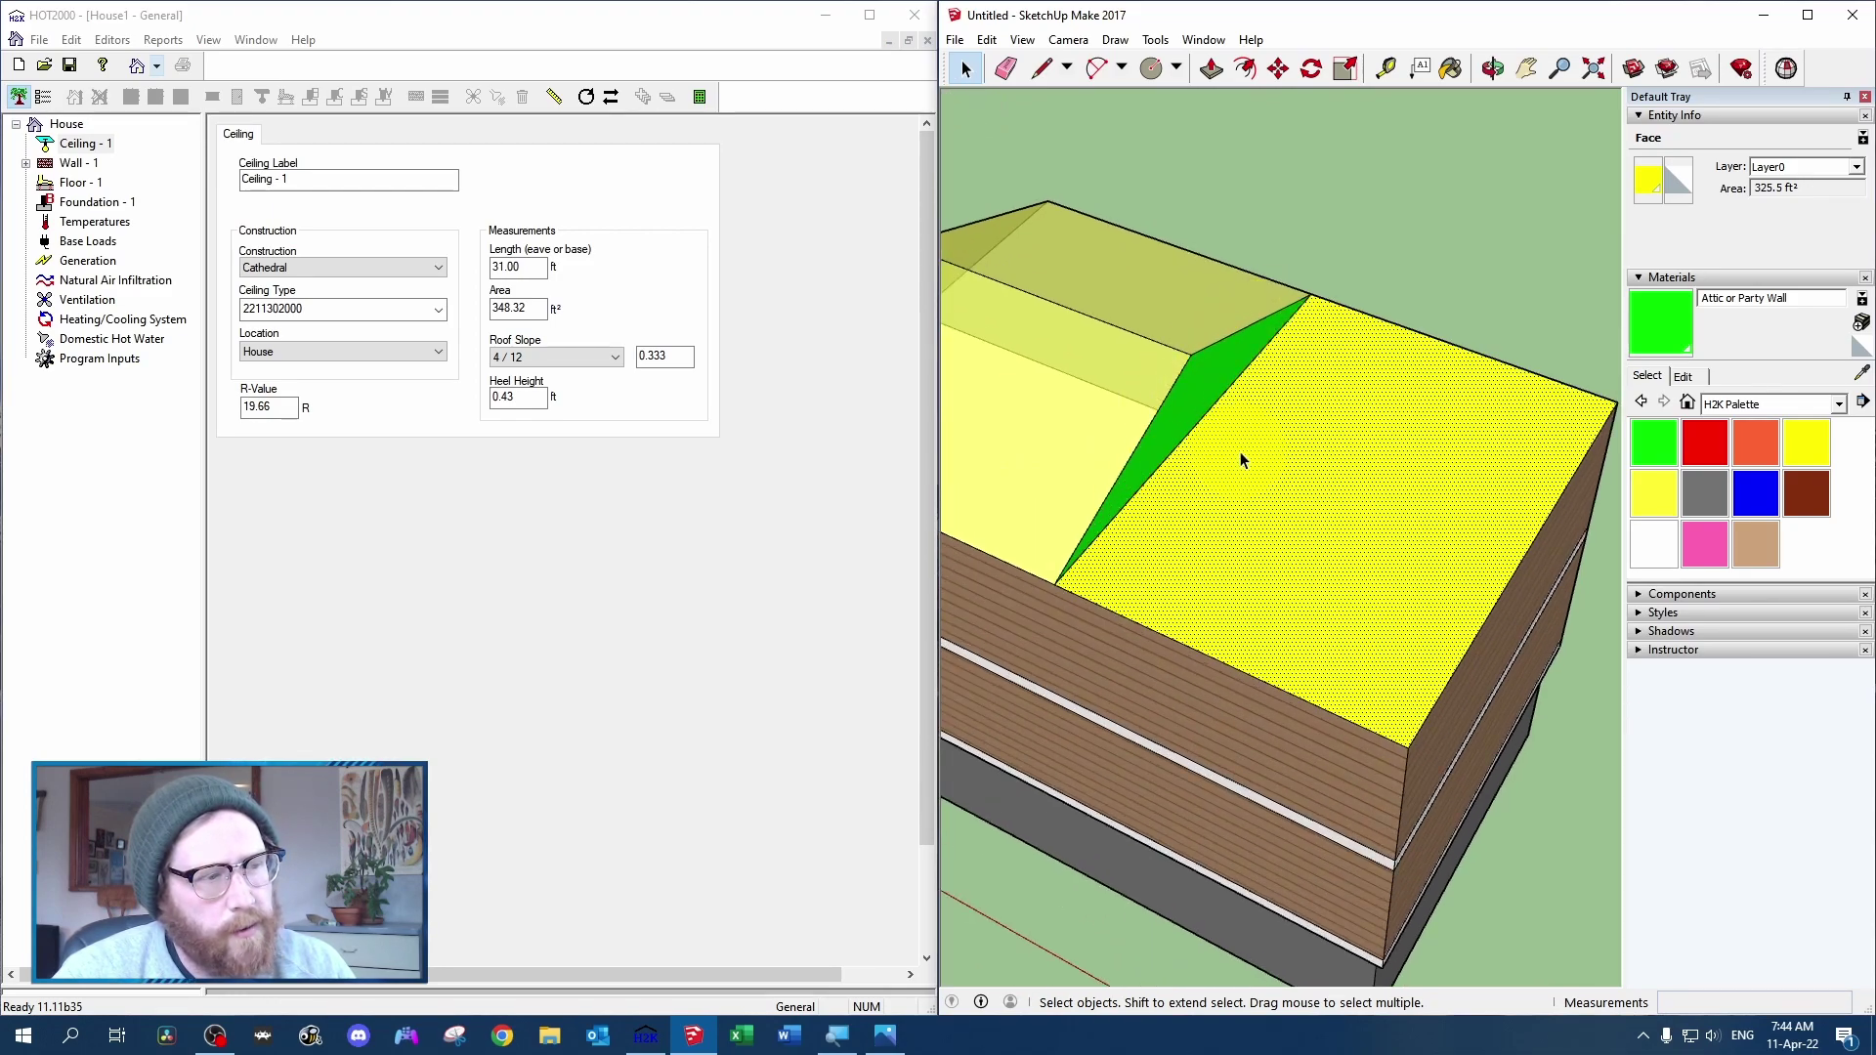
Switch the ceiling to Attic/gable and enter the measured 325.5 ft² roof area
click(371, 268)
click(351, 282)
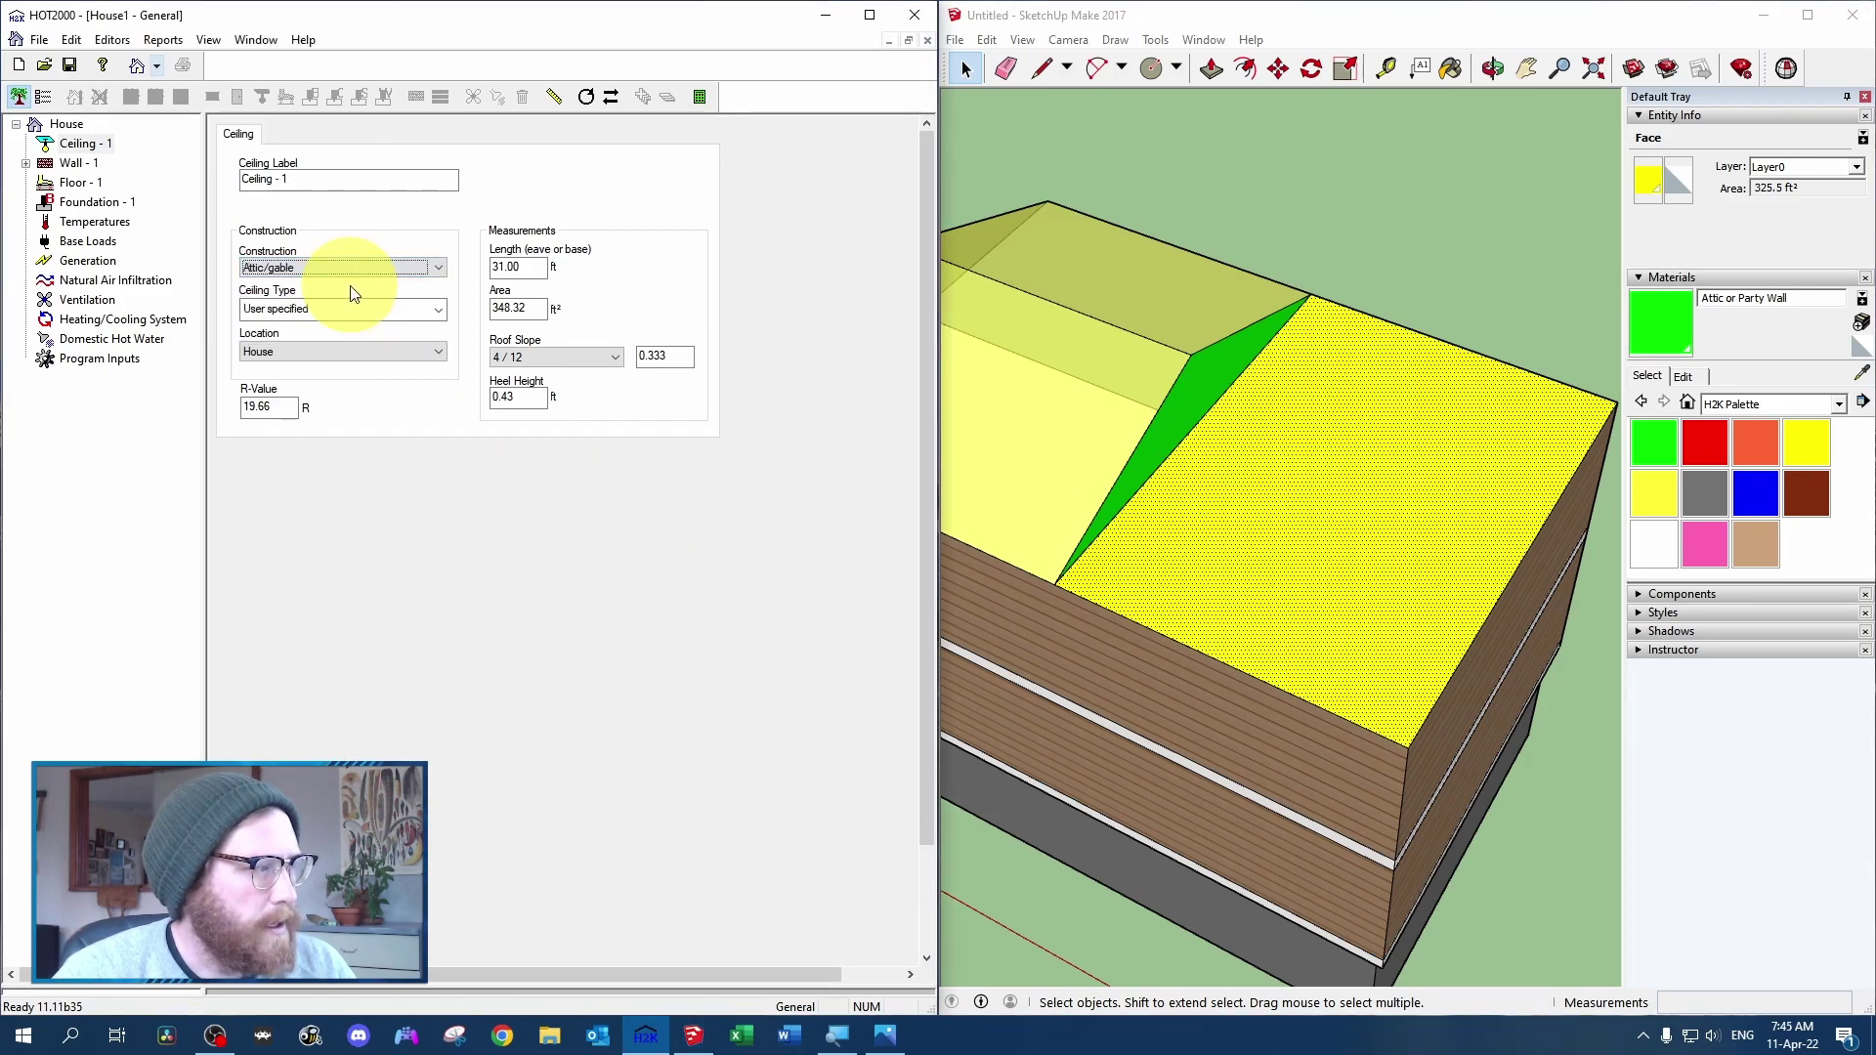
click(1228, 665)
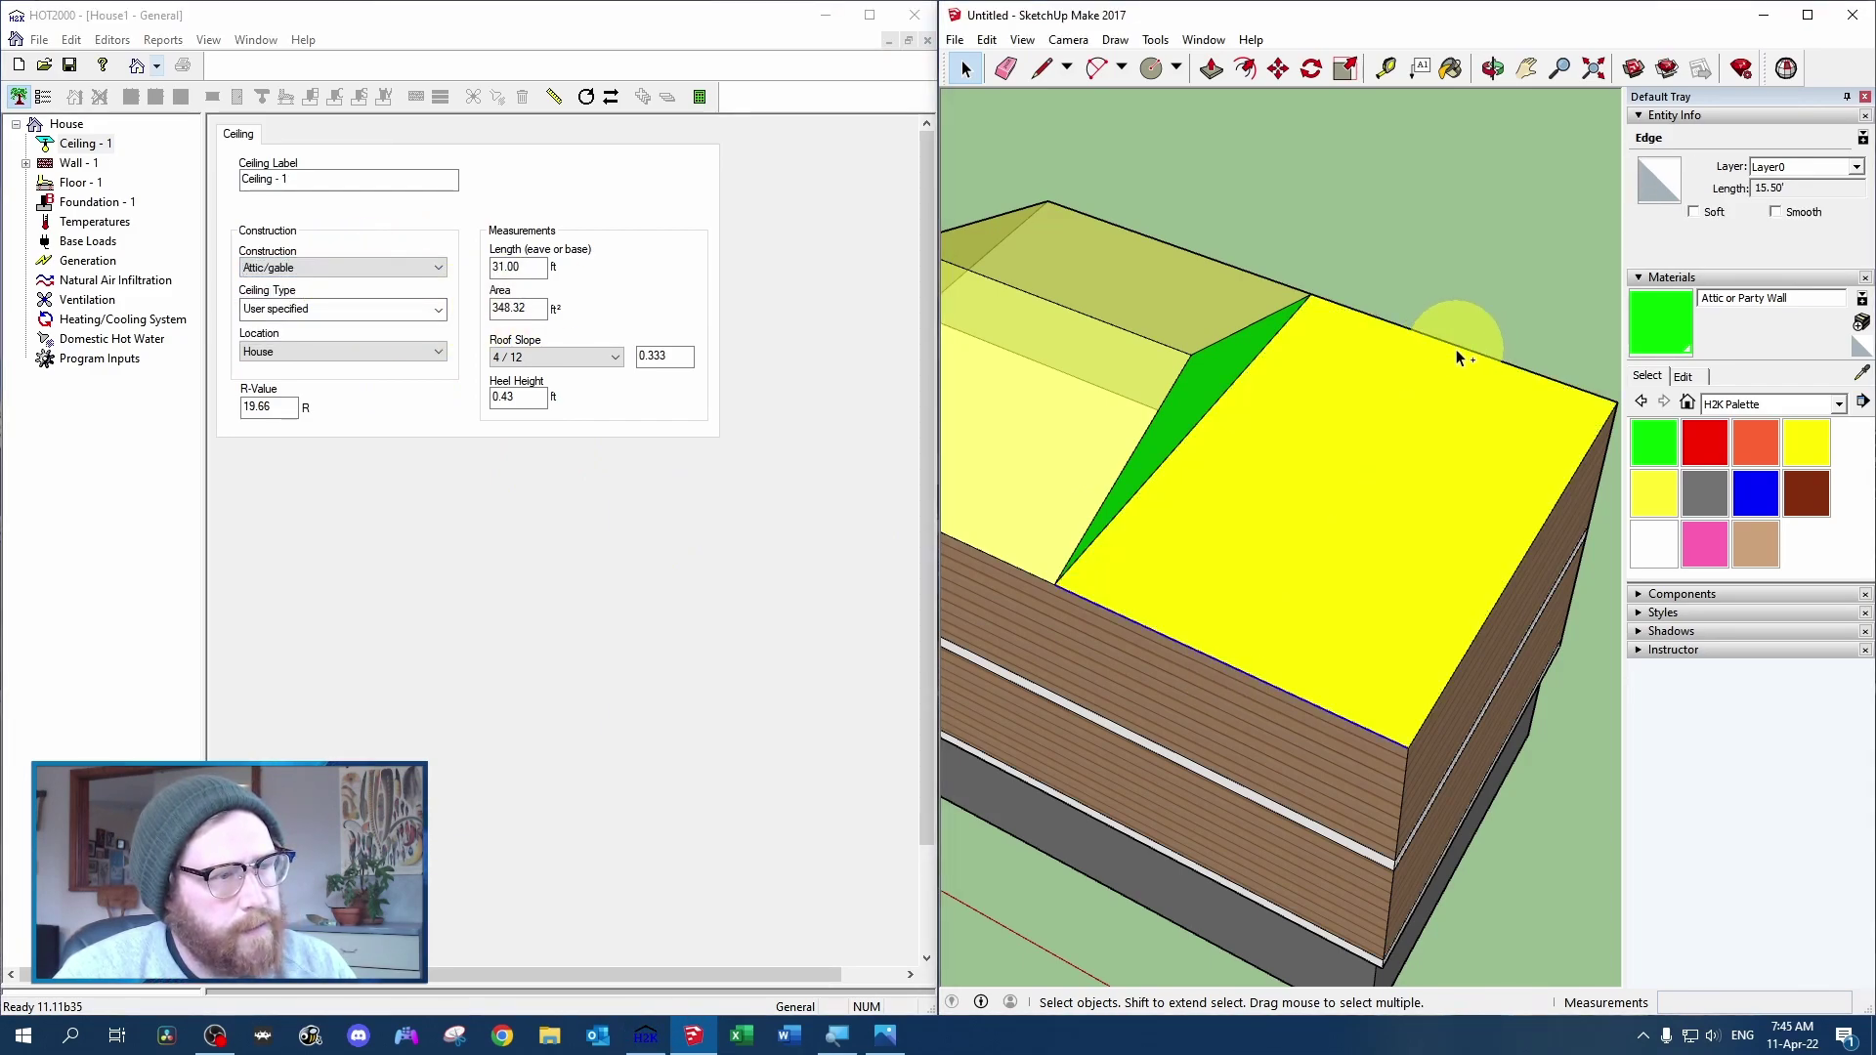
shift+click(1457, 346)
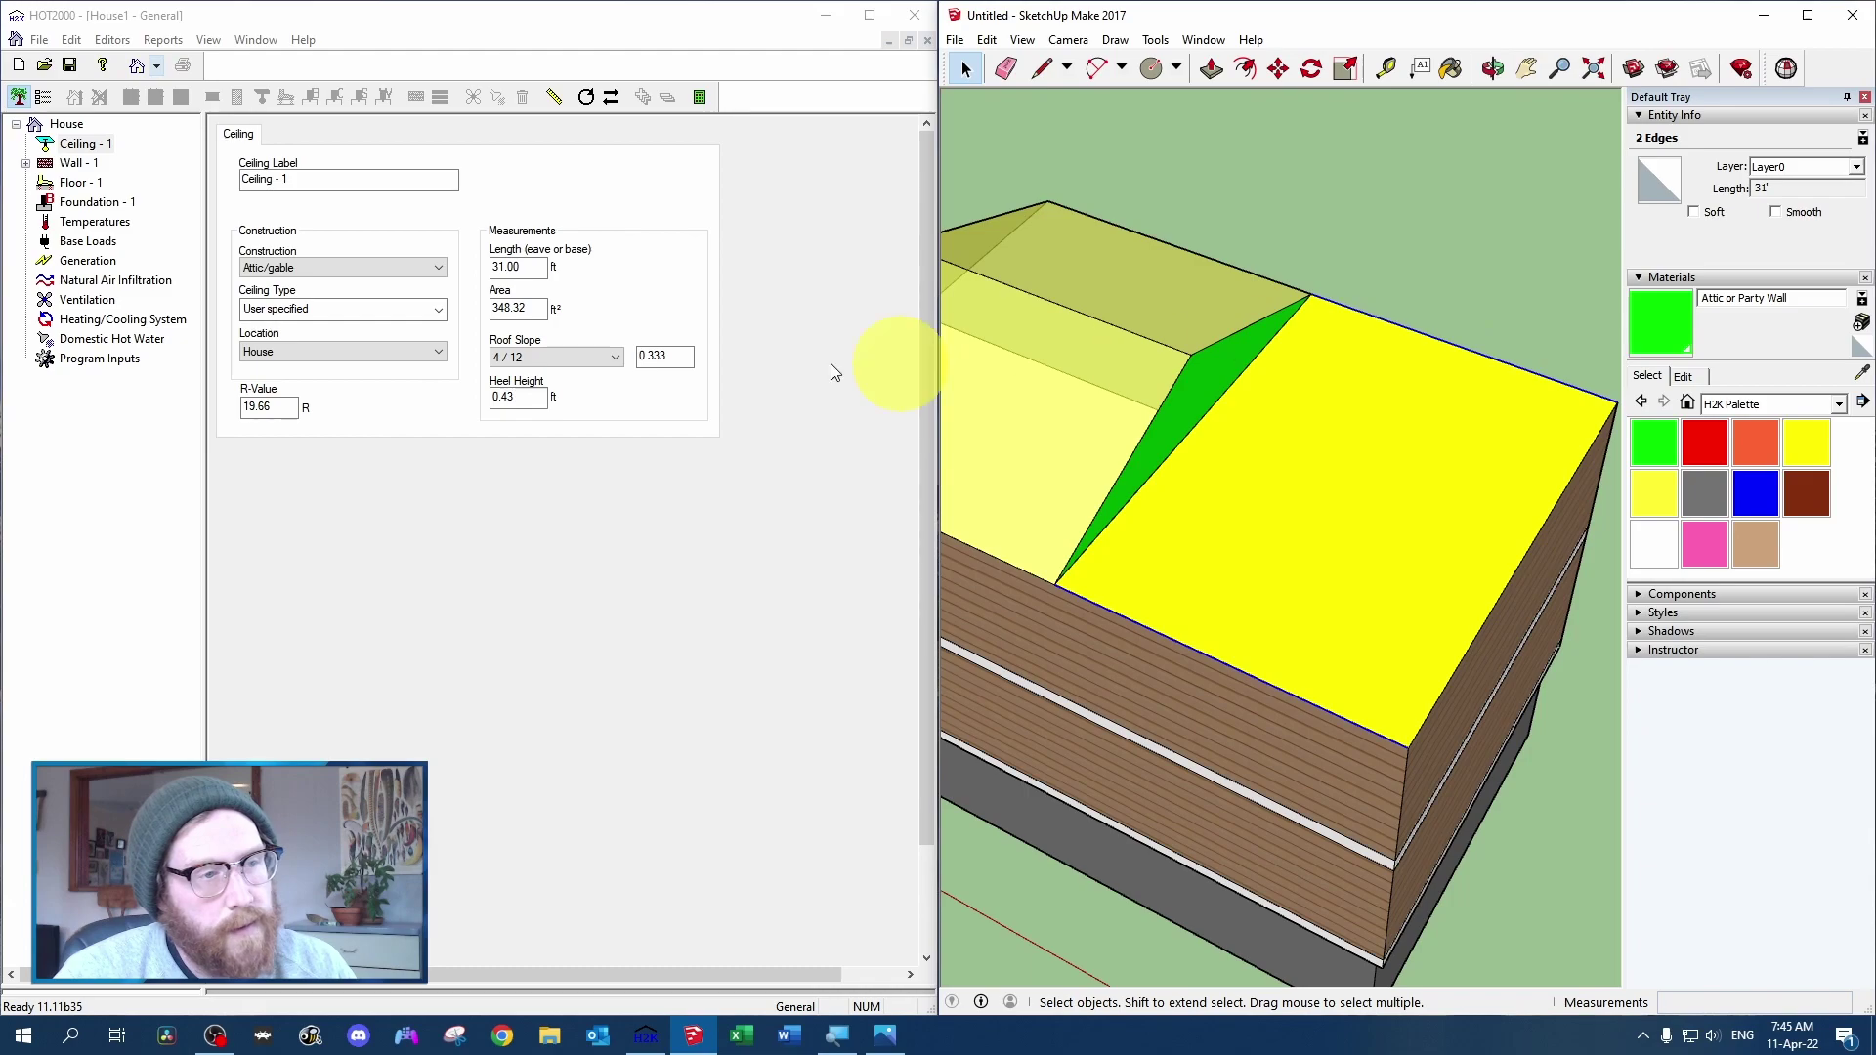
click(1343, 472)
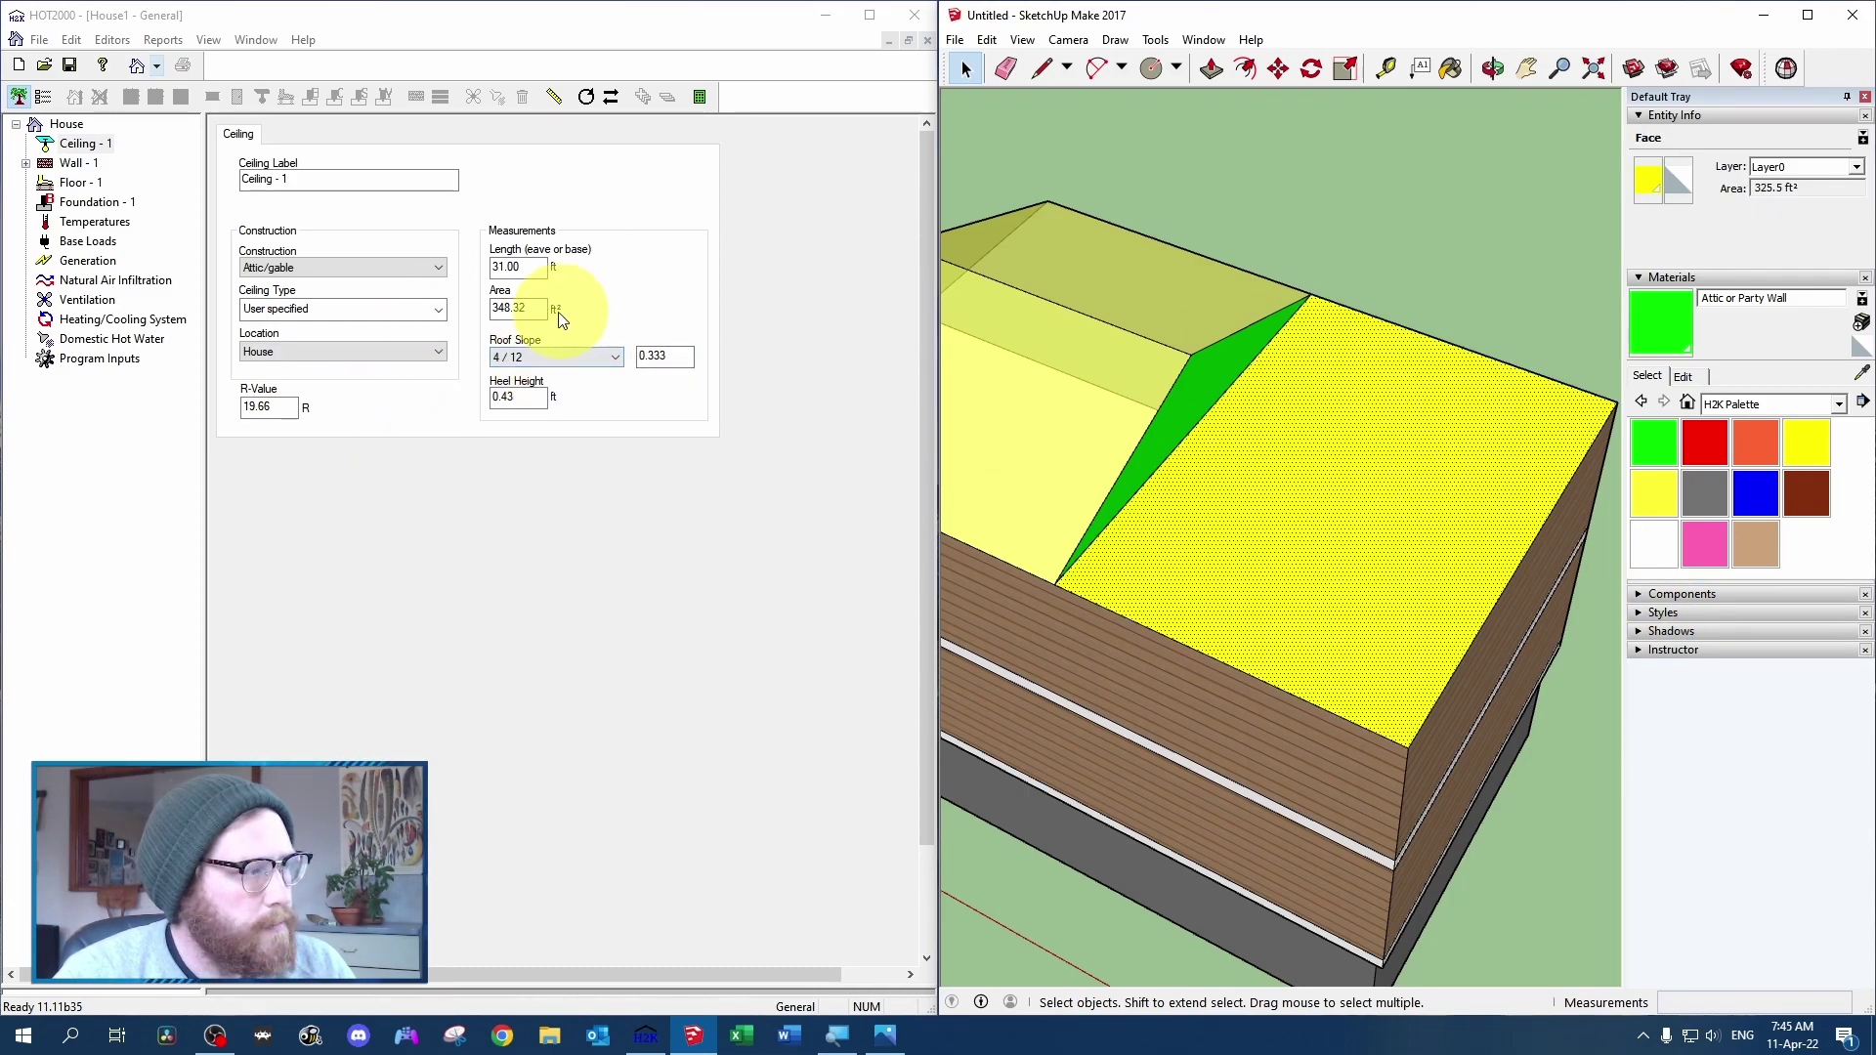
double_click(518, 308)
text(325.5)
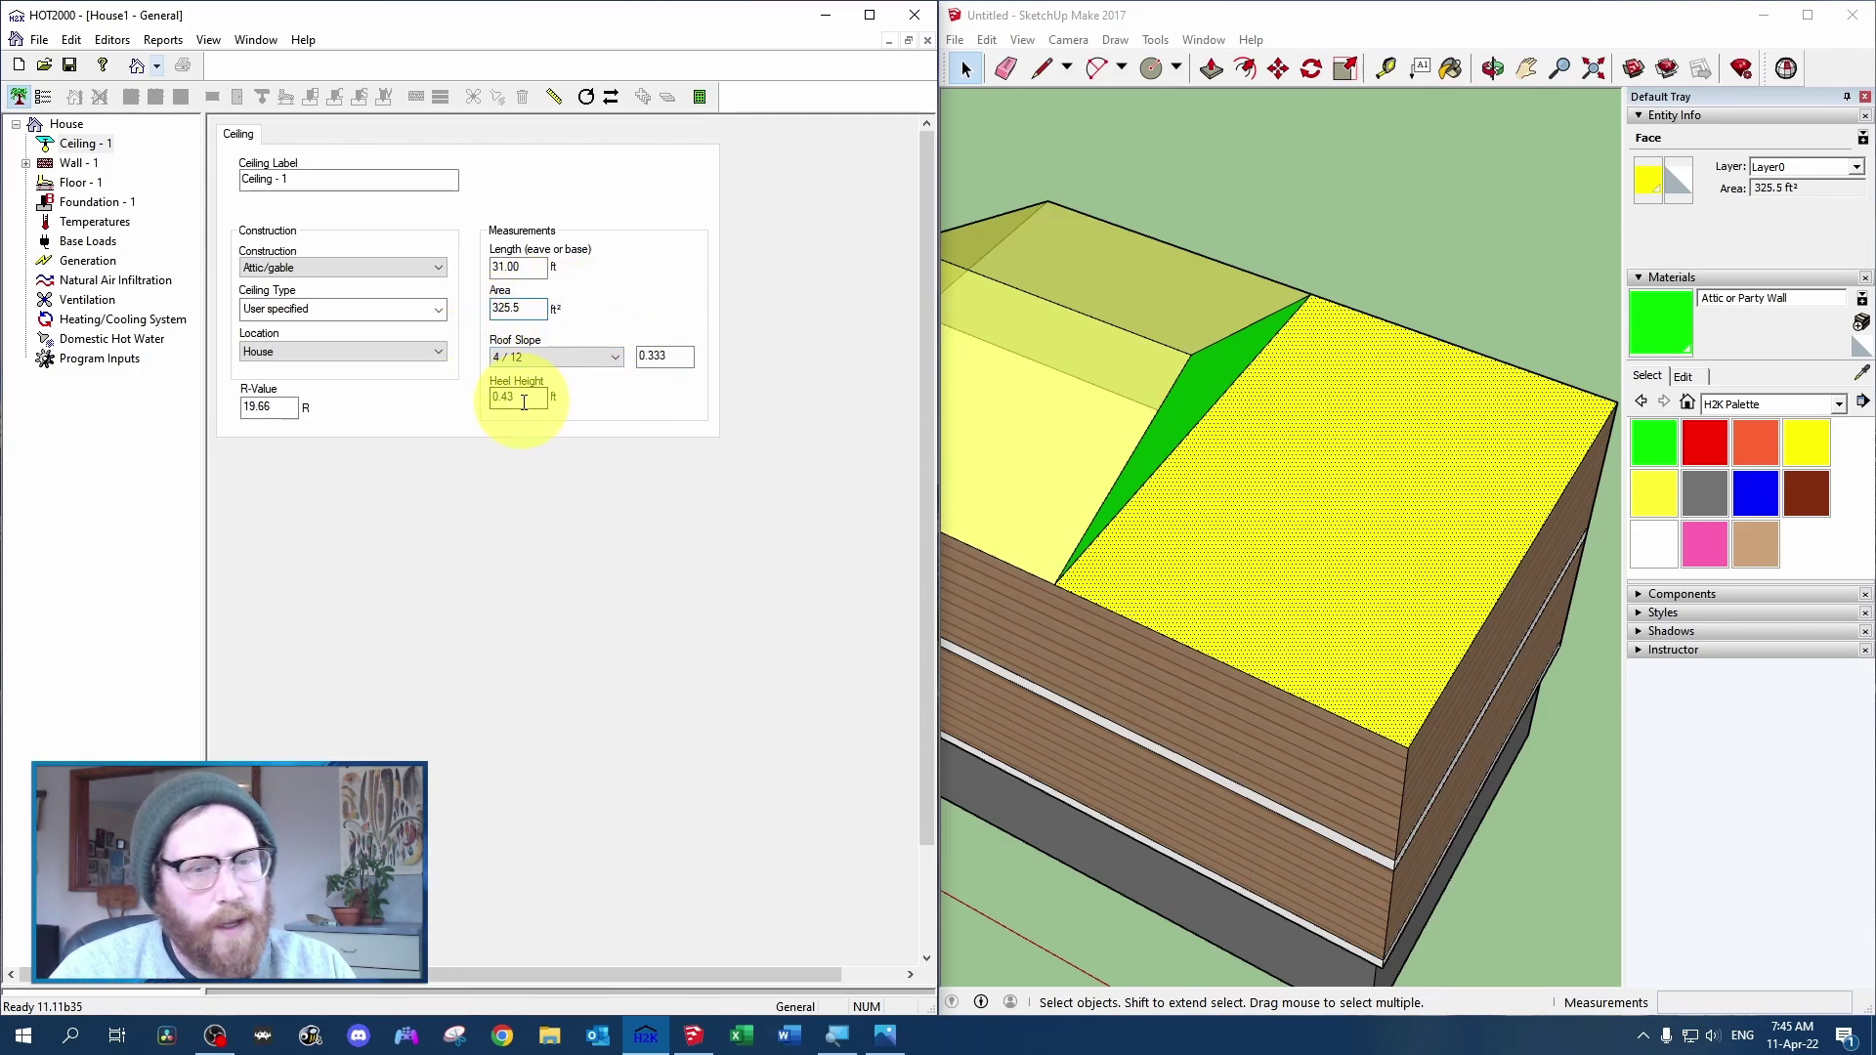
Create a new code with 38x89 mm framing at 600 mm, RSI 4.9 blown cellulose and gypsum interior
click(401, 311)
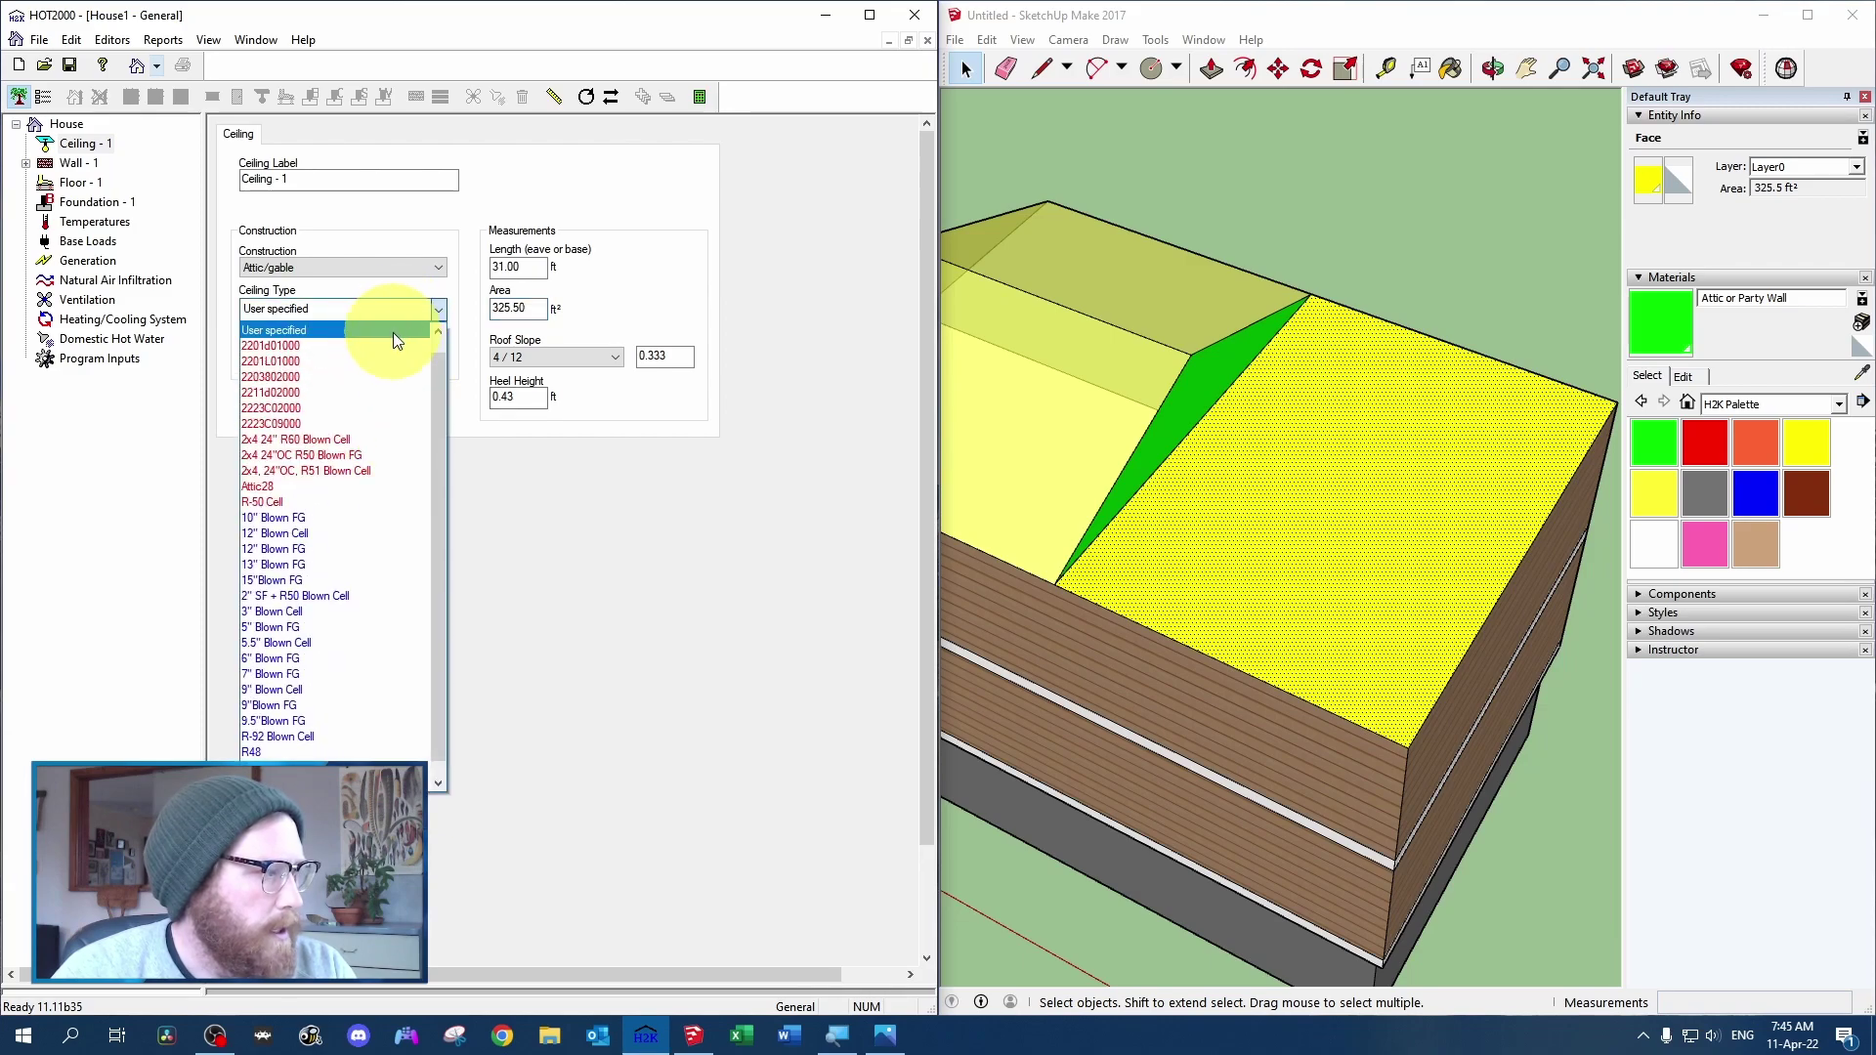
scroll(371, 332, up, 1)
click(372, 335)
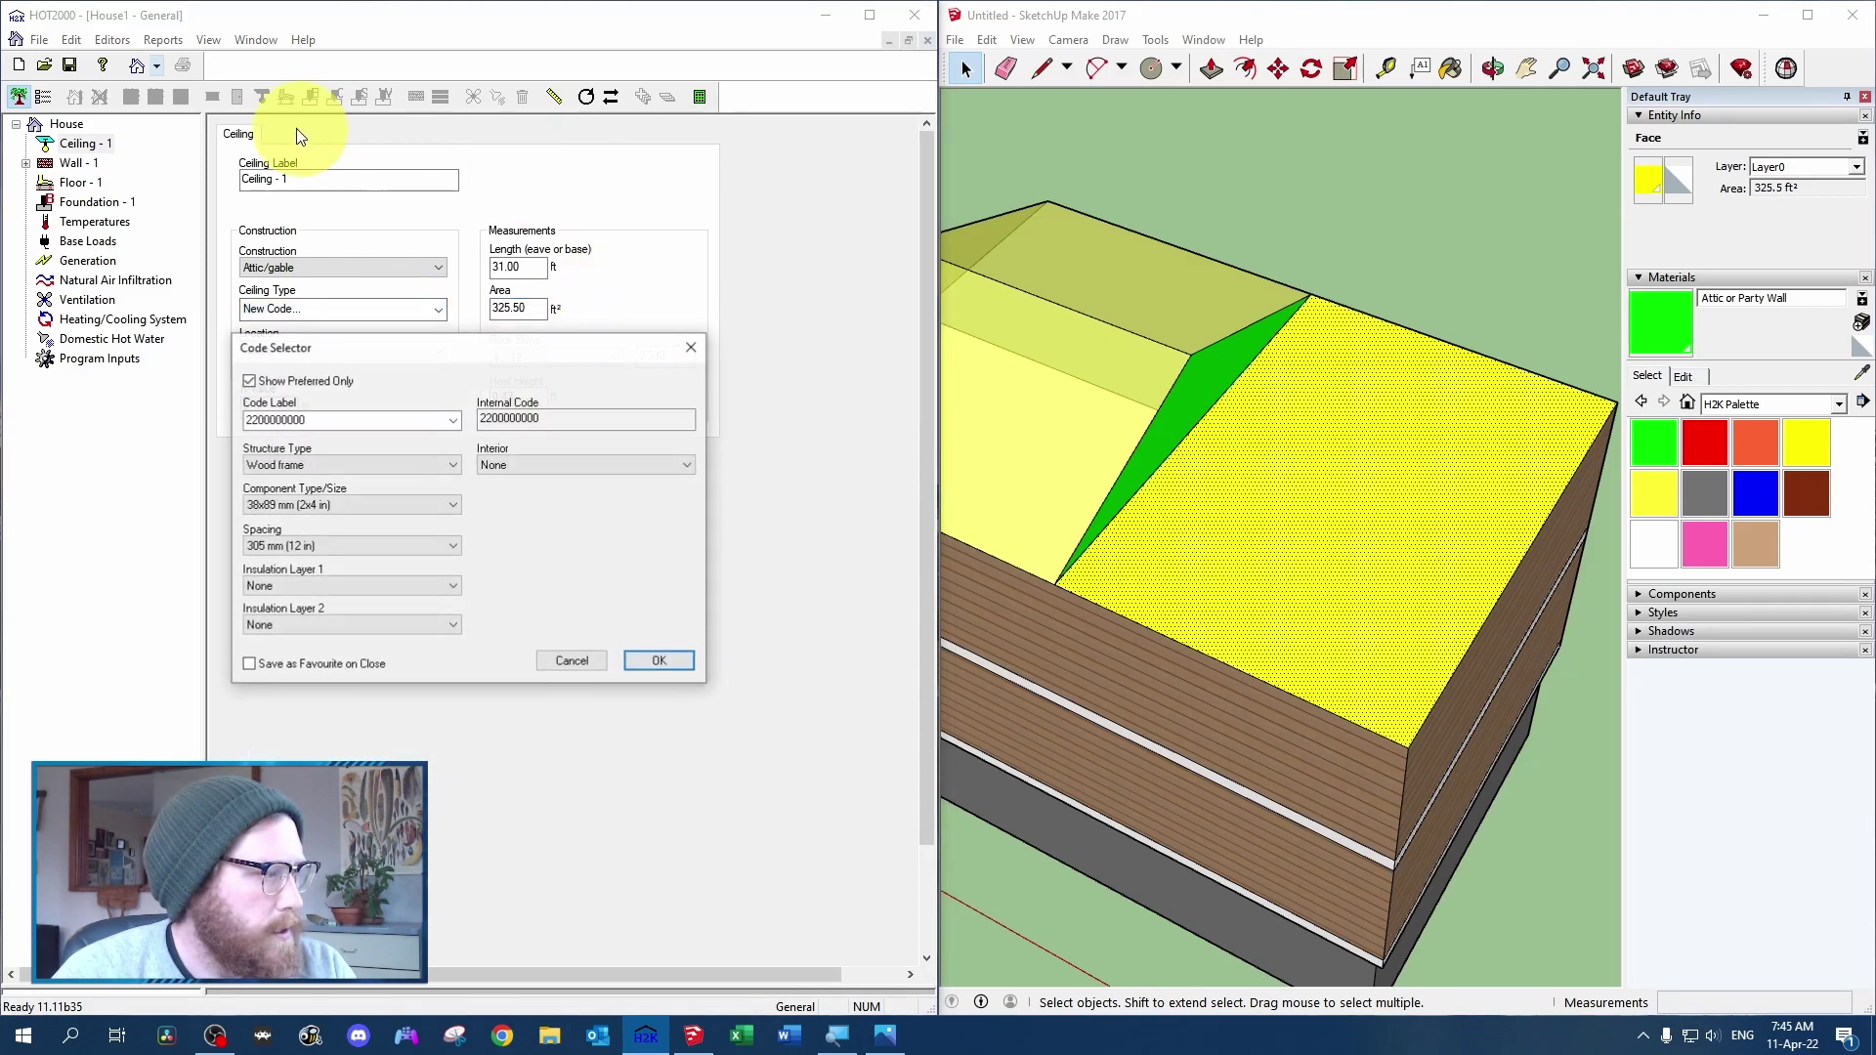
click(400, 503)
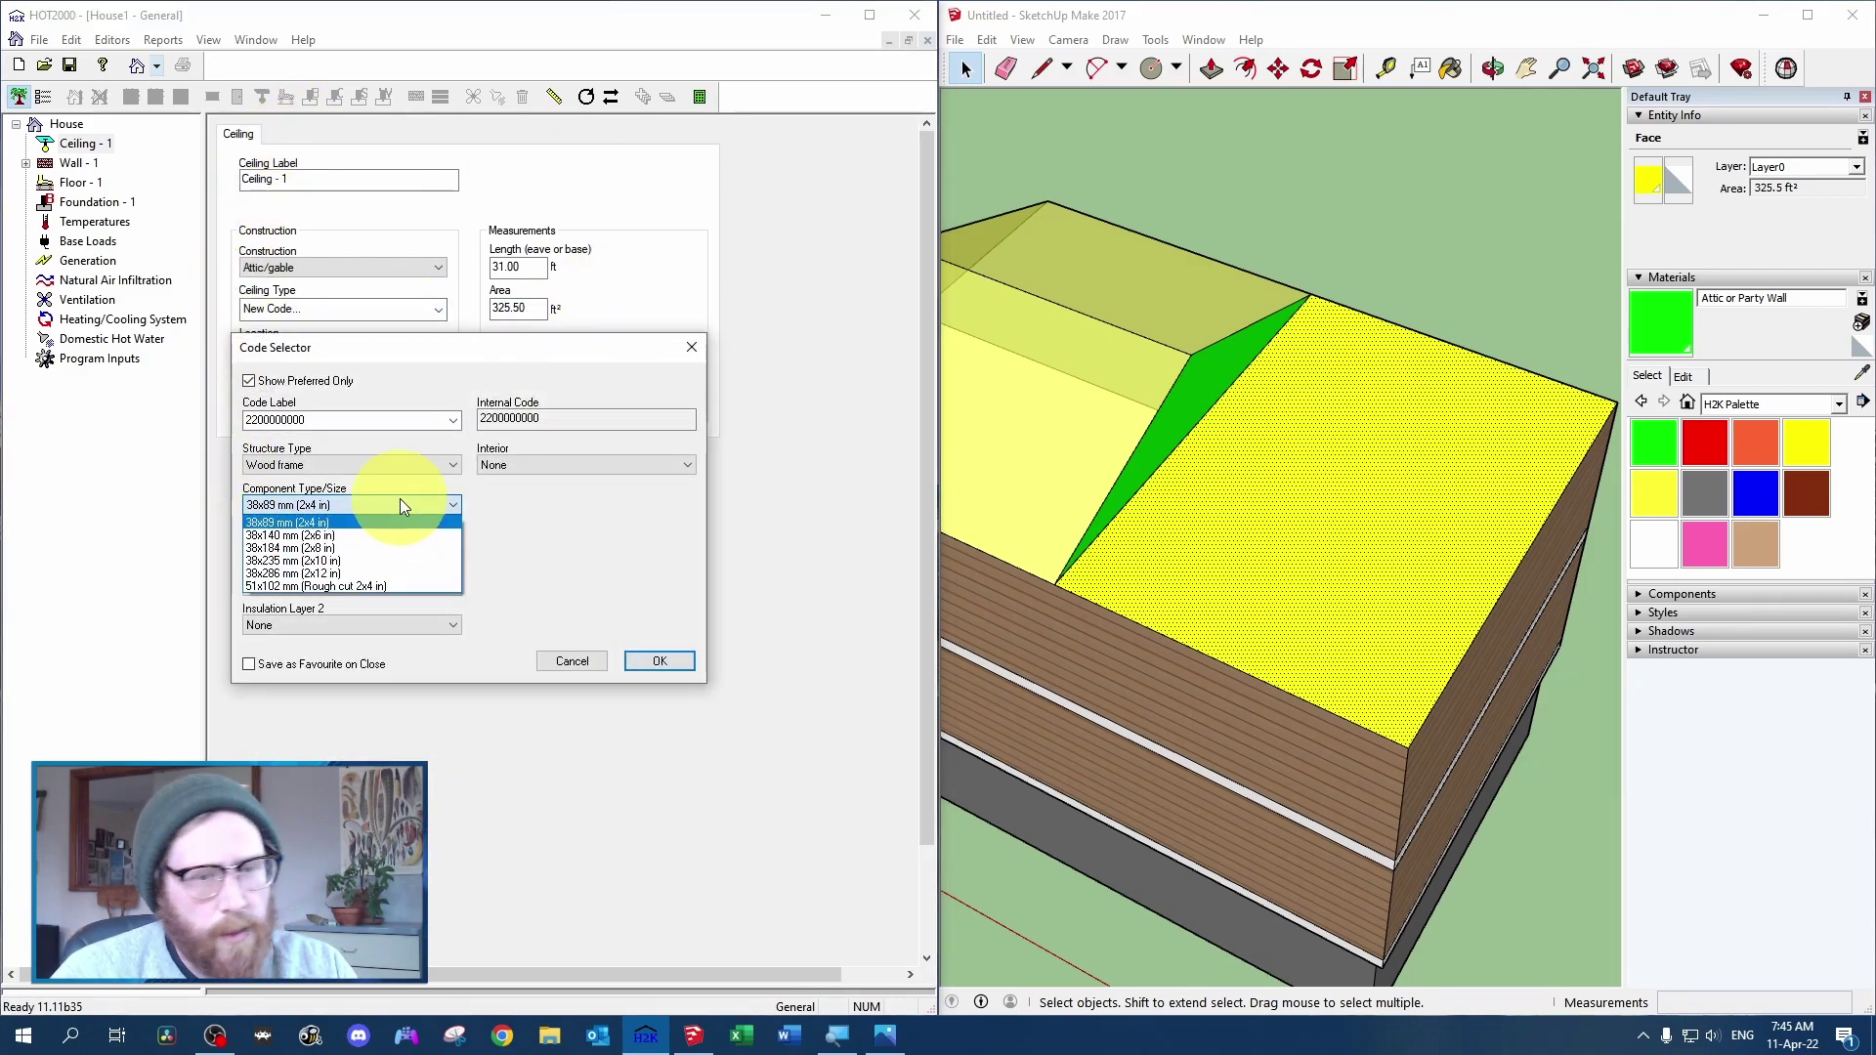
click(355, 524)
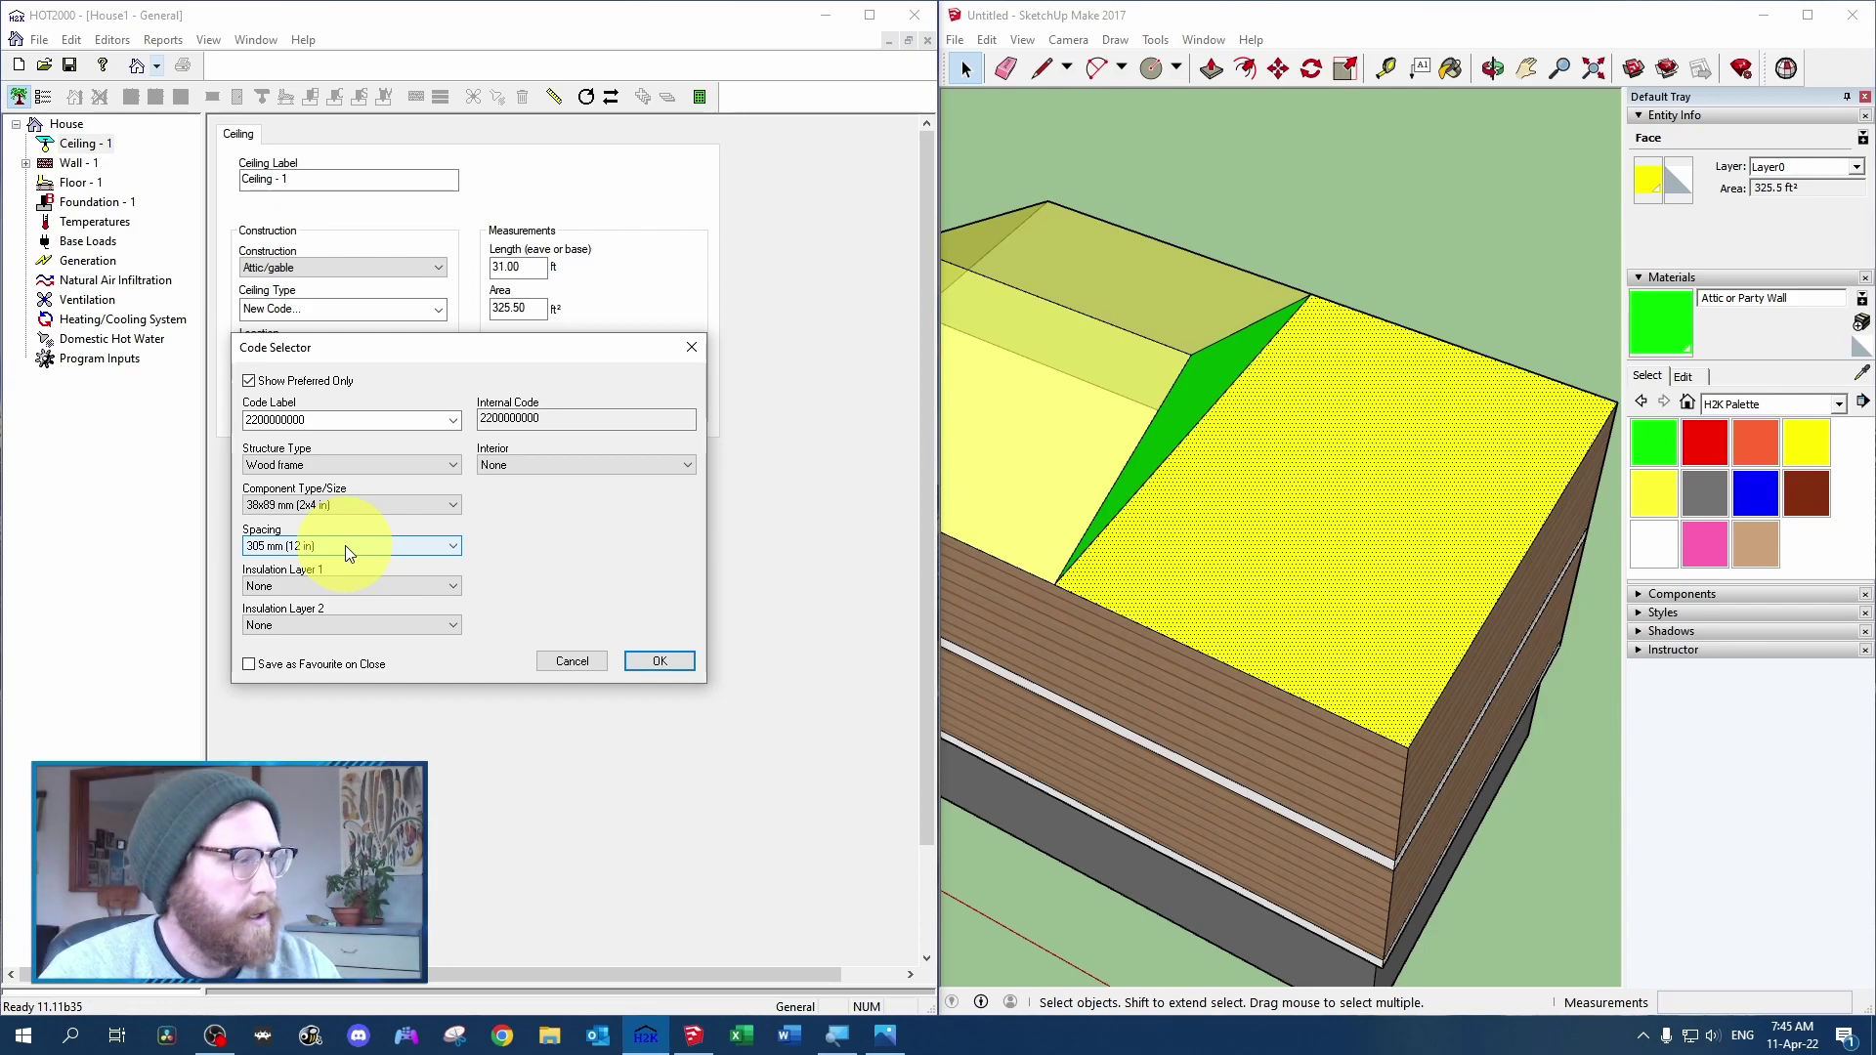
click(344, 546)
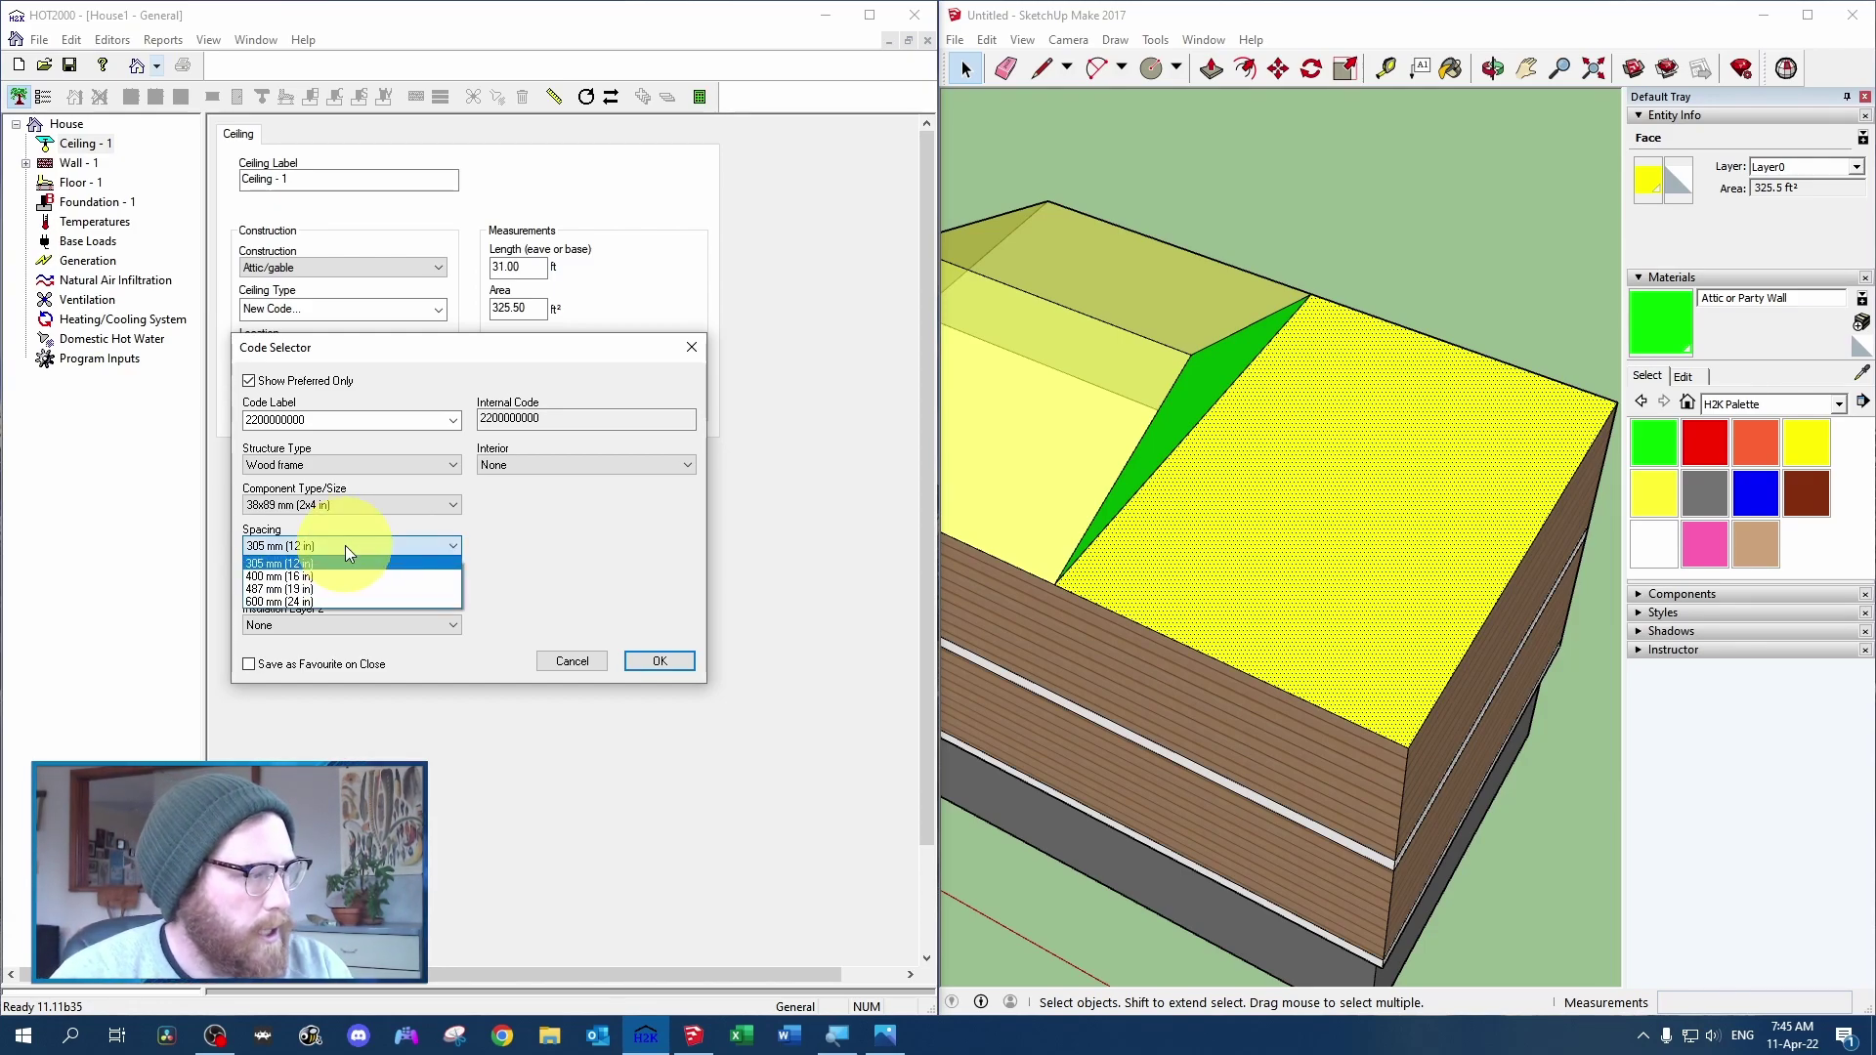
click(314, 601)
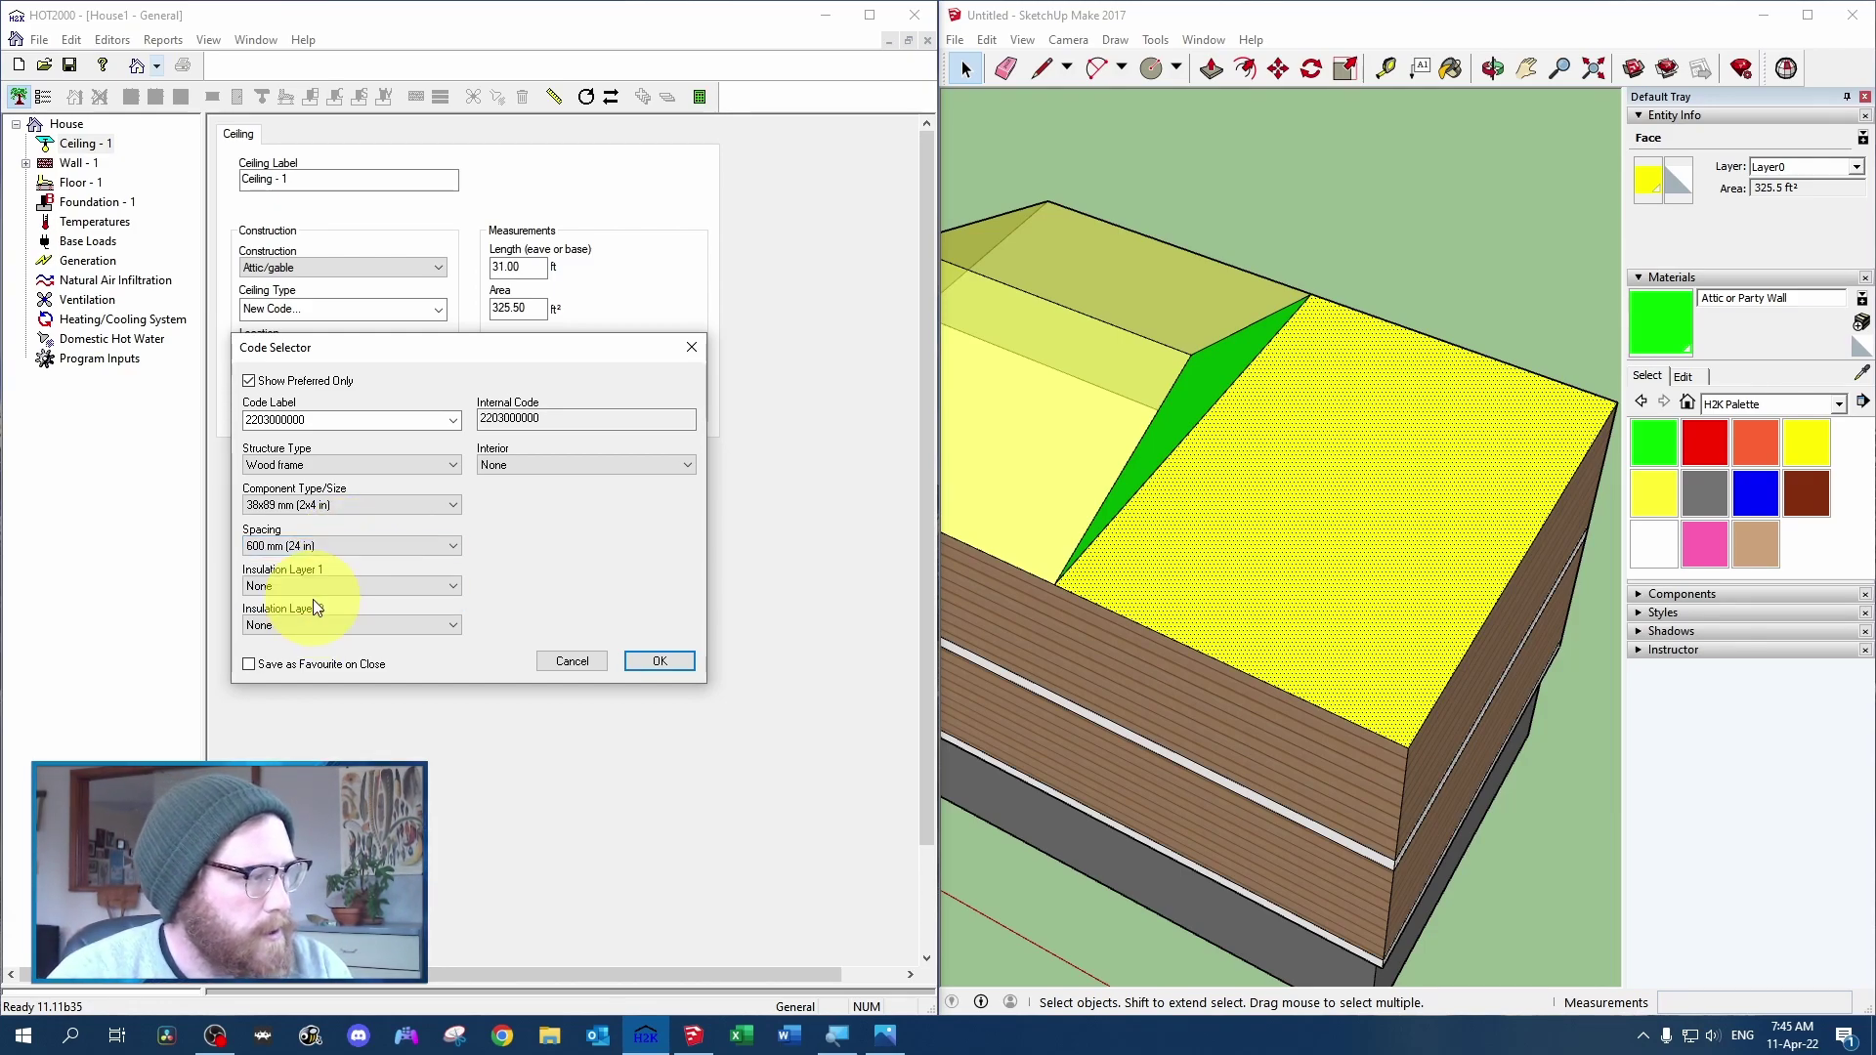
click(346, 585)
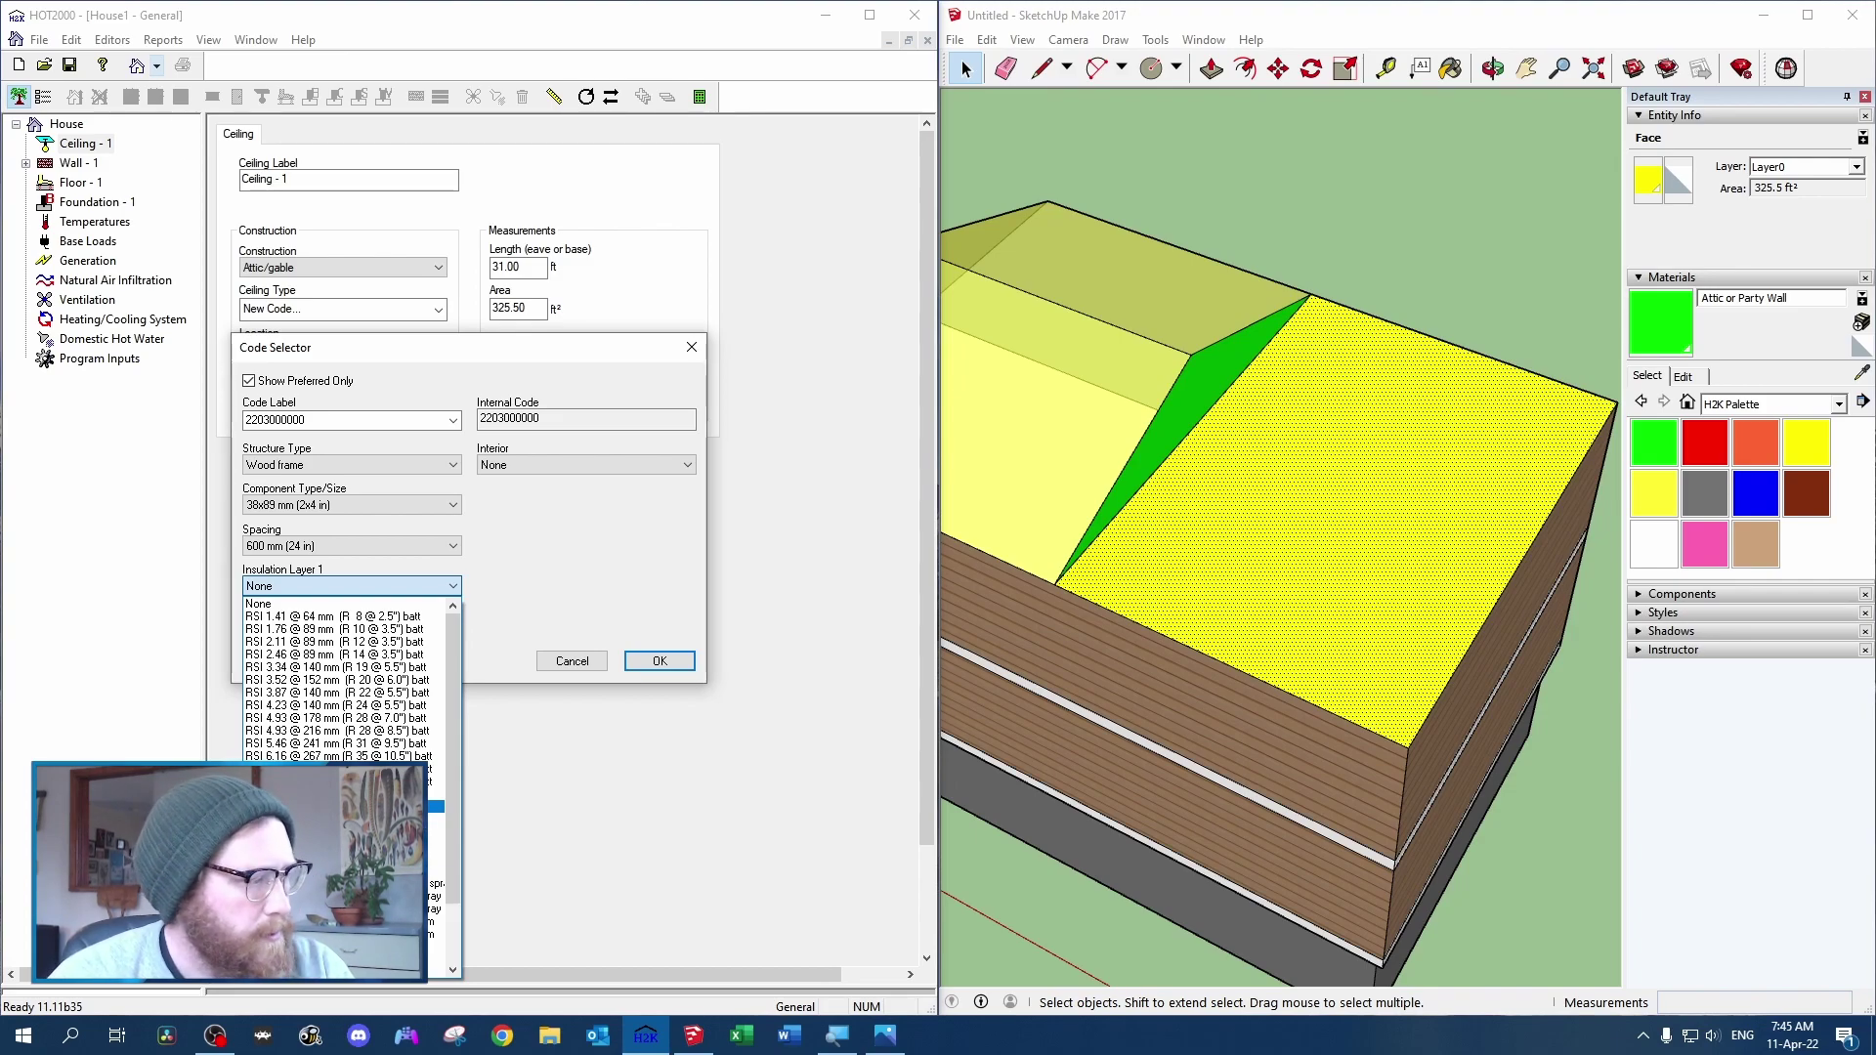
click(436, 806)
click(551, 466)
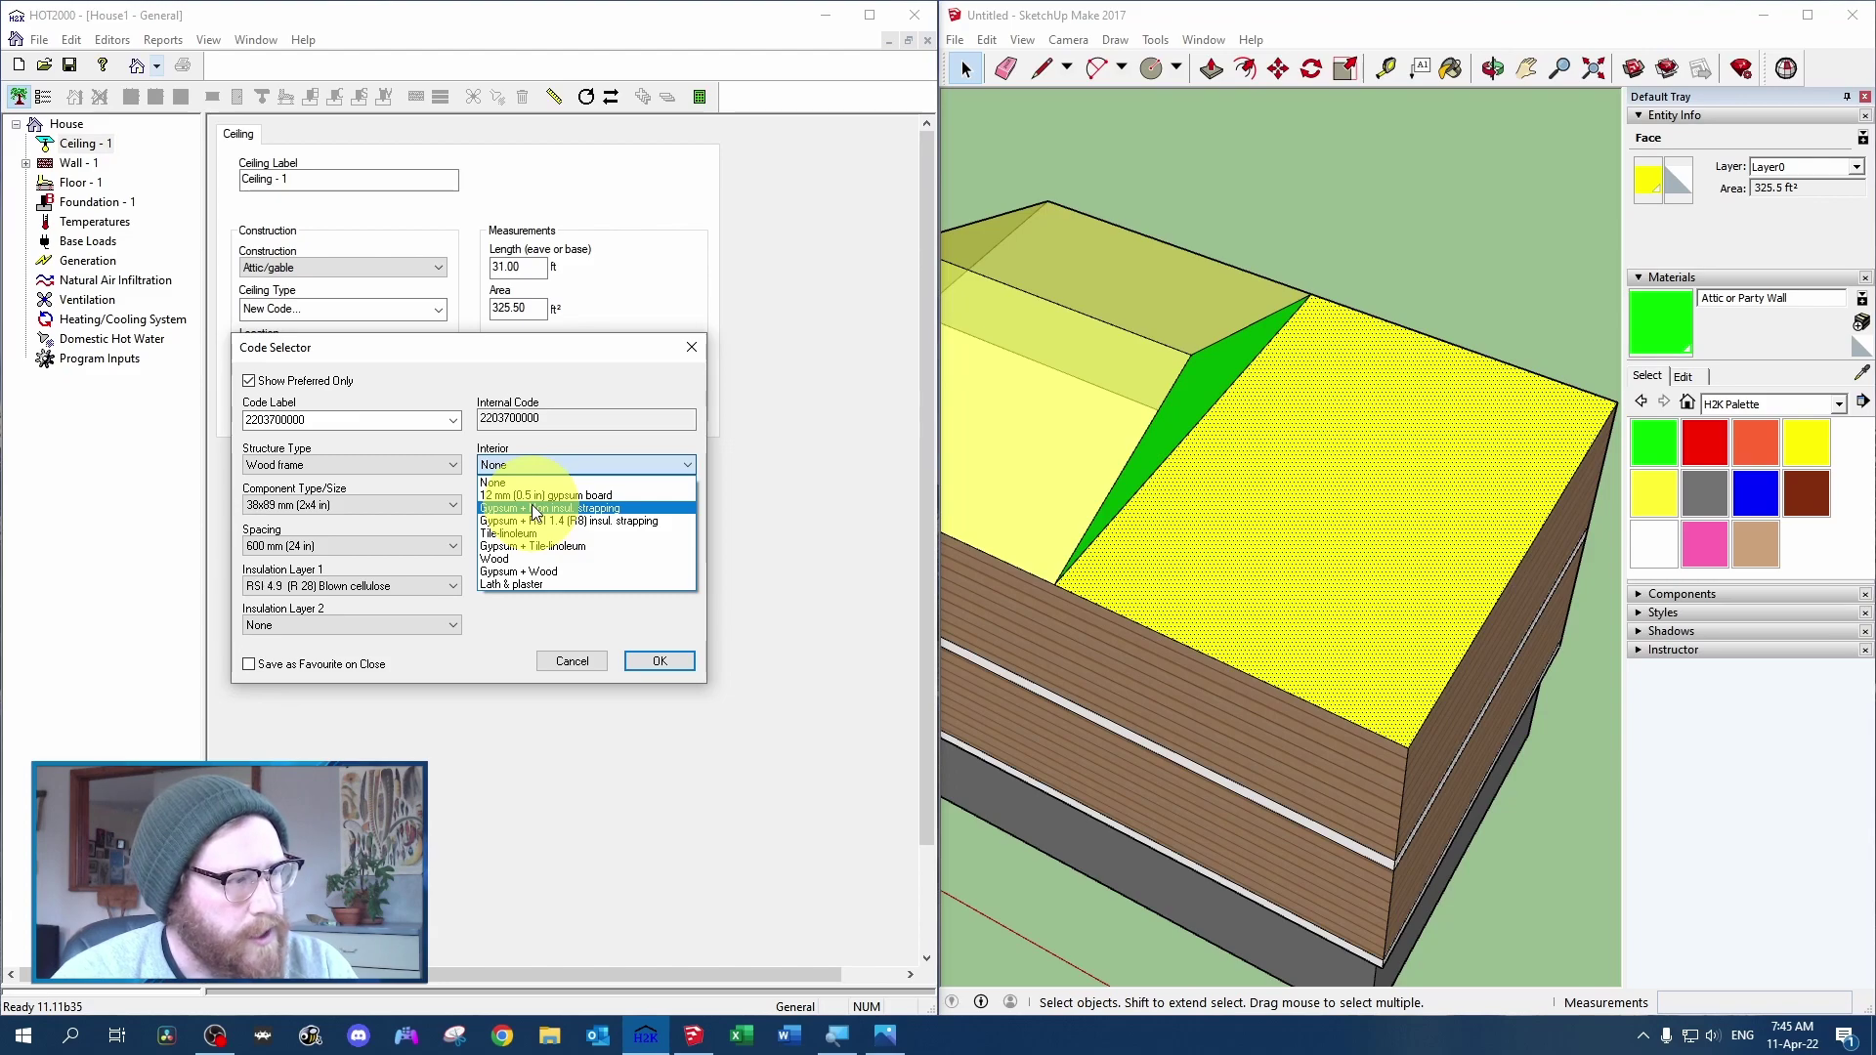
click(532, 508)
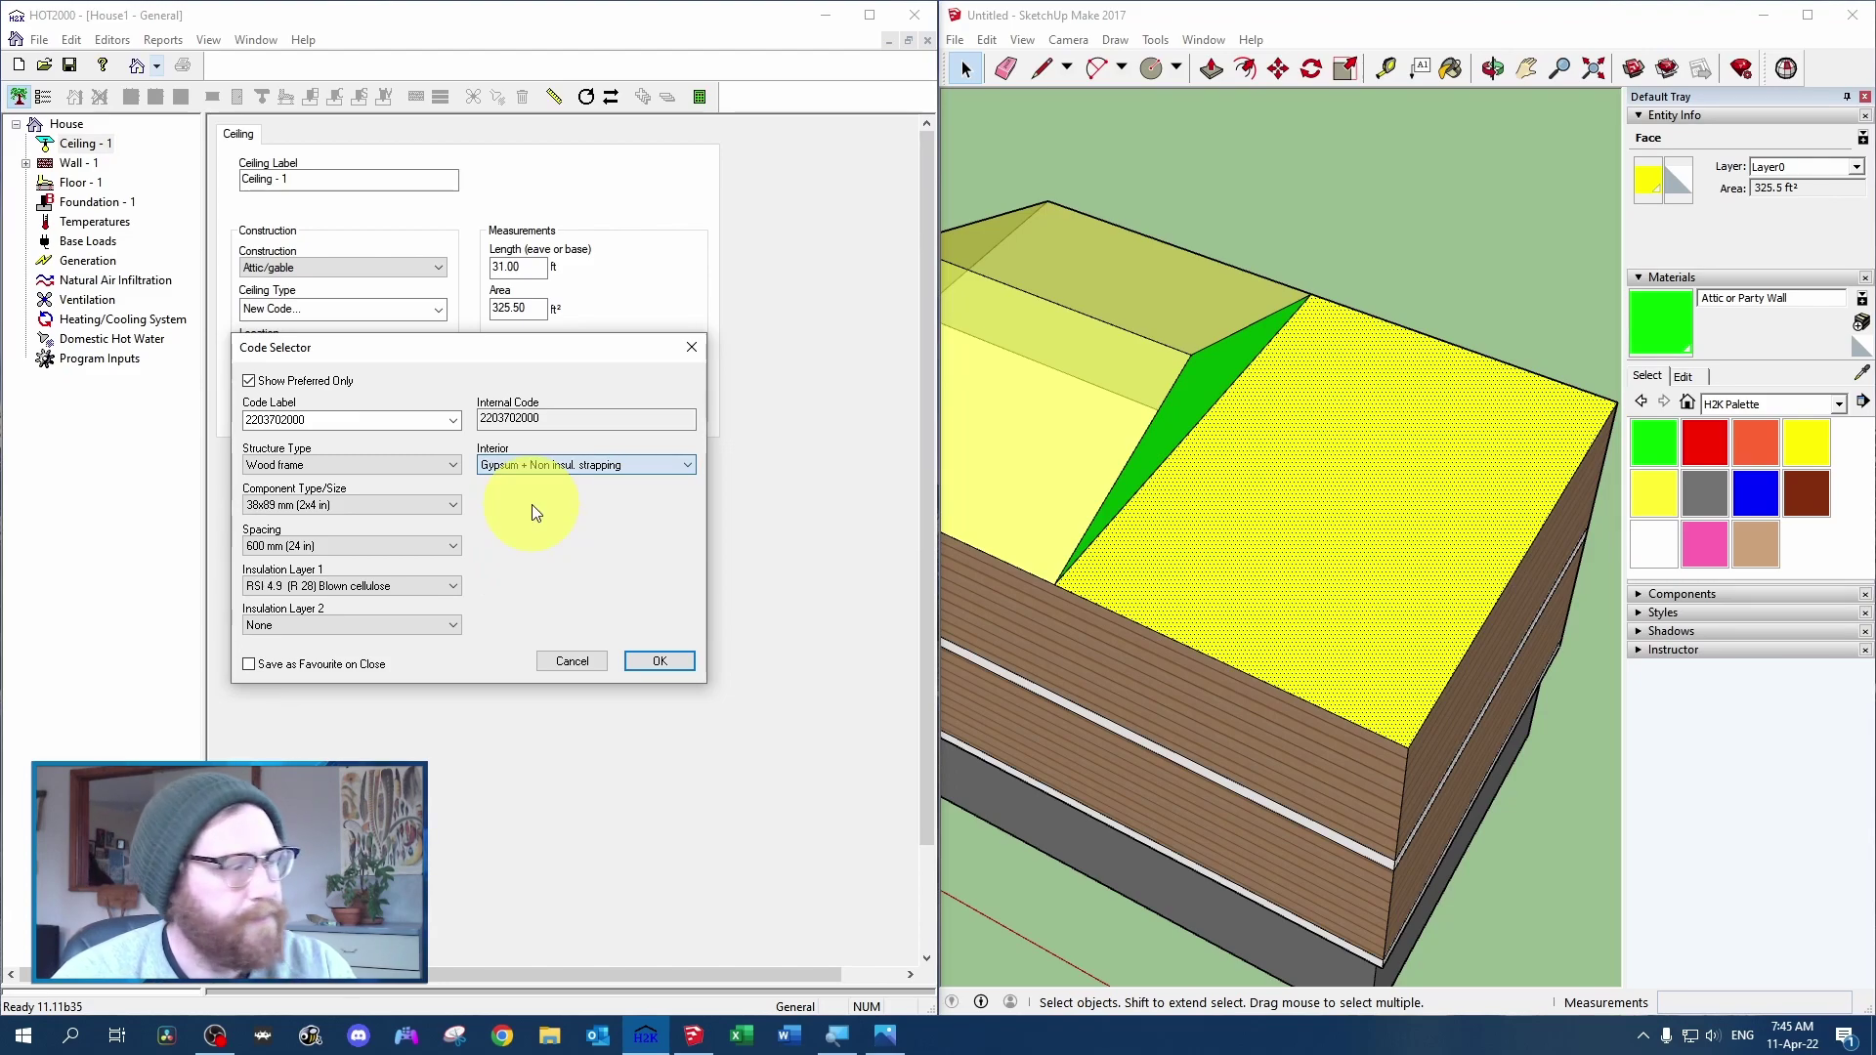
click(660, 662)
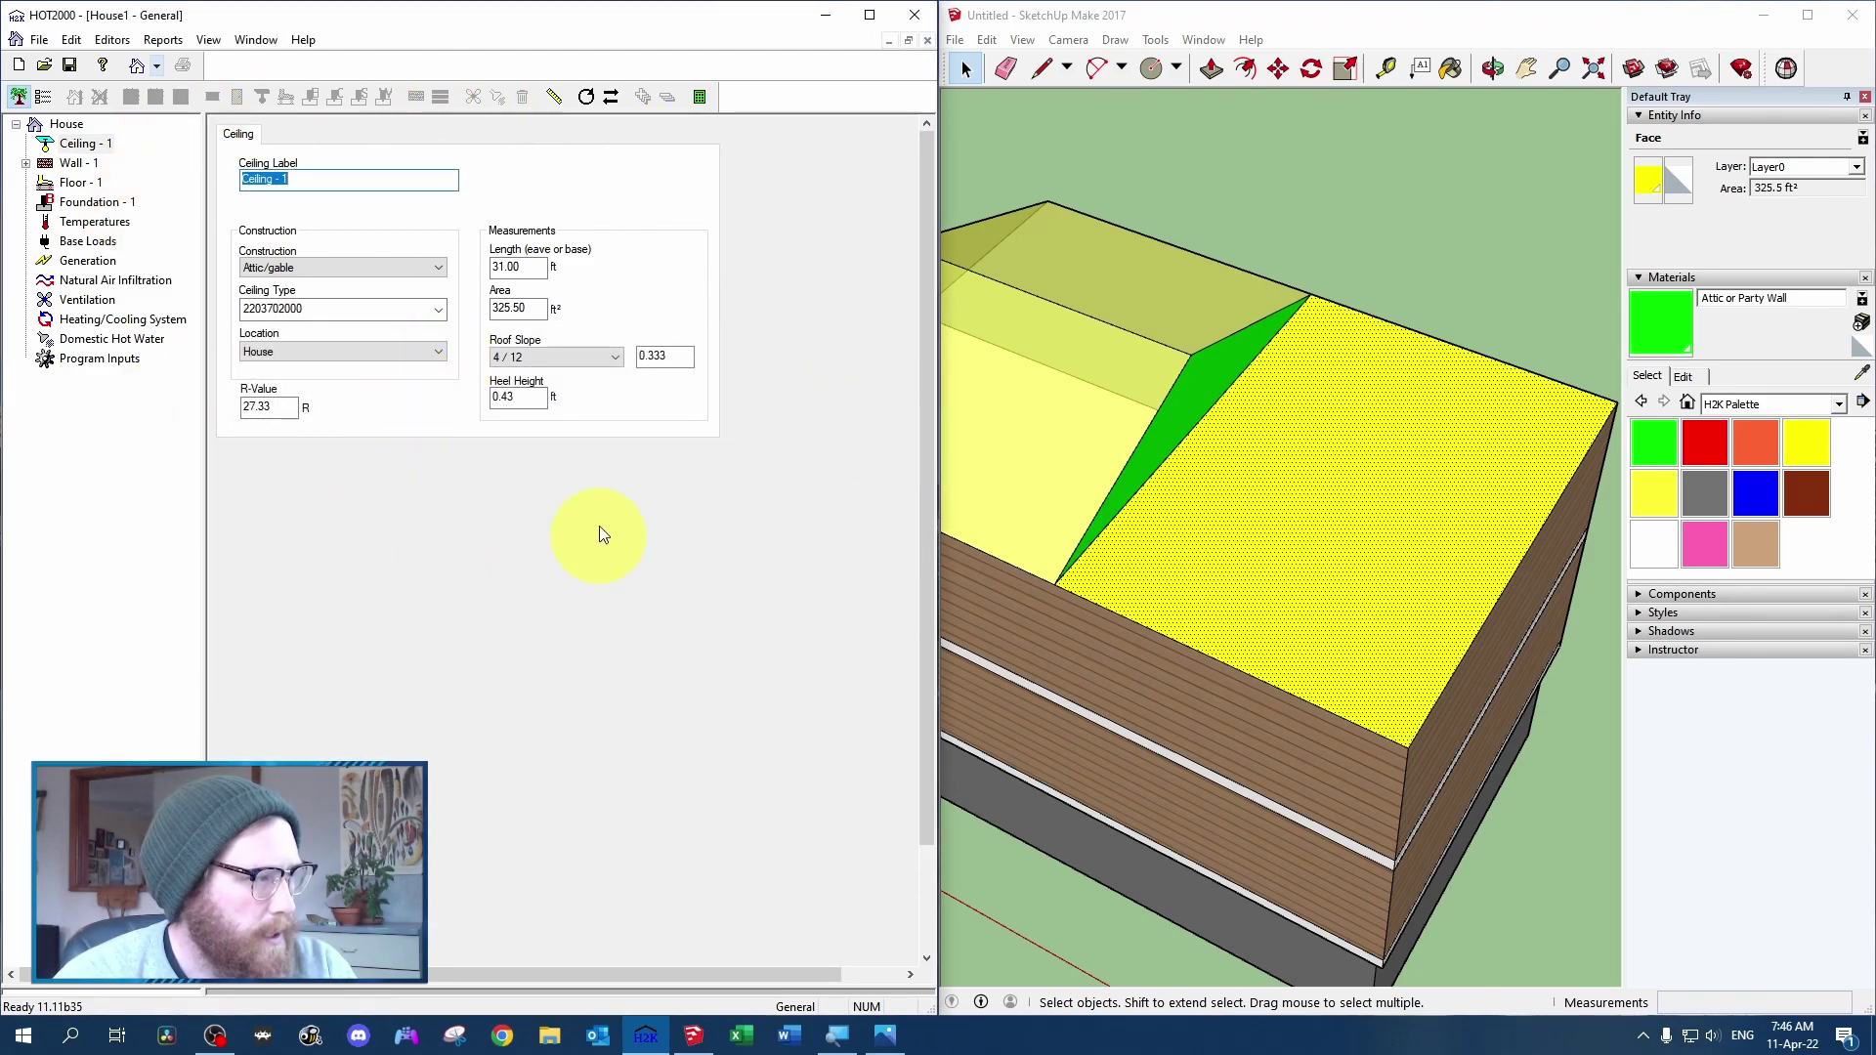
Change the construction to Scissor, then back to Cathedral, and open the ceiling type list
click(389, 268)
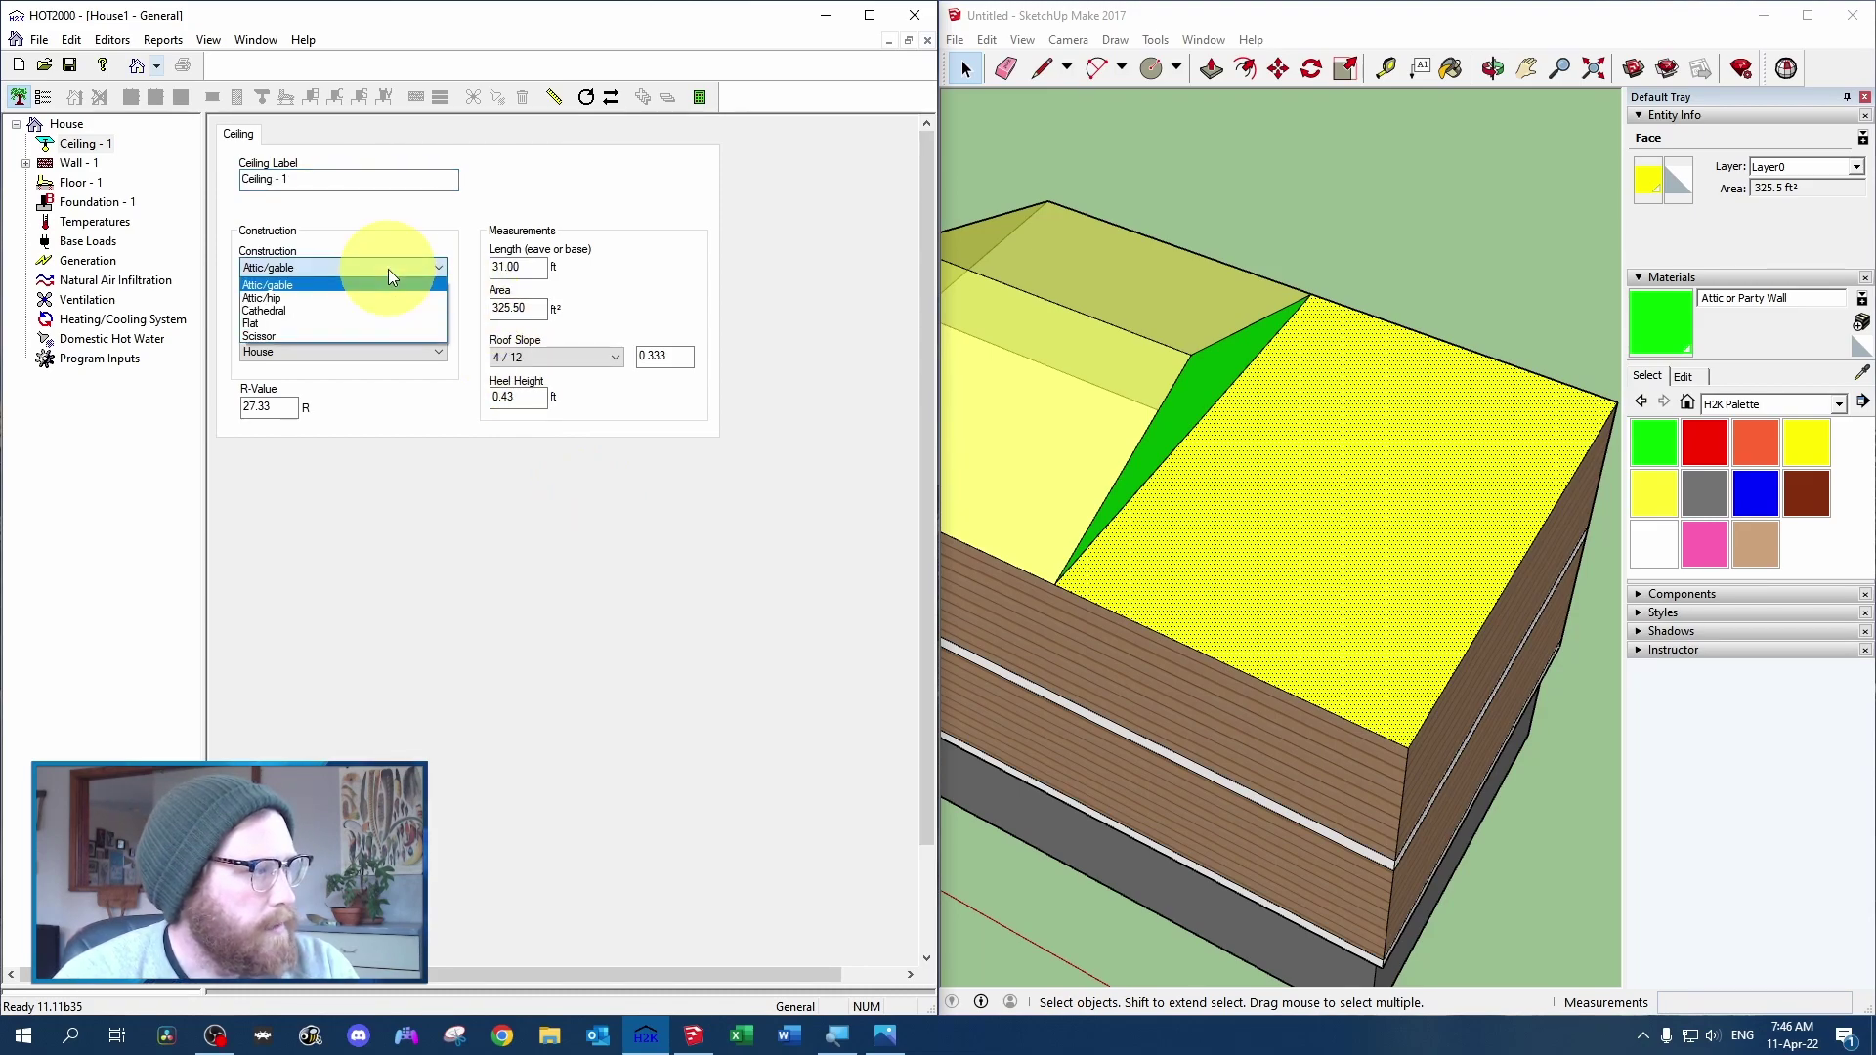
click(332, 335)
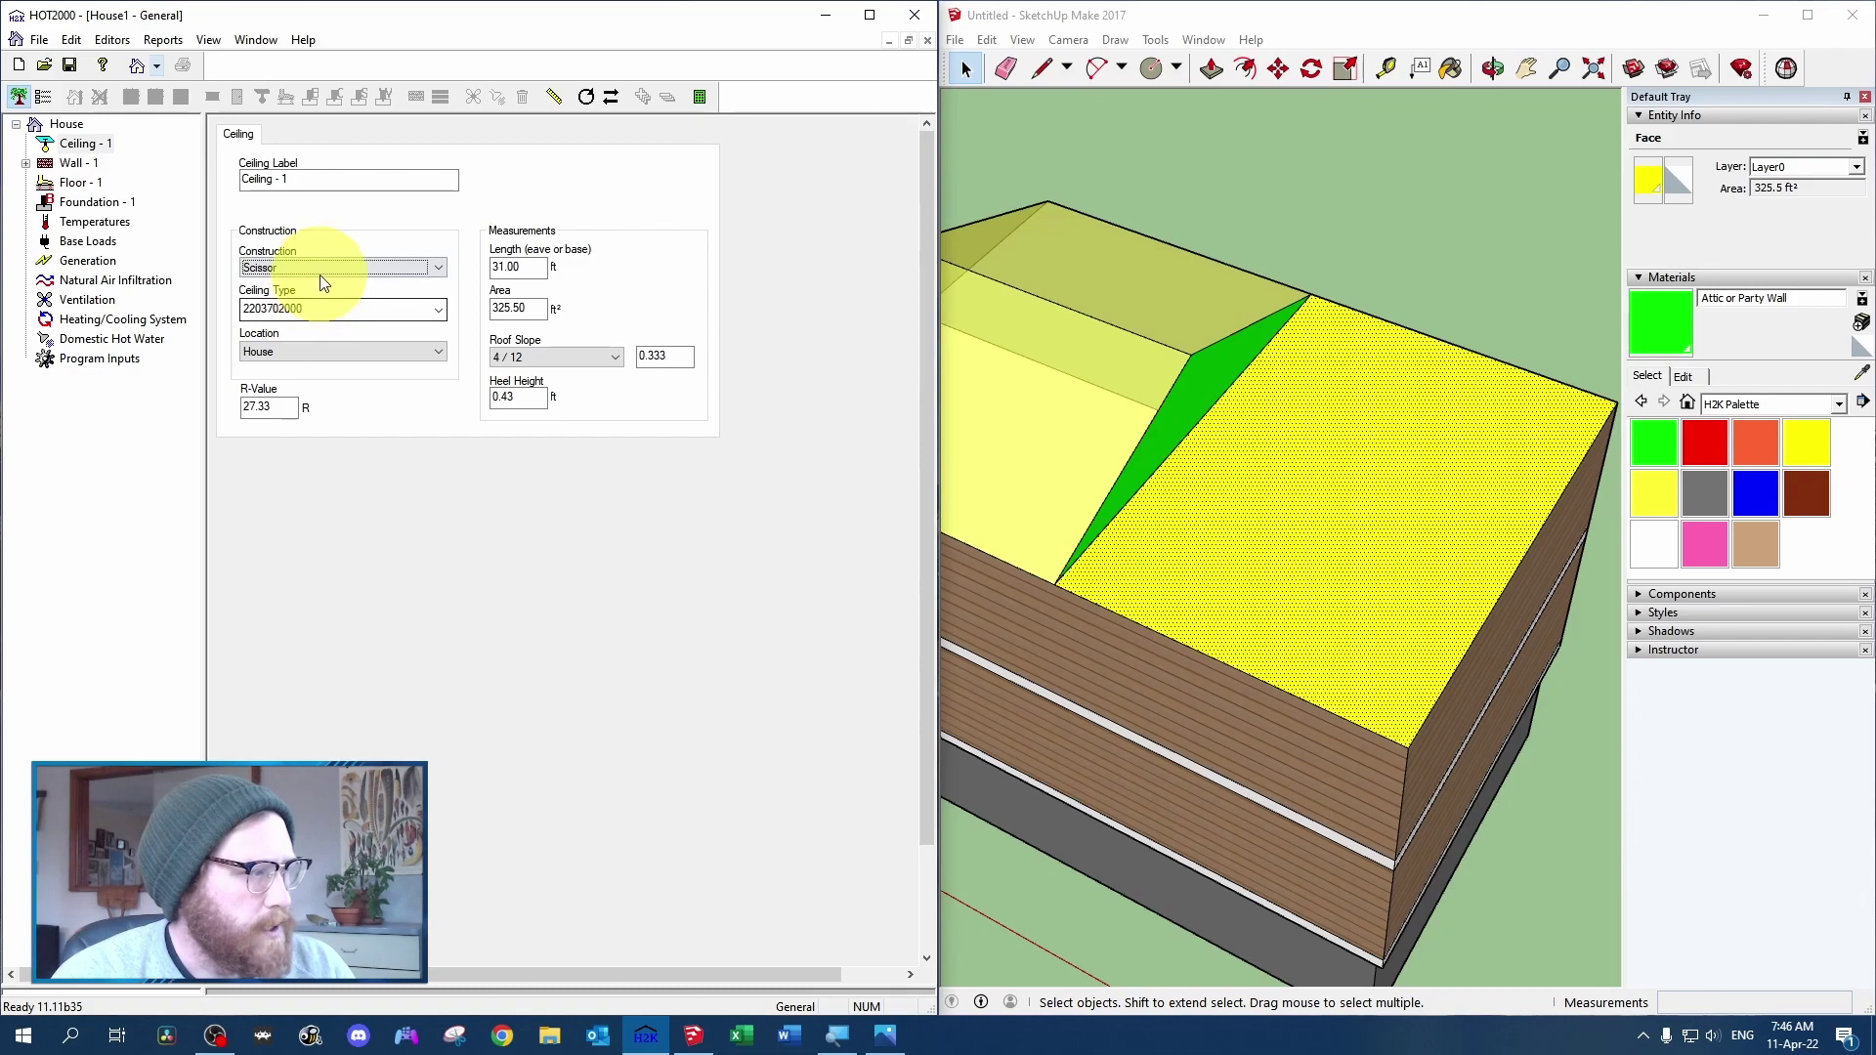
click(320, 272)
click(297, 295)
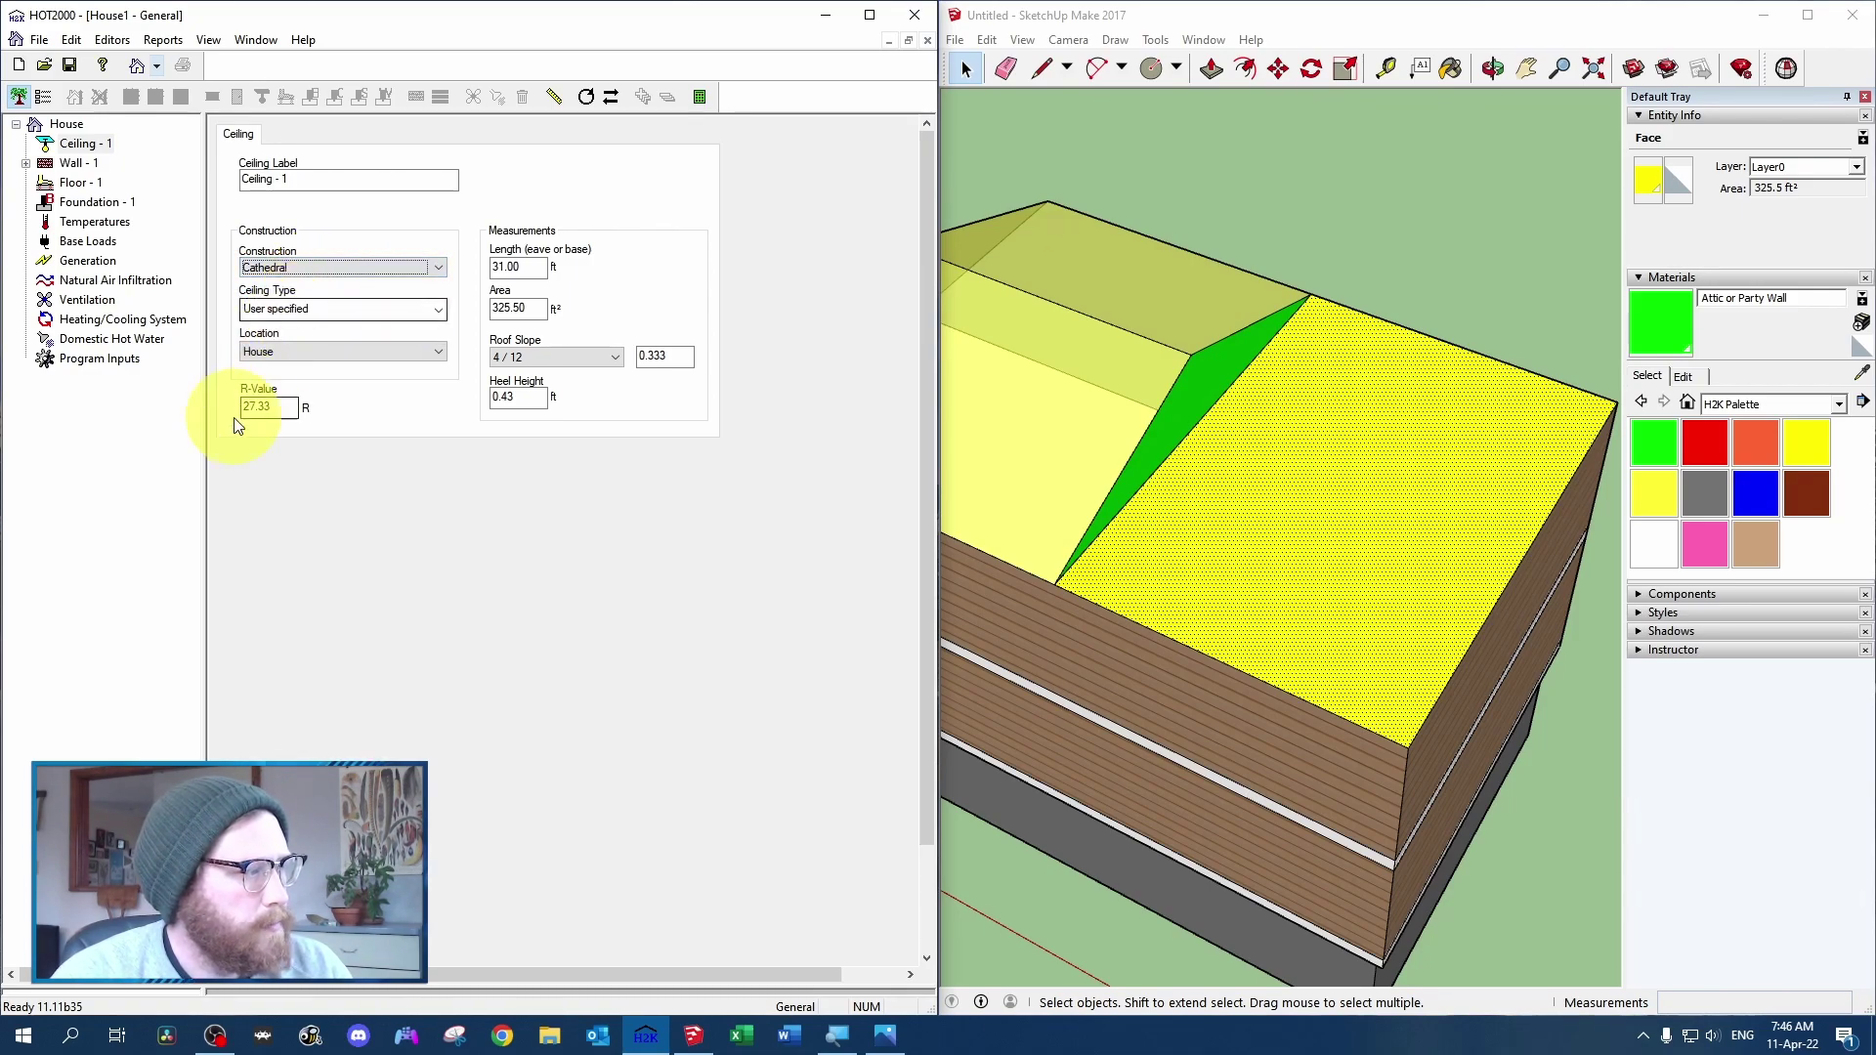
click(319, 310)
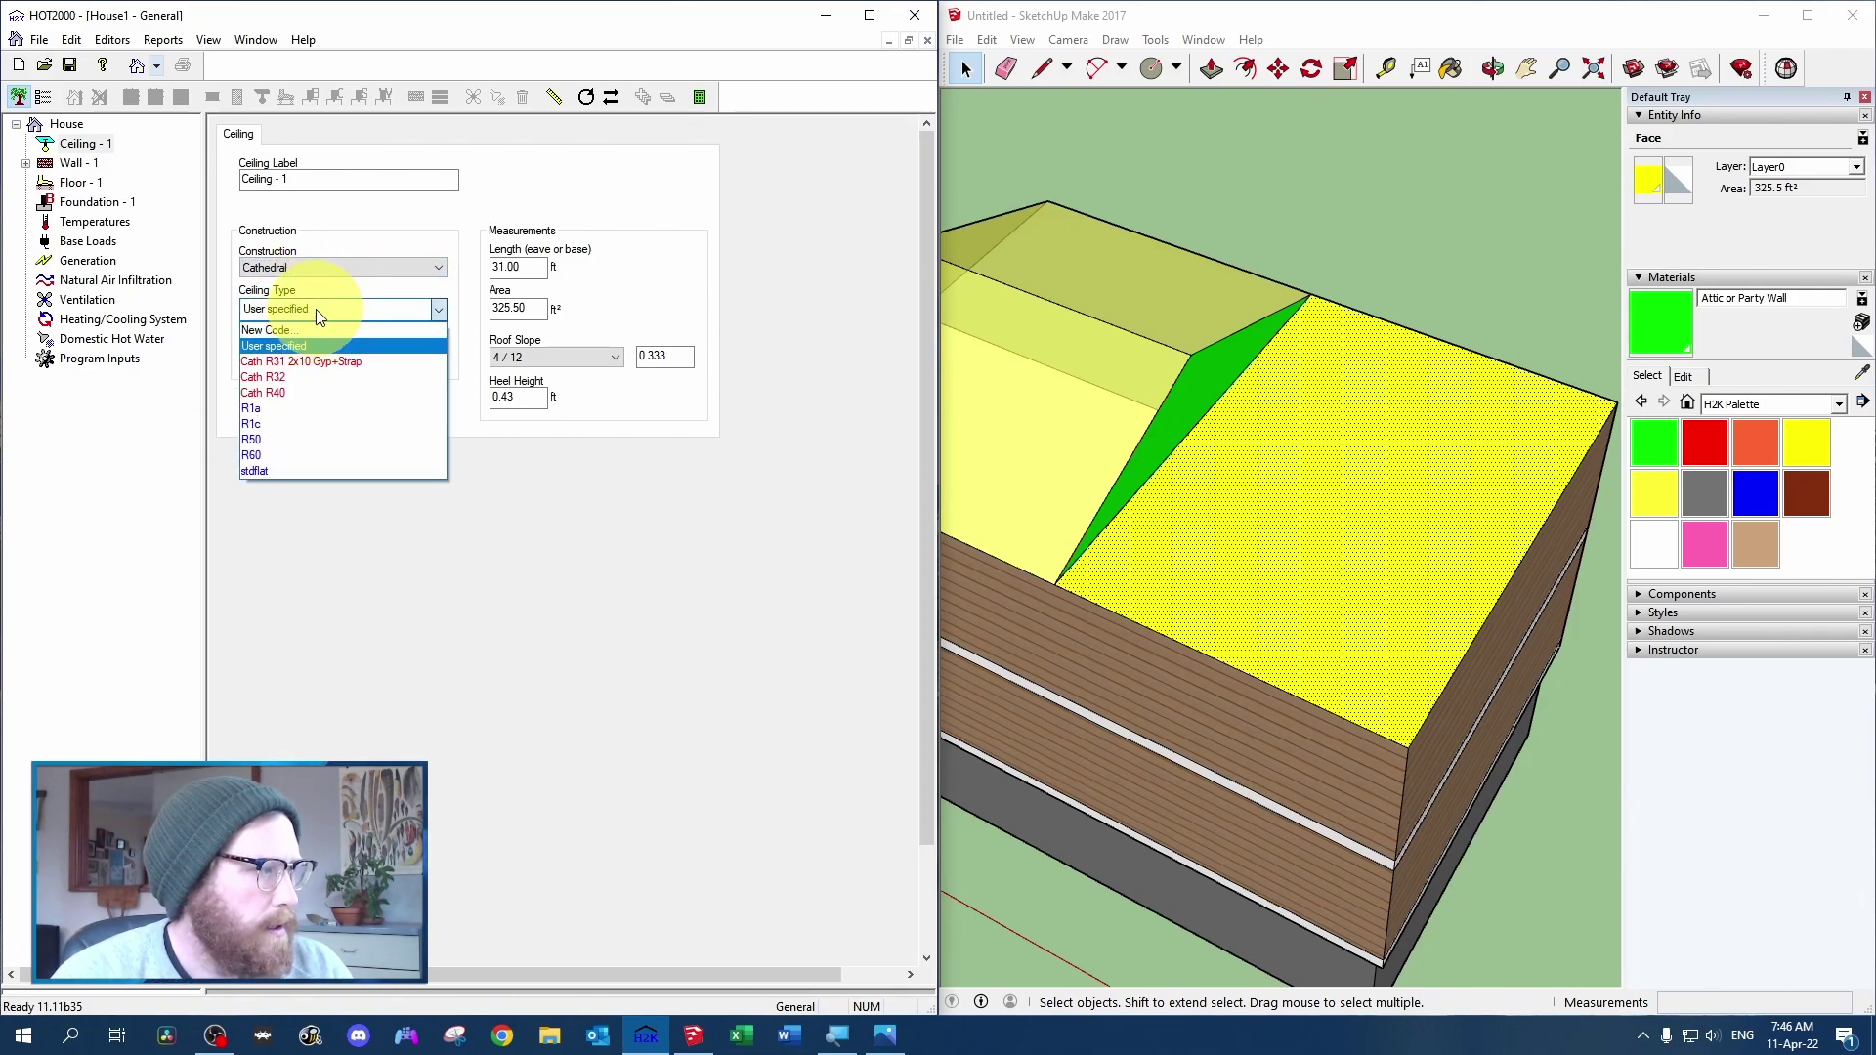
Build a new code with 38x140 mm framing at 400 mm, RSI 7.04 batt and gypsum interior
click(313, 330)
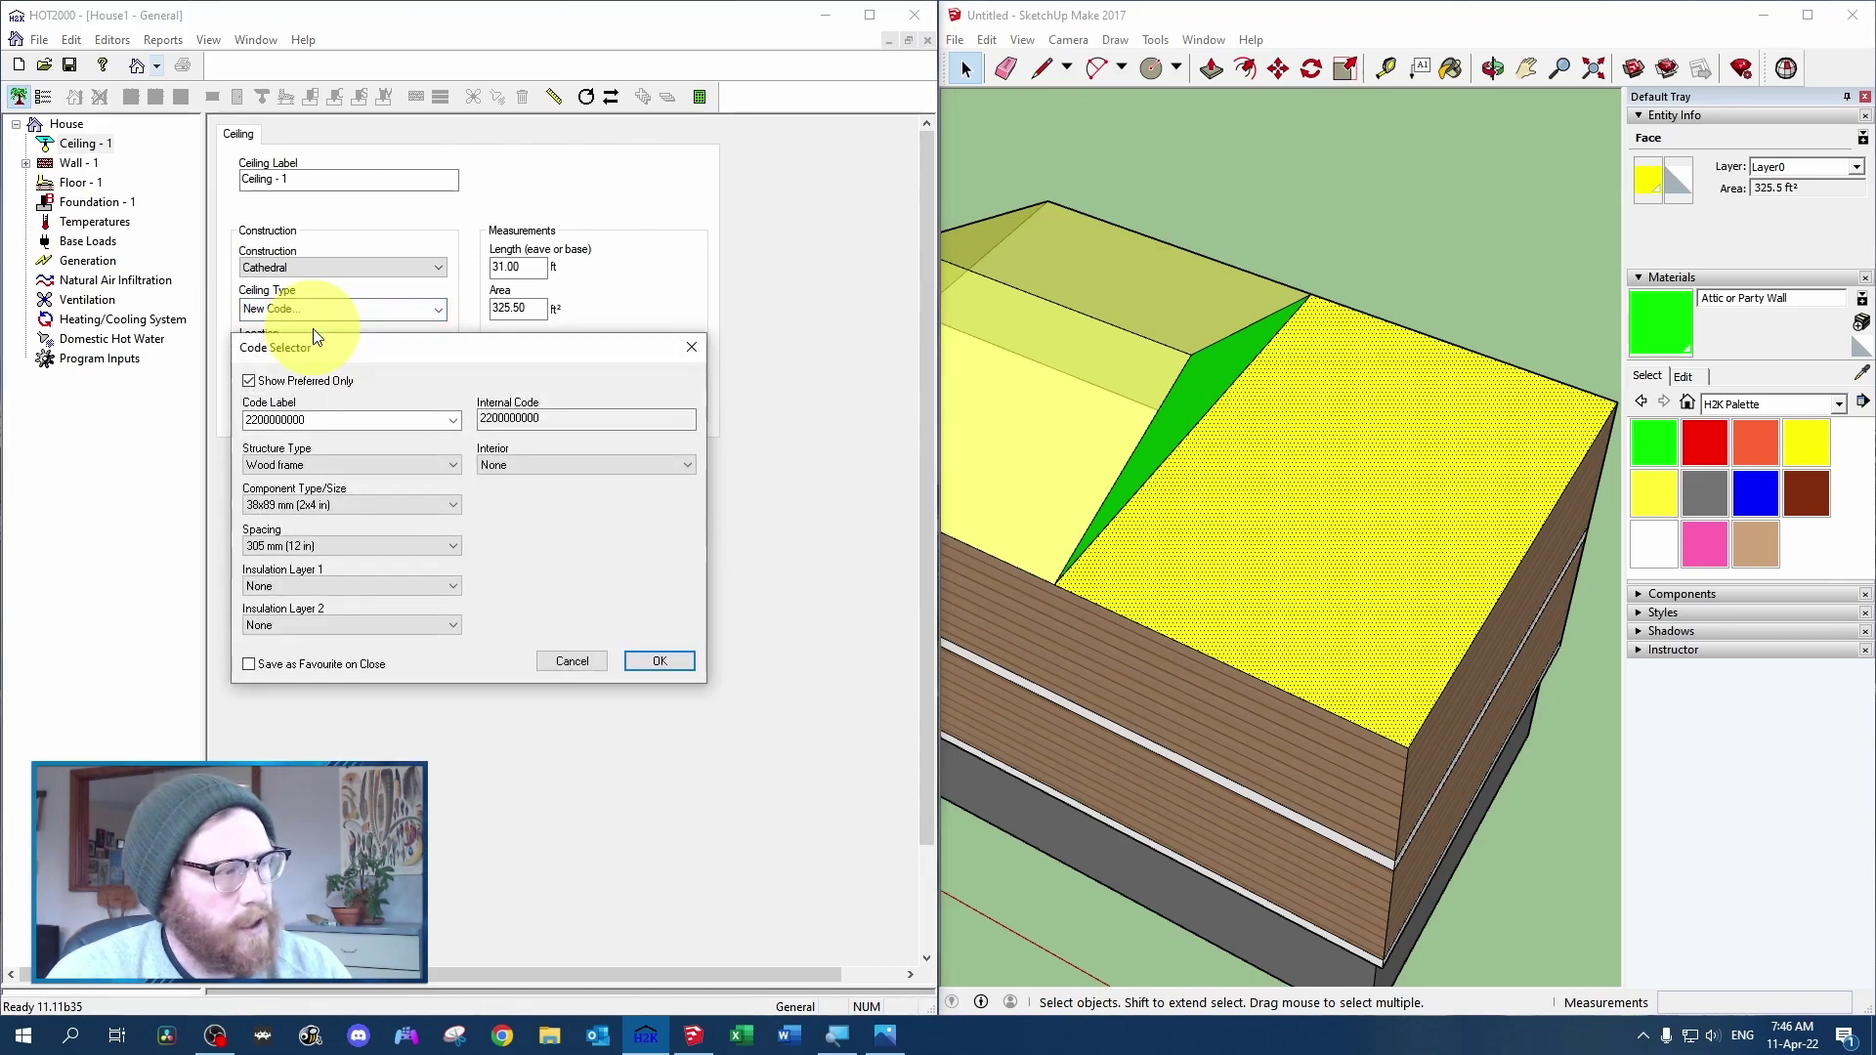
click(305, 508)
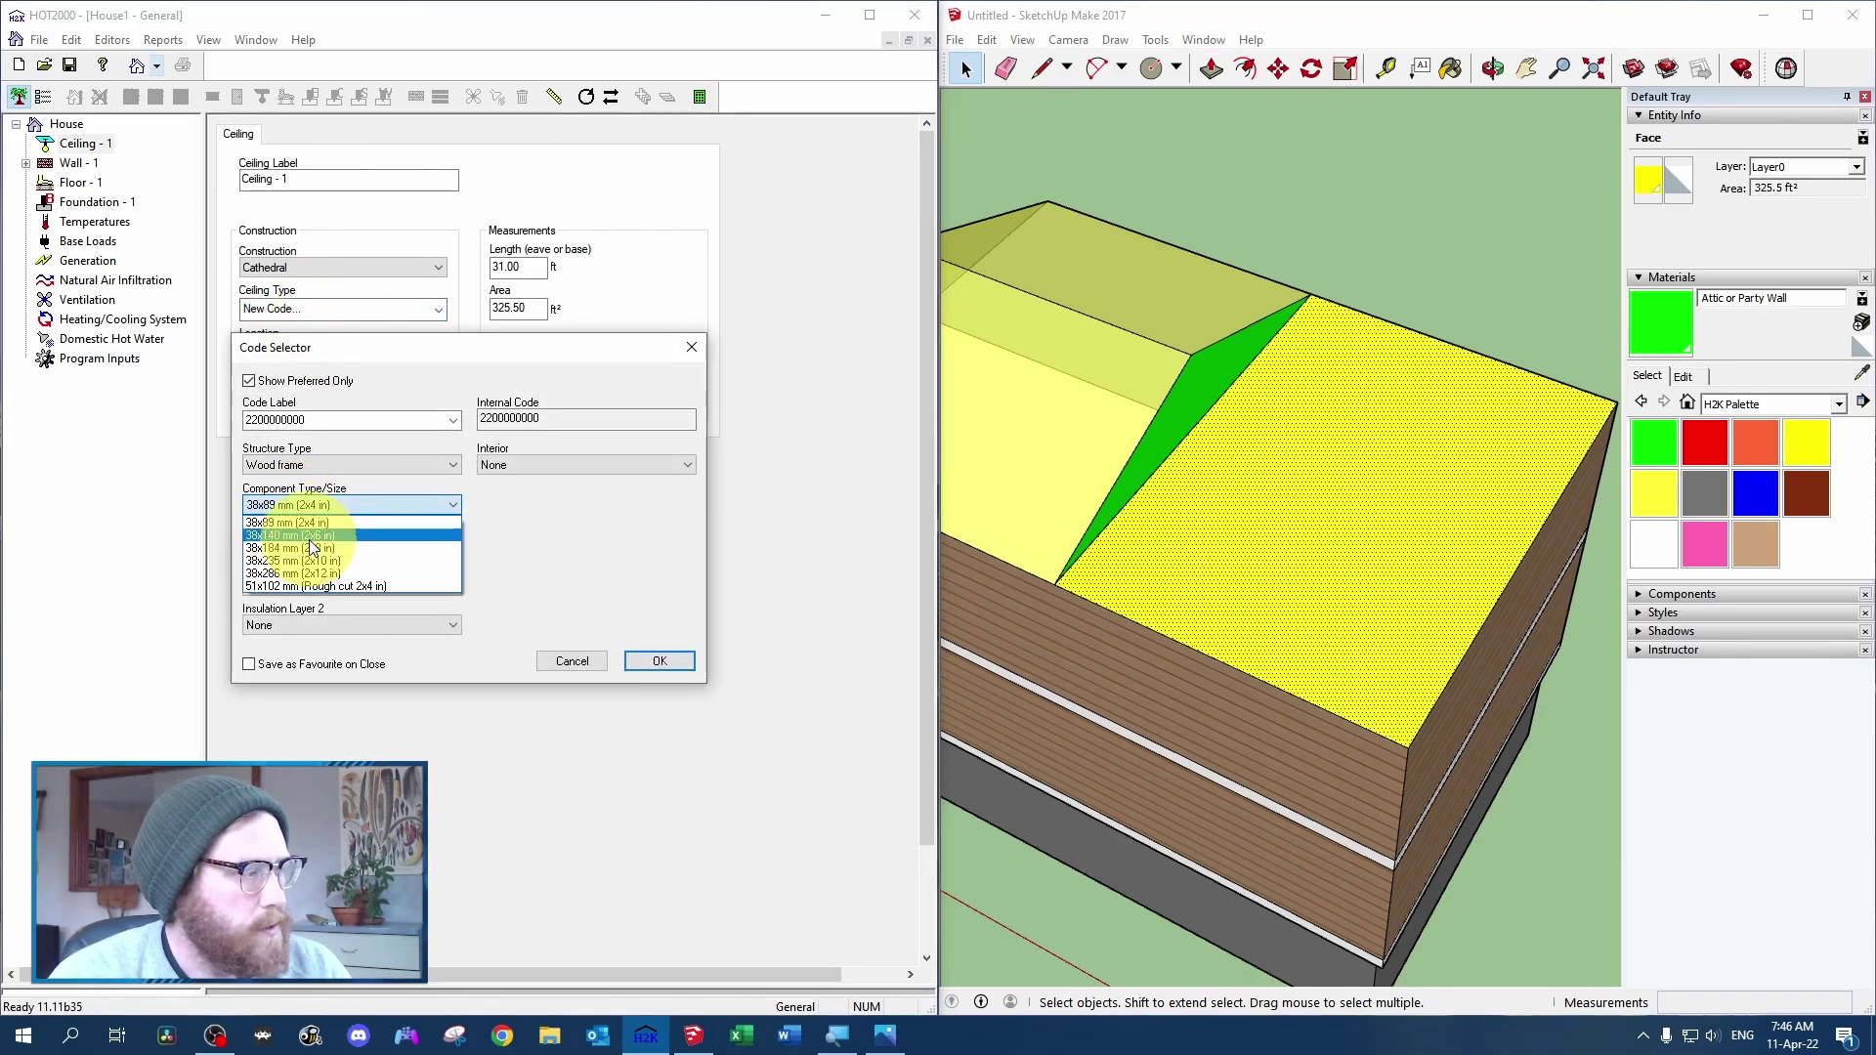
click(327, 549)
click(326, 550)
click(320, 572)
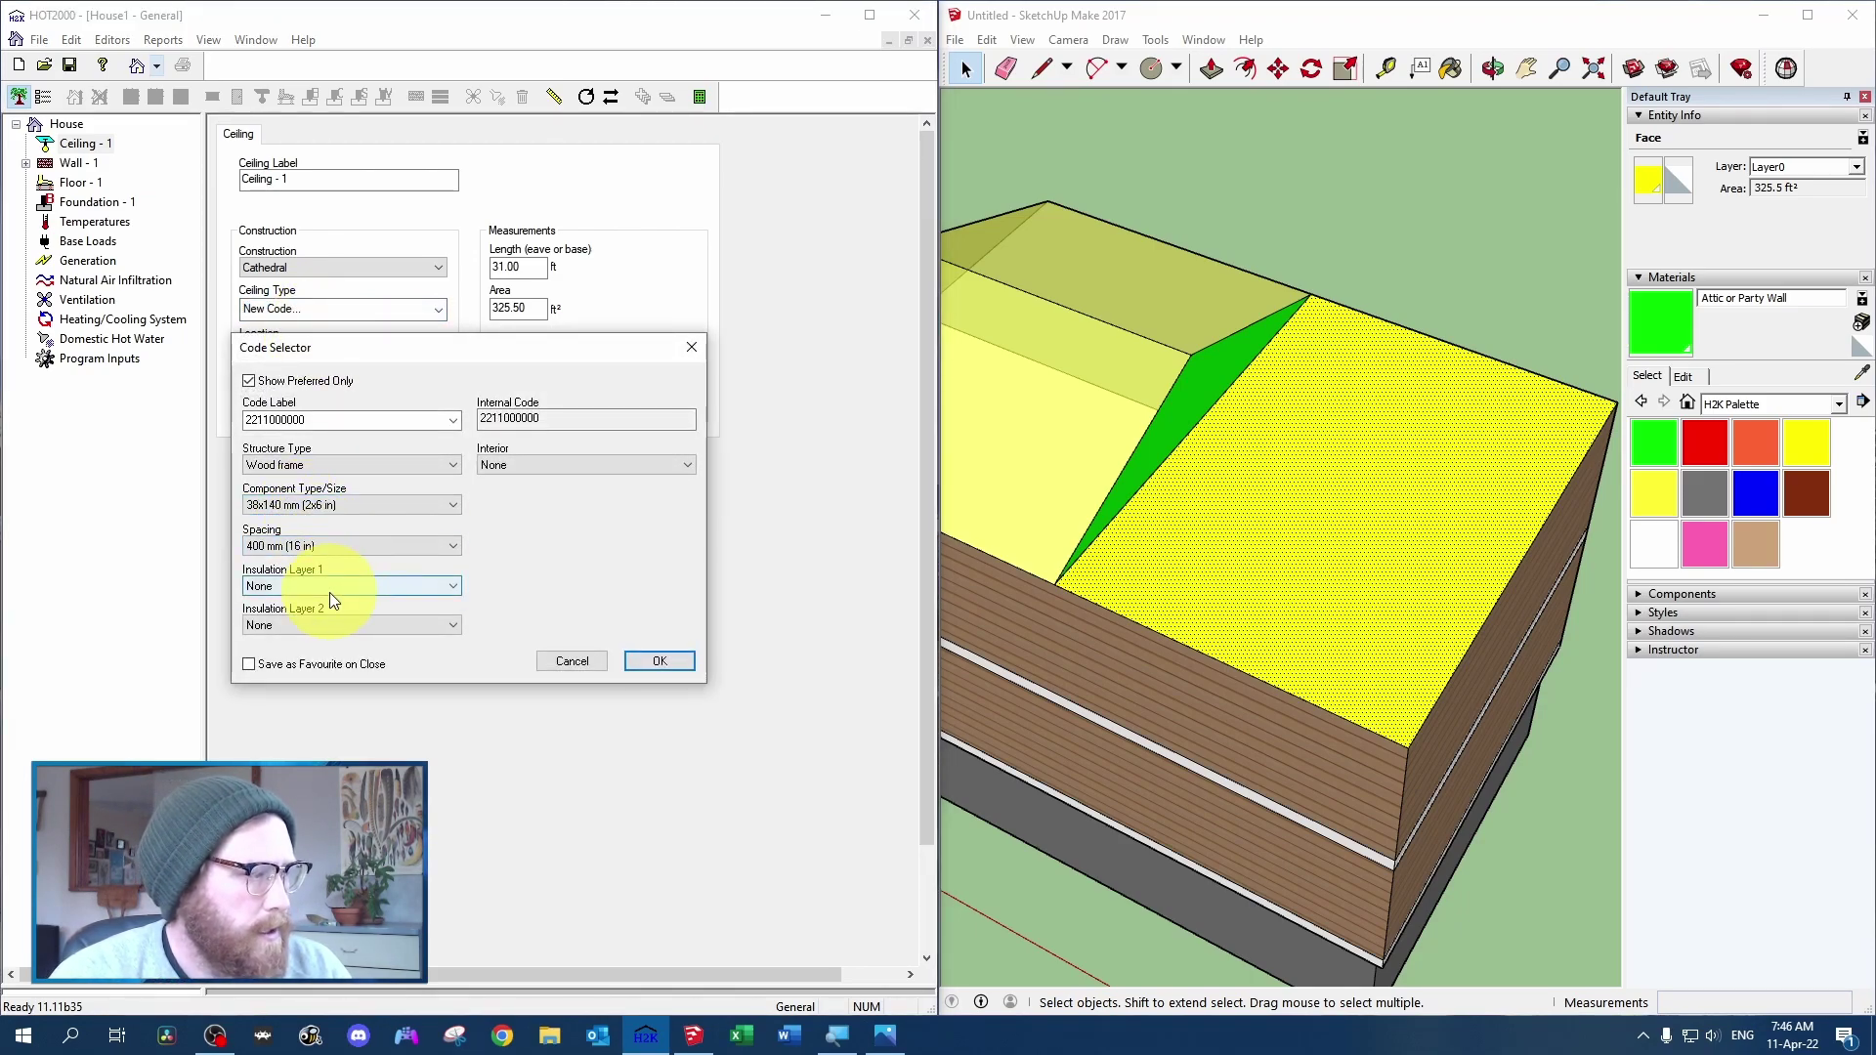
click(322, 587)
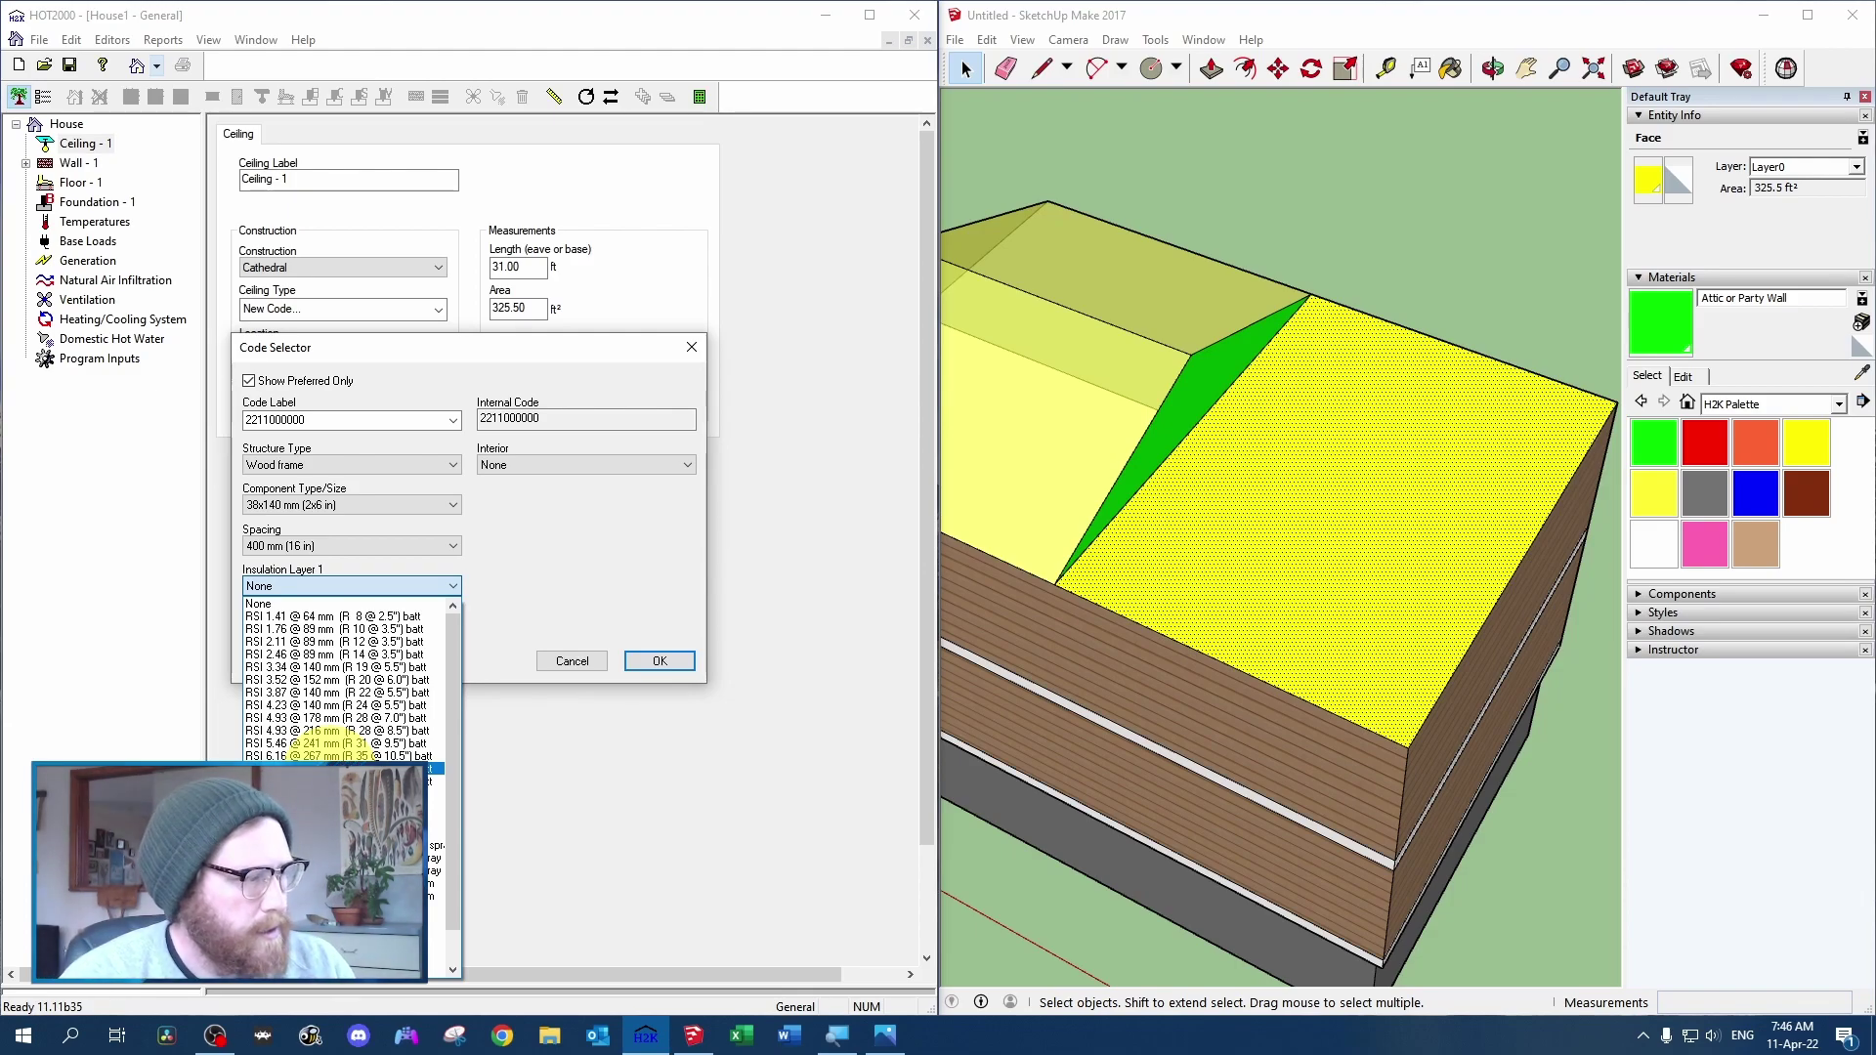
click(420, 768)
click(540, 465)
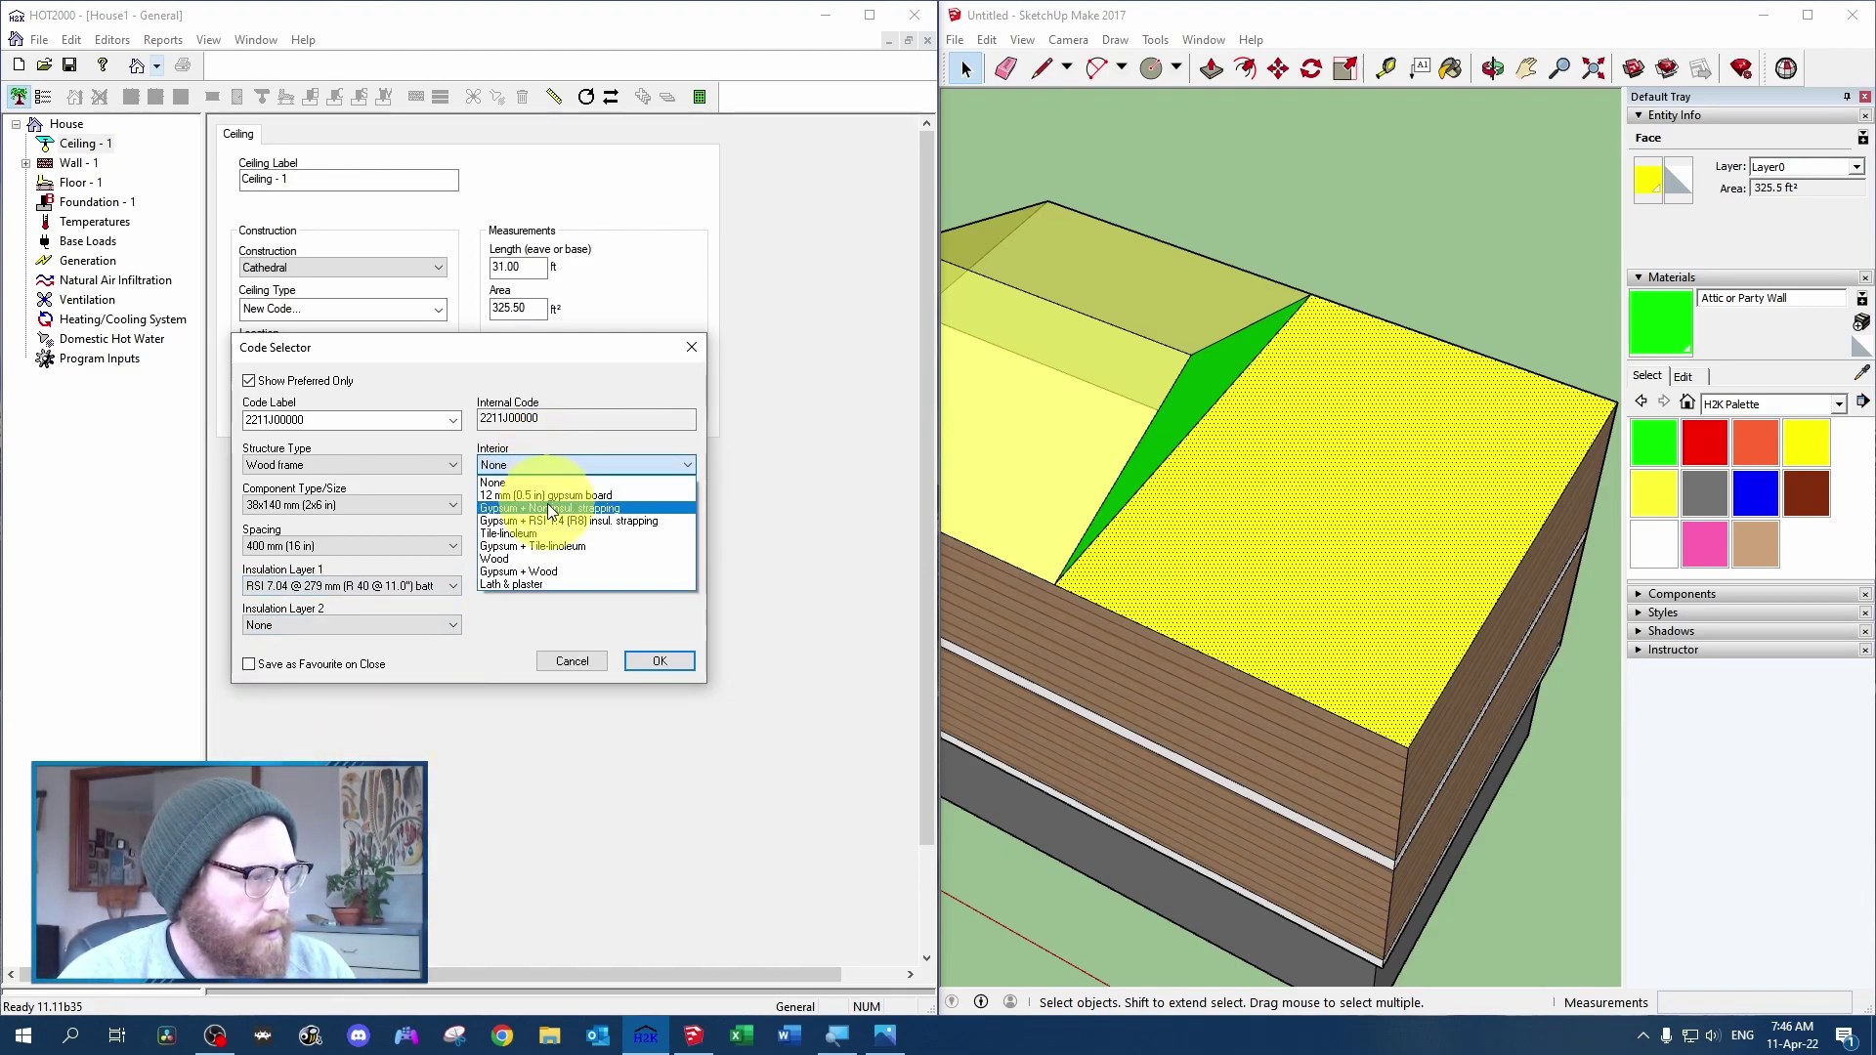
click(533, 508)
click(633, 665)
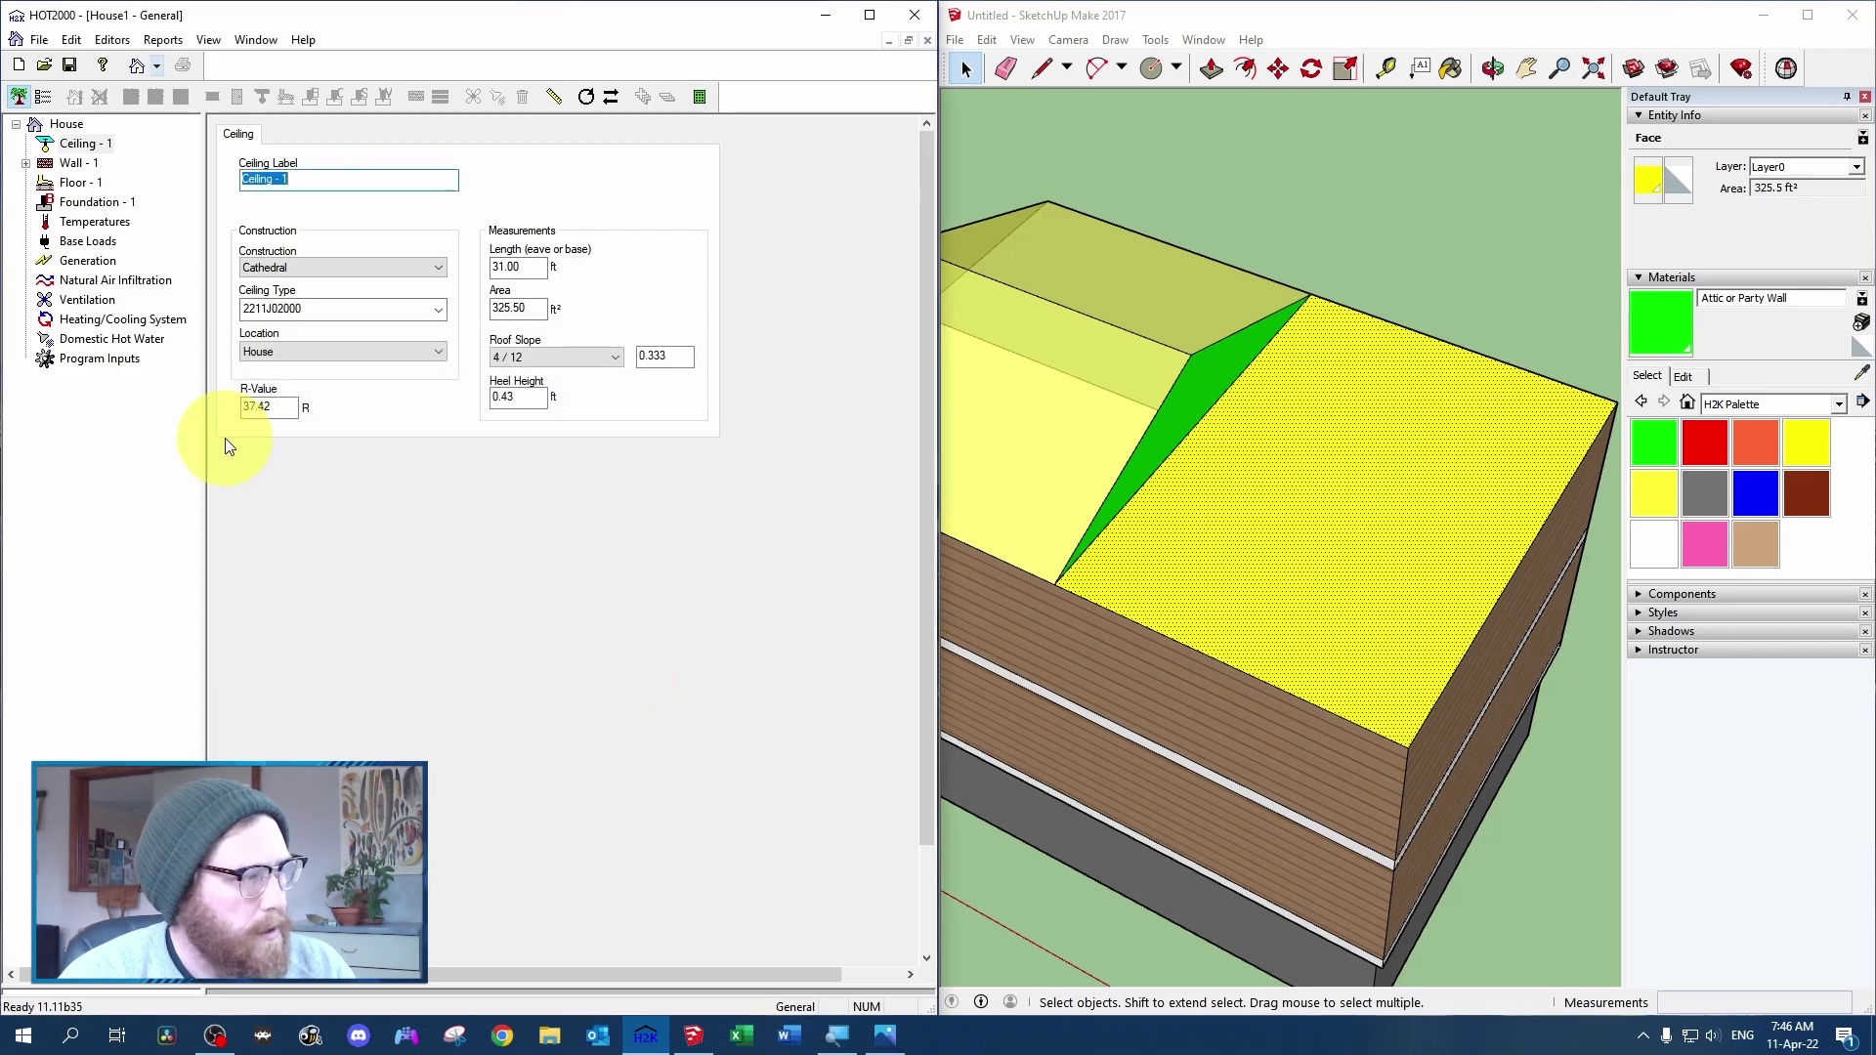
Reselect Ceiling - 1 to check its refreshed R-value and switch construction to Scissor
click(78, 162)
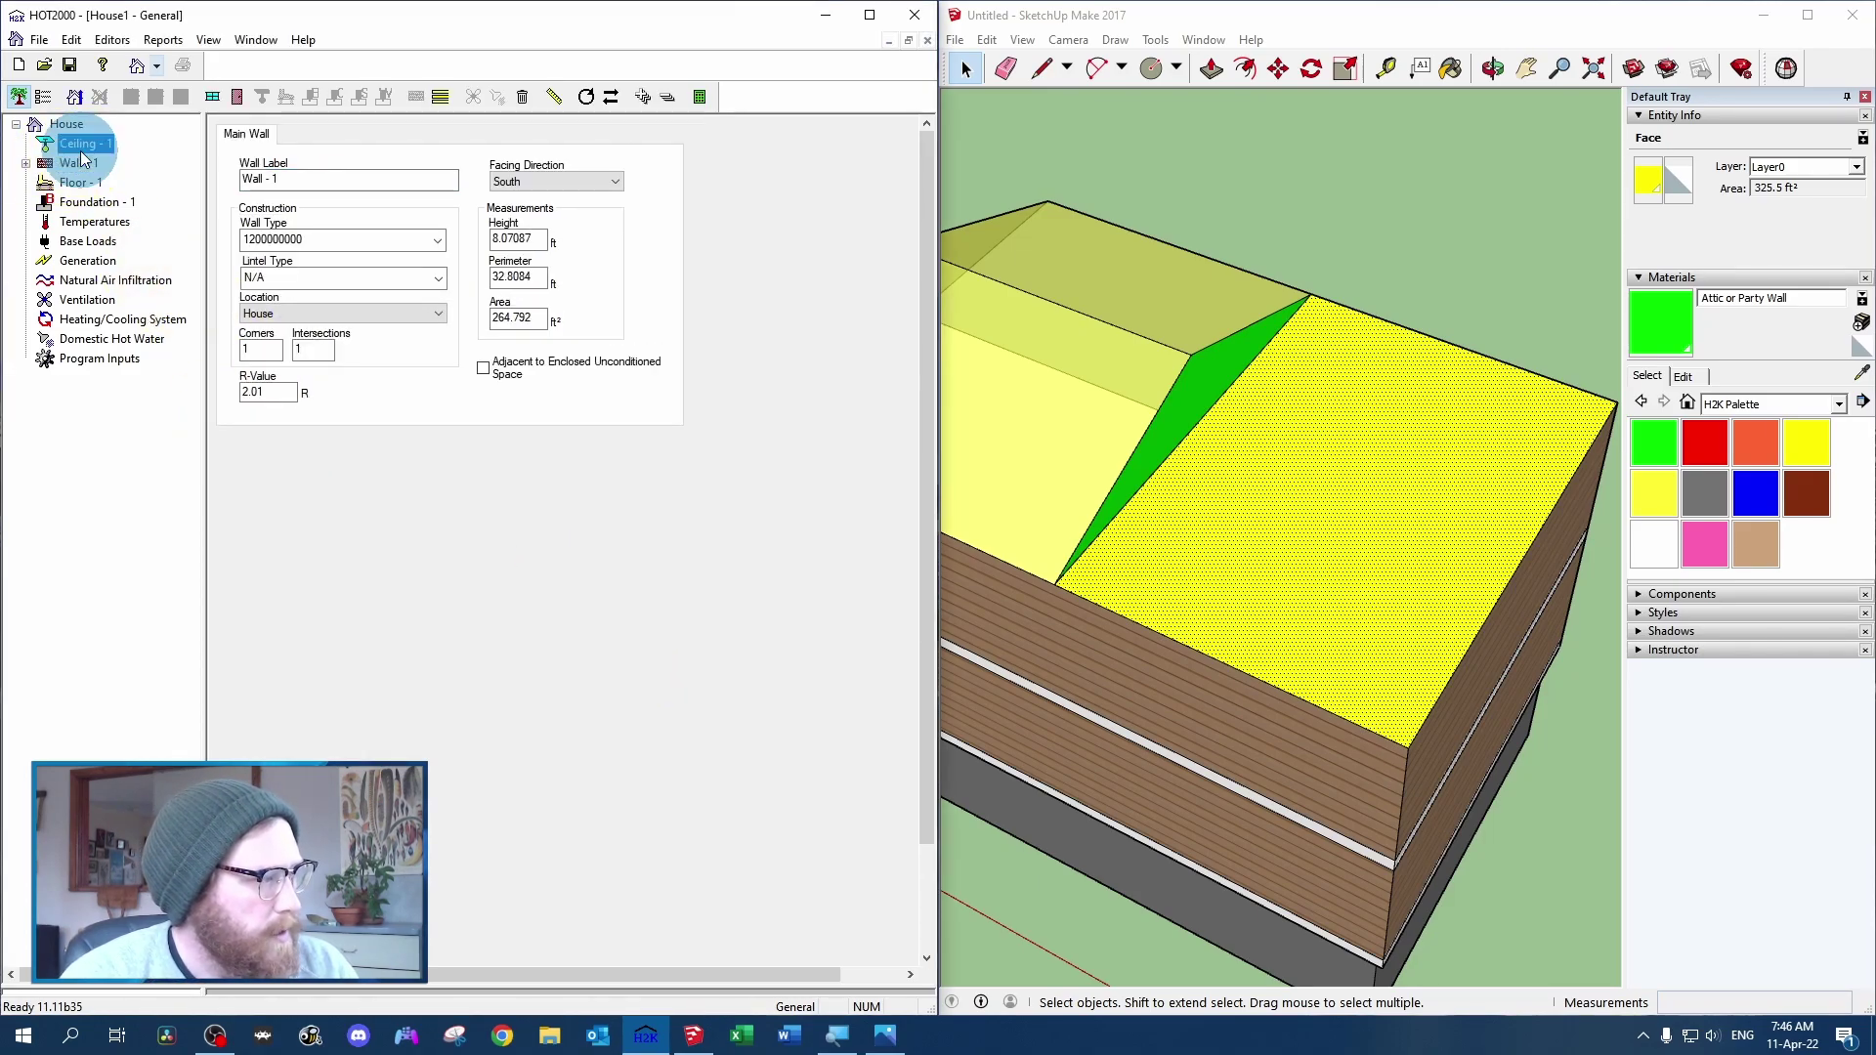
click(83, 143)
double_click(284, 405)
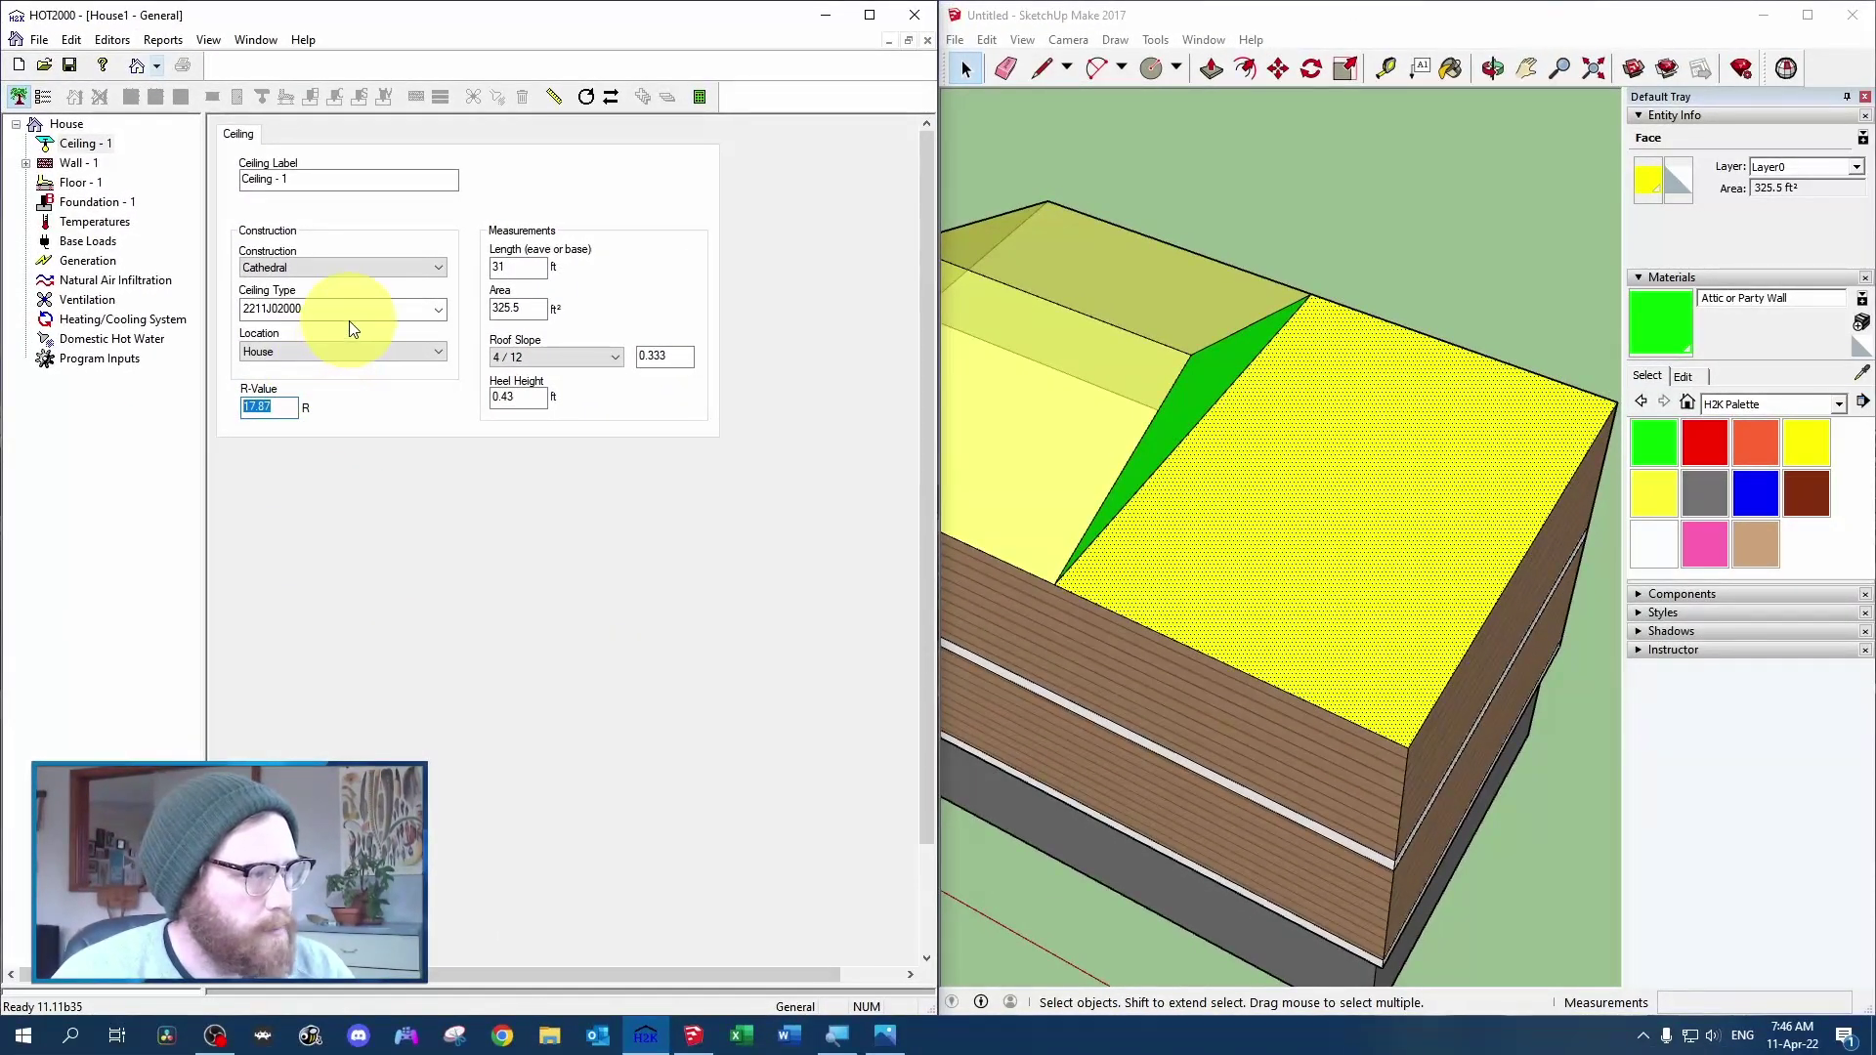
click(348, 266)
Make the ceiling Scissor with new code 2203J02000: 600 mm spacing, RSI 7.04 batt, gypsum with non-insulated strapping
click(305, 338)
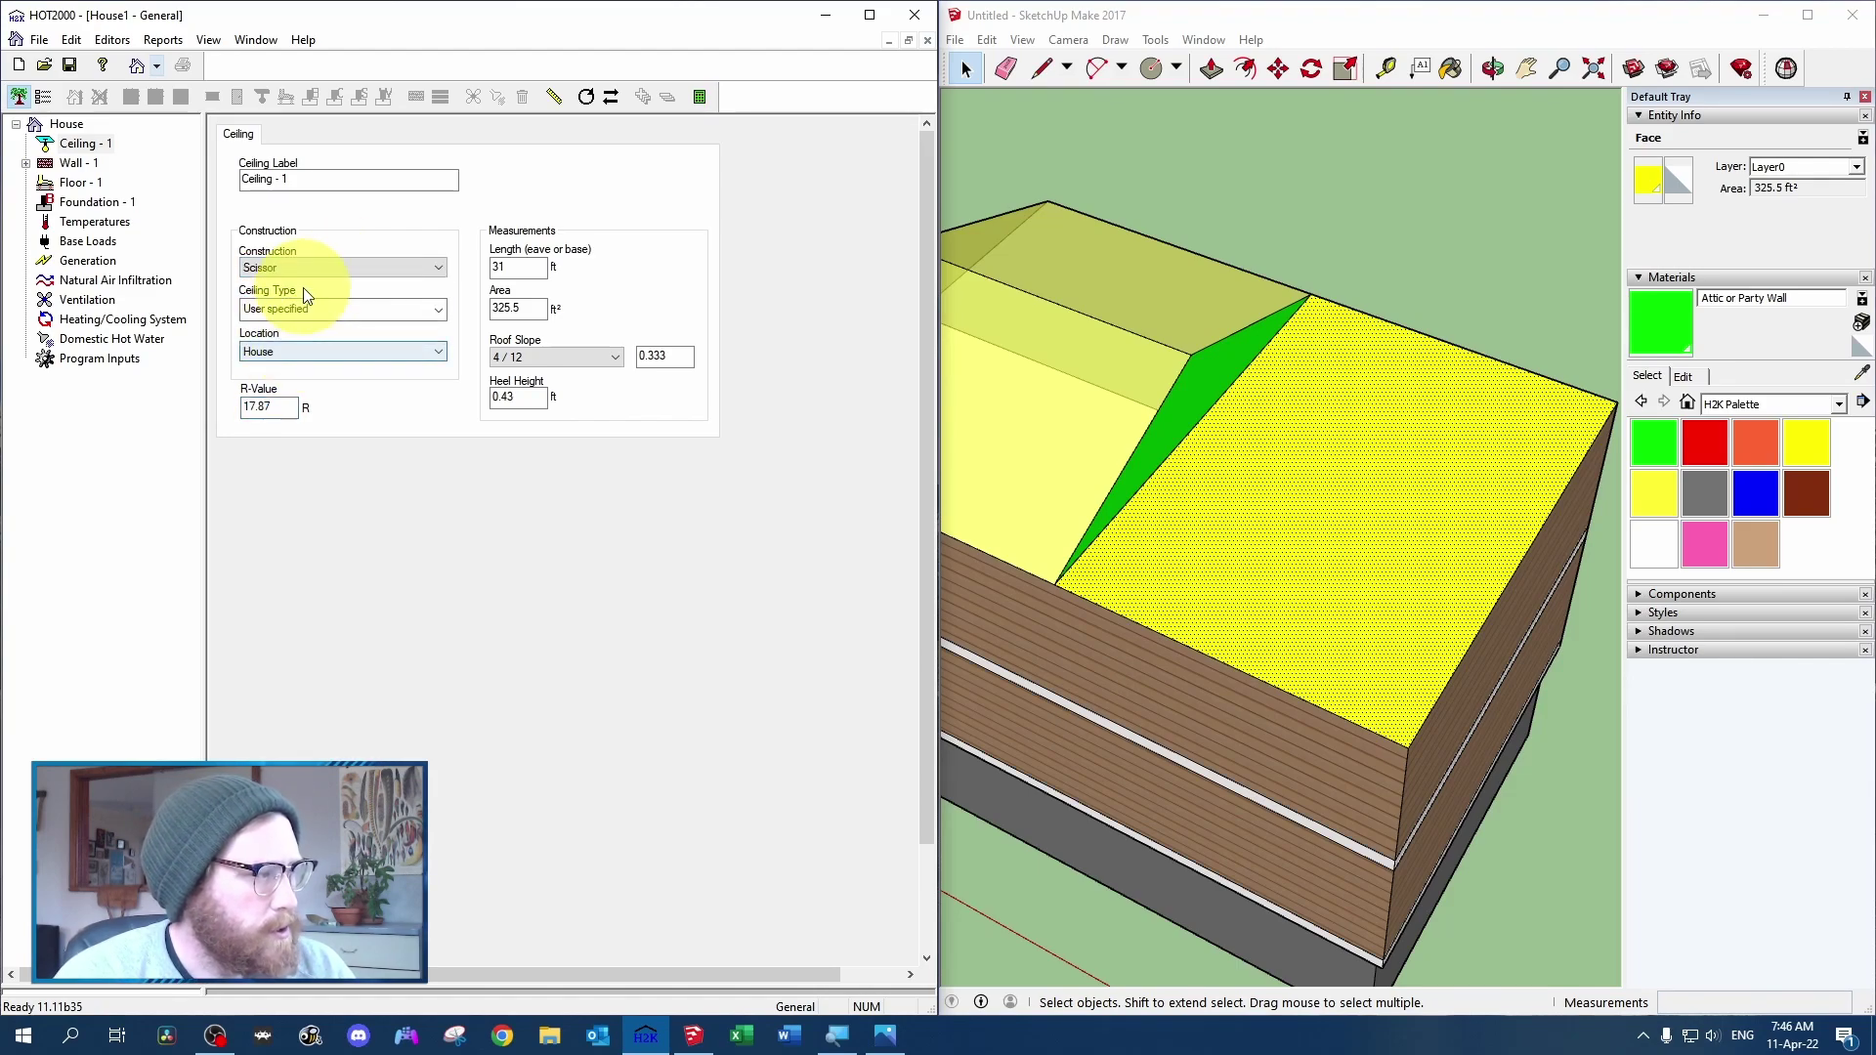
click(293, 311)
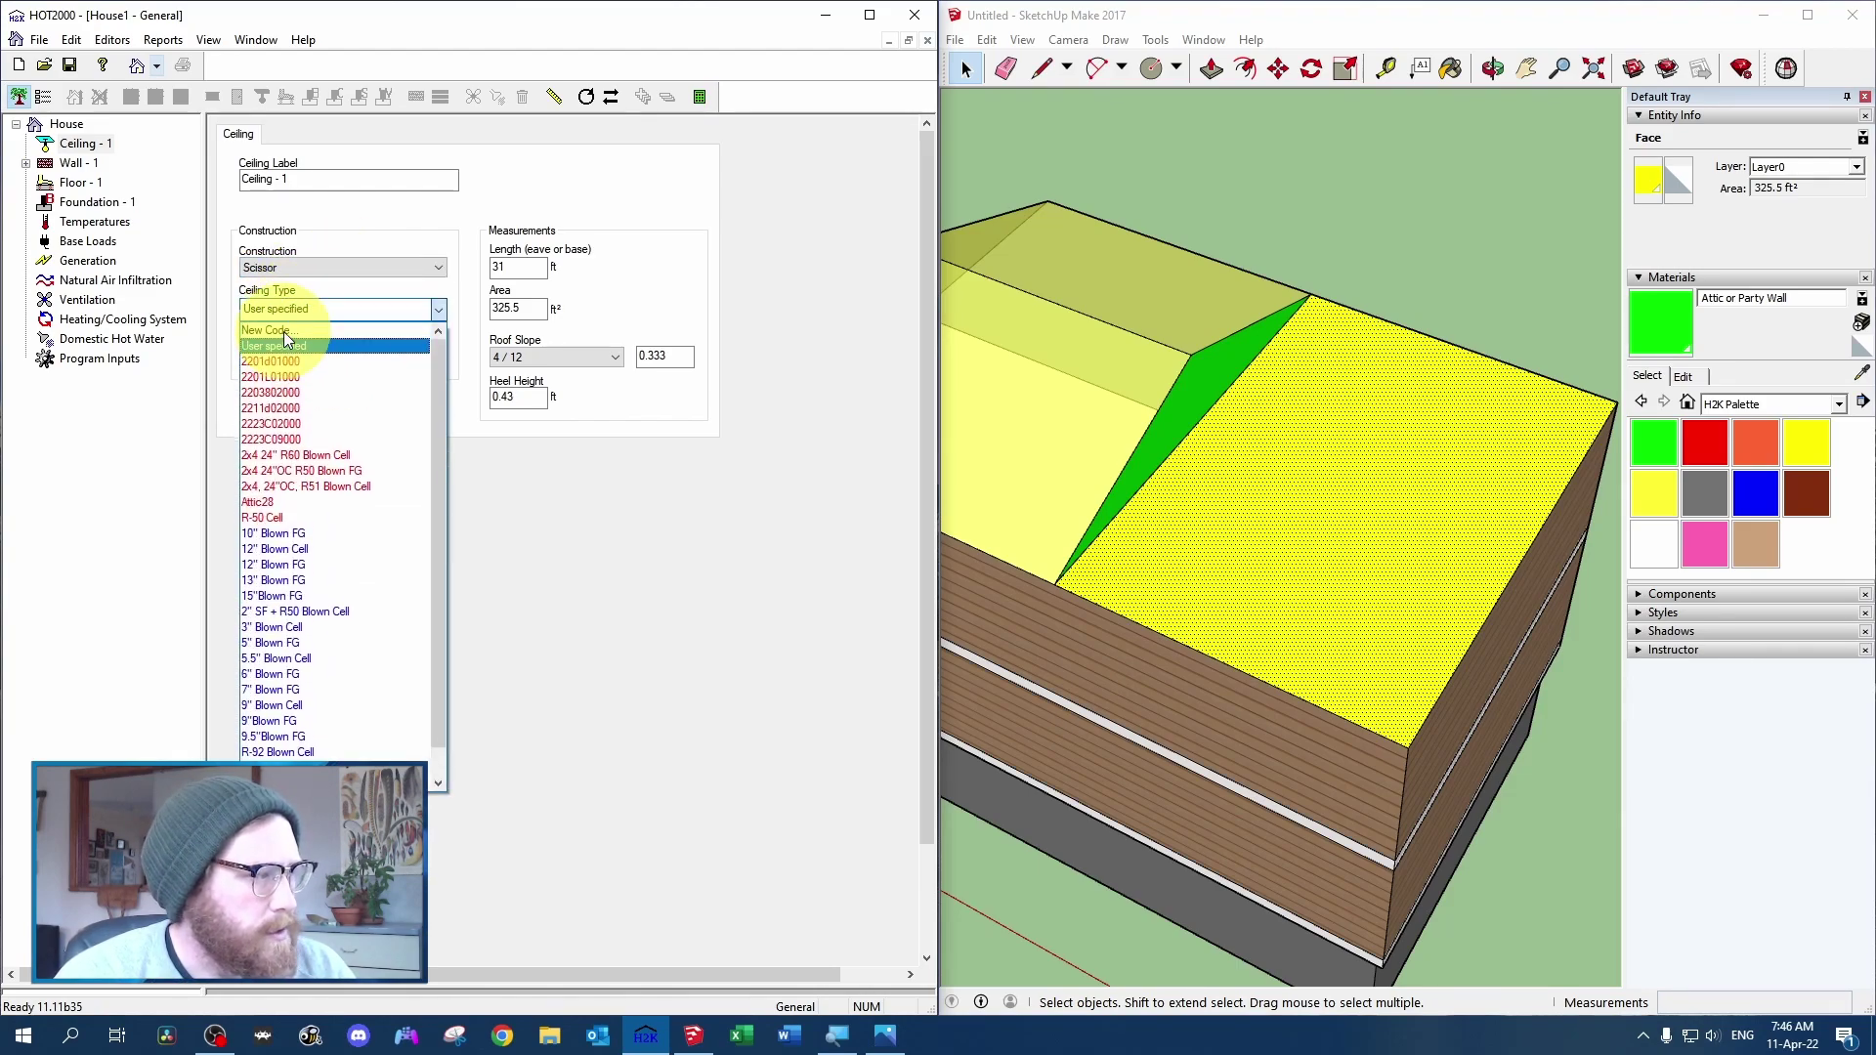
click(280, 332)
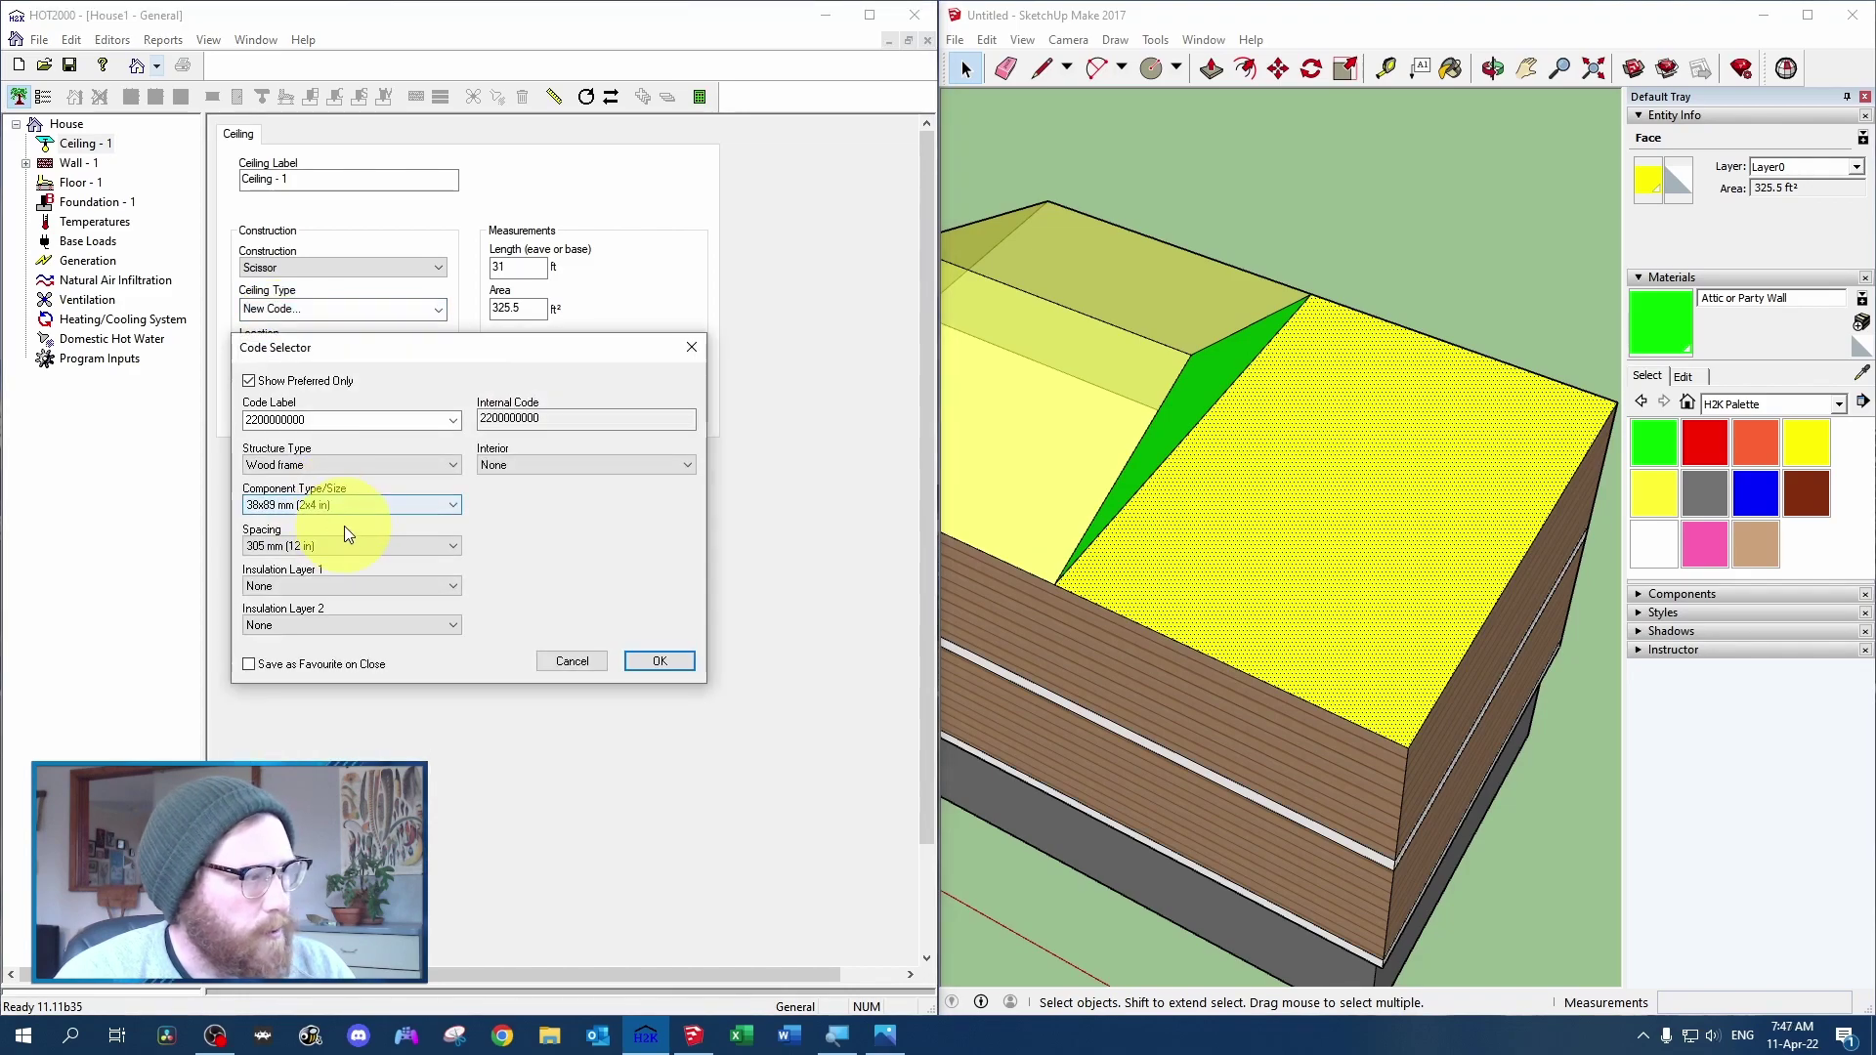
click(338, 545)
click(337, 600)
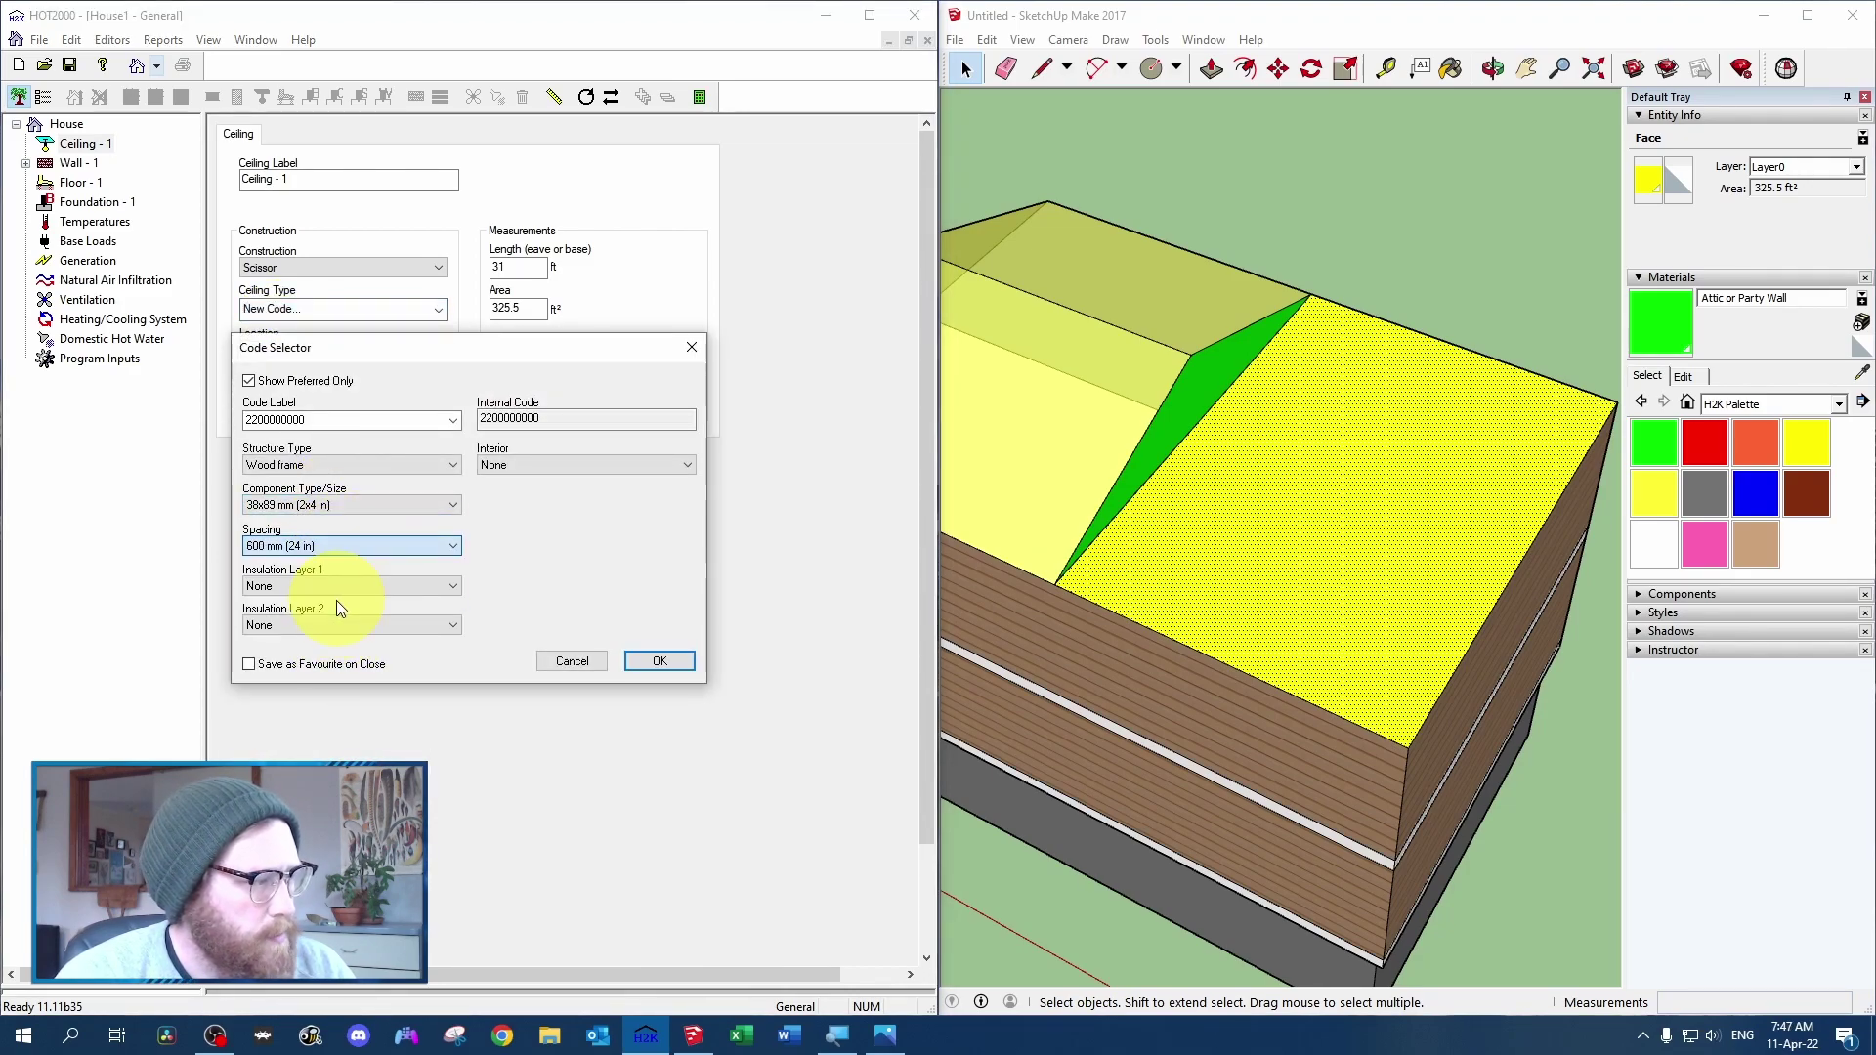
click(338, 586)
click(332, 753)
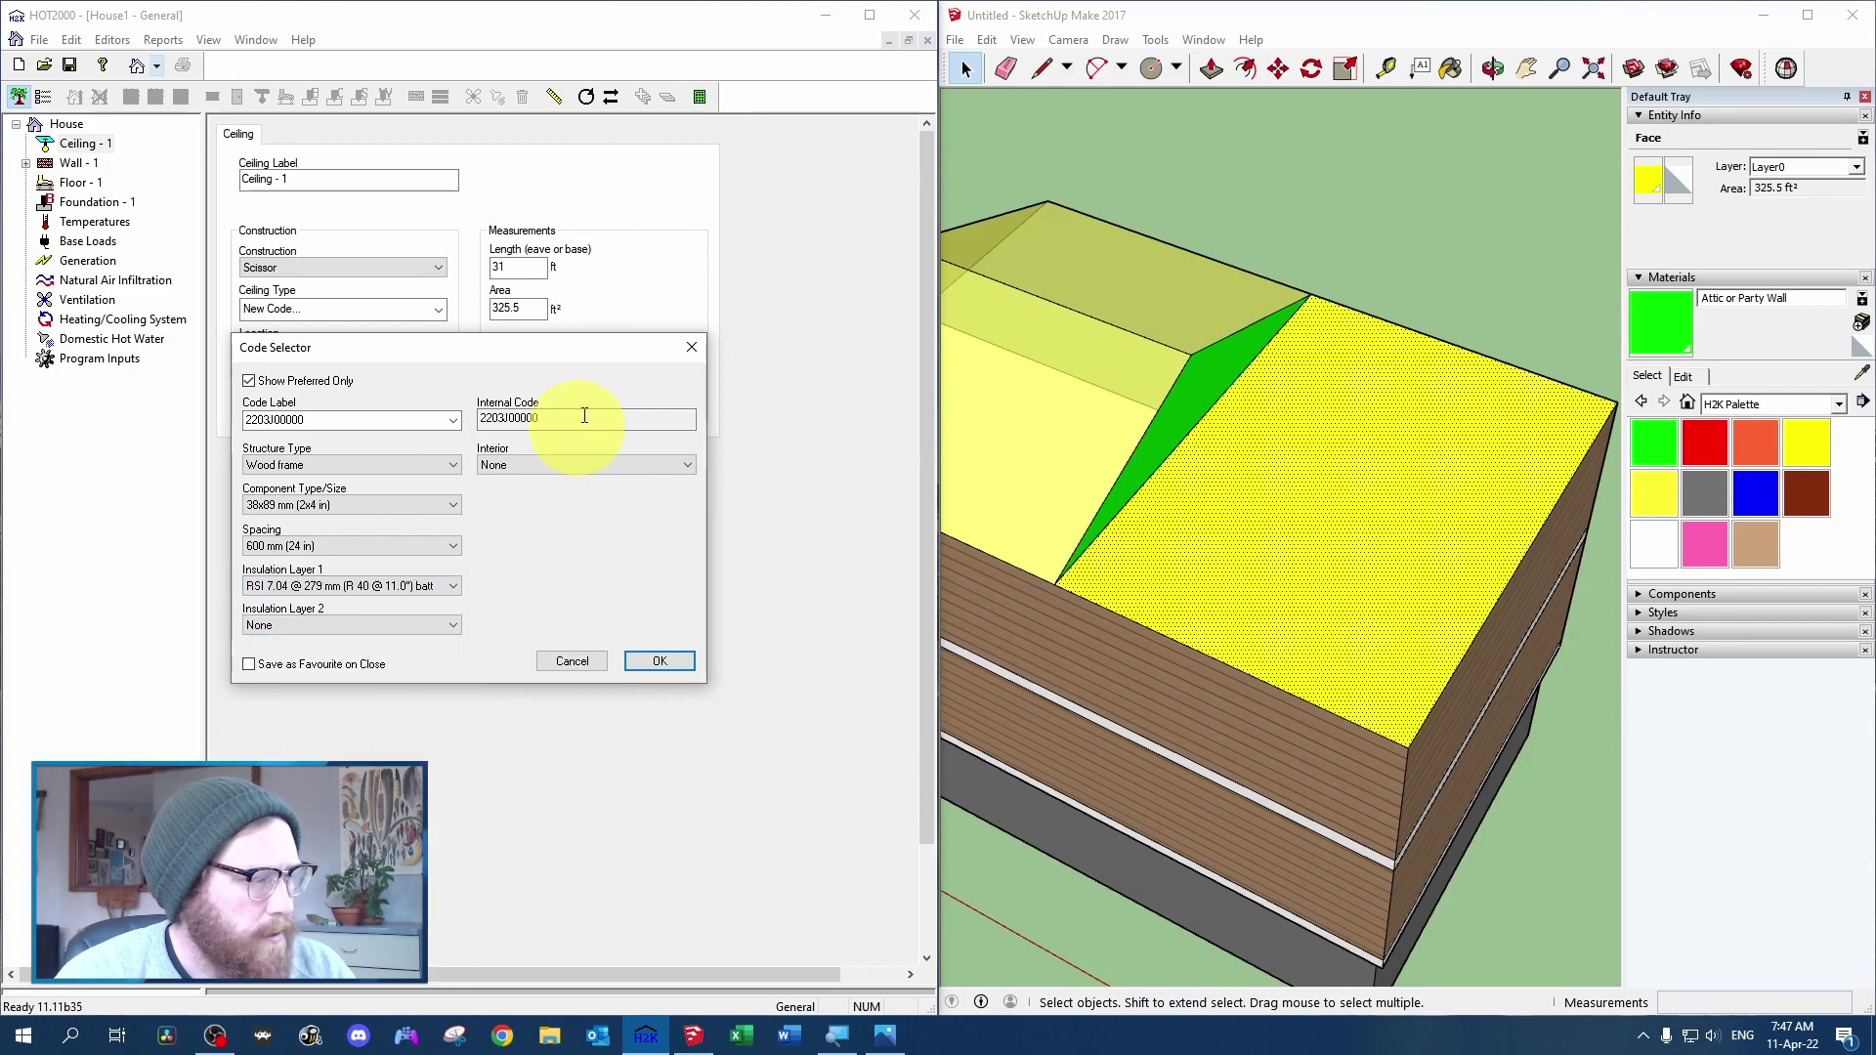
click(548, 465)
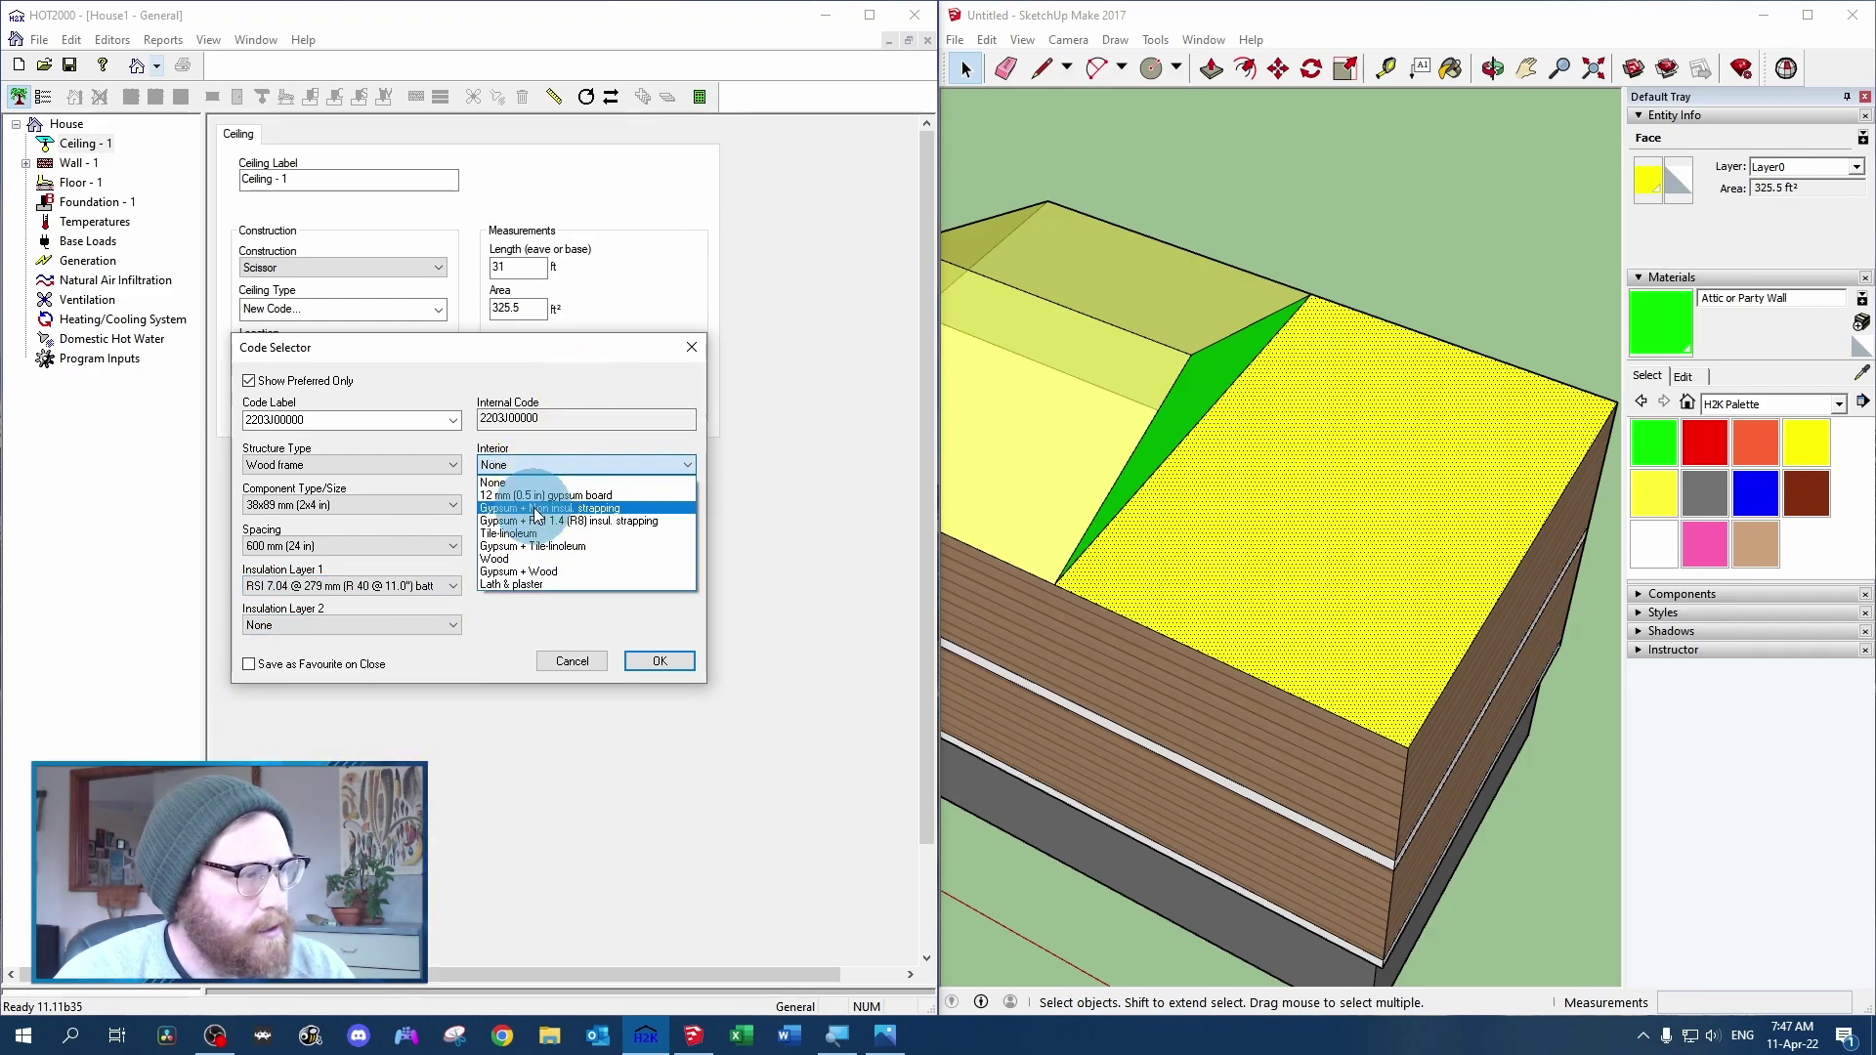
click(577, 508)
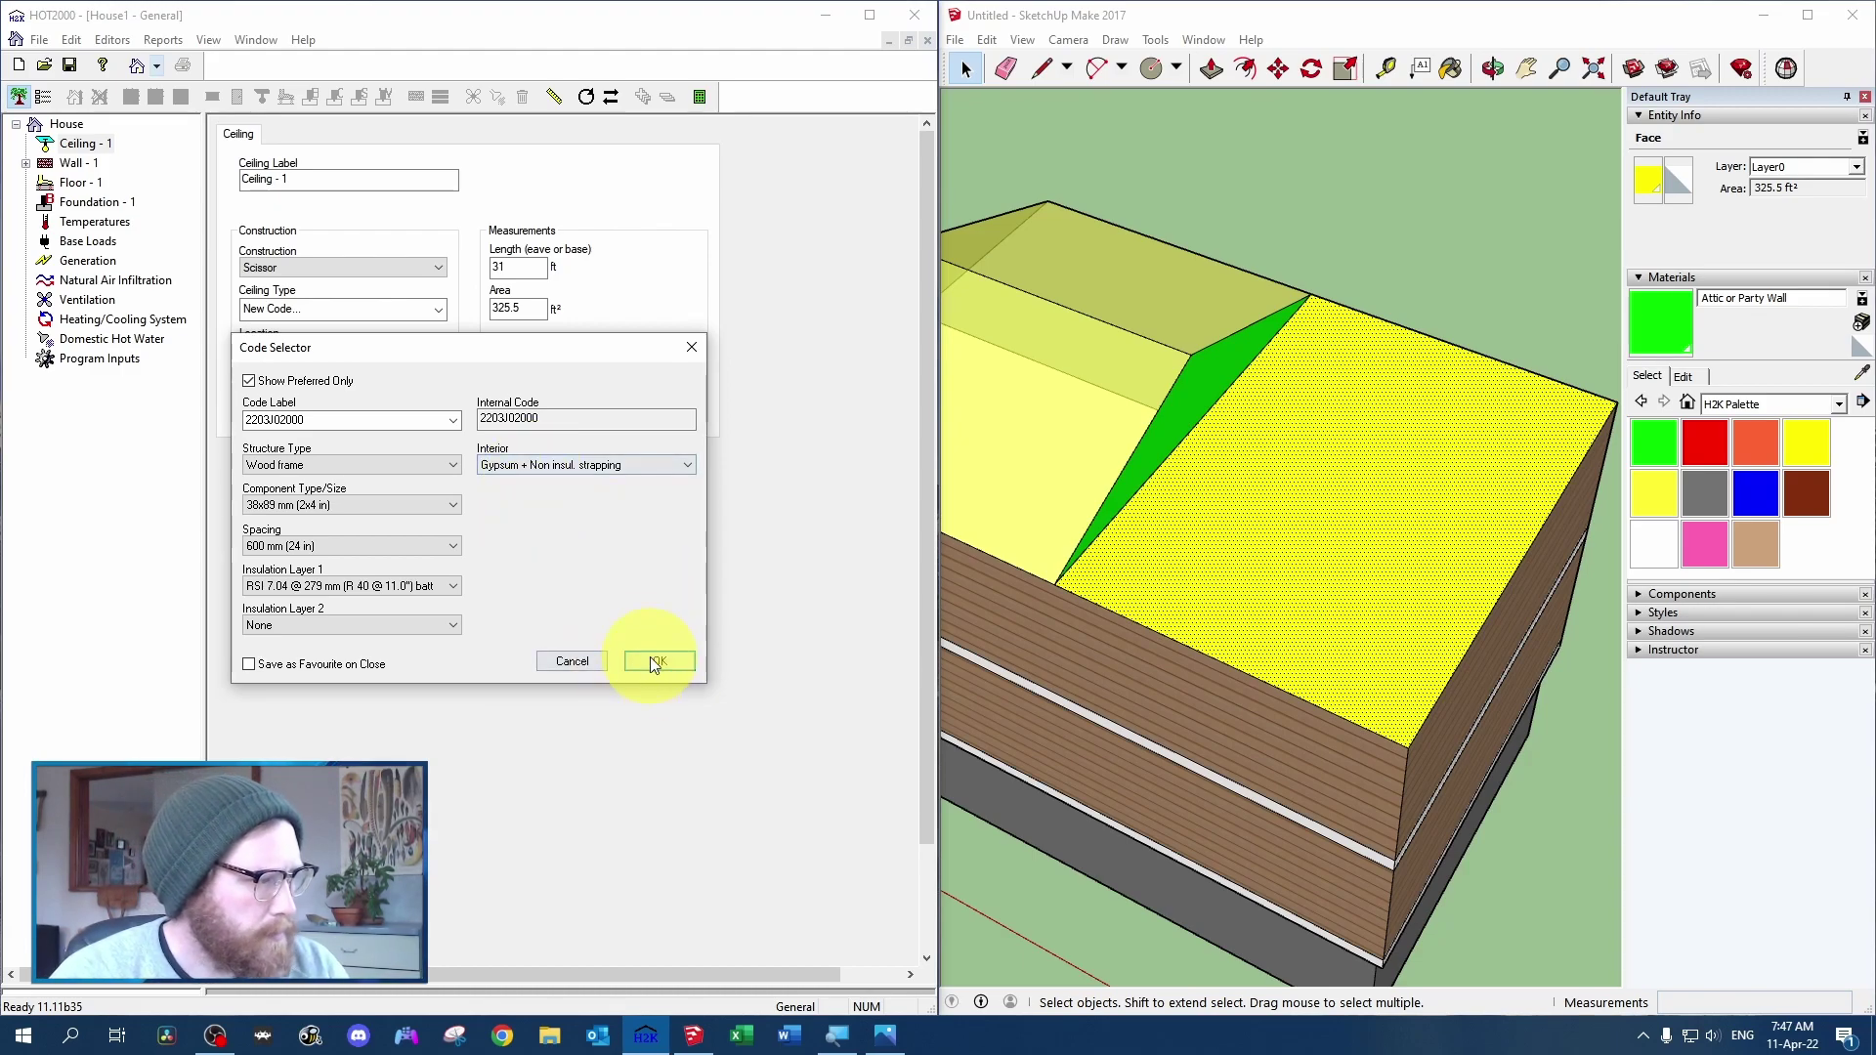
click(657, 662)
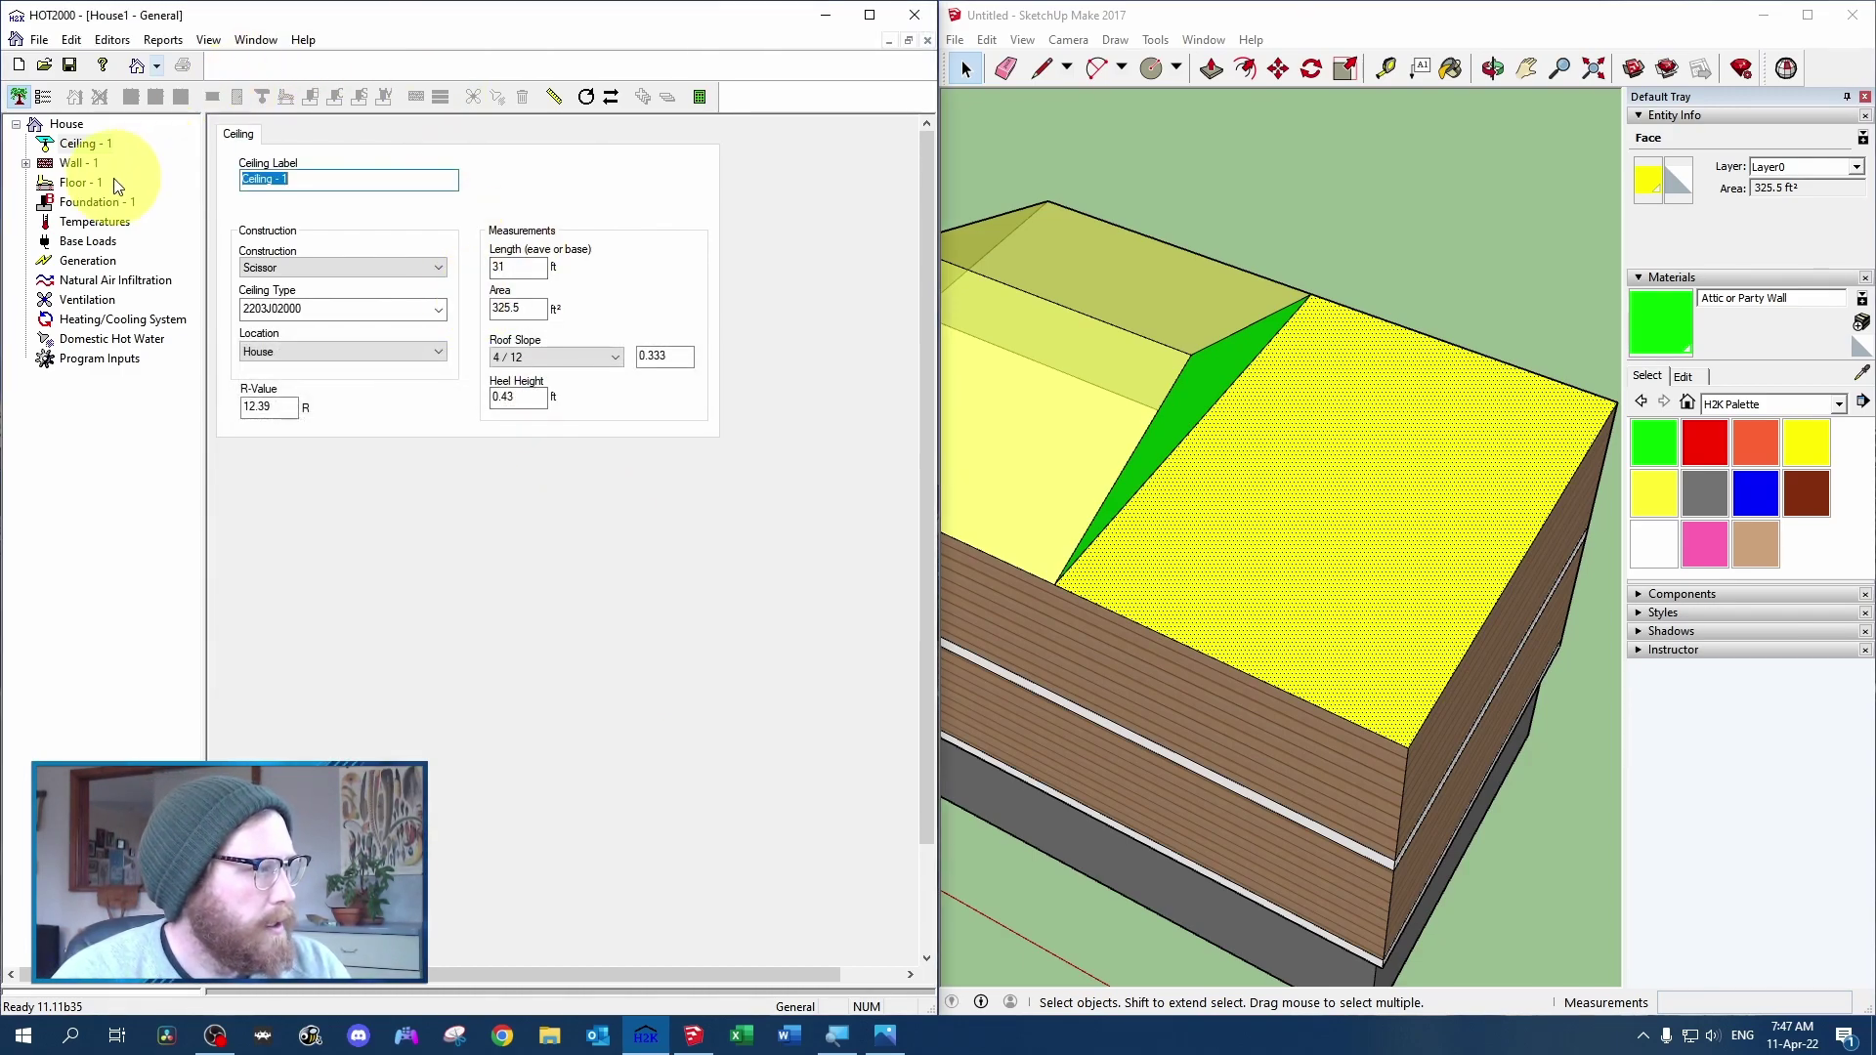
Switch to Foundation - 1 and back to Ceiling - 1 to confirm the R-value reads 36.44
click(90, 202)
click(86, 144)
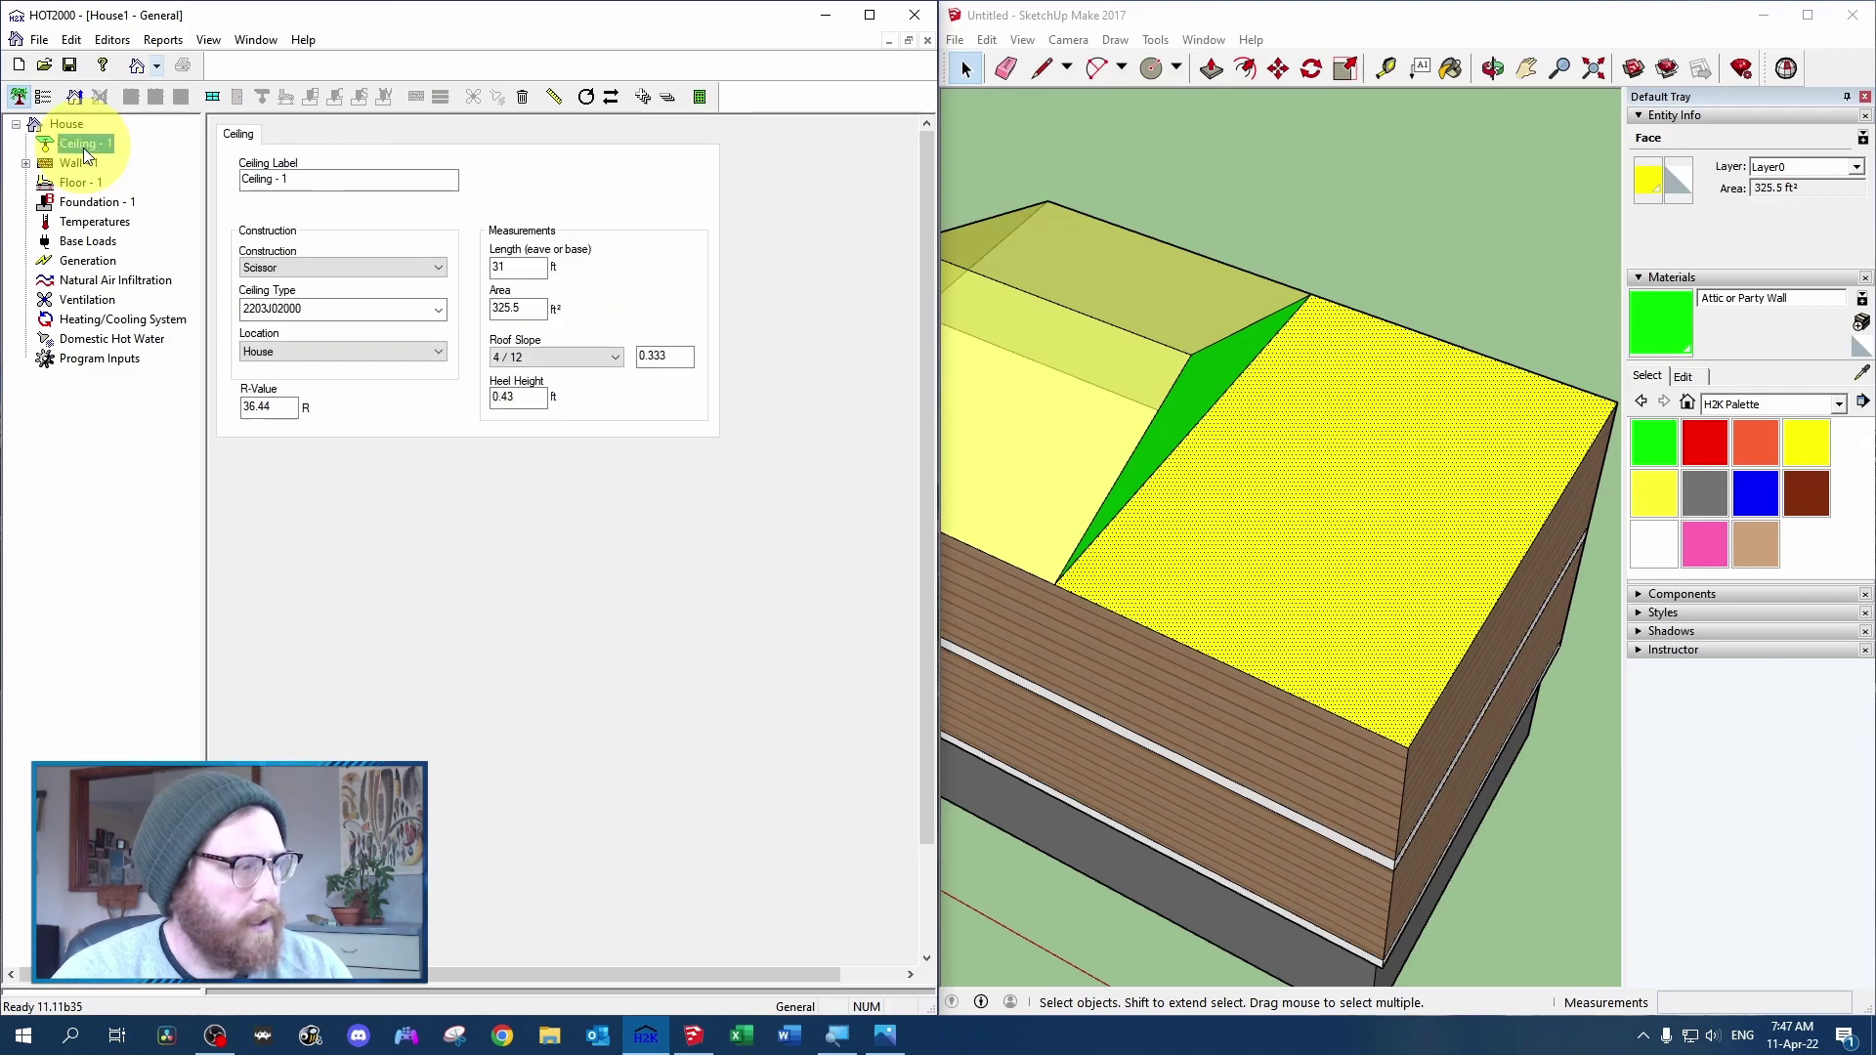
double_click(281, 404)
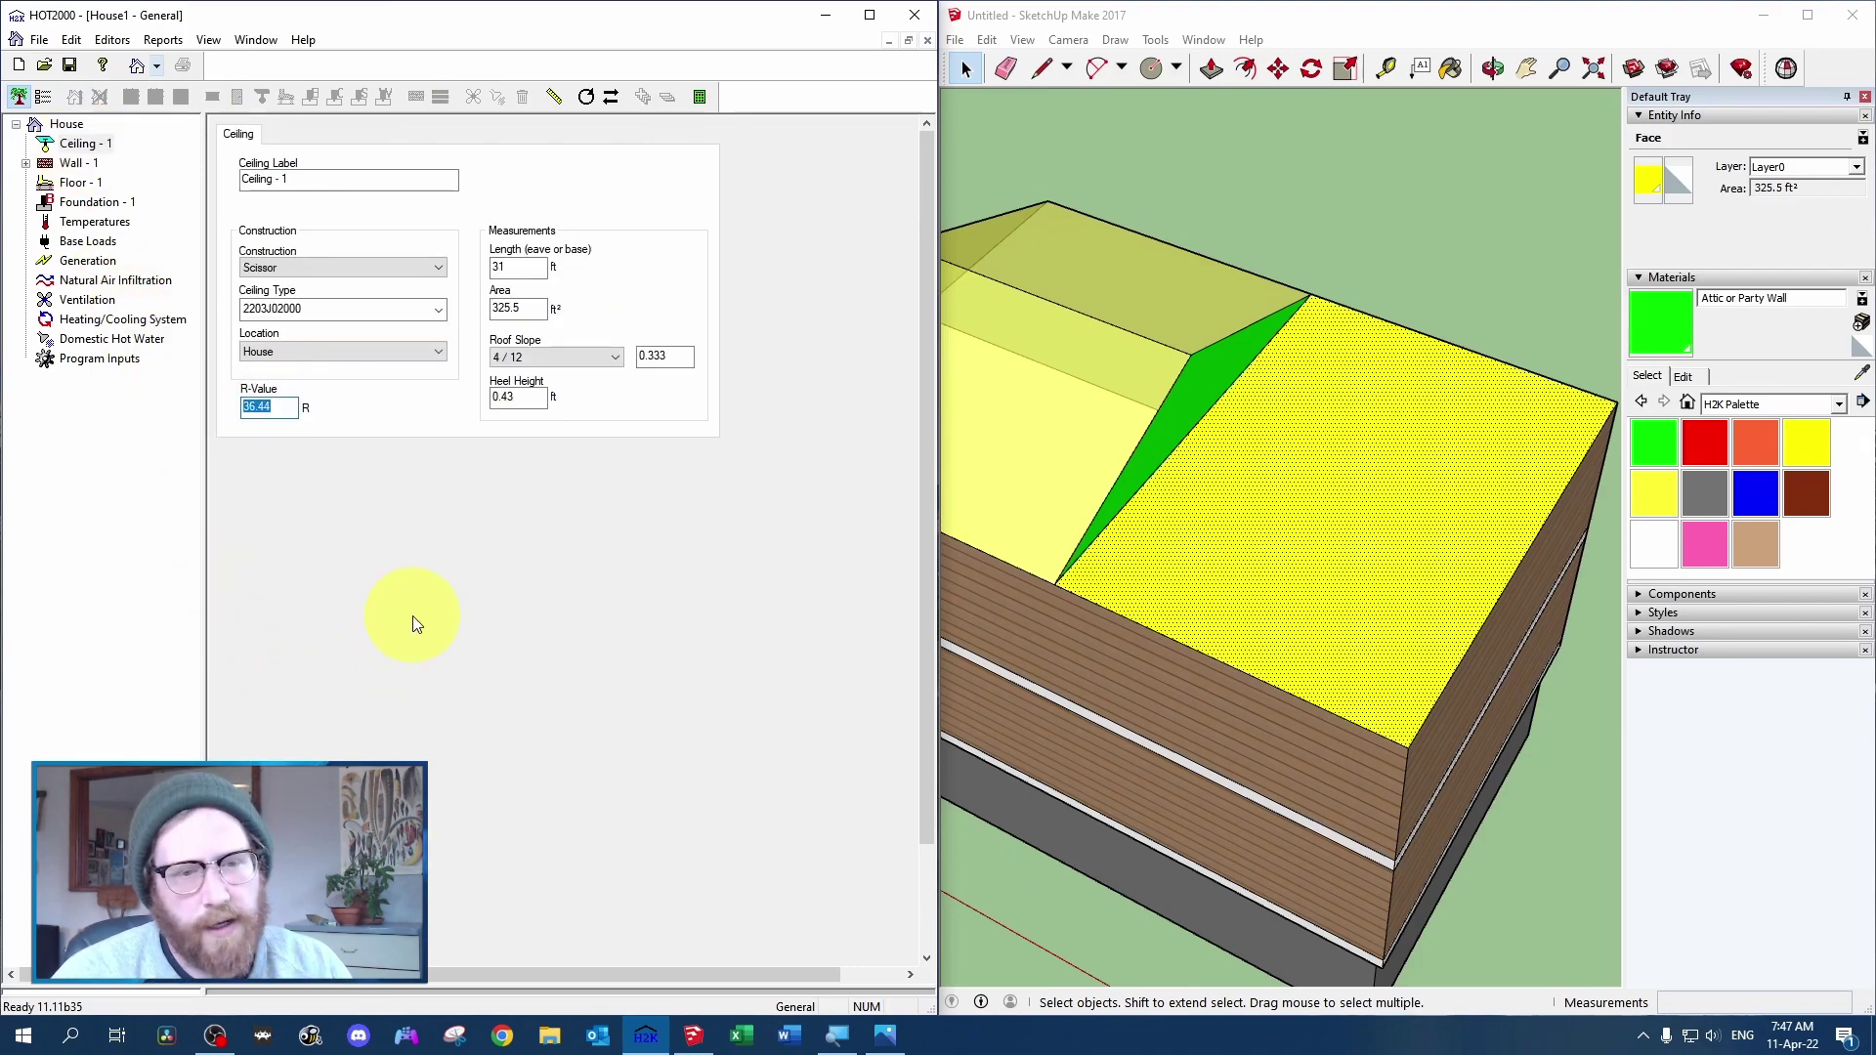